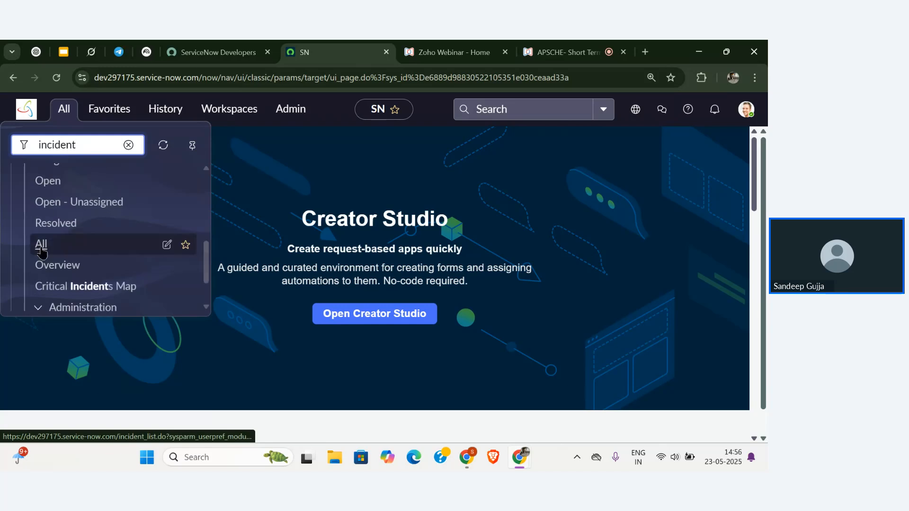
# Open the Incident > All list and tick the INC0010001 row's checkbox.
pyautogui.click(71, 244)
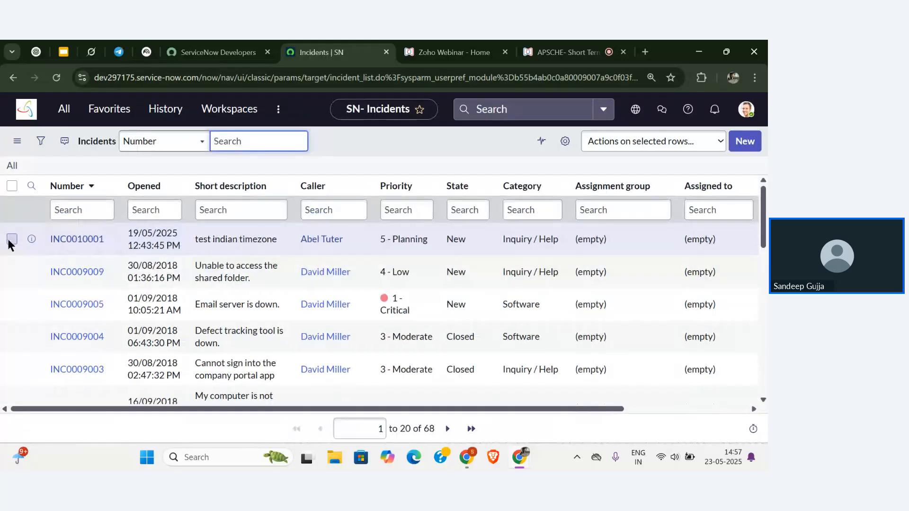
pyautogui.click(9, 240)
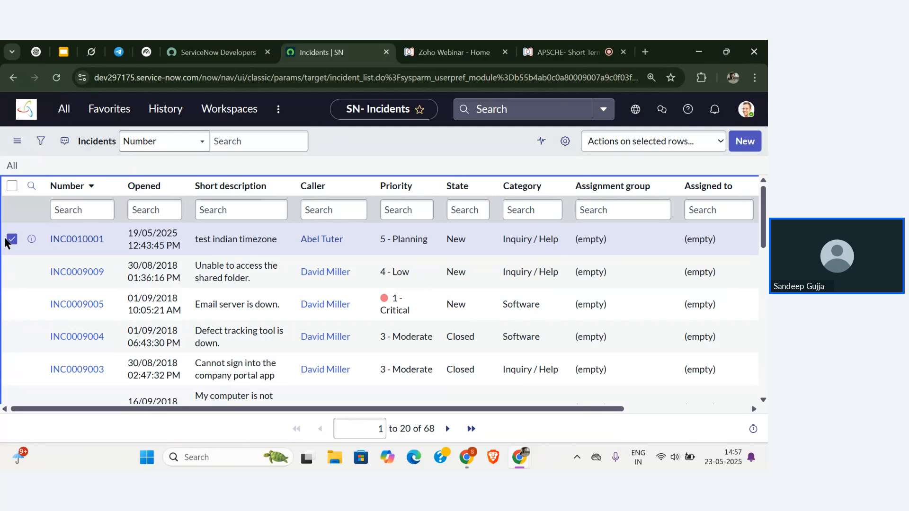
# Sort the incidents by Number, Opened, Short description, Caller and Priority in turn.
pyautogui.click(68, 189)
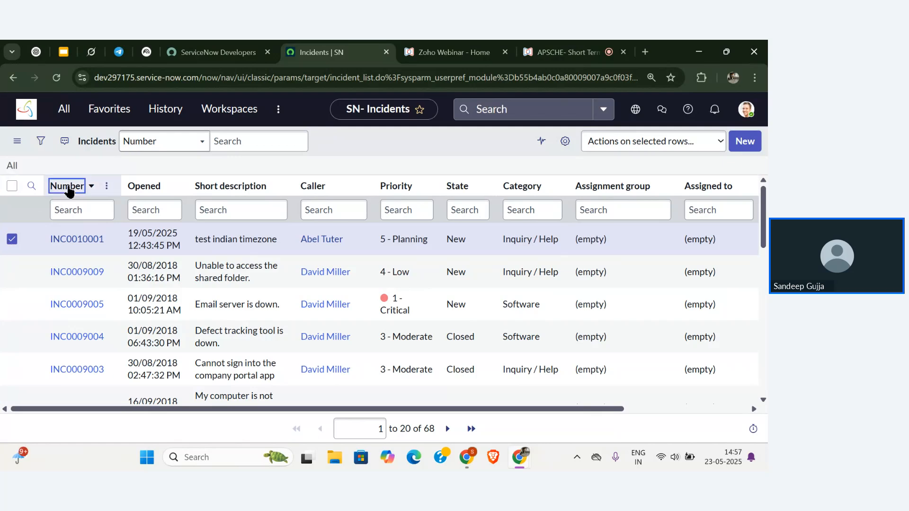
pyautogui.click(139, 188)
pyautogui.click(234, 188)
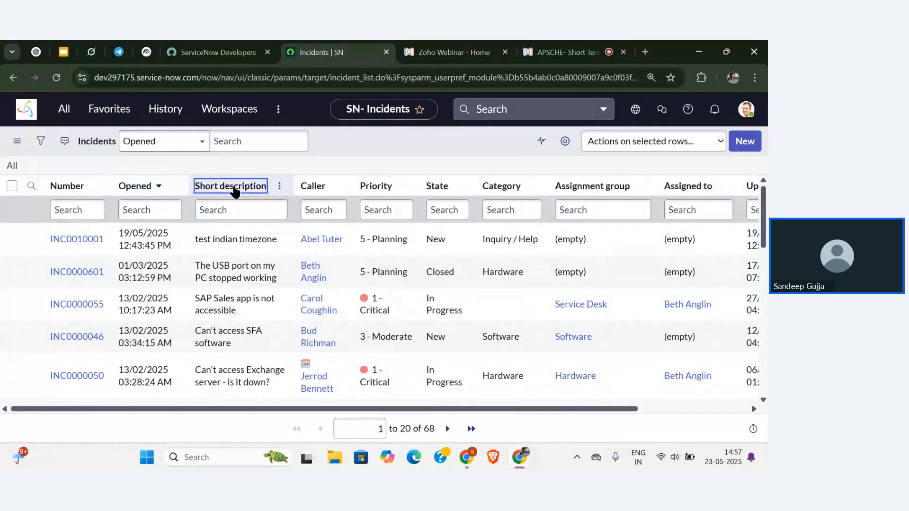
pyautogui.click(325, 187)
pyautogui.click(371, 189)
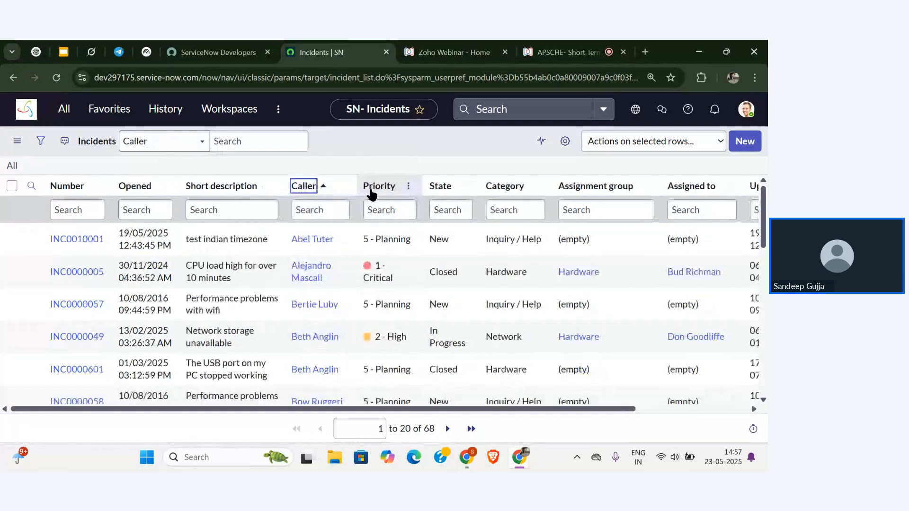
# Sort by State a to z then z to a, then by Category and Assignment group.
pyautogui.click(461, 186)
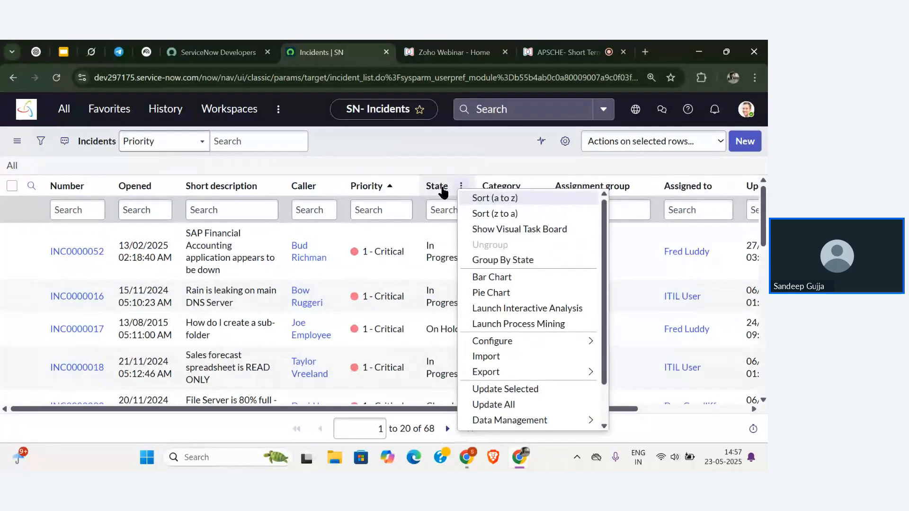
pyautogui.click(440, 187)
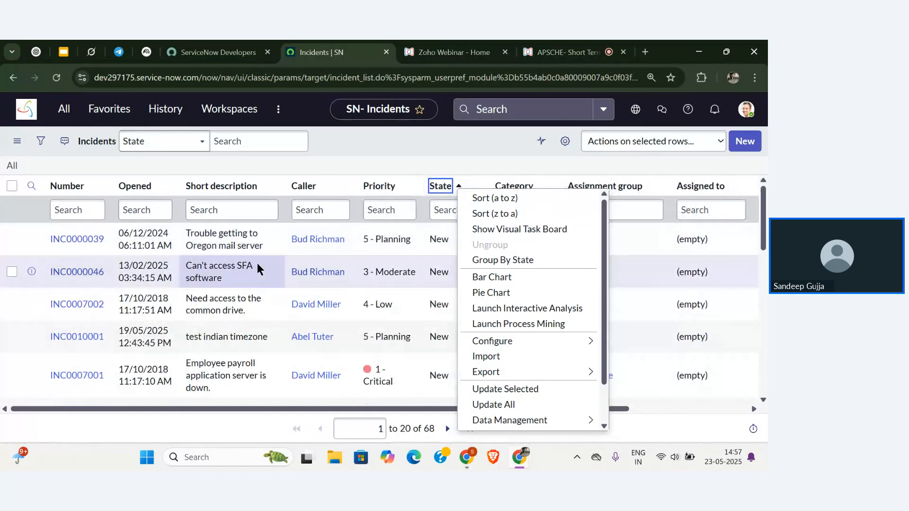
pyautogui.click(447, 187)
pyautogui.click(506, 187)
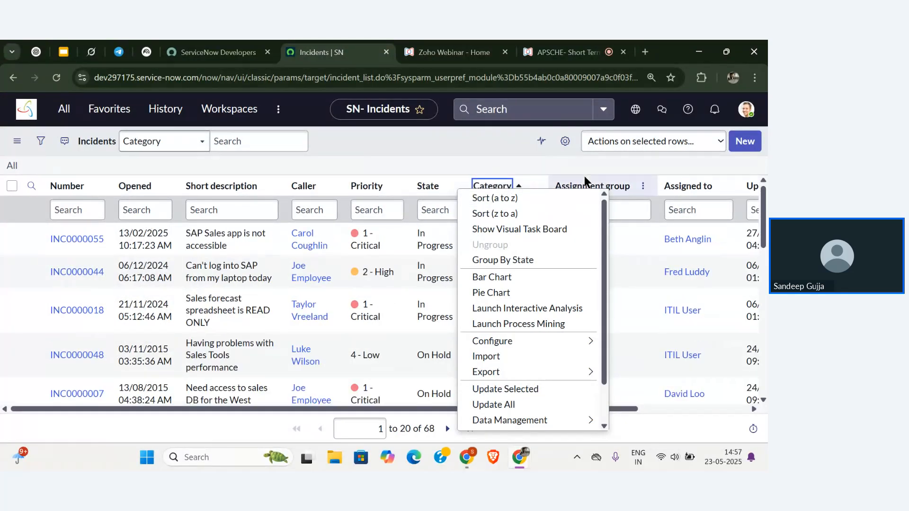
pyautogui.click(605, 187)
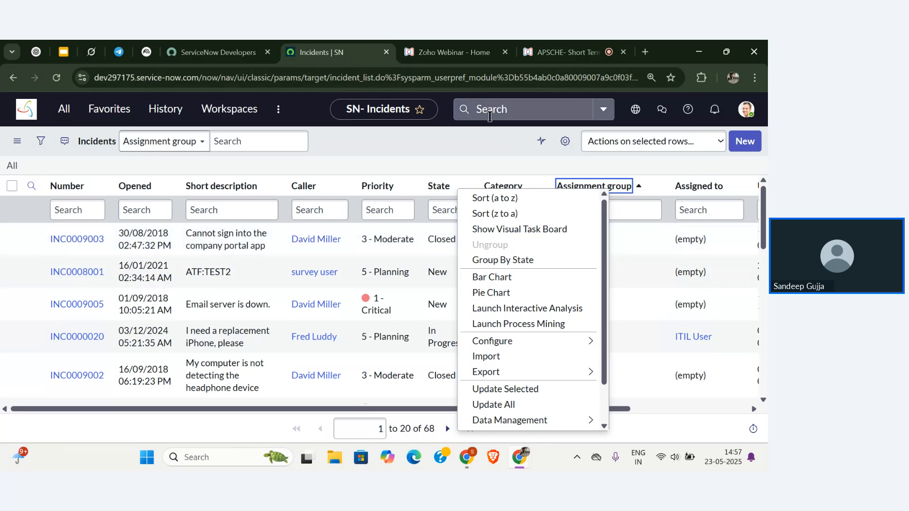
pyautogui.click(466, 150)
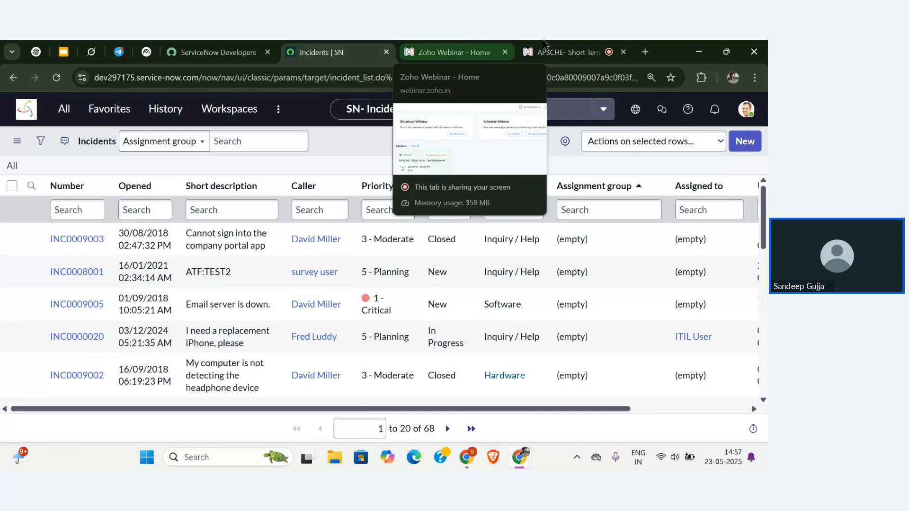
# Switch to the Zoho Webinar presenter page, view the slide full screen, then return to the webinar.
pyautogui.click(483, 45)
pyautogui.hotkey('alt', 'Tab')
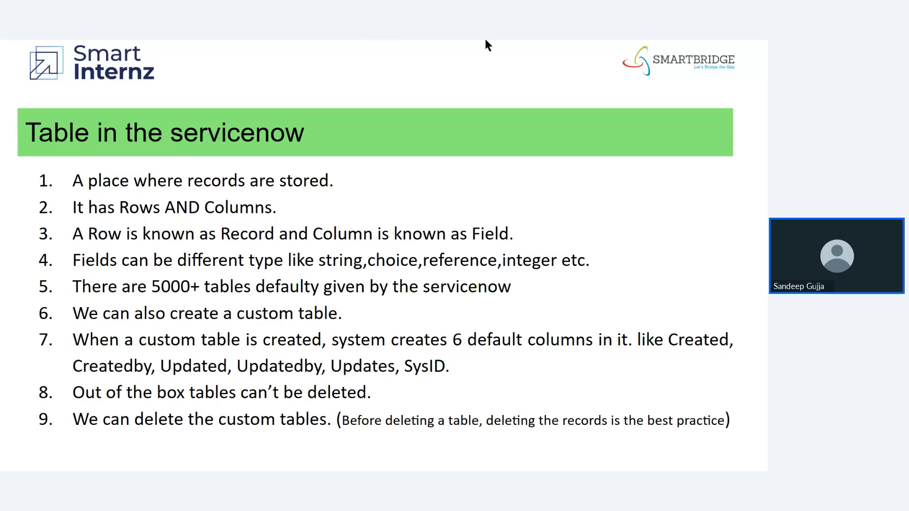
pyautogui.hotkey('alt', 'Tab')
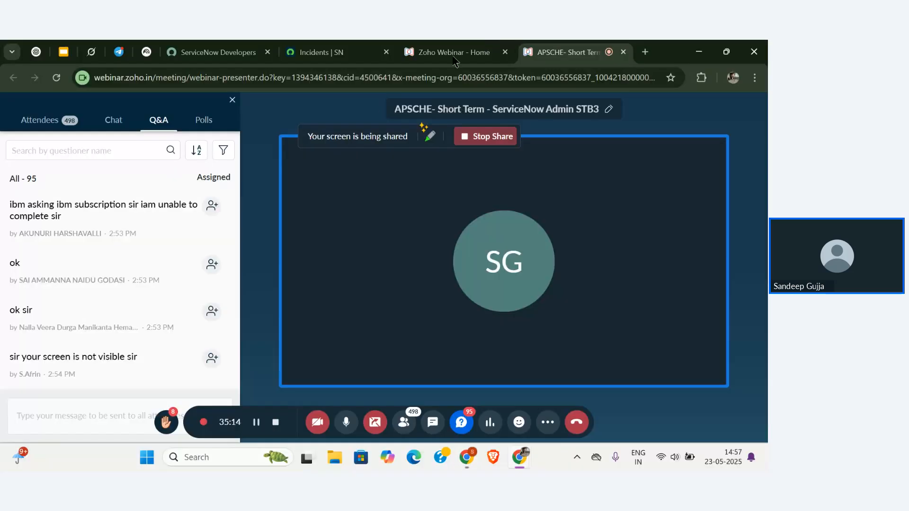
# Return to the Incidents | SN tab, then bring the 'Table in the servicenow' slide to the front.
pyautogui.click(333, 50)
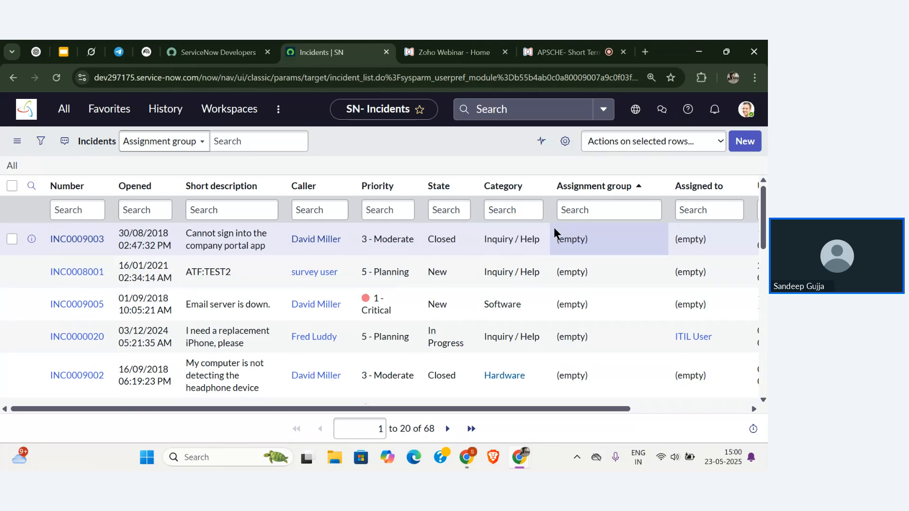
pyautogui.hotkey('alt', 'Tab')
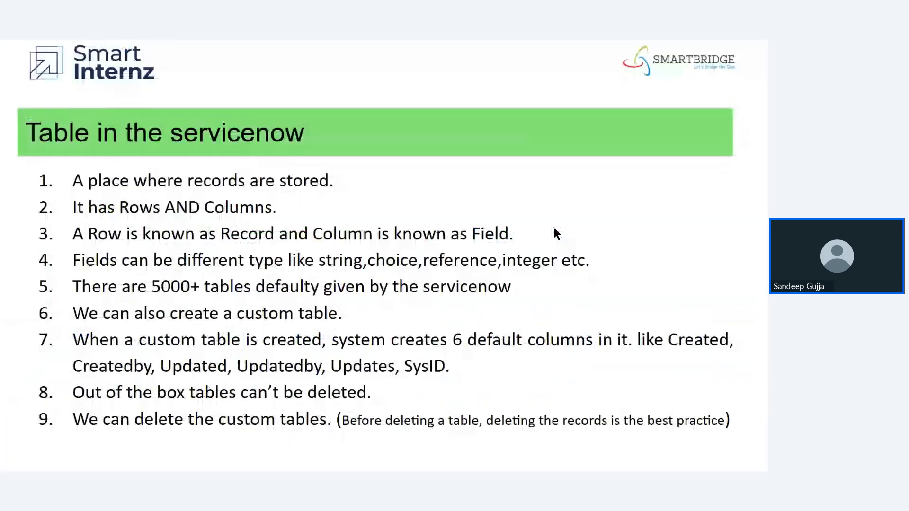
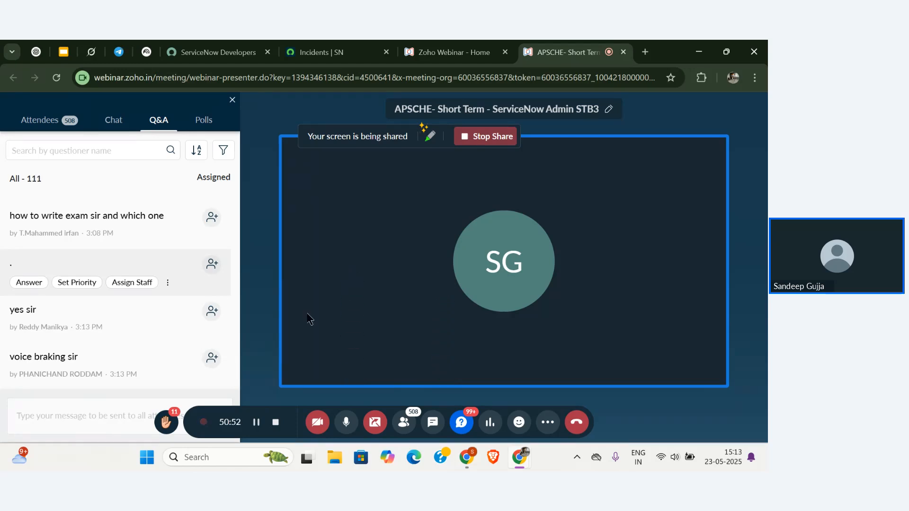
# Check the available Wi-Fi networks in quick settings, then open a new Chrome tab.
pyautogui.click(660, 457)
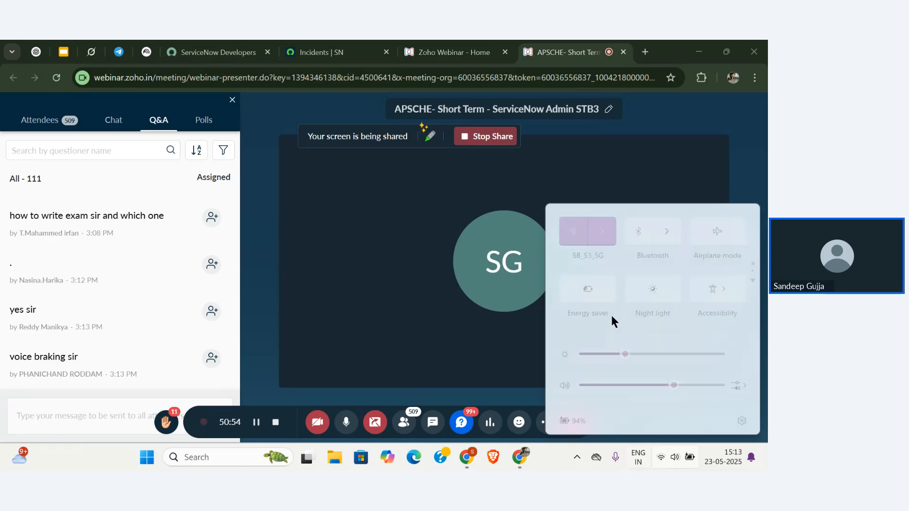
pyautogui.click(599, 231)
pyautogui.click(484, 238)
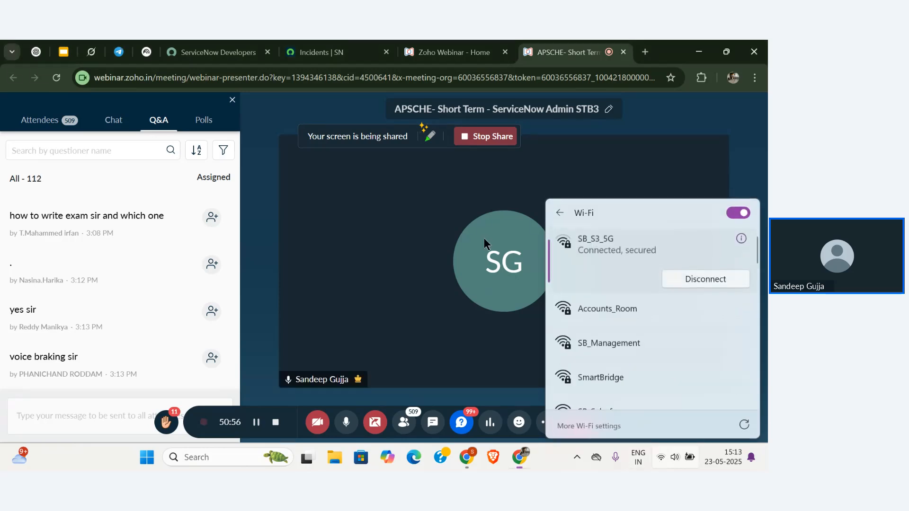
pyautogui.click(645, 52)
# Run a fast.com speed test reaching about 58 Mbps, then return to the APSCHE webinar tab.
pyautogui.write('fast.')
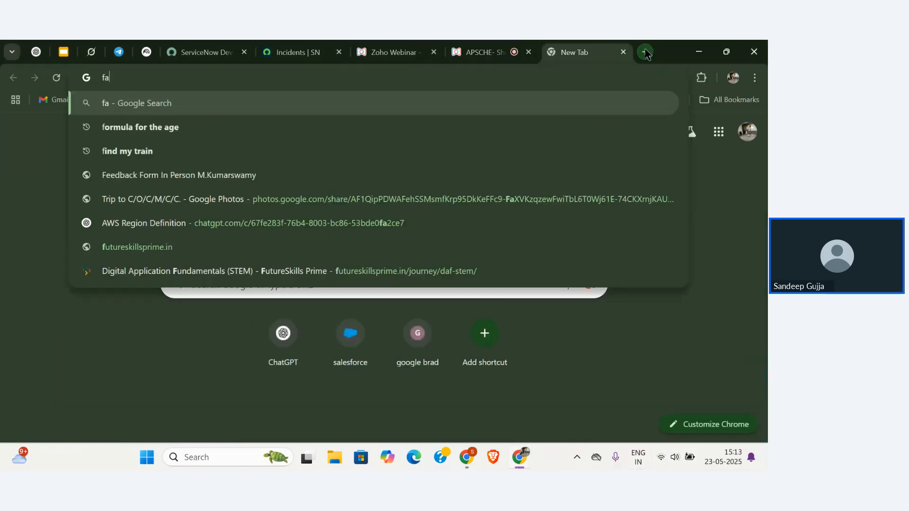
pyautogui.write('com')
pyautogui.press('Return')
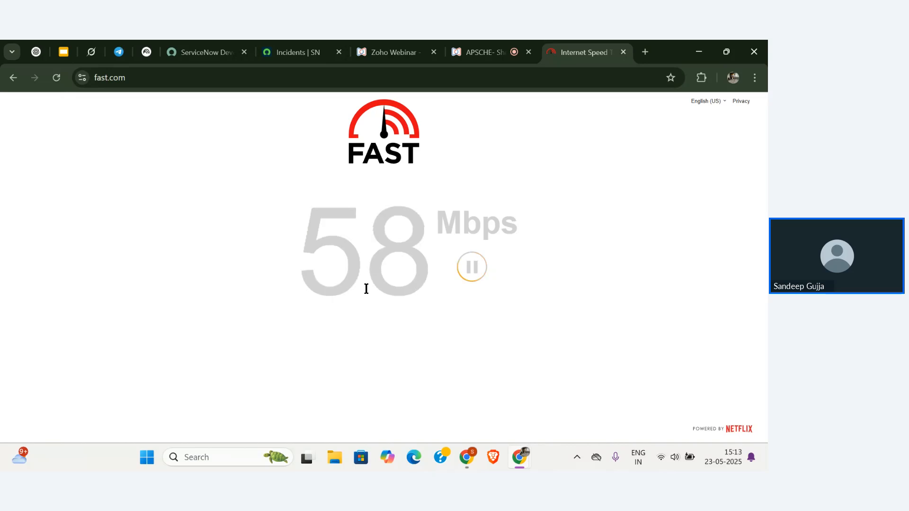
pyautogui.click(480, 52)
pyautogui.scroll(-5, 92, 269)
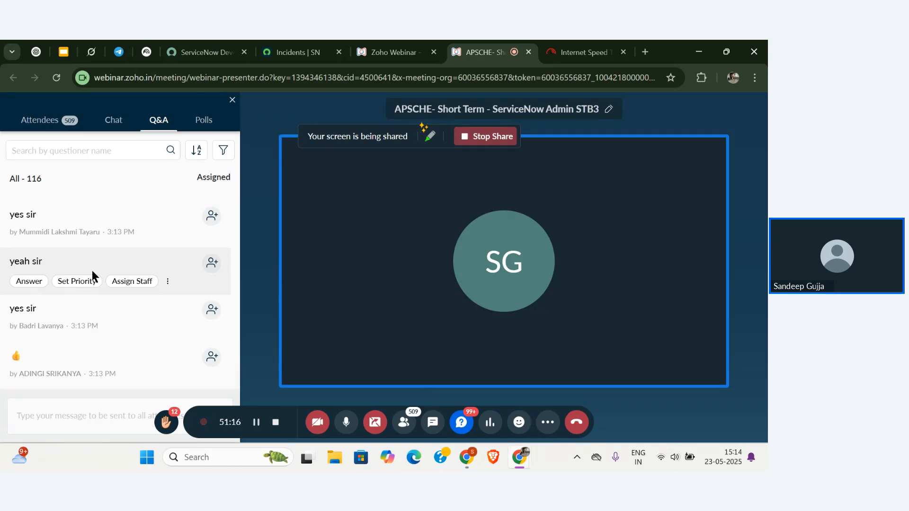
# Switch the side panel from Q&A to the Chat tab's All conversation and bring up More options.
pyautogui.scroll(-1, 91, 270)
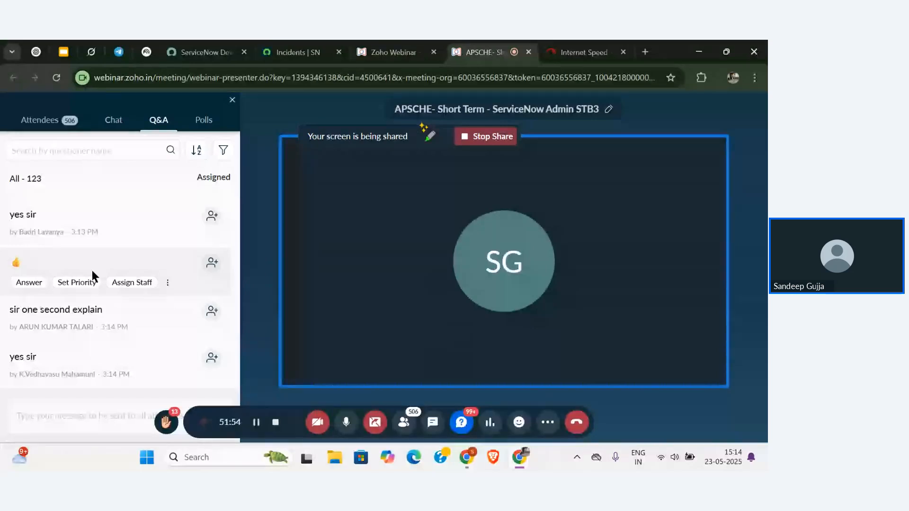
pyautogui.scroll(-3, 93, 276)
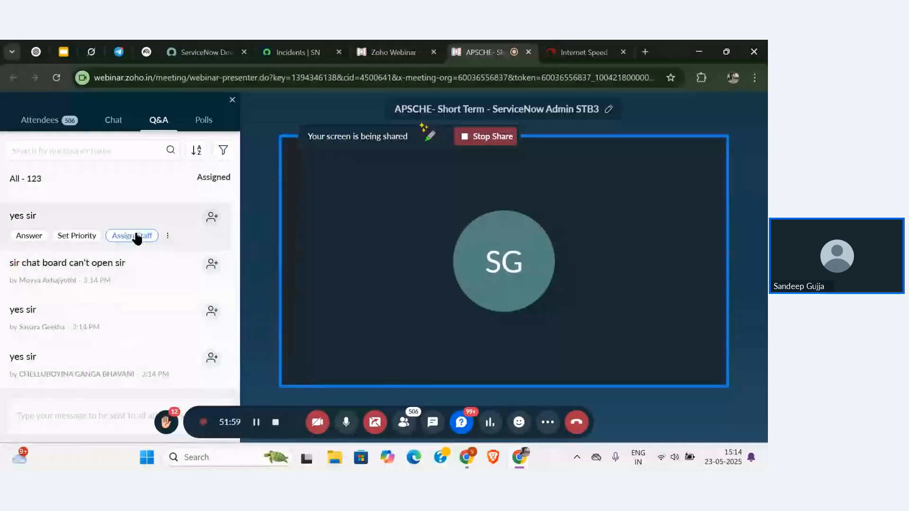
pyautogui.click(114, 120)
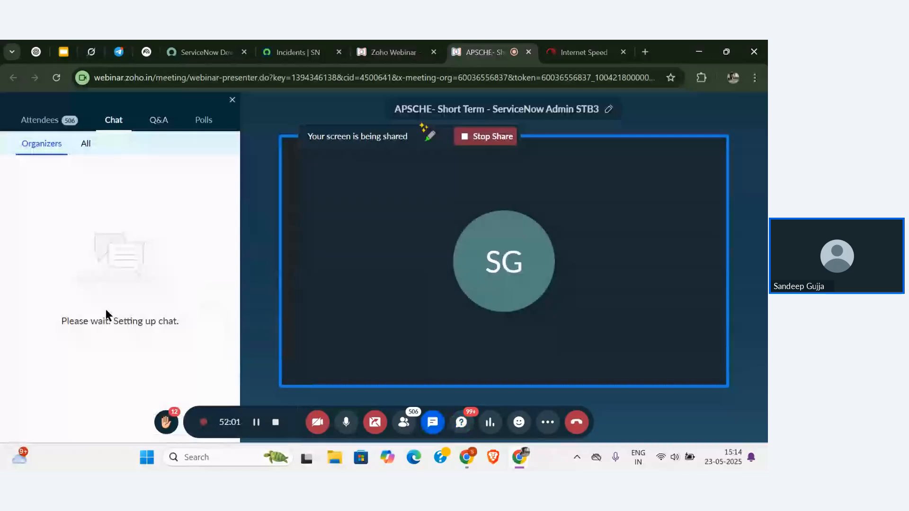
pyautogui.click(85, 145)
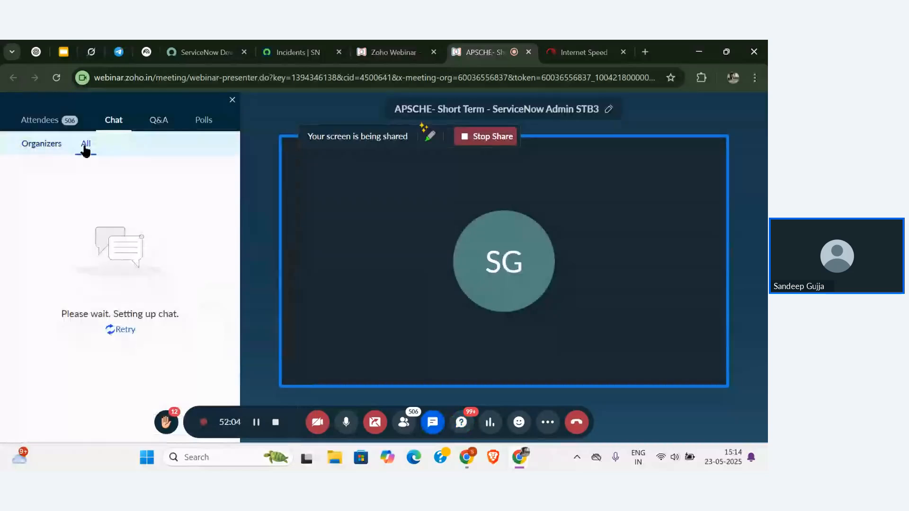
pyautogui.click(547, 423)
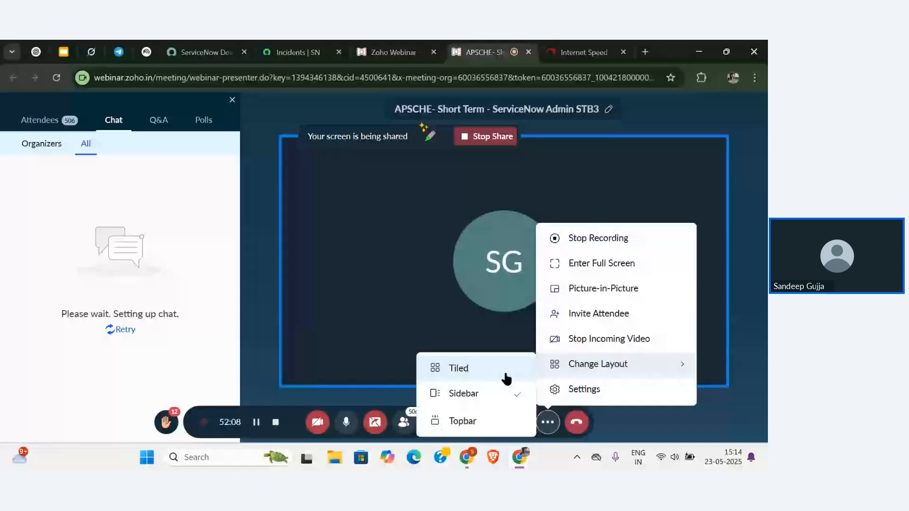
# Uncheck 'Notify all-new chats' in Settings > Preferences and close the Settings dialog.
pyautogui.click(584, 390)
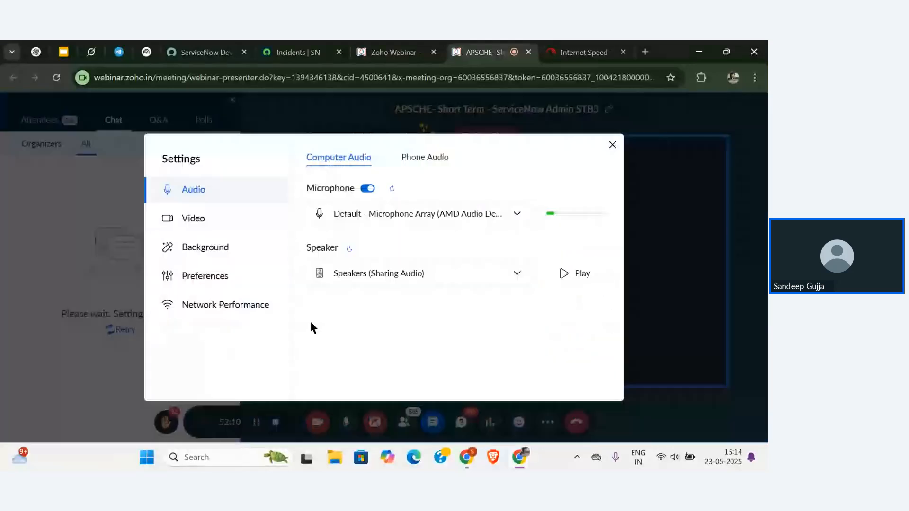
pyautogui.click(226, 281)
pyautogui.scroll(-3, 367, 239)
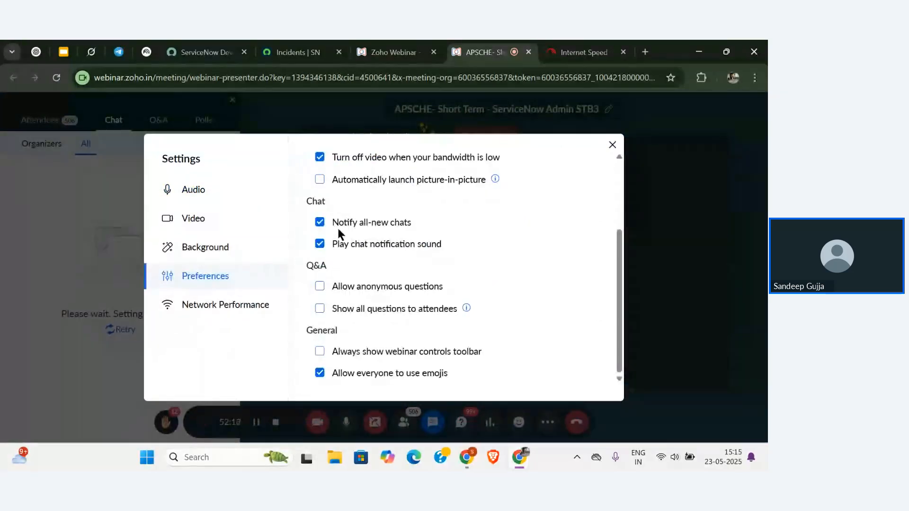
pyautogui.click(320, 223)
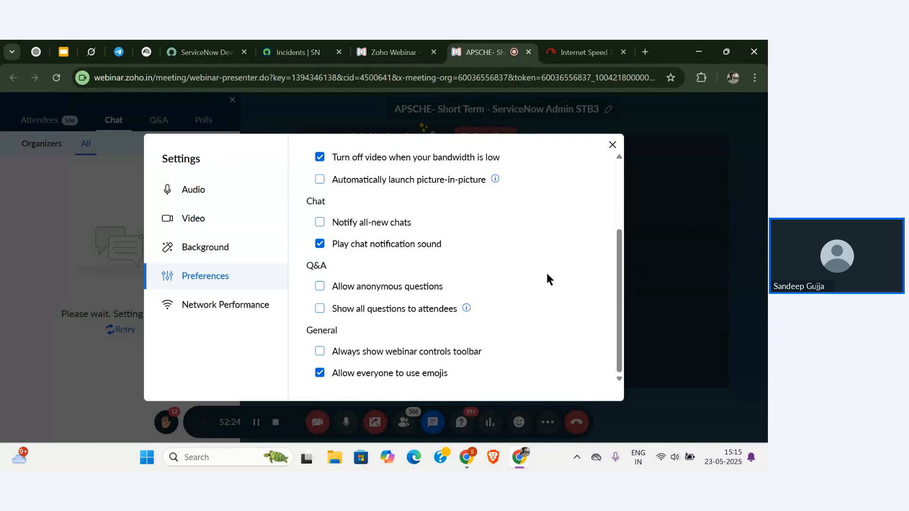
pyautogui.scroll(3, 545, 305)
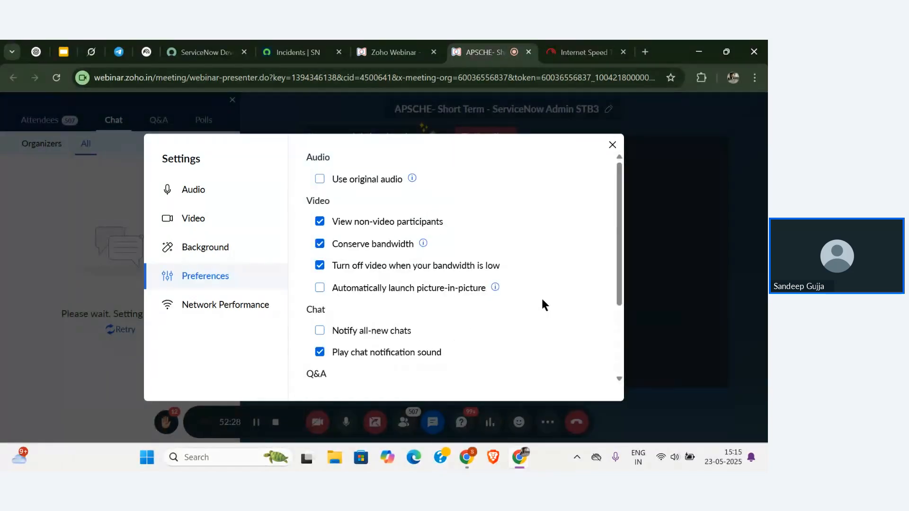
pyautogui.click(612, 145)
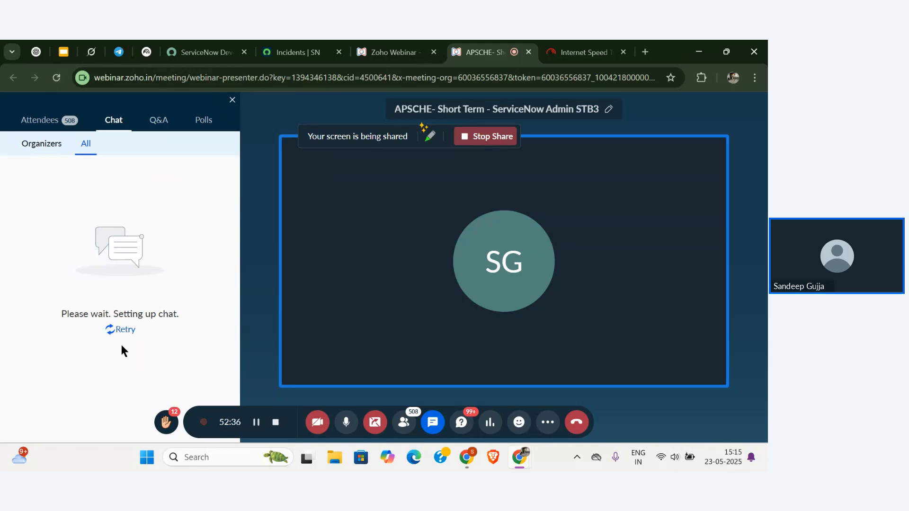
# Retry loading chat, toggle the Organizers and All chat views, then return the side panel to Q&A.
pyautogui.doubleClick(124, 329)
pyautogui.click(42, 150)
pyautogui.click(77, 144)
pyautogui.click(159, 121)
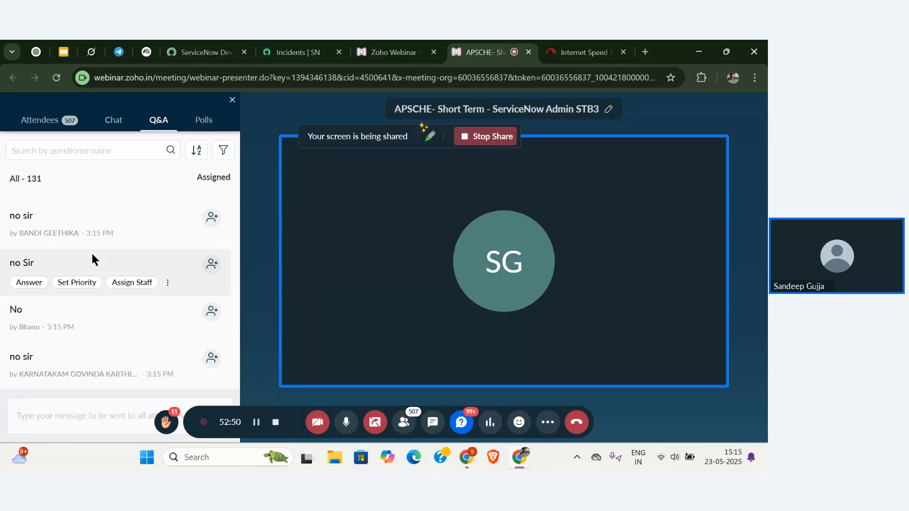
pyautogui.scroll(1, 92, 254)
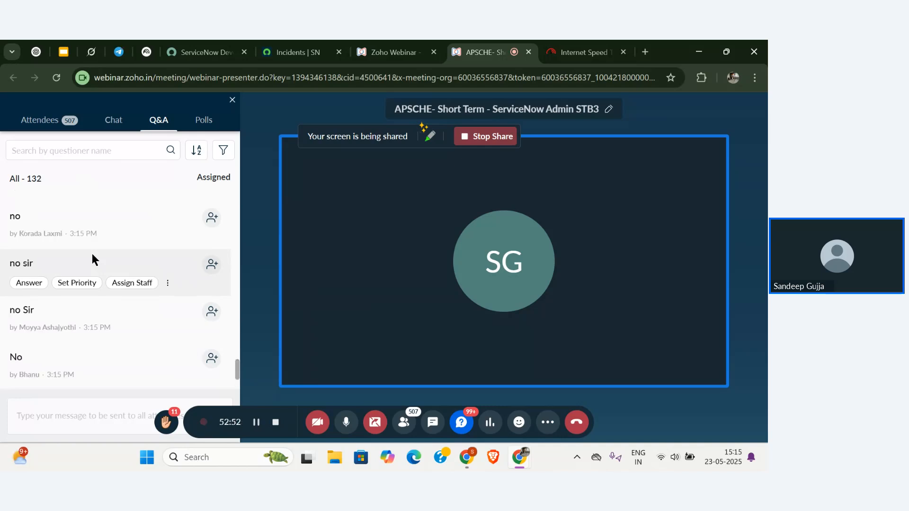
pyautogui.scroll(-2, 92, 254)
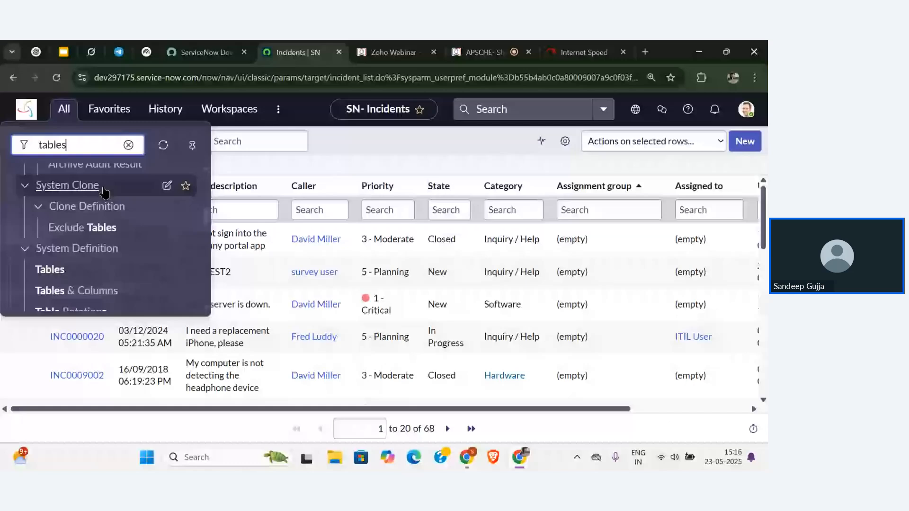
# Filter System Definition > Tables by label 'inci' and open the Incident table definition.
pyautogui.scroll(-1, 49, 235)
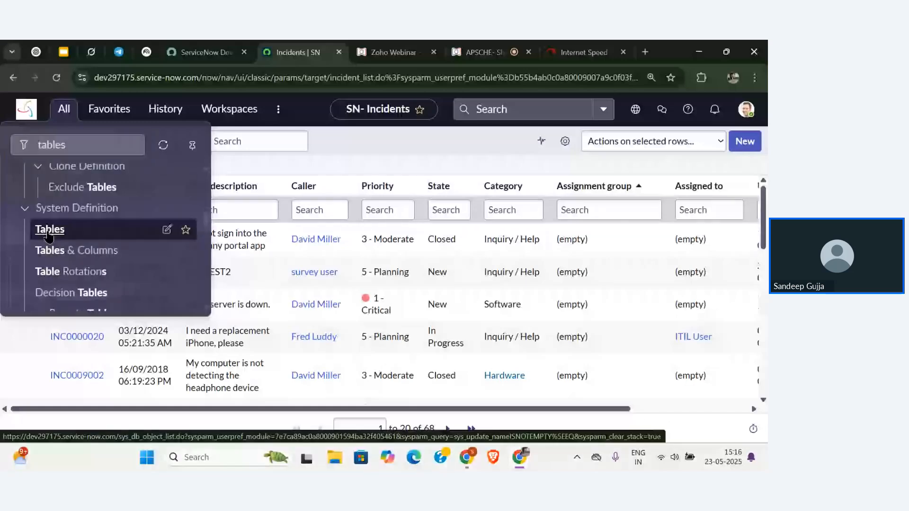
pyautogui.click(48, 230)
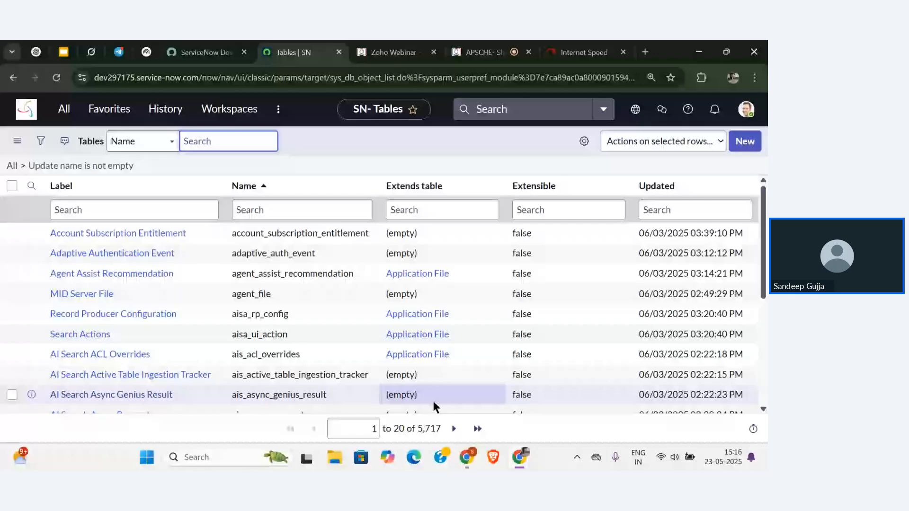
pyautogui.click(175, 211)
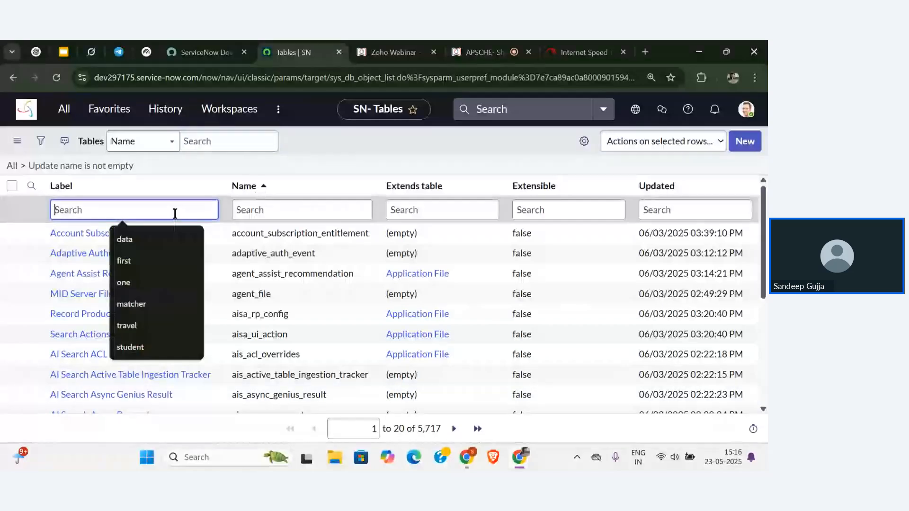
pyautogui.write('incident')
pyautogui.press('Return')
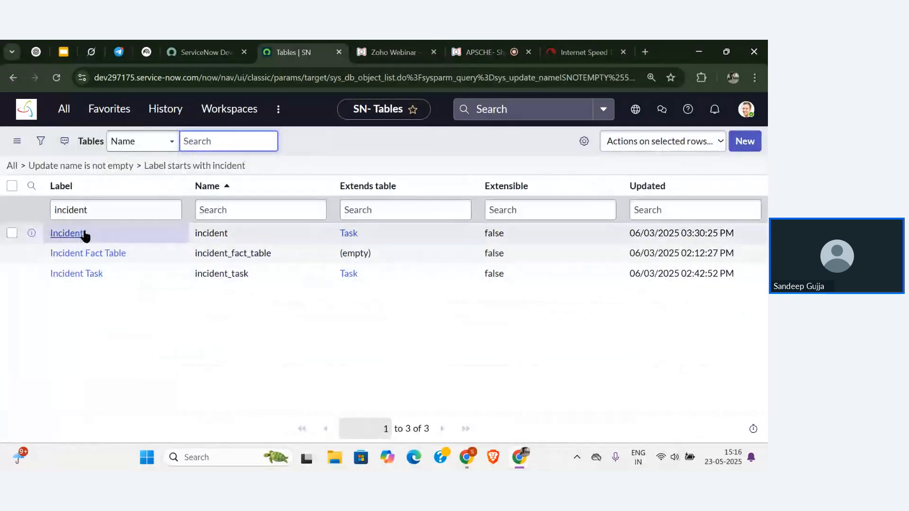
pyautogui.click(84, 235)
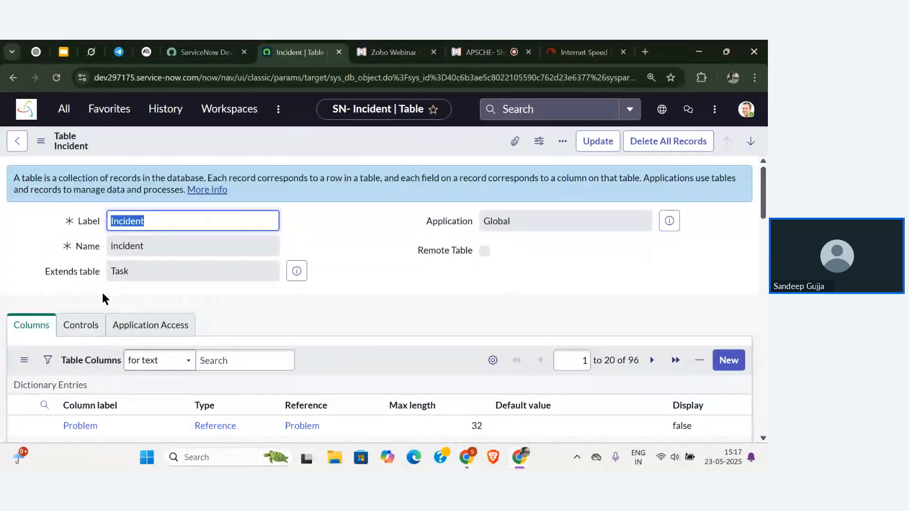
# Back on the tables list, change the label filter from 'inci' to 'task' and open the Task table.
pyautogui.click(150, 280)
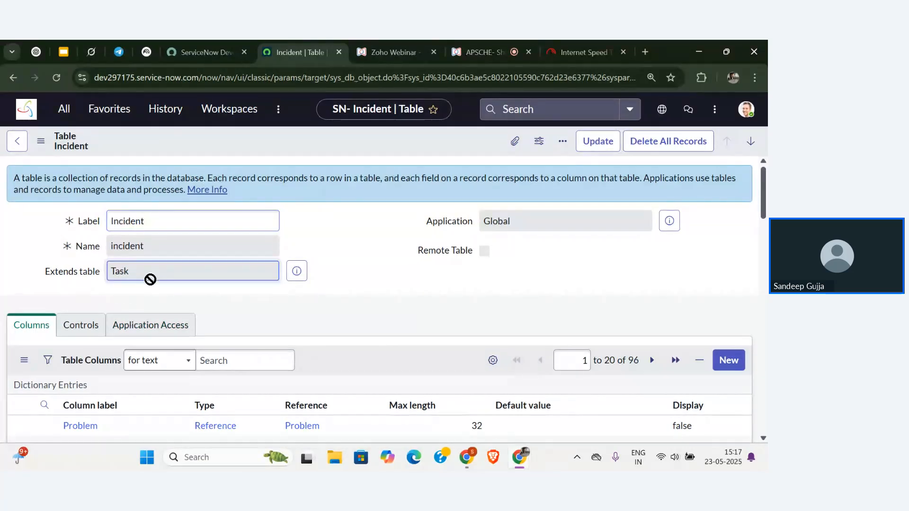
pyautogui.click(12, 147)
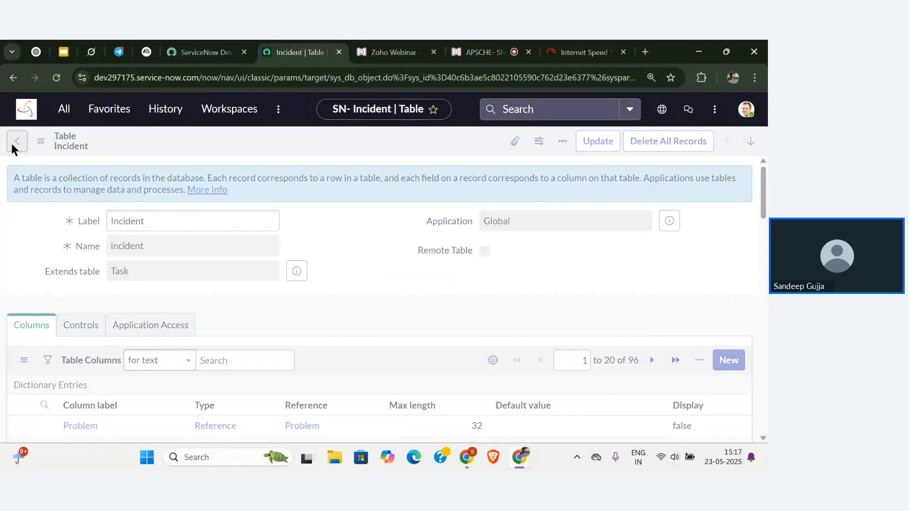
pyautogui.doubleClick(150, 210)
pyautogui.press('BackSpace')
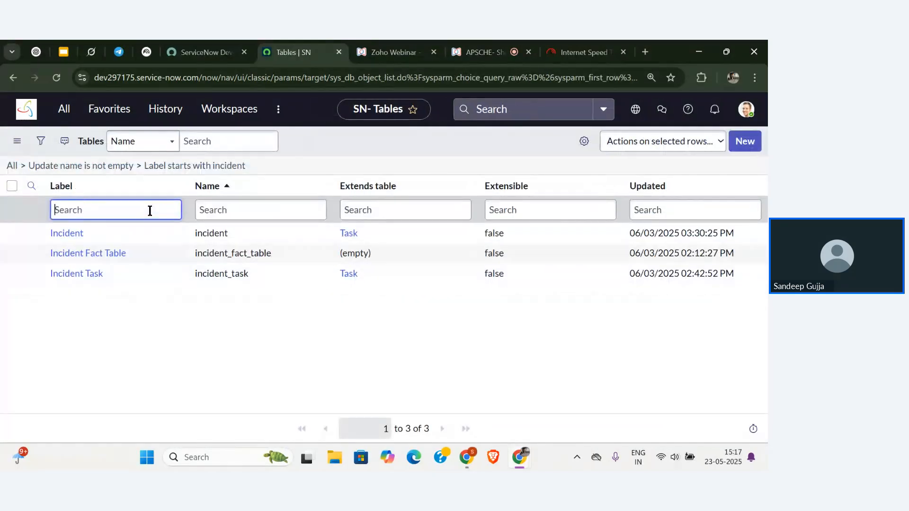
pyautogui.write('task')
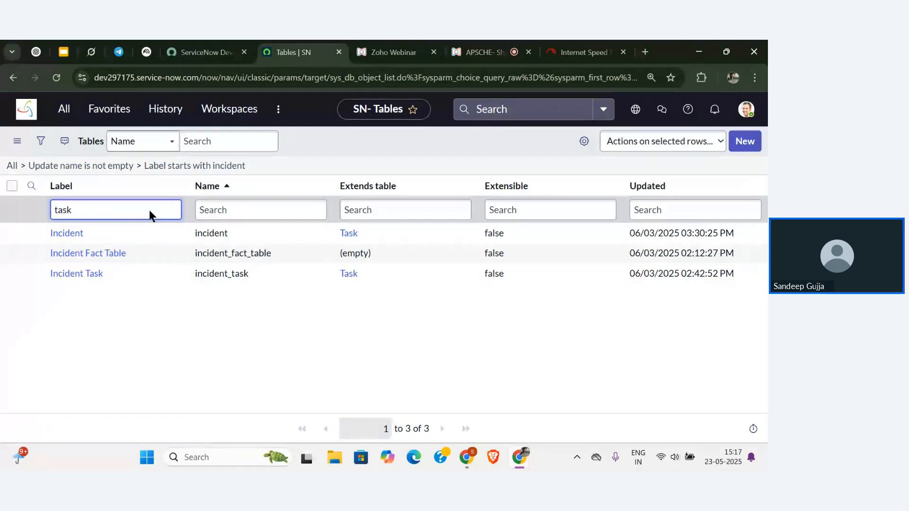
pyautogui.press('Return')
pyautogui.scroll(-3, 121, 353)
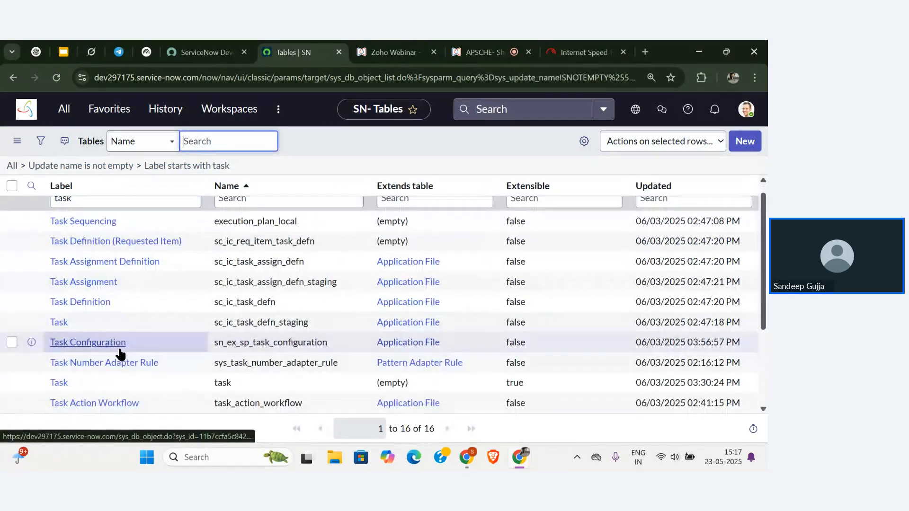
pyautogui.click(61, 327)
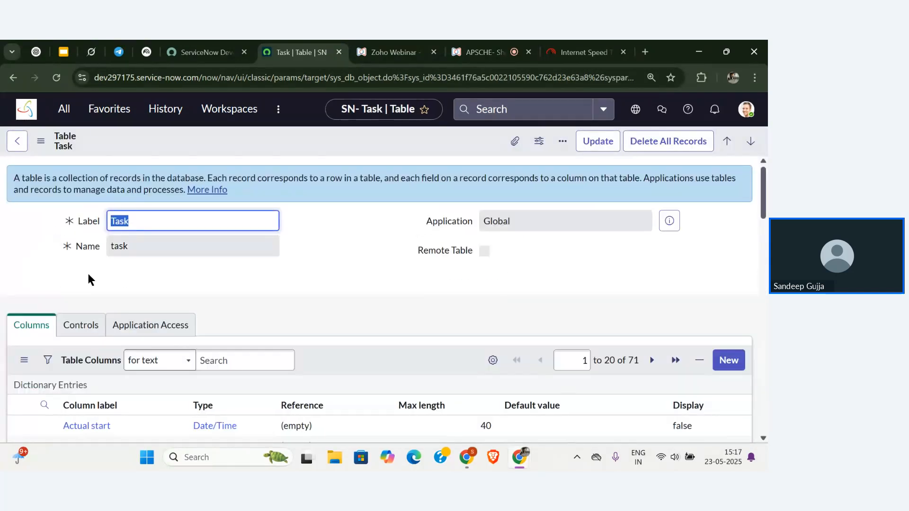
# Scroll through the Task table's columns, then go back to the 'task'-filtered tables list.
pyautogui.click(116, 269)
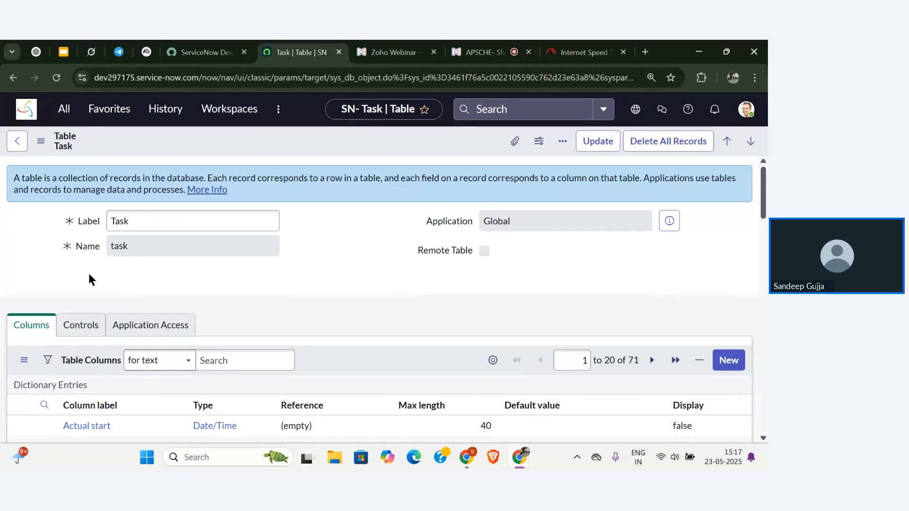
pyautogui.scroll(-15, 92, 279)
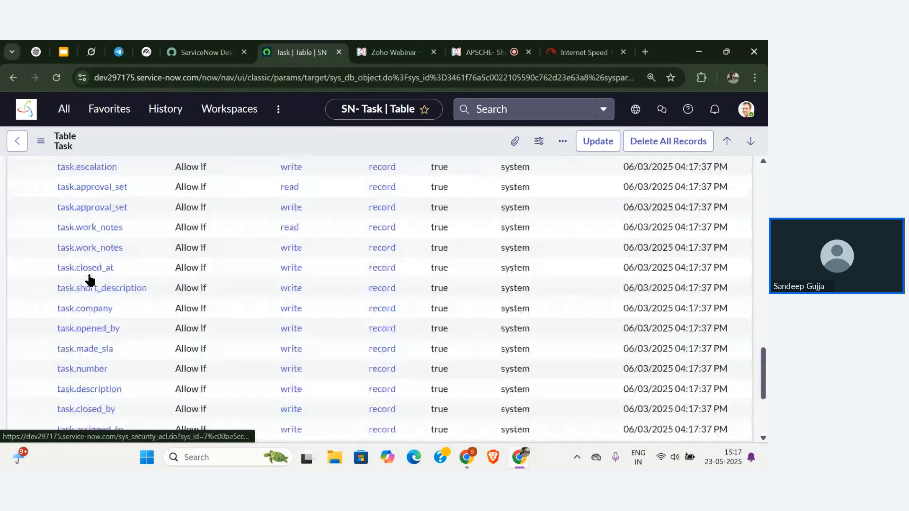
pyautogui.scroll(5, 90, 280)
pyautogui.scroll(10, 90, 281)
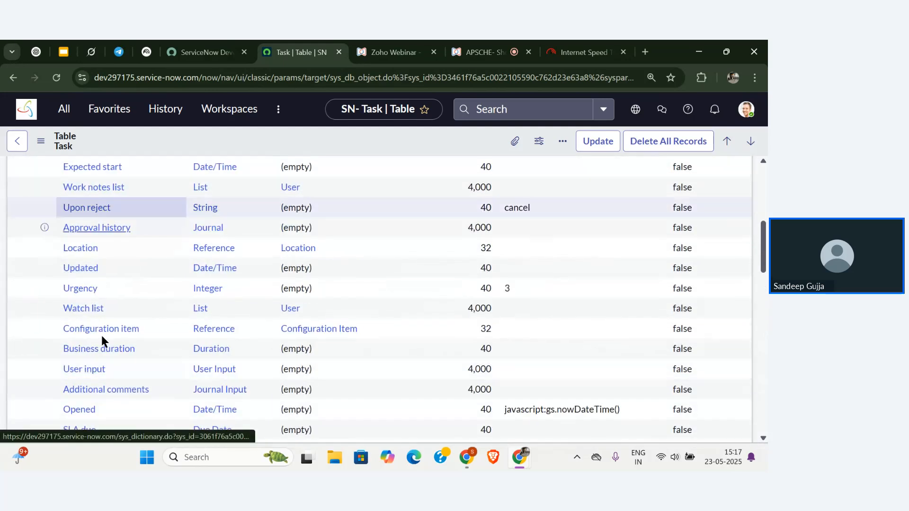
pyautogui.scroll(1, 105, 352)
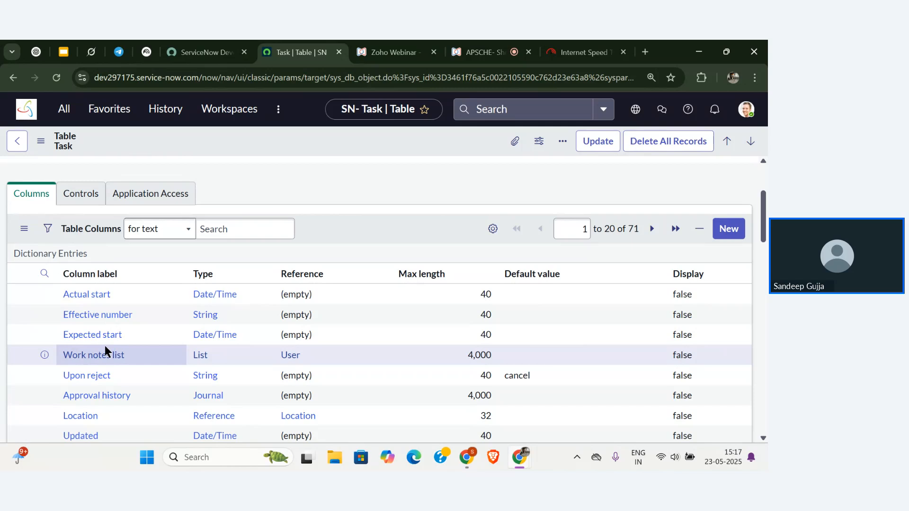
pyautogui.scroll(-5, 105, 350)
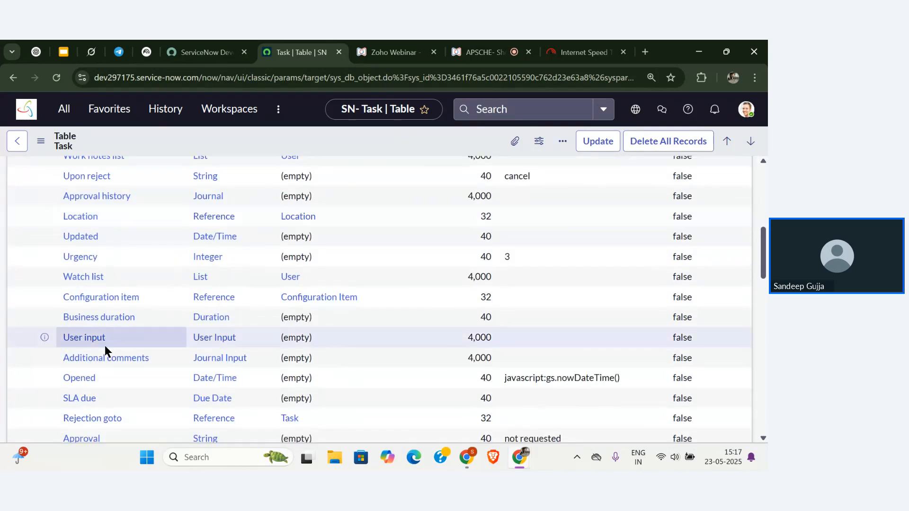
pyautogui.scroll(-4, 105, 351)
pyautogui.scroll(11, 105, 351)
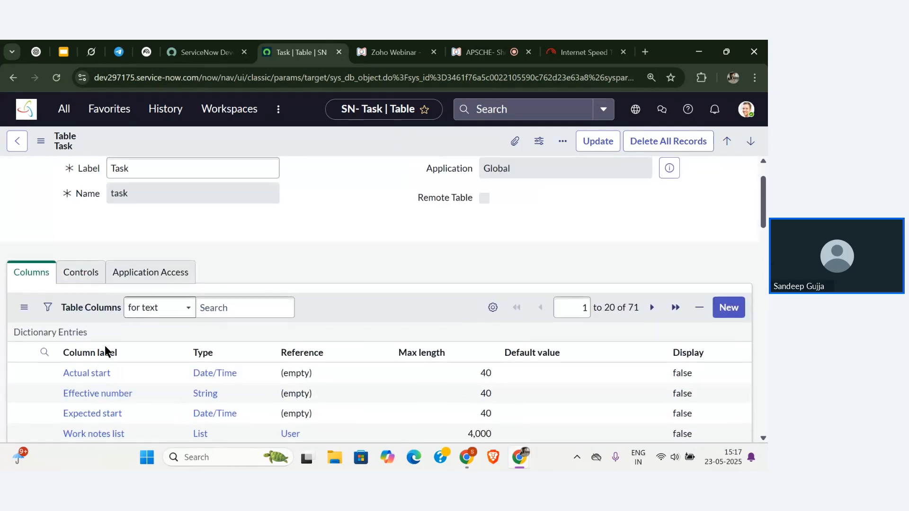
pyautogui.scroll(1, 106, 348)
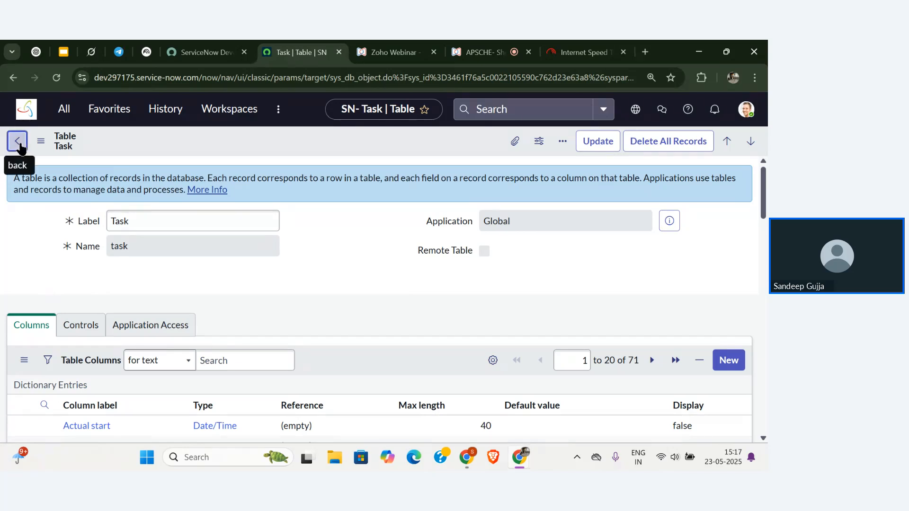
pyautogui.click(18, 144)
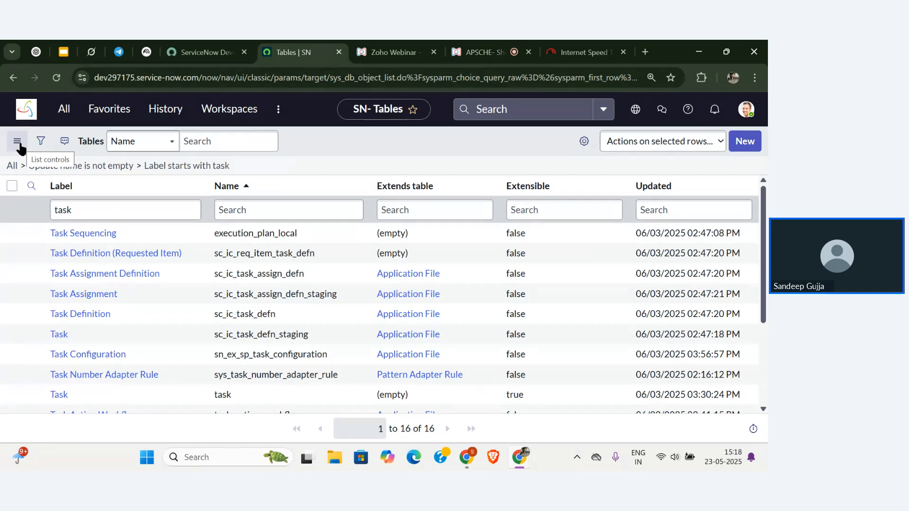
# Switch to the APSCHE webinar tab and scroll through the latest of the 148 Q&A questions.
pyautogui.click(482, 52)
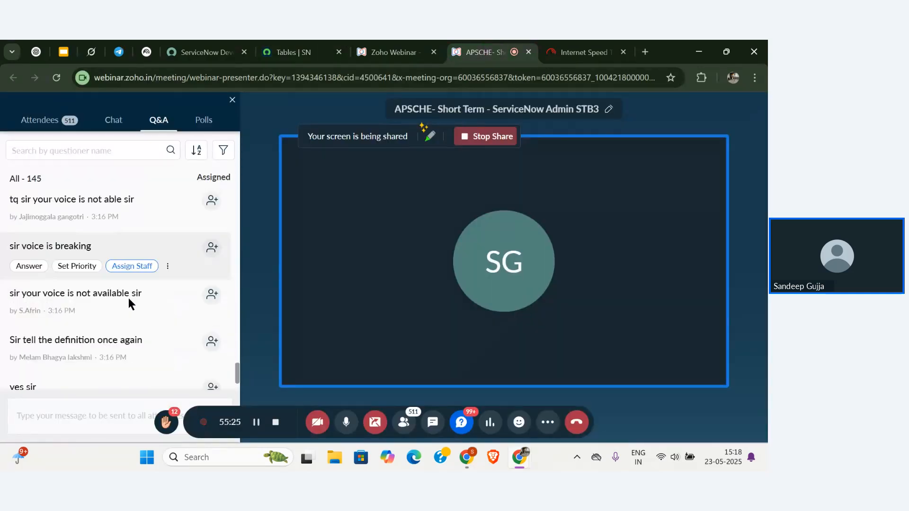
pyautogui.scroll(-1, 130, 301)
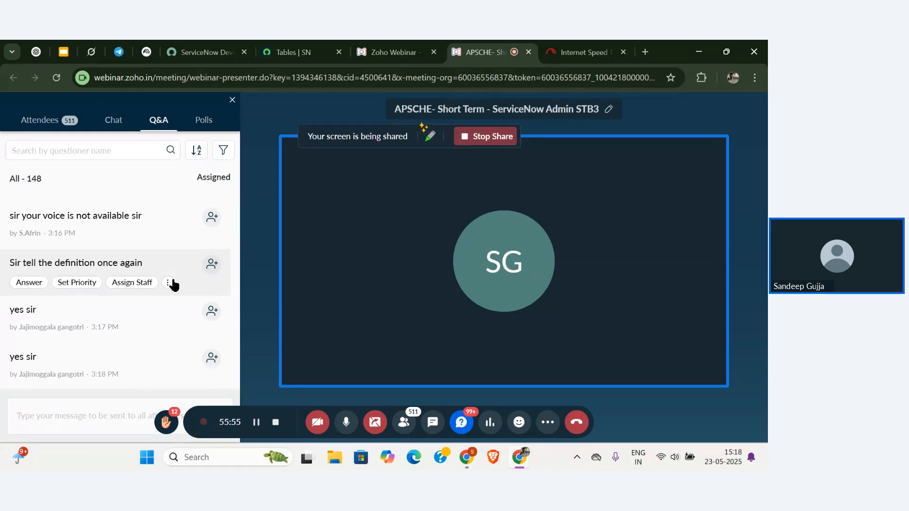
pyautogui.scroll(-2, 174, 284)
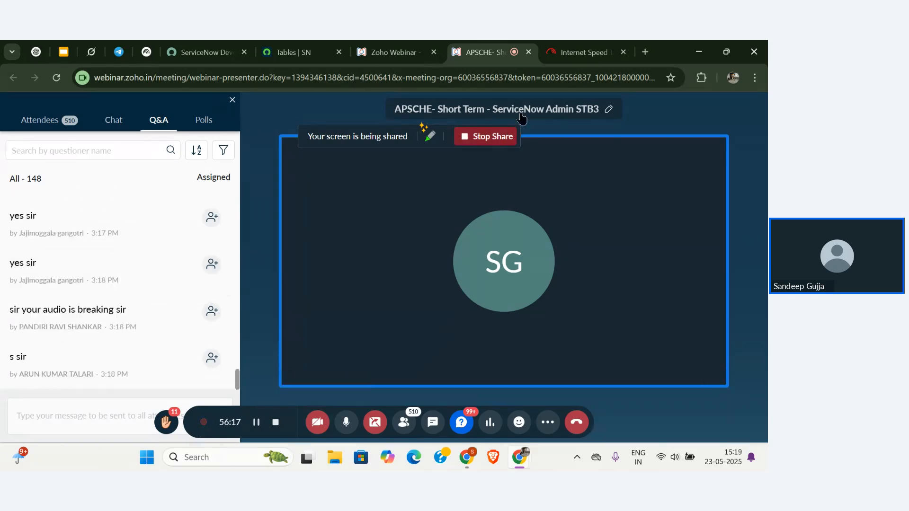
# In a new tab, launch Google Docs from the Google apps grid.
pyautogui.click(646, 51)
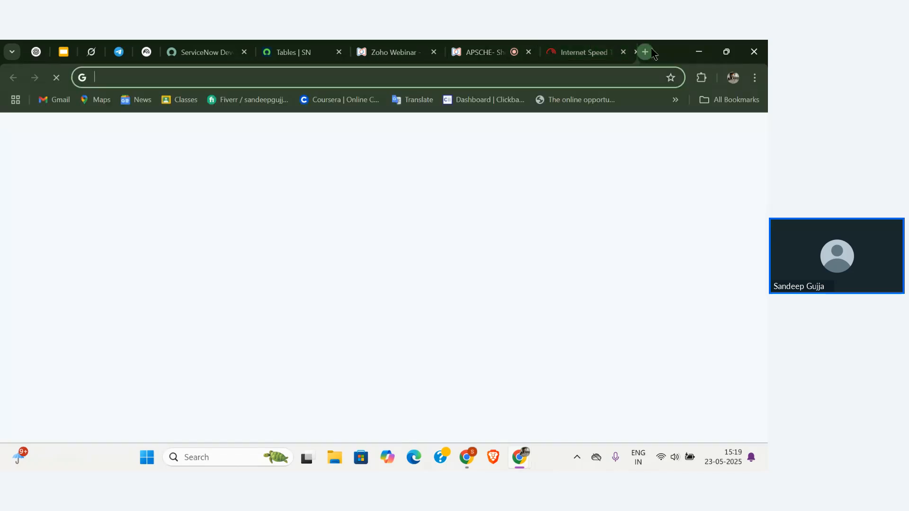
pyautogui.click(719, 133)
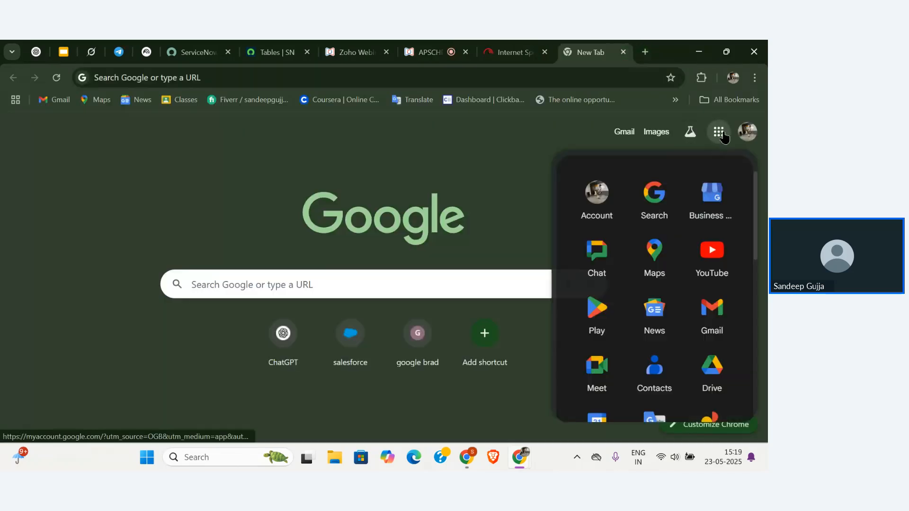
pyautogui.scroll(-3, 656, 317)
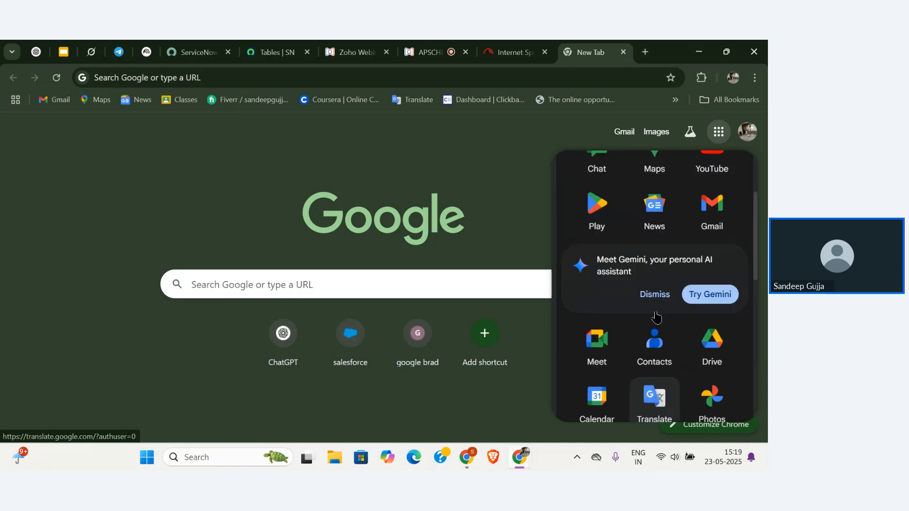
pyautogui.scroll(3, 656, 270)
pyautogui.scroll(-5, 576, 296)
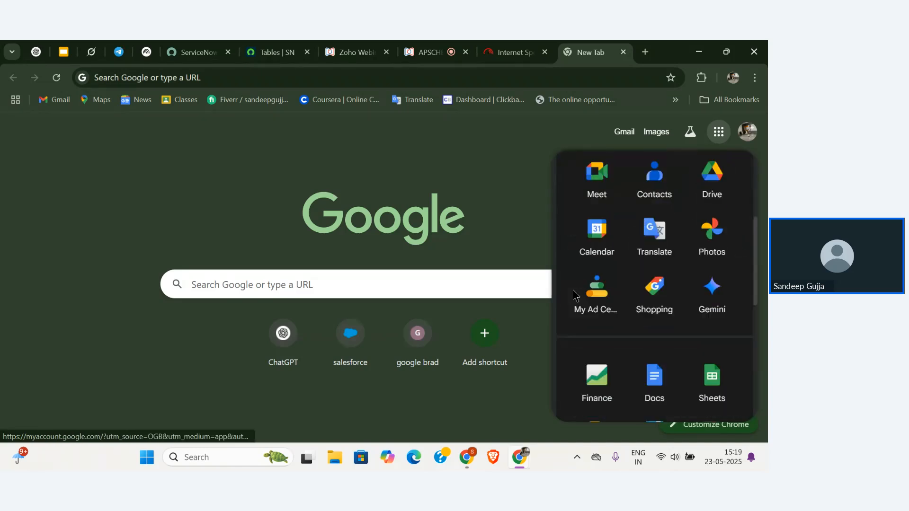
pyautogui.scroll(-2, 576, 296)
pyautogui.click(655, 308)
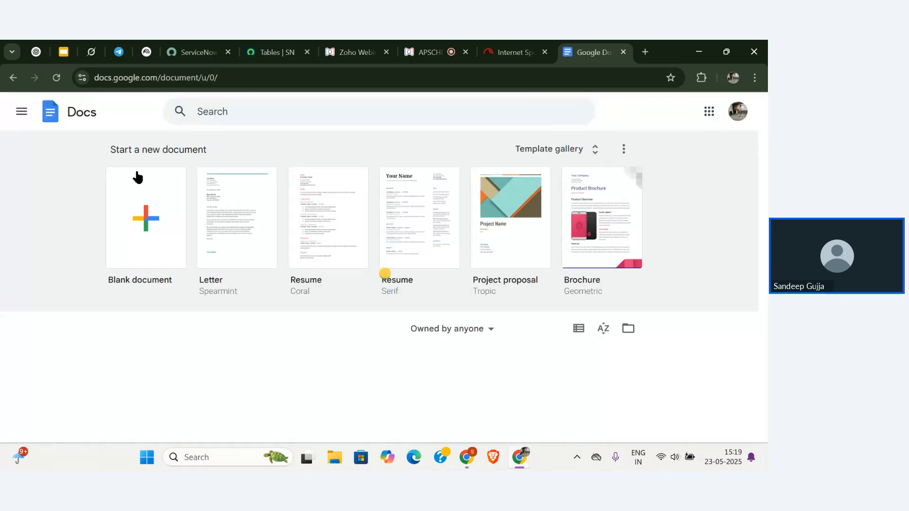
# In a blank Google Doc, define Base table as tables not extended from any other table, then begin a 'Core table :' line.
pyautogui.click(119, 215)
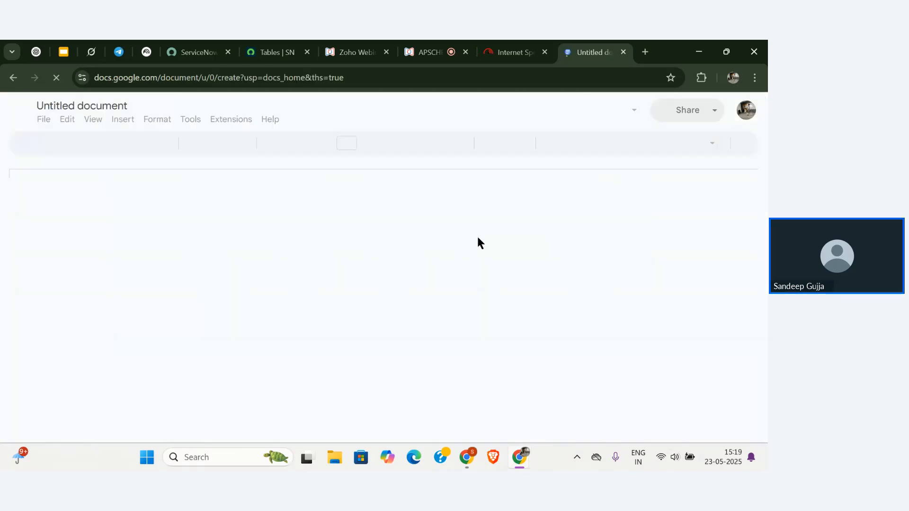
pyautogui.write('Bas')
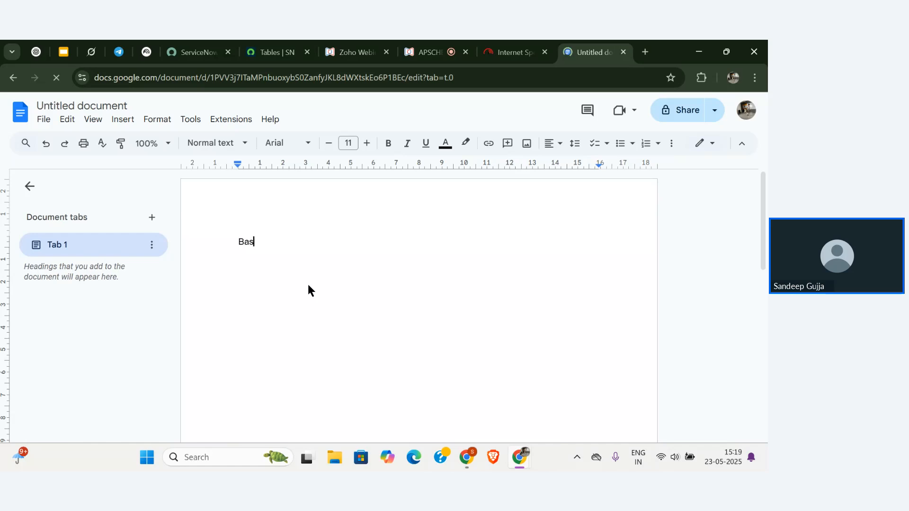
pyautogui.write('e table ')
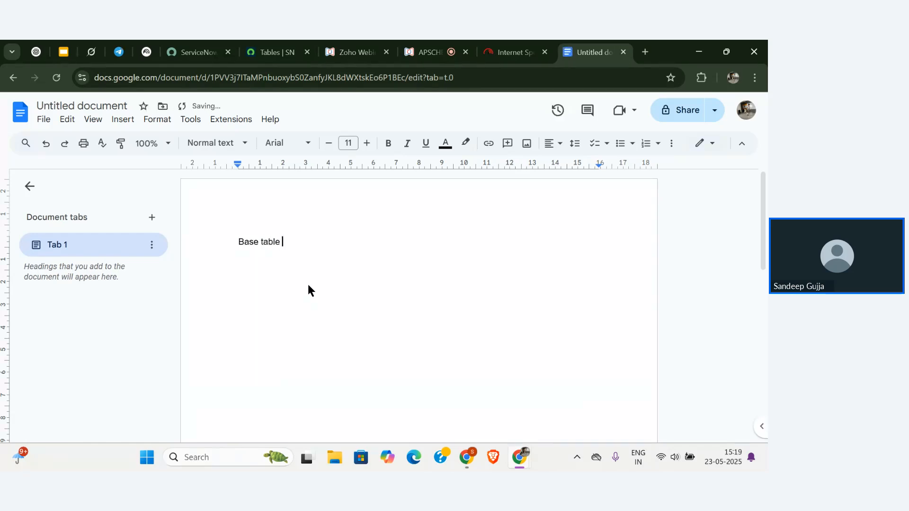
pyautogui.write(': the')
pyautogui.press('BackSpace')
pyautogui.press('BackSpace')
pyautogui.write('ables that are not ex')
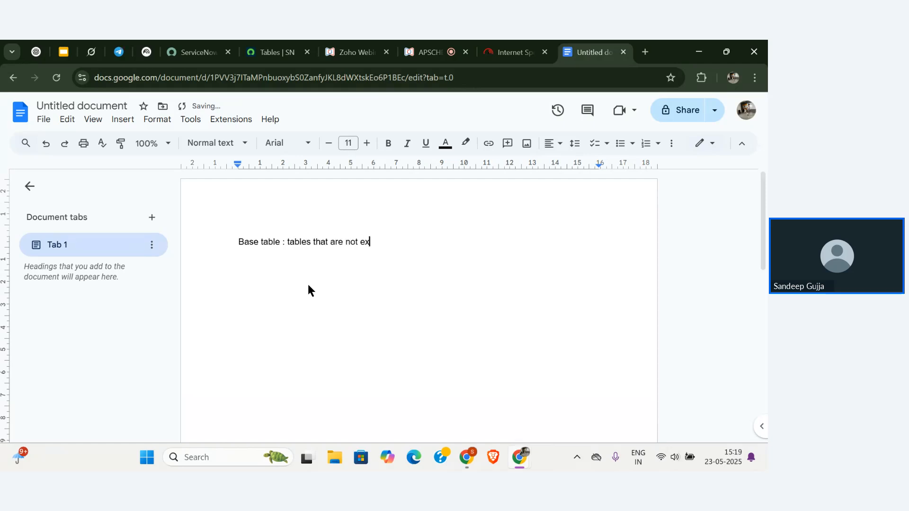
pyautogui.write('tended from any other ')
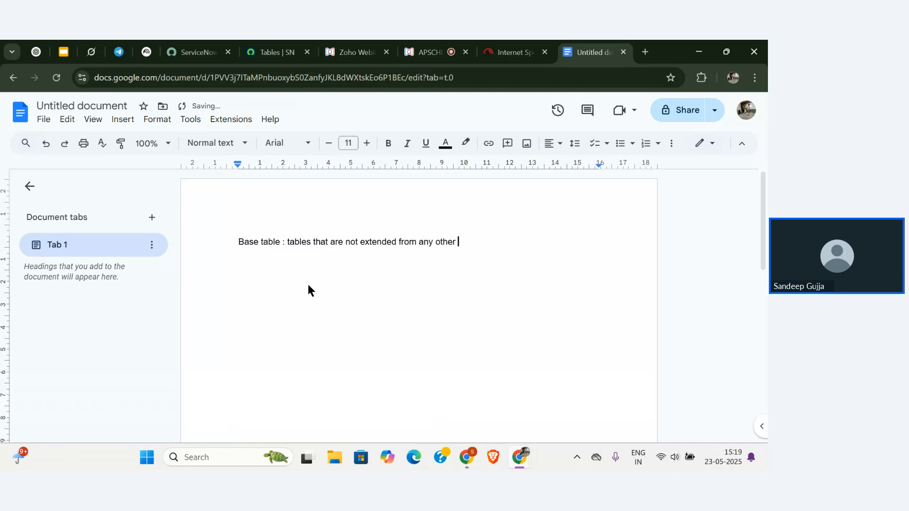
pyautogui.write('table')
pyautogui.press('Return')
pyautogui.write('Core table : ')
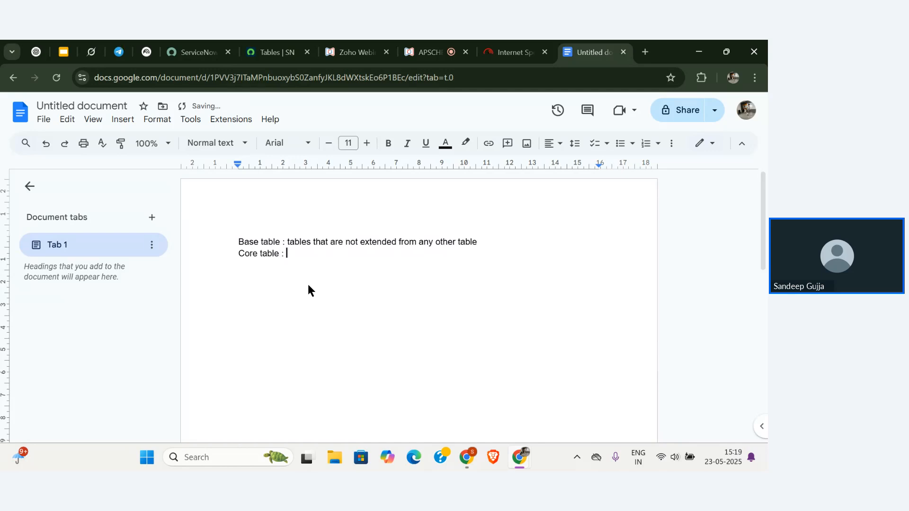
pyautogui.write('all the tables ')
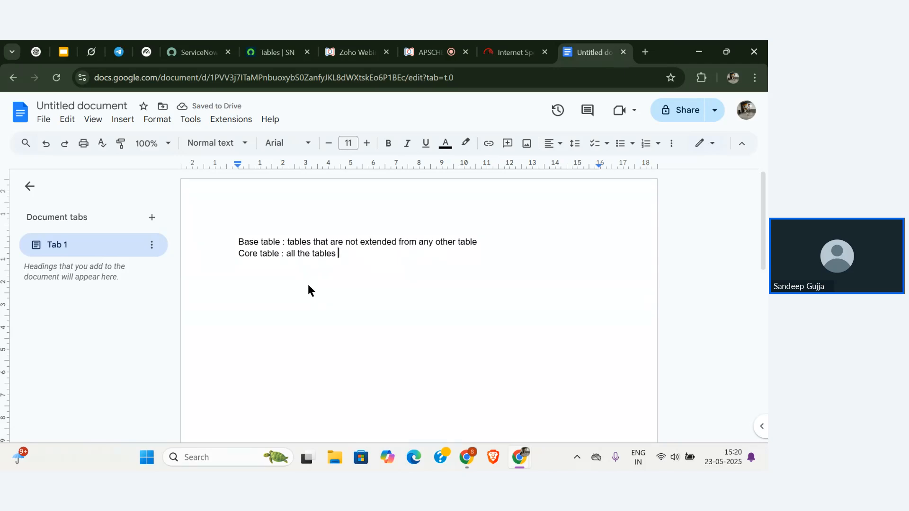
pyautogui.write('in')
# Make line two read 'Core table : tables given by system are core tables' and begin a 'custom table' line.
pyautogui.press('BackSpace')
pyautogui.press('BackSpace')
pyautogui.press('BackSpace')
pyautogui.press('BackSpace')
pyautogui.press('BackSpace')
pyautogui.press('BackSpace')
pyautogui.press('BackSpace')
pyautogui.press('BackSpace')
pyautogui.press('BackSpace')
pyautogui.press('BackSpace')
pyautogui.press('BackSpace')
pyautogui.press('BackSpace')
pyautogui.press('BackSpace')
pyautogui.press('BackSpace')
pyautogui.press('BackSpace')
pyautogui.press('BackSpace')
pyautogui.press('BackSpace')
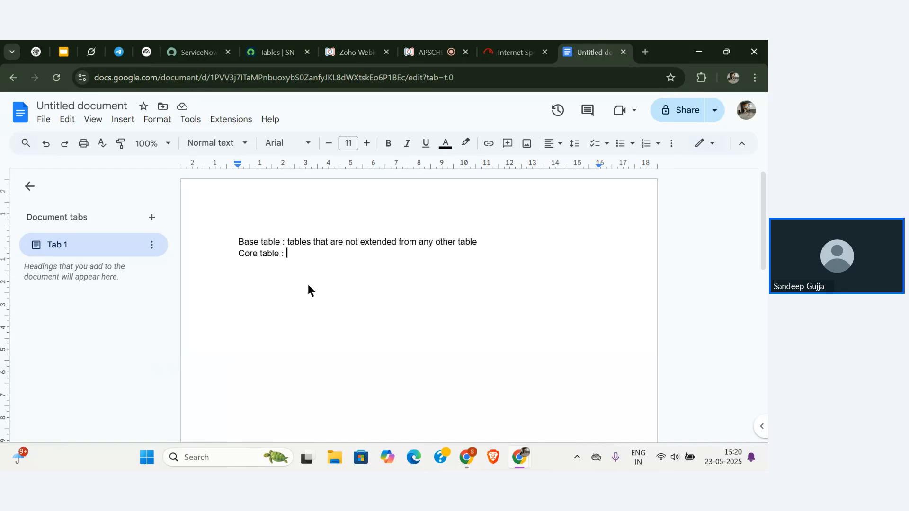
pyautogui.write('tables givi')
pyautogui.write('n')
pyautogui.write('g')
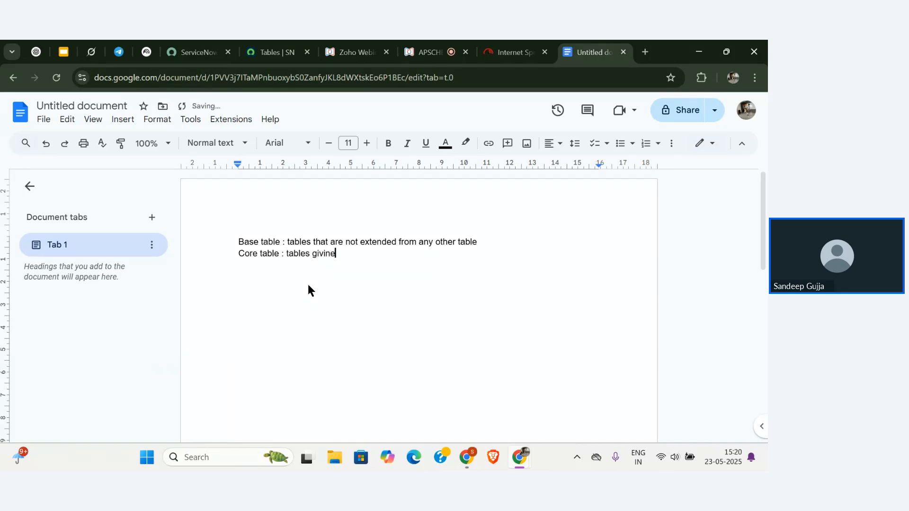
pyautogui.press('BackSpace')
pyautogui.press('BackSpace')
pyautogui.press('BackSpace')
pyautogui.write('en by system are ')
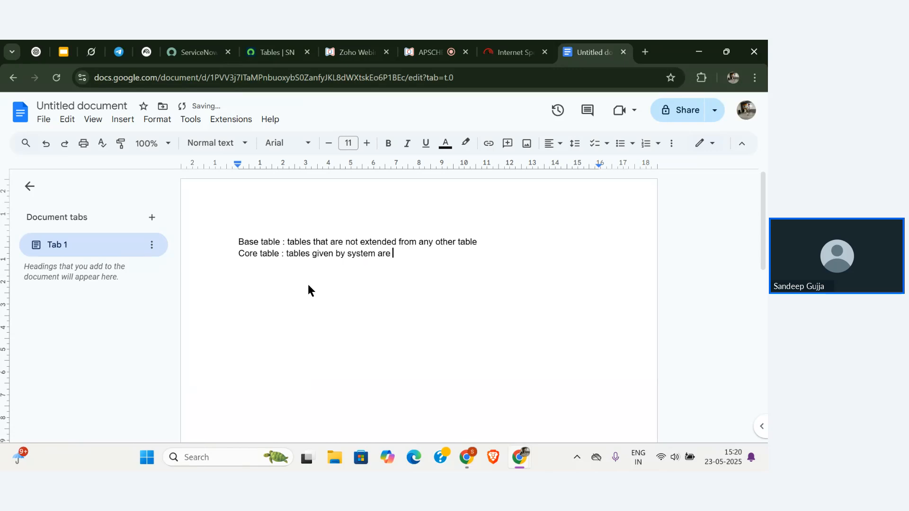
pyautogui.write('core tables')
pyautogui.press('Return')
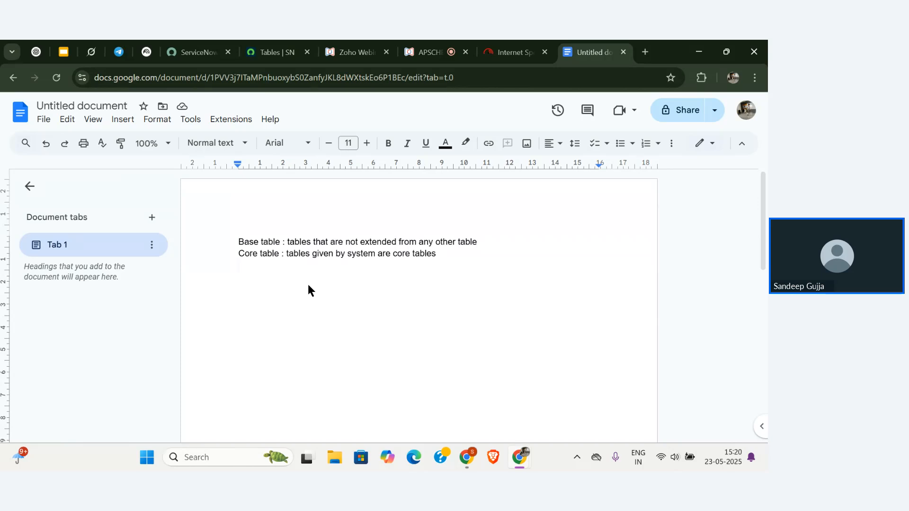
pyautogui.write('custom')
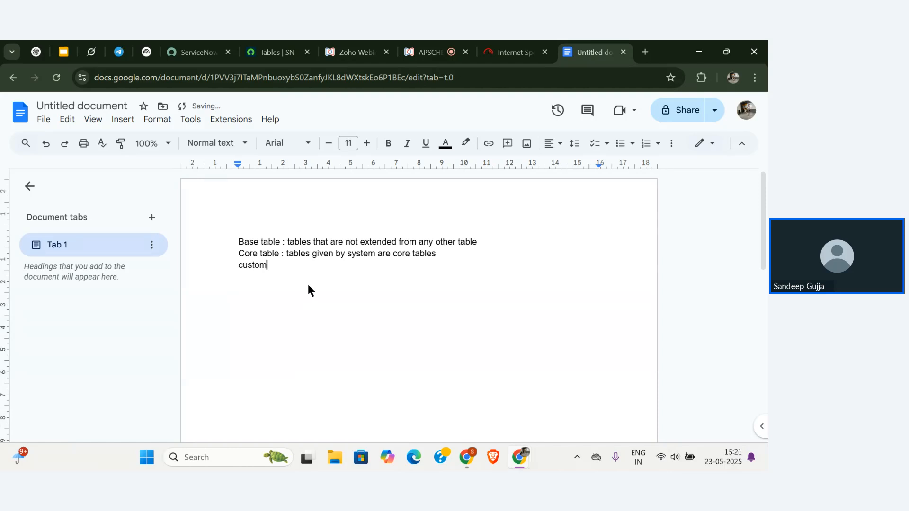
pyautogui.write(' tablee')
# Complete the line as 'custom table : User created tables are custom tables'.
pyautogui.press('BackSpace')
pyautogui.write(': User created')
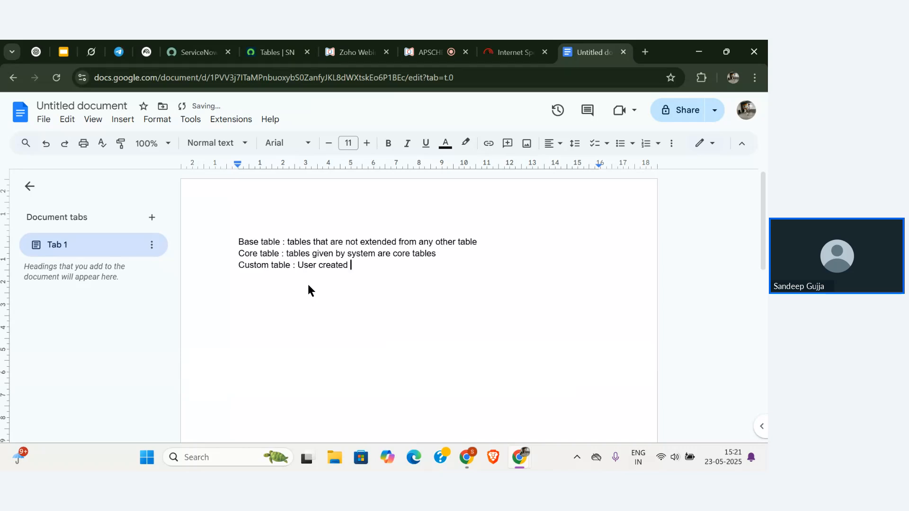
pyautogui.press('BackSpace')
pyautogui.press('BackSpace')
pyautogui.write('d tables are custom ')
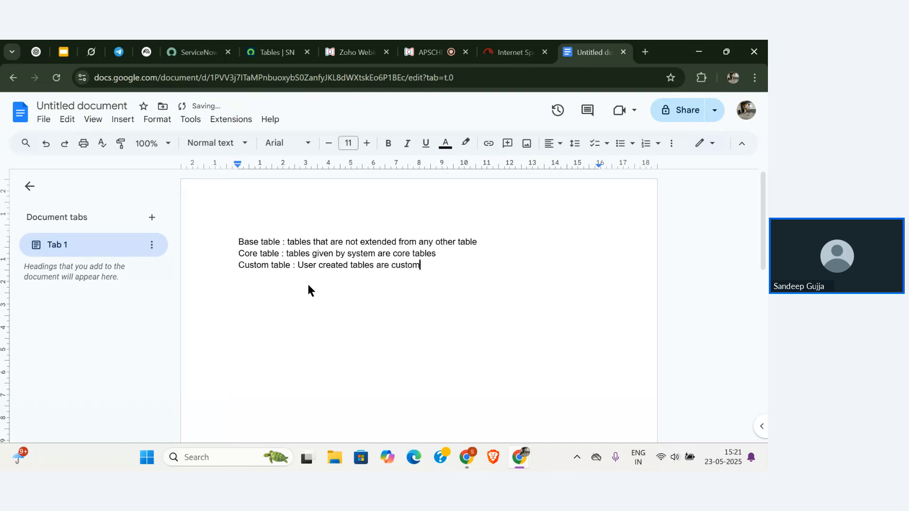
pyautogui.write('tables')
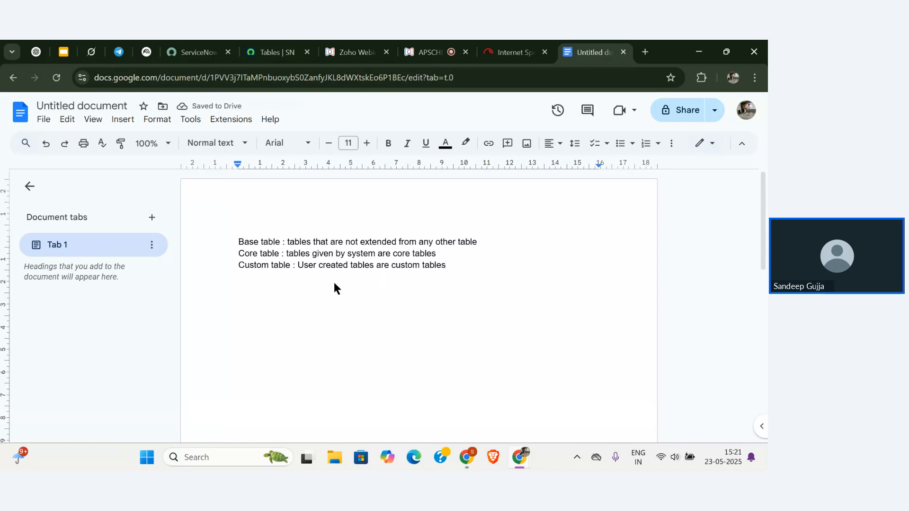
# Add a new line reading 'extended table :'.
pyautogui.press('Return')
pyautogui.write('extened')
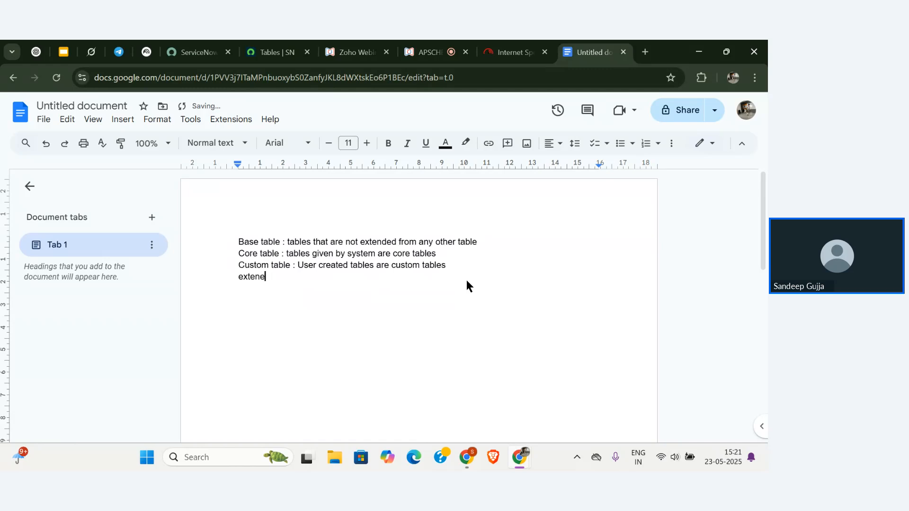
pyautogui.press('BackSpace')
pyautogui.press('BackSpace')
pyautogui.write('ded table :')
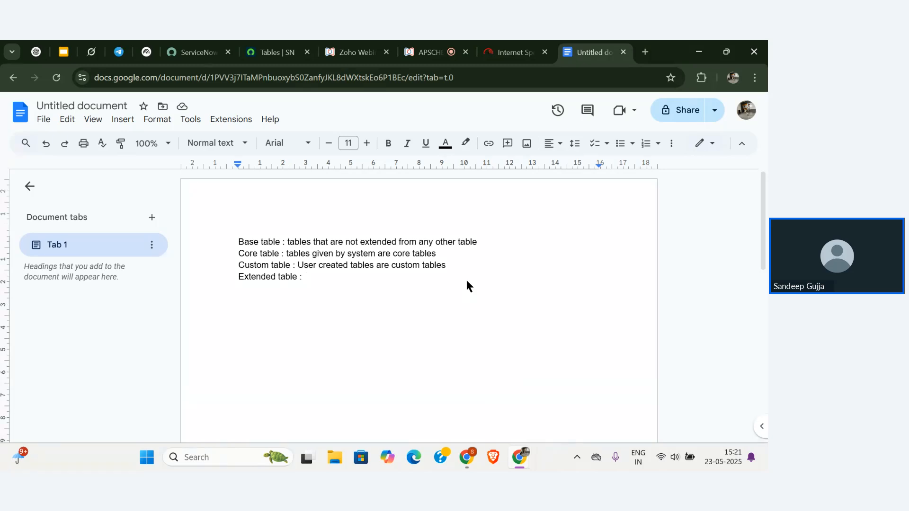
# Replace the colon after Extended table with bullets '- parent table' and 'child table'.
pyautogui.press('BackSpace')
pyautogui.press('BackSpace')
pyautogui.press('Return')
pyautogui.write('- ')
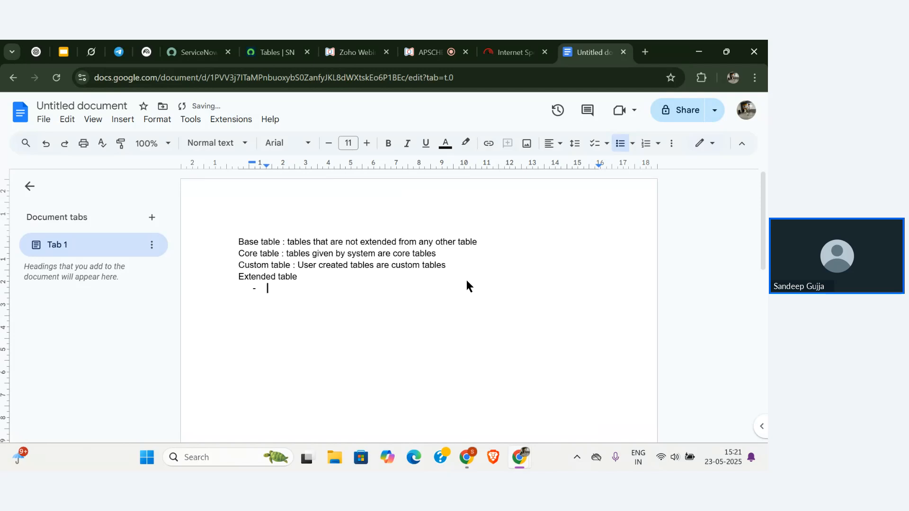
pyautogui.write('parent table')
pyautogui.press('Return')
pyautogui.write('child table')
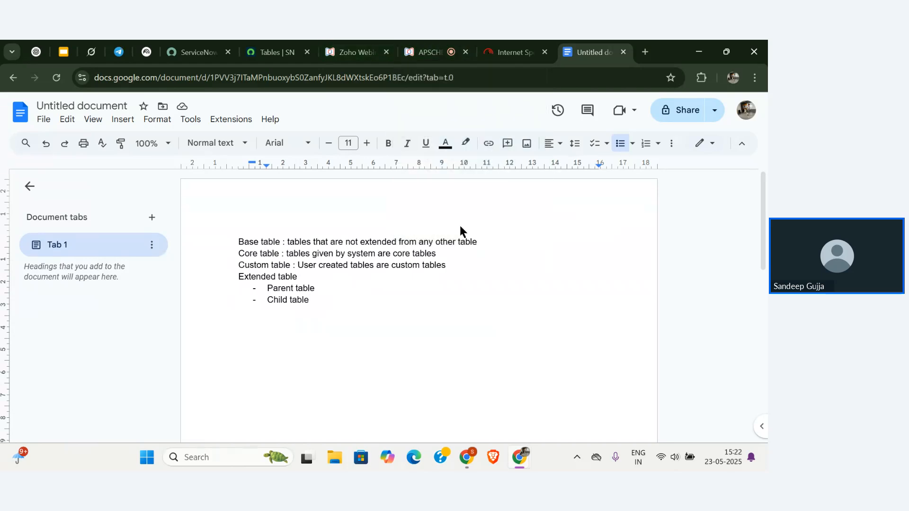
# Append the example 'ex task, Cmdb' to the Base table line.
pyautogui.click(492, 242)
pyautogui.write('ex ta')
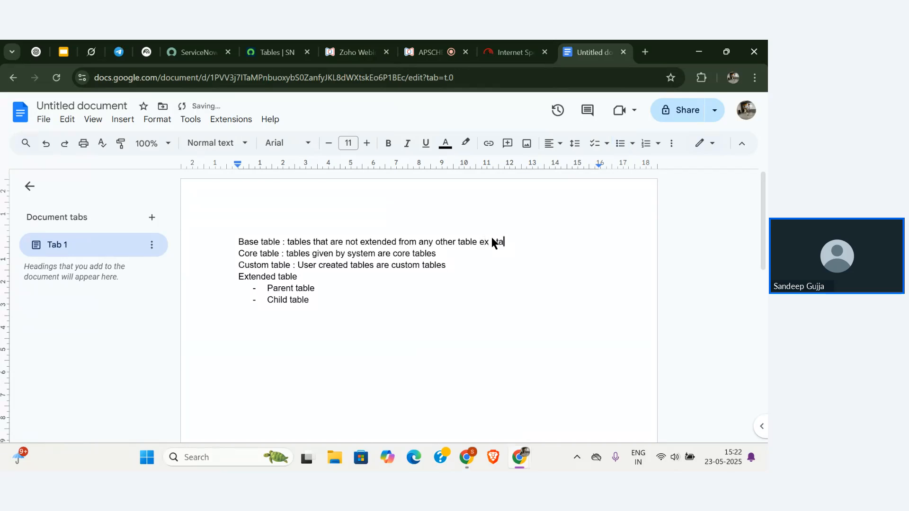
pyautogui.write('sk,')
pyautogui.press('BackSpace')
pyautogui.write(', ')
pyautogui.write('Cmb')
pyautogui.write('d')
pyautogui.press('BackSpace')
pyautogui.press('BackSpace')
pyautogui.write('db')
# Append 'ex : task, incident, etc' to the Core table line and add a colon to the Custom table line.
pyautogui.click(466, 255)
pyautogui.write('ex : task ')
pyautogui.write(' incident, etc')
pyautogui.press('Down')
pyautogui.write(':')
pyautogui.click(409, 300)
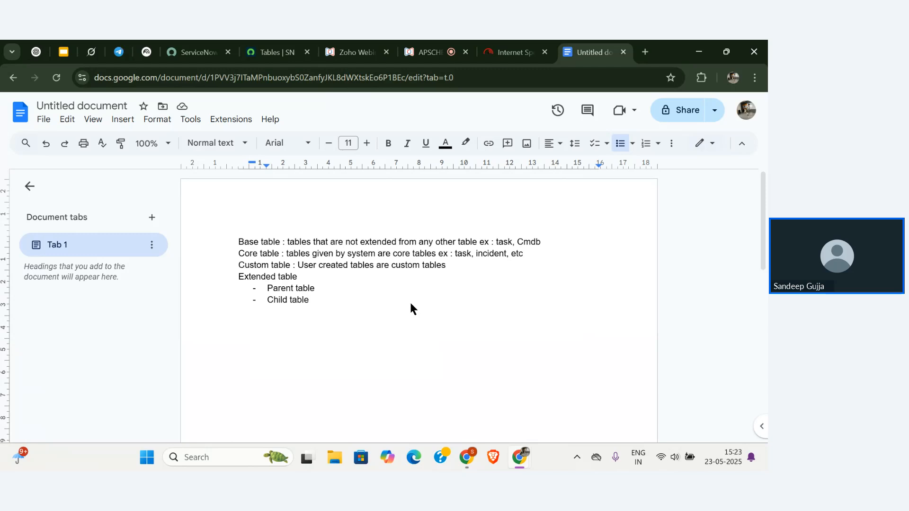
# Check the APSCHE Zoho Webinar Q&A list, now at 150 questions, including one about parent tables.
pyautogui.click(426, 52)
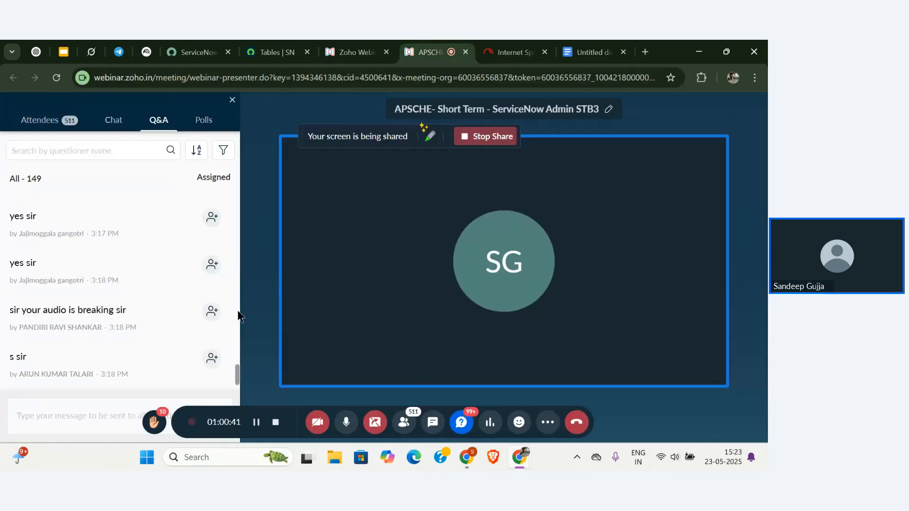
pyautogui.moveTo(176, 301)
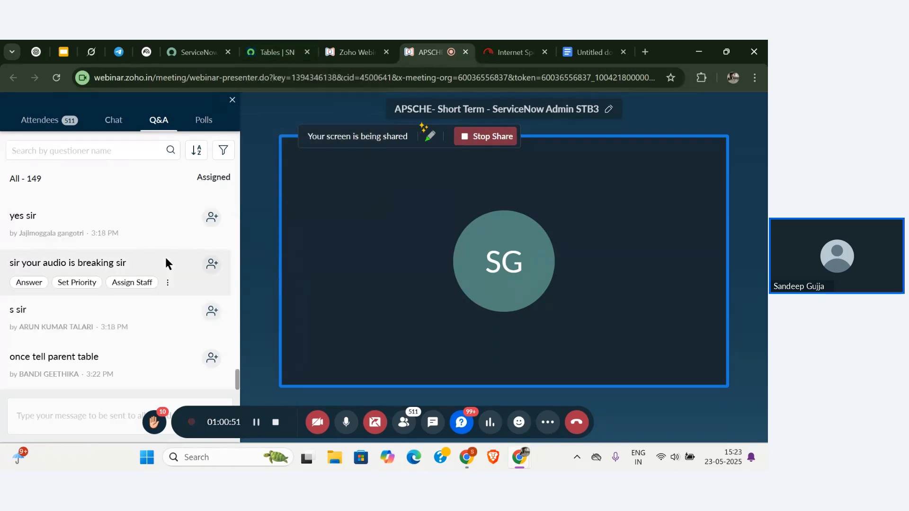
pyautogui.scroll(1, 165, 259)
pyautogui.scroll(-1, 166, 258)
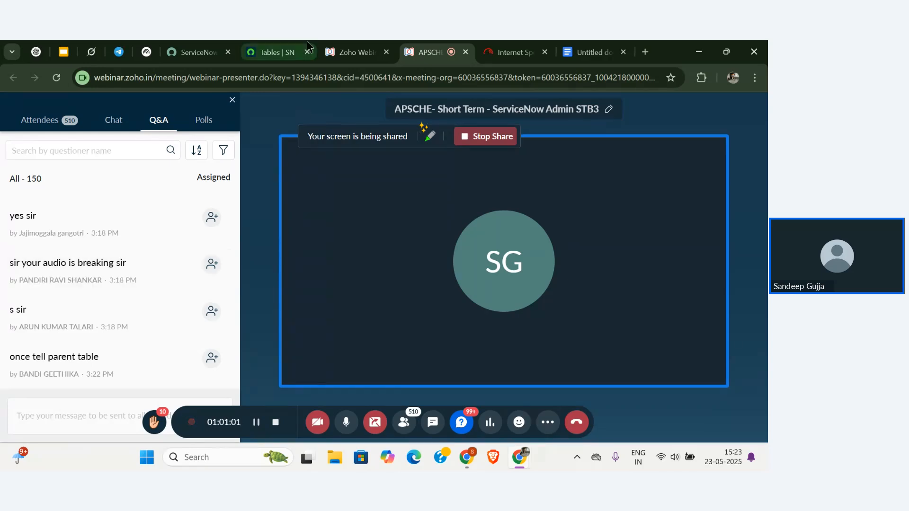
# Return to ServiceNow and open System Definition > Tables to list all 5,717 tables.
pyautogui.click(283, 45)
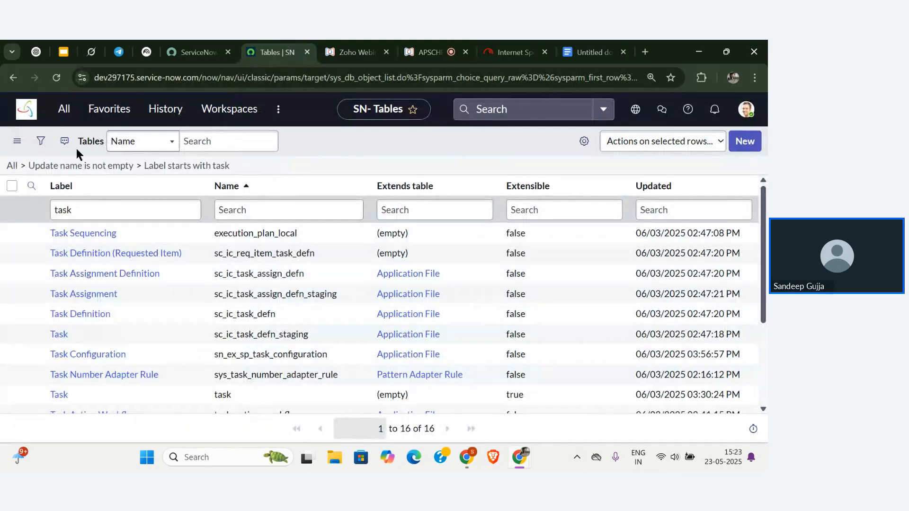
pyautogui.click(37, 111)
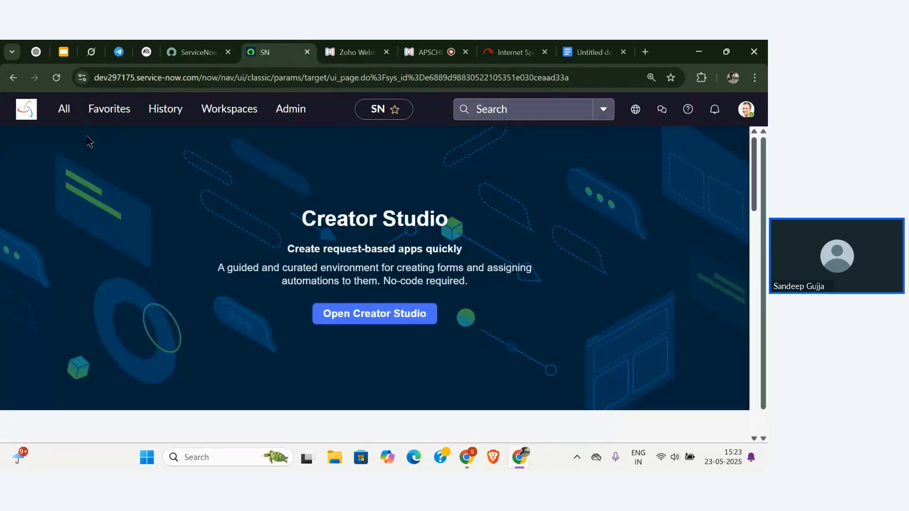
pyautogui.click(64, 109)
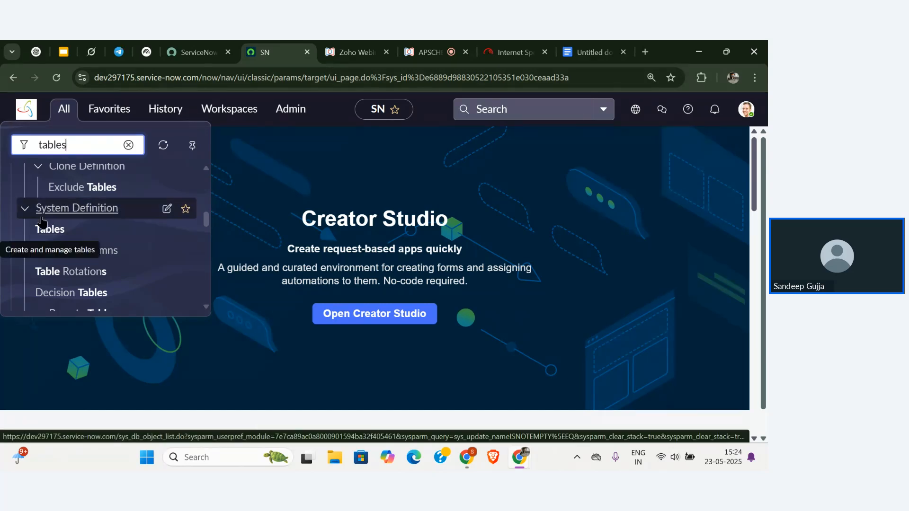
pyautogui.click(55, 235)
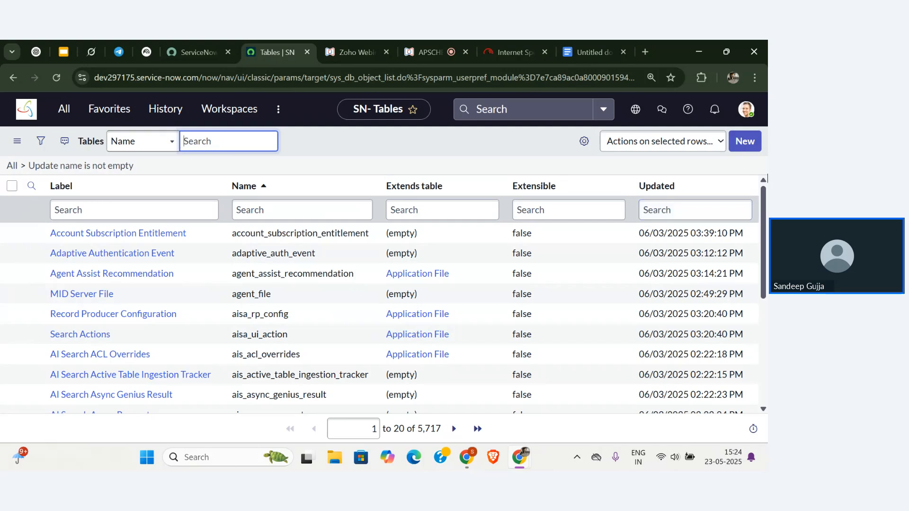
# Create a new table labelled 'Student', with the name auto-filled as u_student.
pyautogui.click(753, 143)
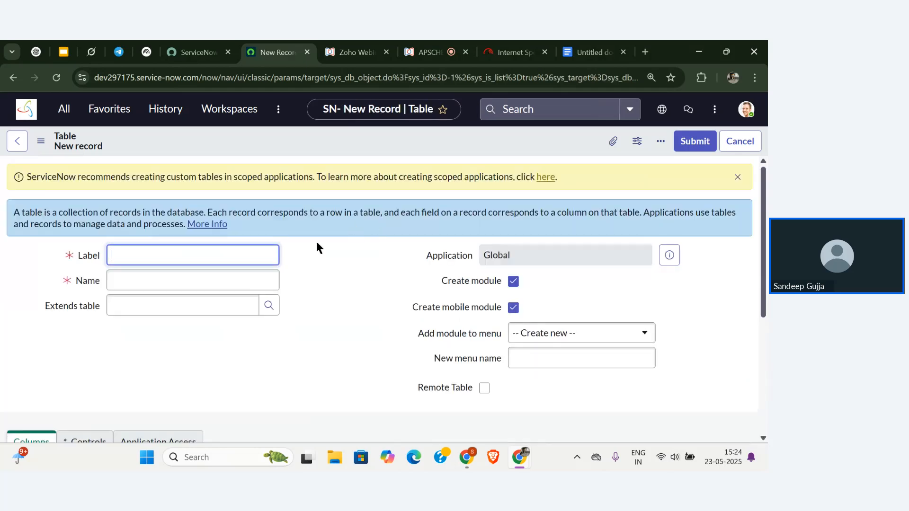
pyautogui.write('D')
pyautogui.press('BackSpace')
pyautogui.write('Sruden')
pyautogui.press('BackSpace')
pyautogui.press('BackSpace')
pyautogui.press('BackSpace')
pyautogui.press('BackSpace')
pyautogui.press('BackSpace')
pyautogui.write('tudent')
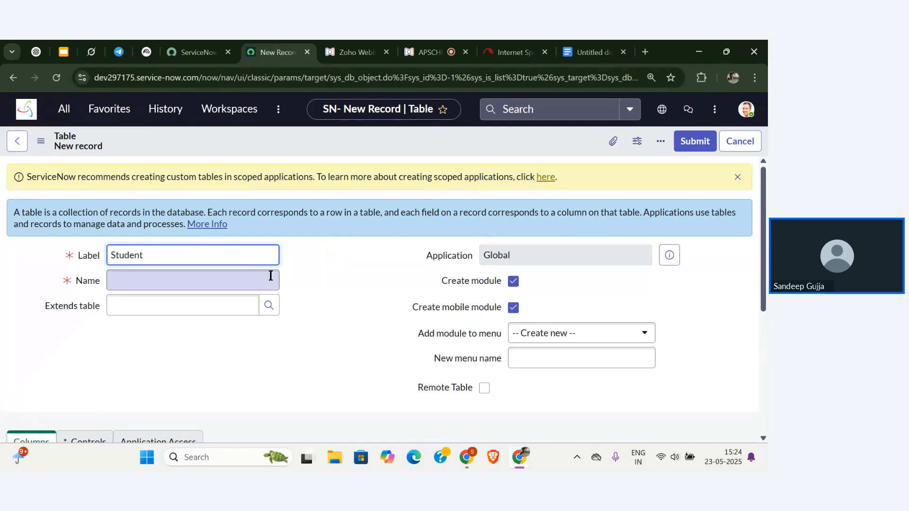
pyautogui.click(270, 276)
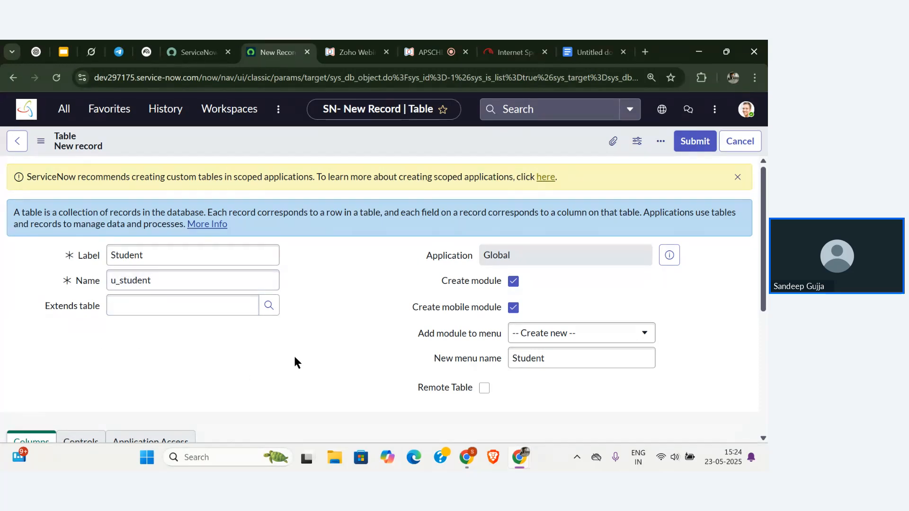
# Look over the Student form's columns and new Student menu settings, then bring up the form actions.
pyautogui.scroll(-1, 294, 363)
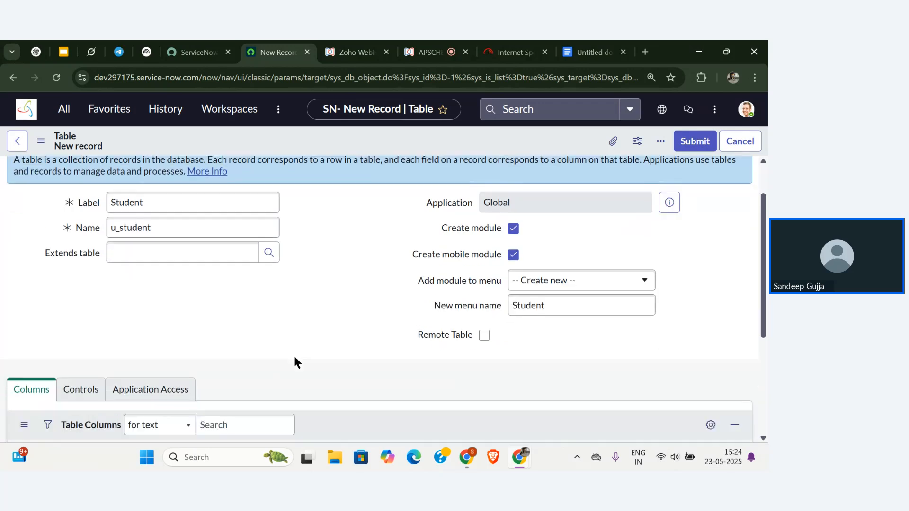
pyautogui.scroll(-4, 295, 359)
pyautogui.scroll(5, 295, 359)
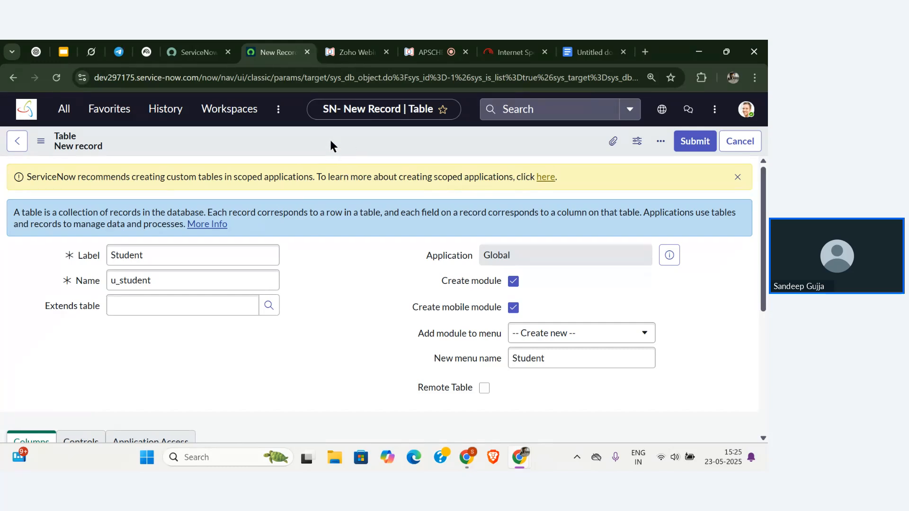
pyautogui.scroll(5, 349, 144)
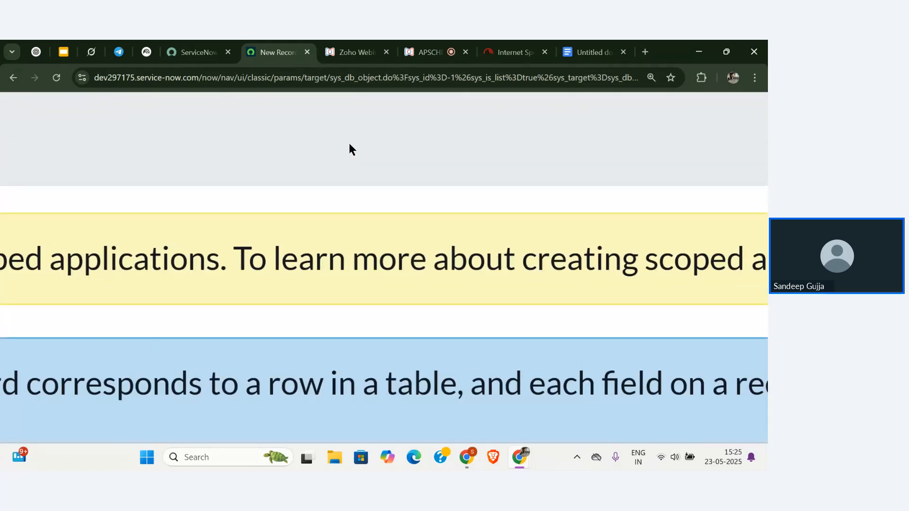
pyautogui.scroll(-4, 349, 144)
pyautogui.scroll(-2, 348, 143)
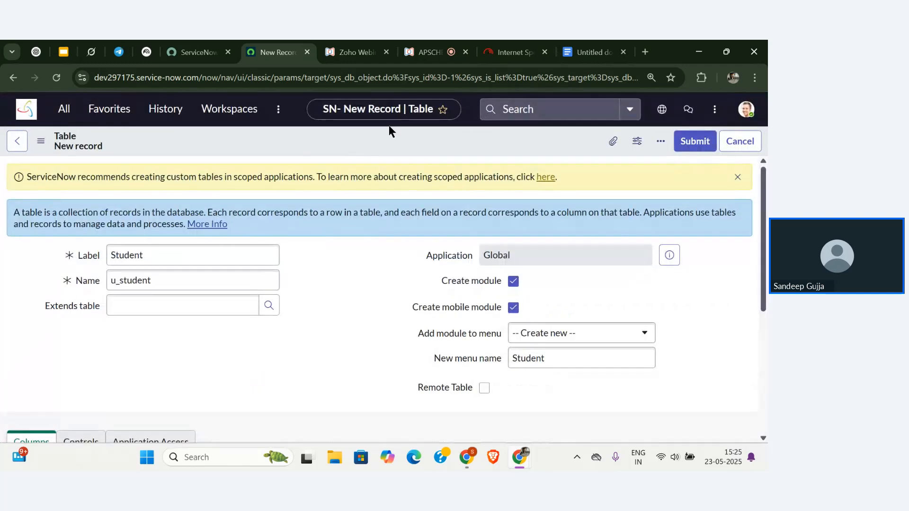
pyautogui.rightClick(368, 141)
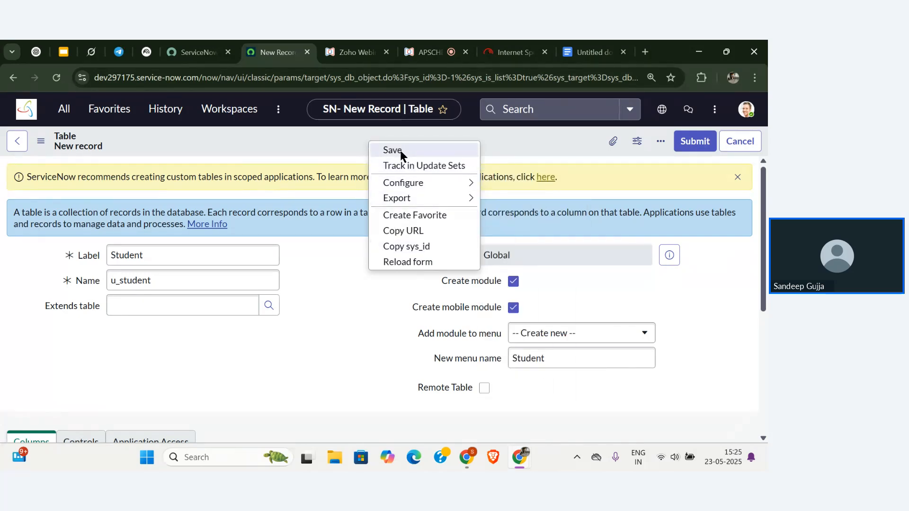
pyautogui.click(341, 146)
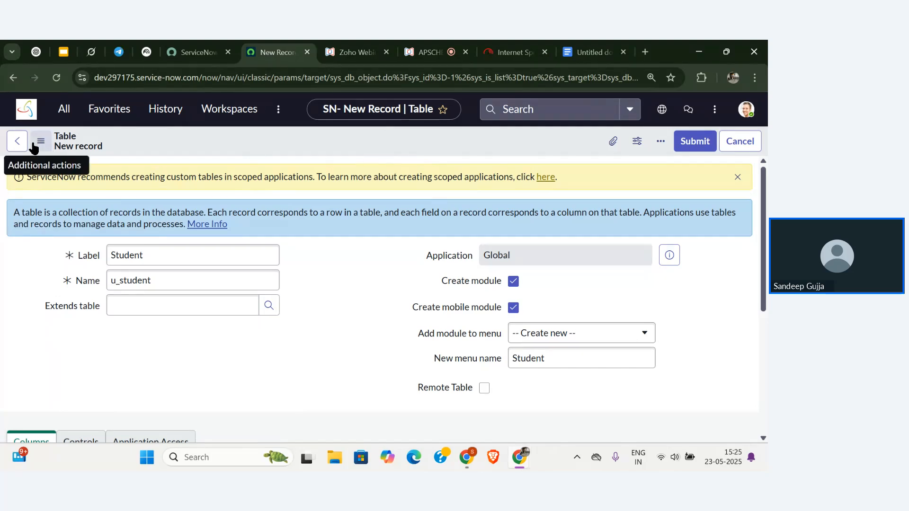
pyautogui.scroll(1, 34, 149)
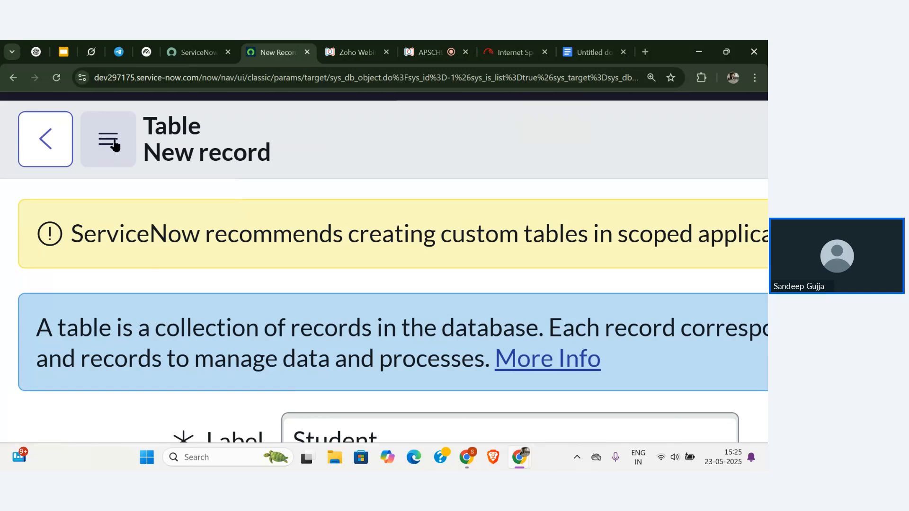
# Save the Student (u_student) table record, creating its six default columns.
pyautogui.click(115, 146)
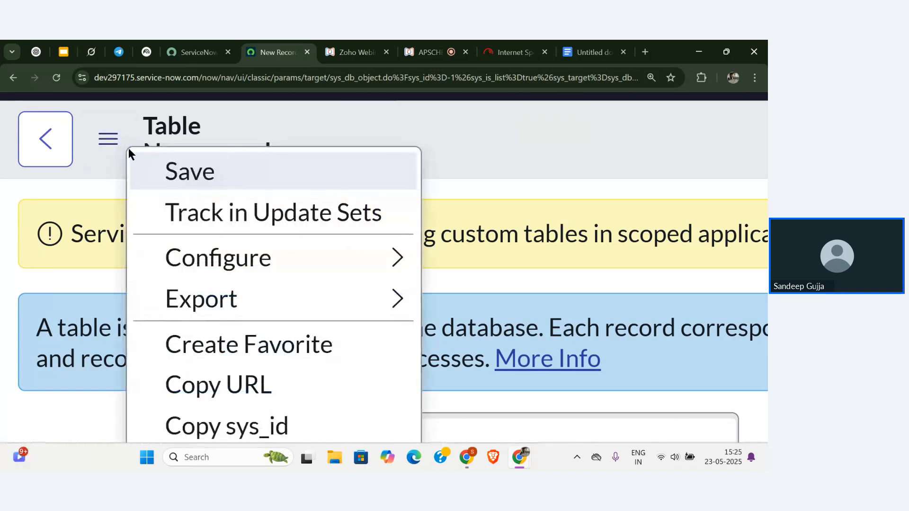
pyautogui.scroll(-3, 129, 148)
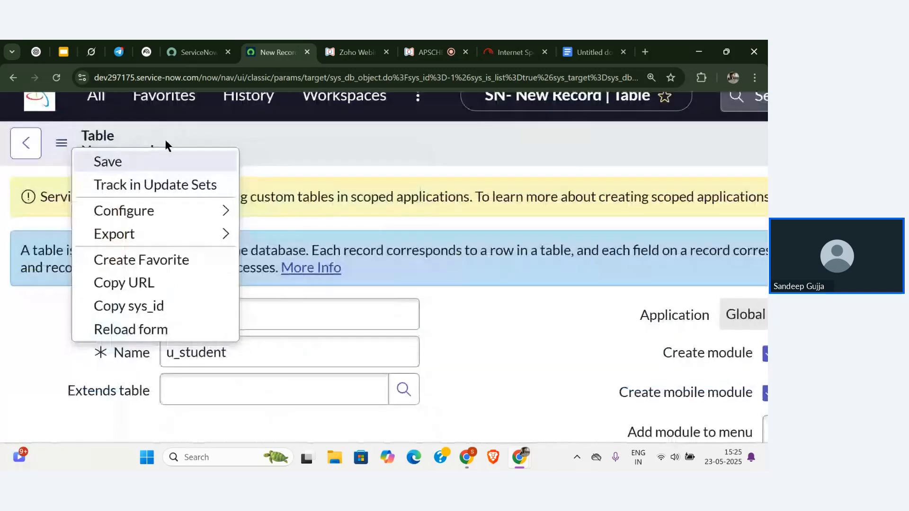
pyautogui.click(150, 163)
pyautogui.scroll(-5, 340, 152)
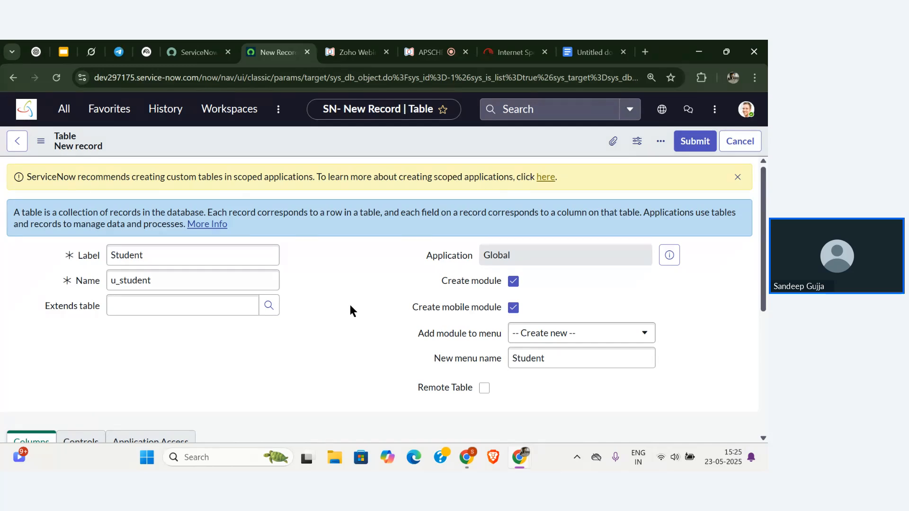
pyautogui.rightClick(383, 142)
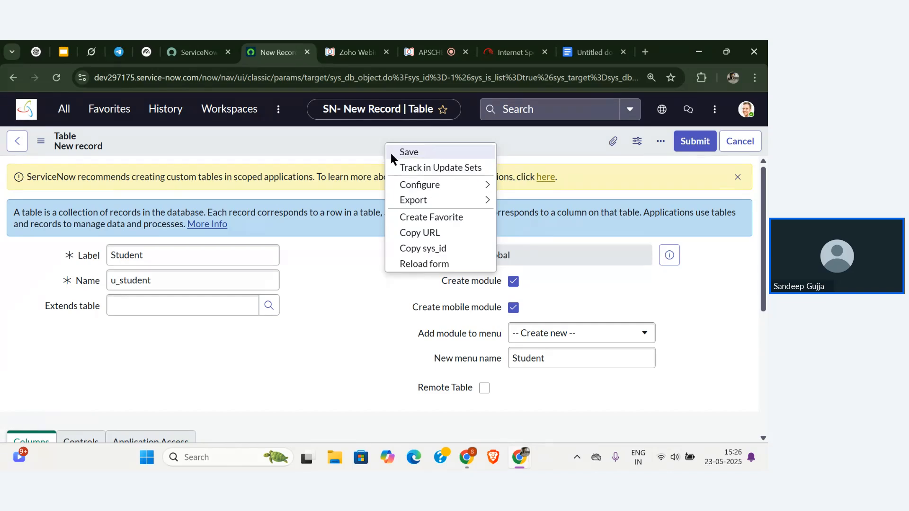
pyautogui.click(400, 147)
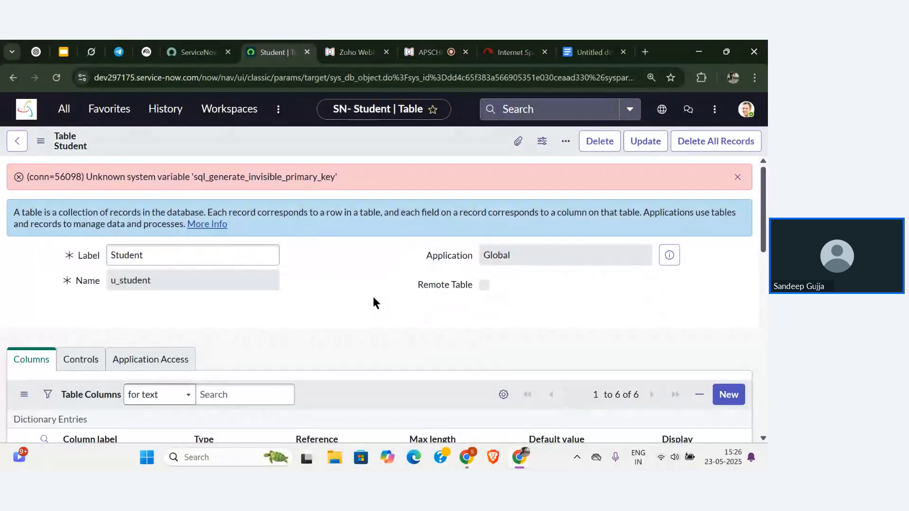
pyautogui.scroll(-1, 374, 298)
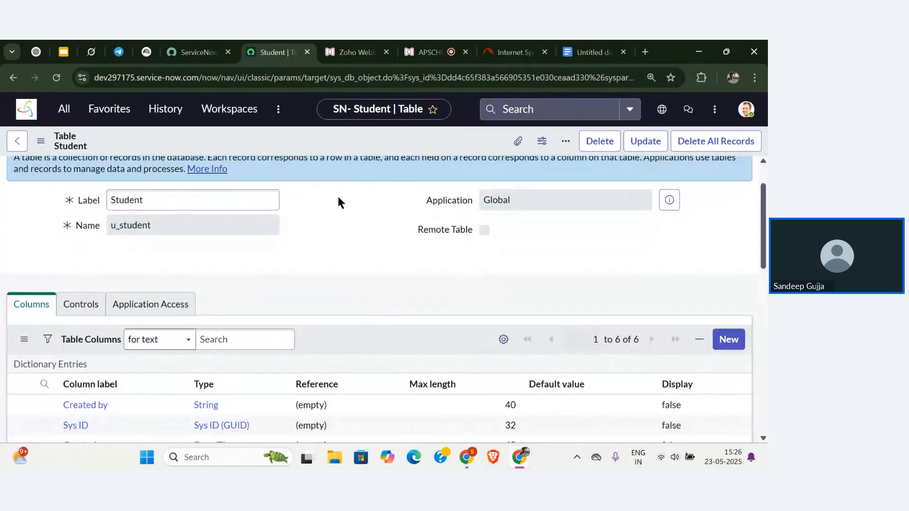
pyautogui.scroll(1, 351, 270)
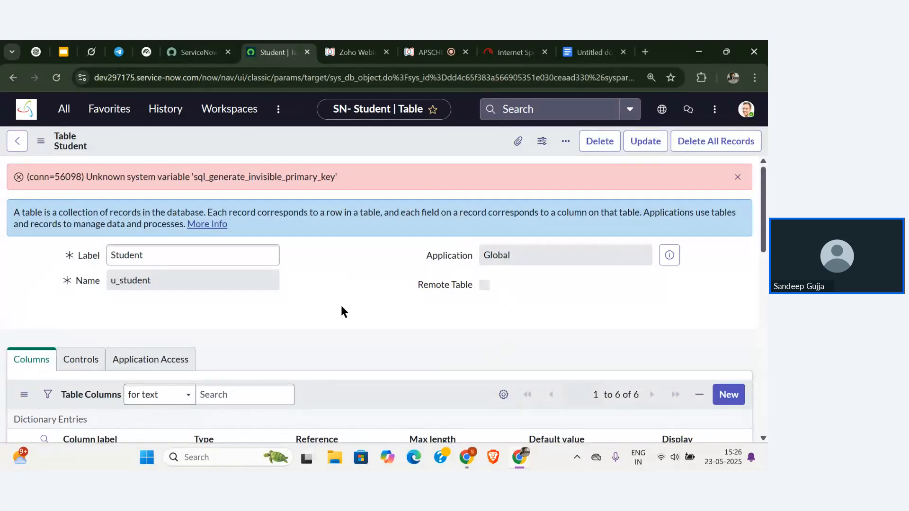
pyautogui.scroll(-1, 350, 287)
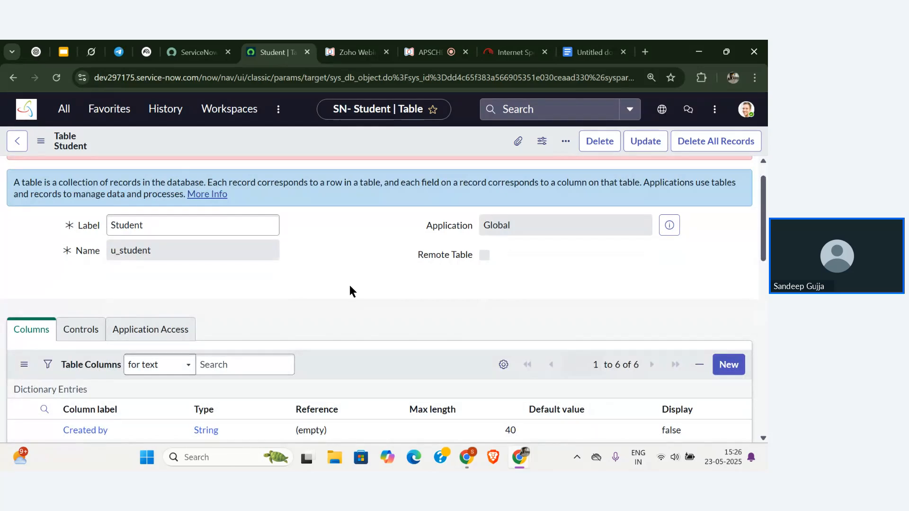
pyautogui.scroll(-3, 351, 287)
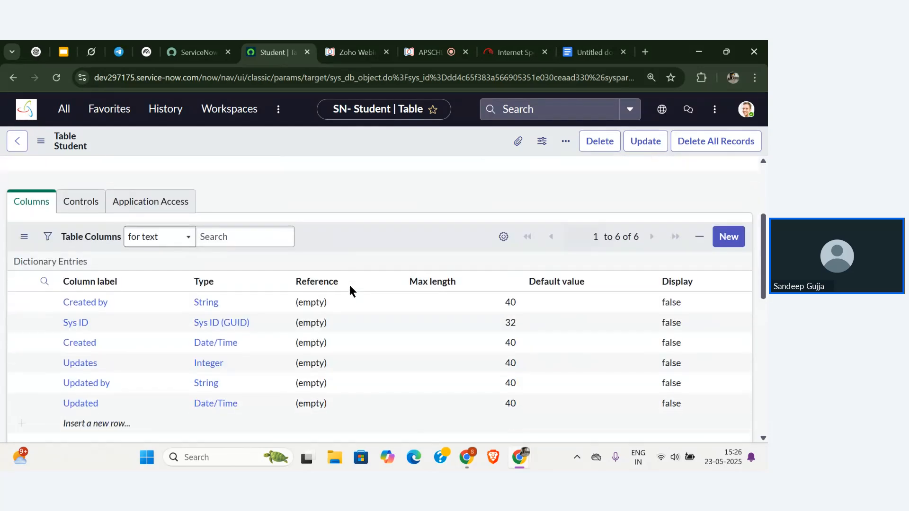
pyautogui.scroll(3, 350, 286)
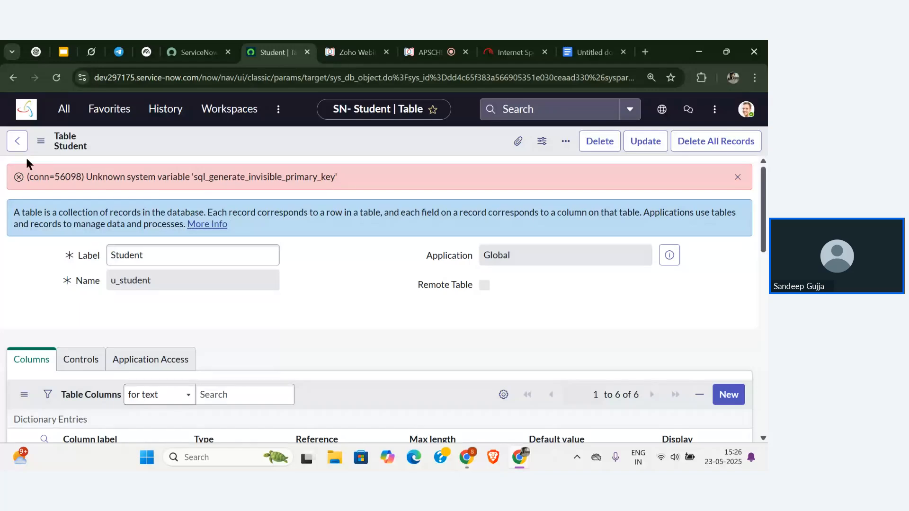
# Filter the Tables list by label 'student' and open the Student (u_student) definition.
pyautogui.click(16, 143)
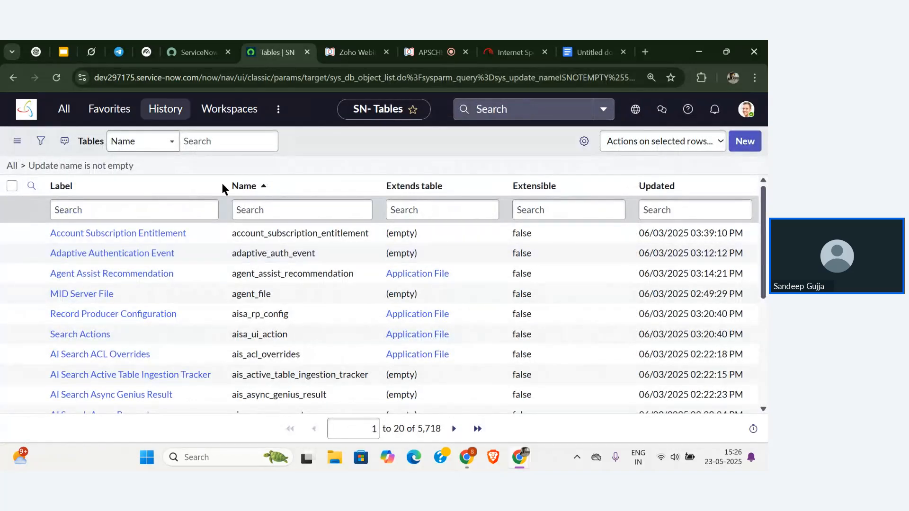
pyautogui.click(155, 213)
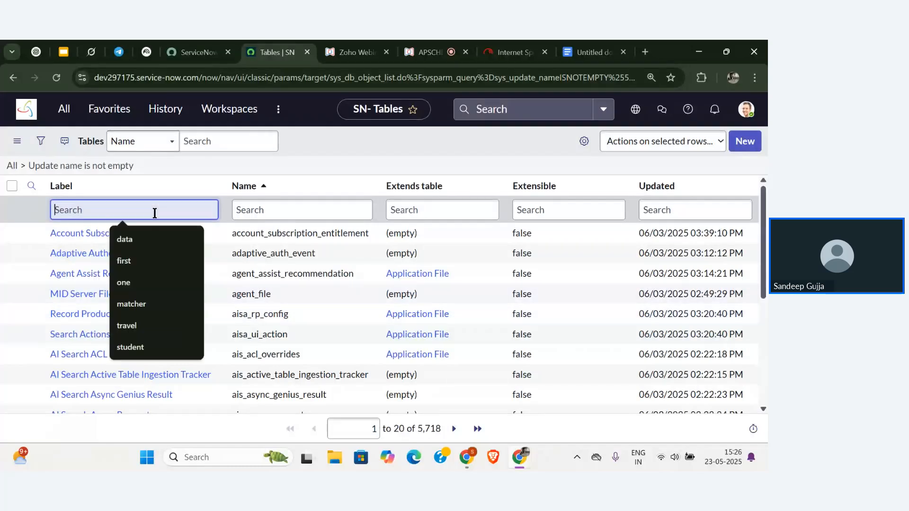
pyautogui.write('student')
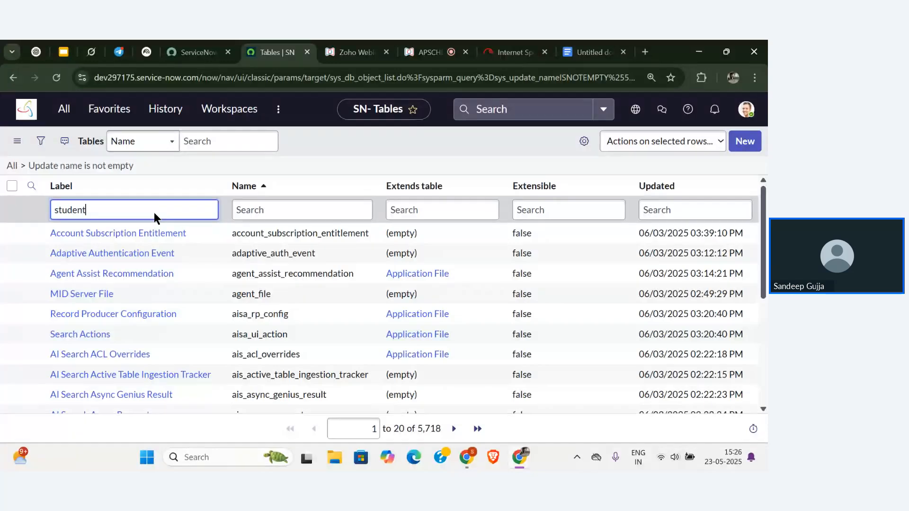
pyautogui.press('Return')
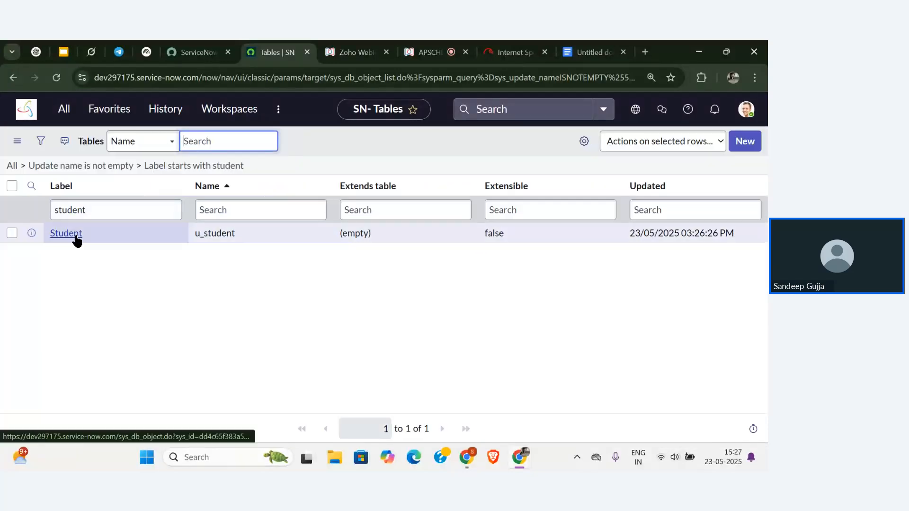
pyautogui.click(77, 239)
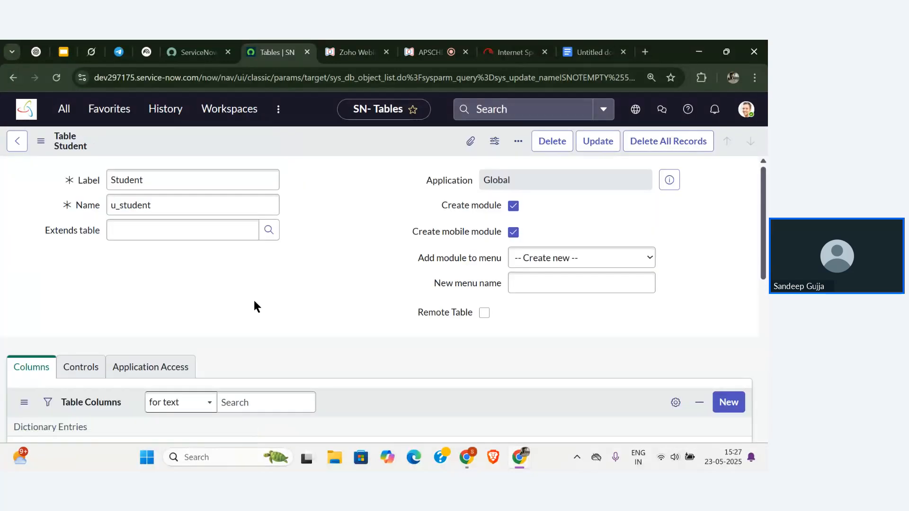
pyautogui.click(316, 284)
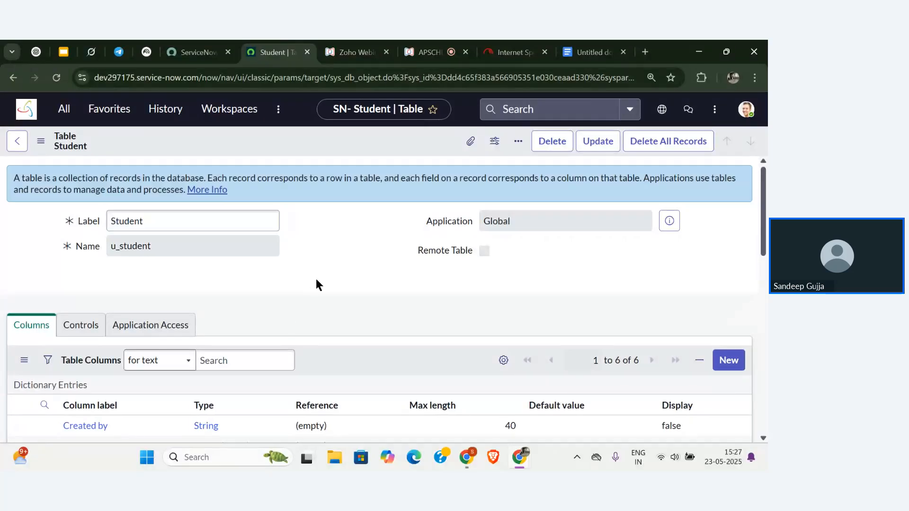
pyautogui.scroll(-1, 316, 284)
pyautogui.scroll(1, 316, 280)
pyautogui.scroll(-8, 263, 273)
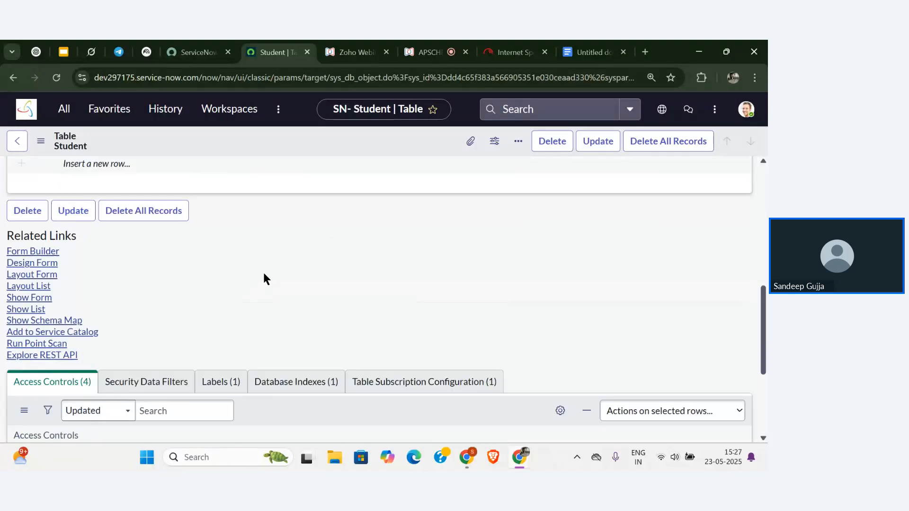
pyautogui.scroll(10, 266, 279)
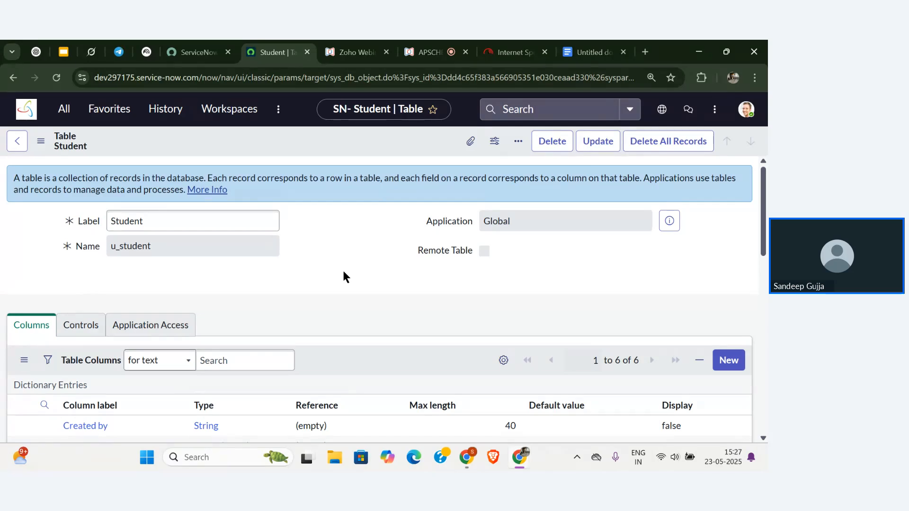
pyautogui.scroll(-1, 344, 273)
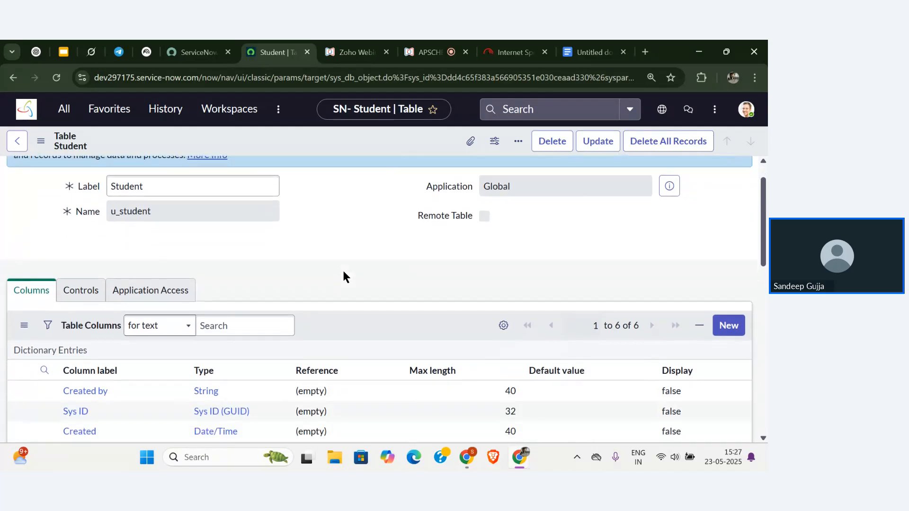
pyautogui.scroll(-4, 342, 269)
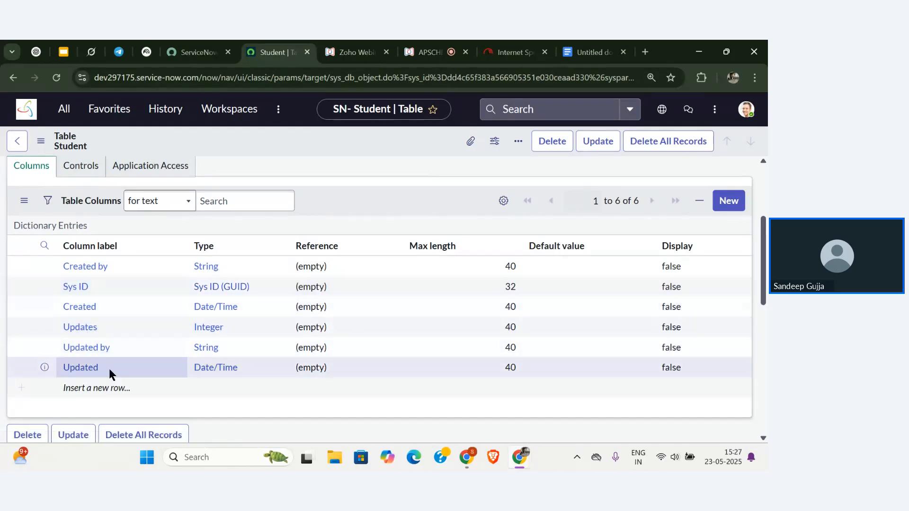
pyautogui.scroll(3, 115, 372)
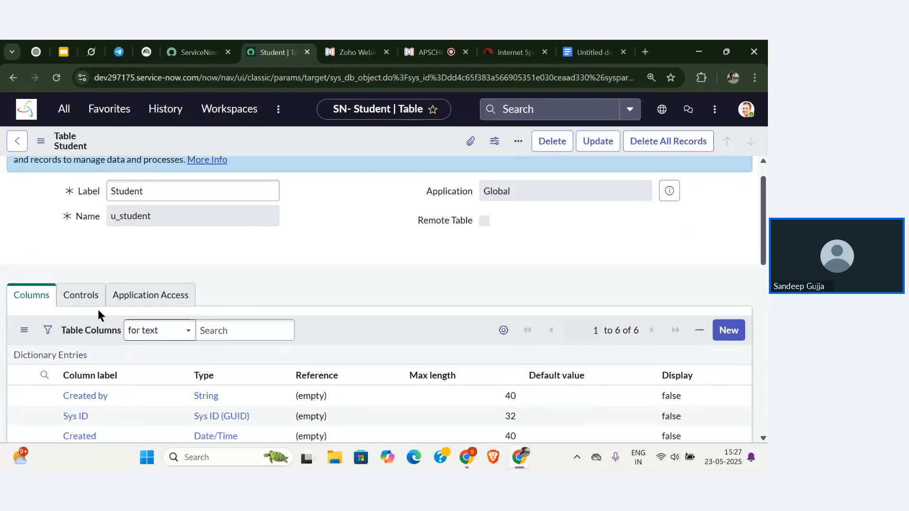
pyautogui.scroll(1, 165, 280)
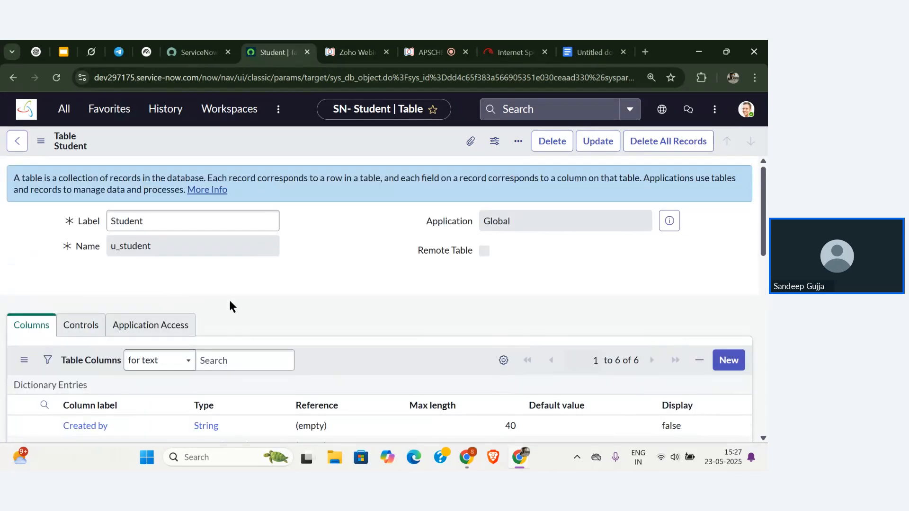
pyautogui.scroll(-5, 229, 307)
pyautogui.scroll(2, 190, 297)
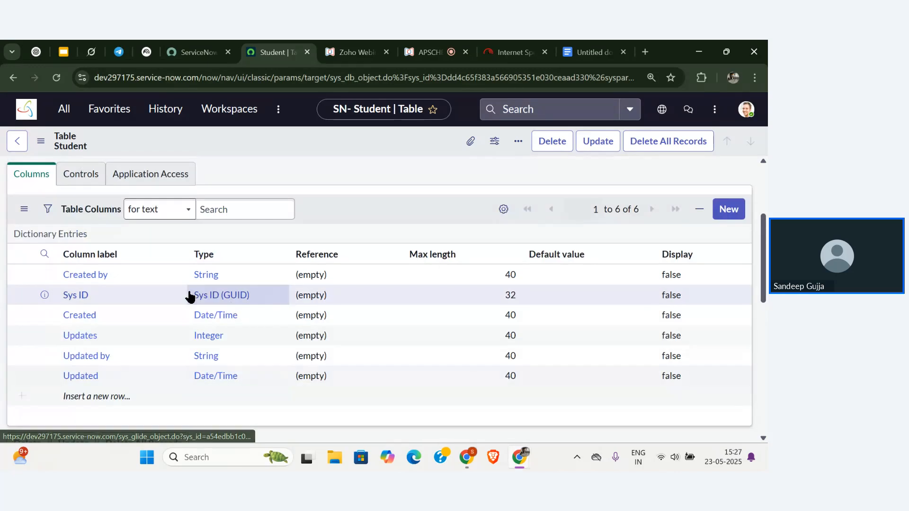
pyautogui.scroll(-4, 303, 384)
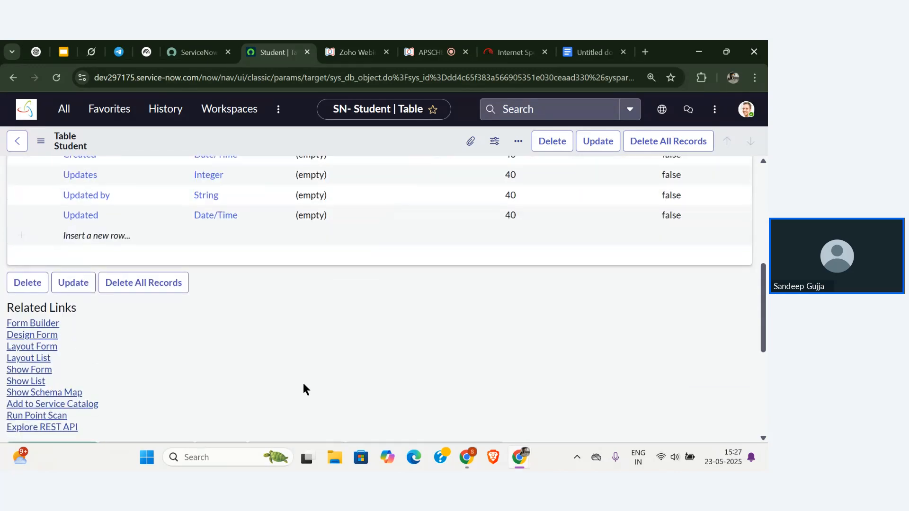
pyautogui.scroll(-4, 303, 384)
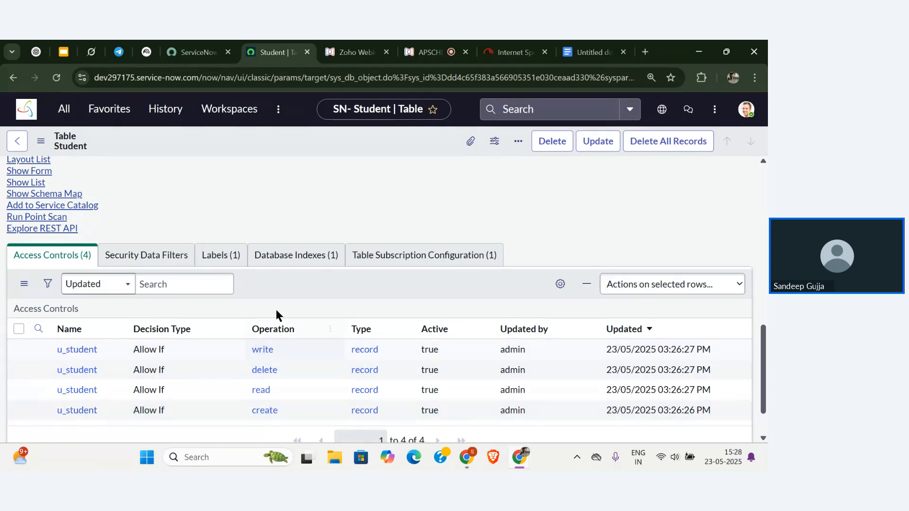
pyautogui.scroll(2, 277, 309)
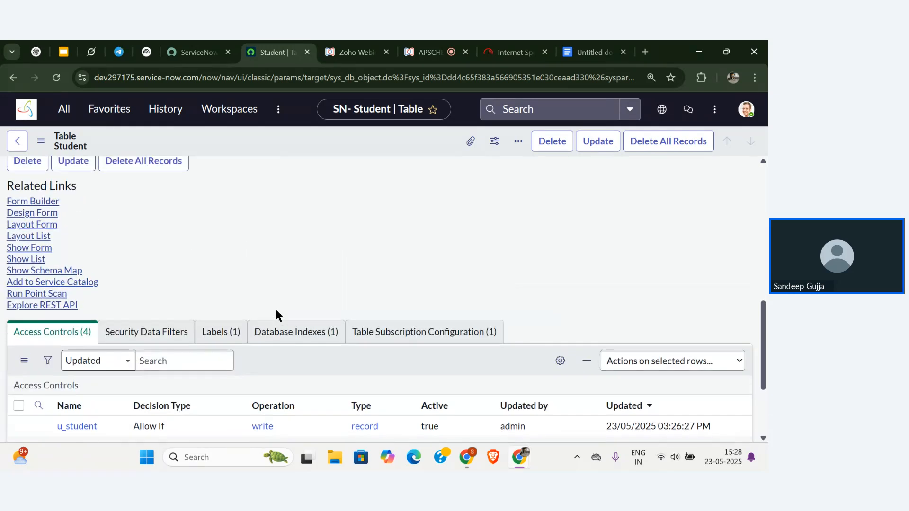
pyautogui.scroll(2, 277, 312)
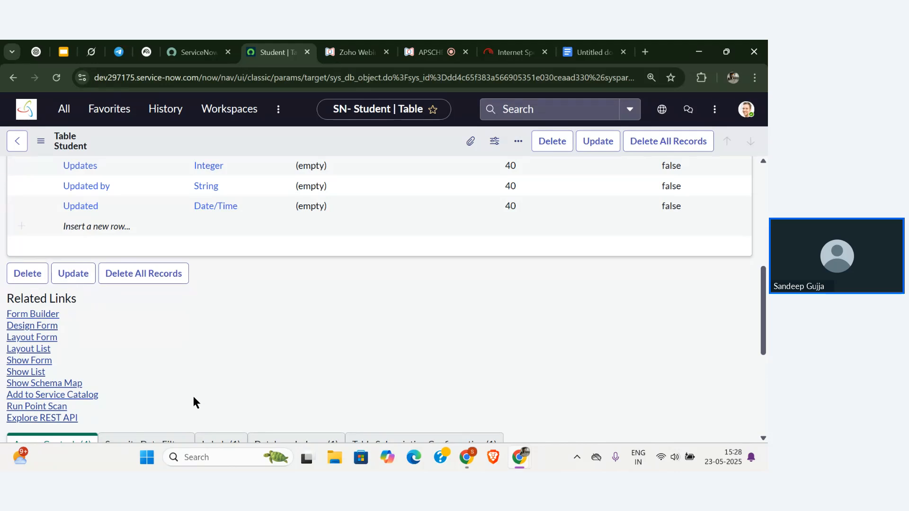
pyautogui.scroll(6, 193, 398)
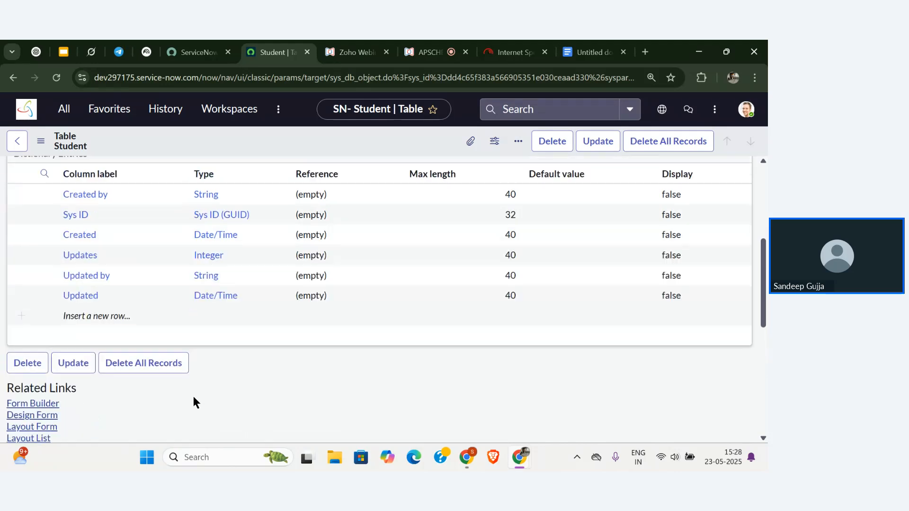
pyautogui.scroll(1, 193, 400)
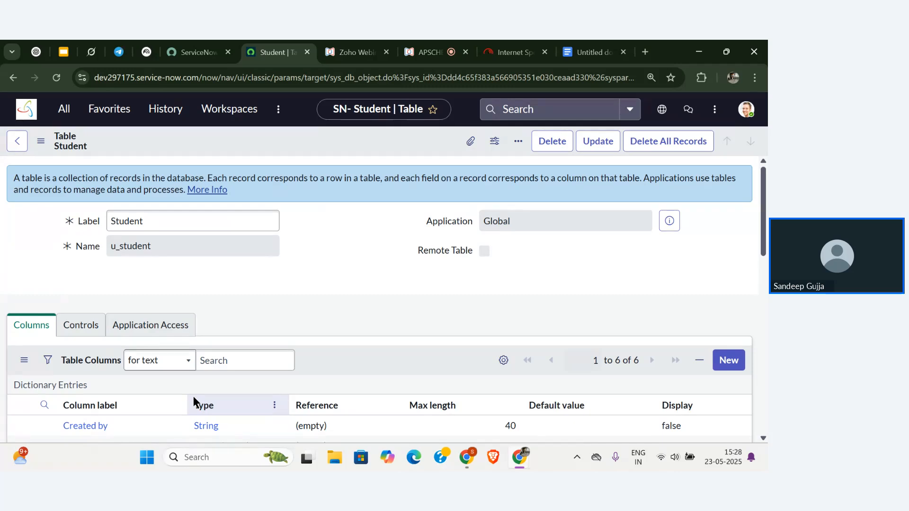
pyautogui.scroll(-3, 193, 397)
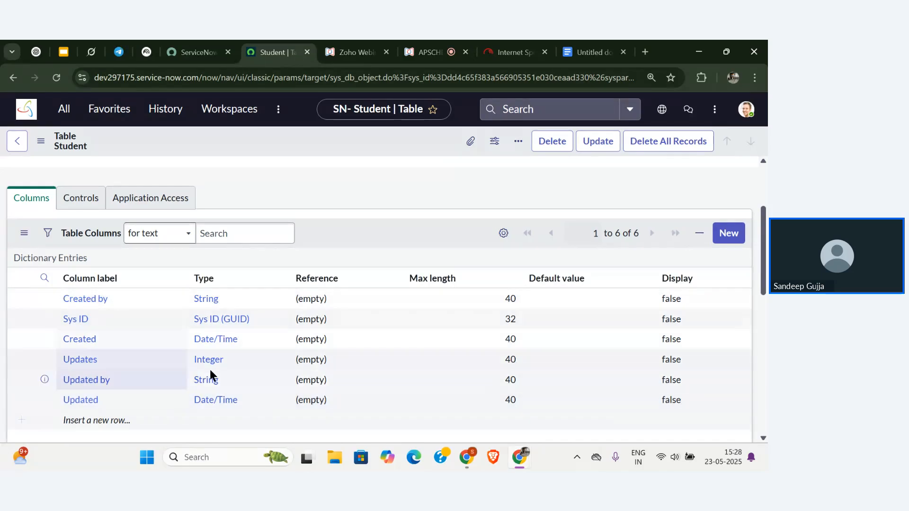
pyautogui.click(131, 399)
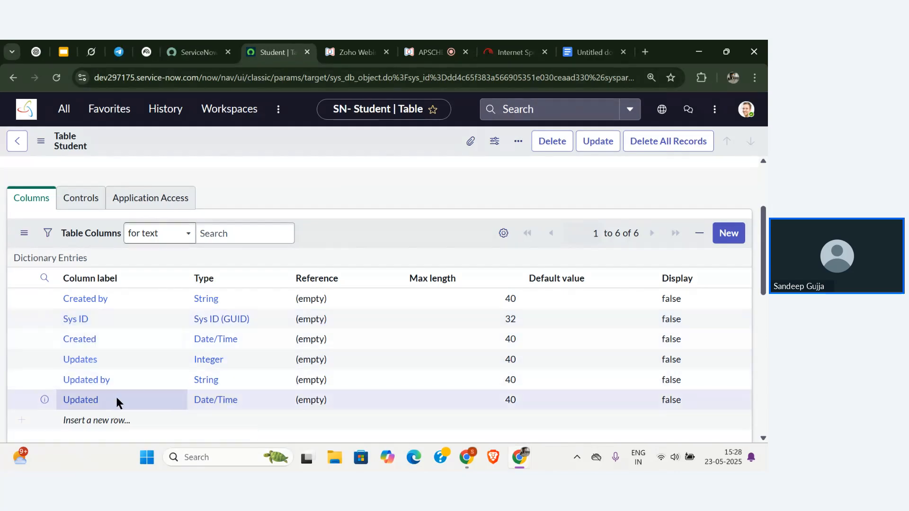
pyautogui.scroll(-6, 145, 318)
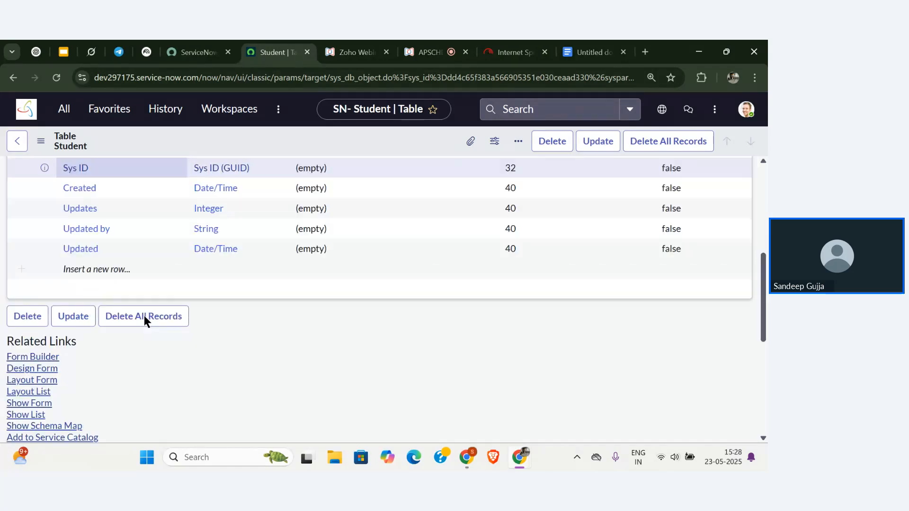
pyautogui.scroll(-3, 144, 318)
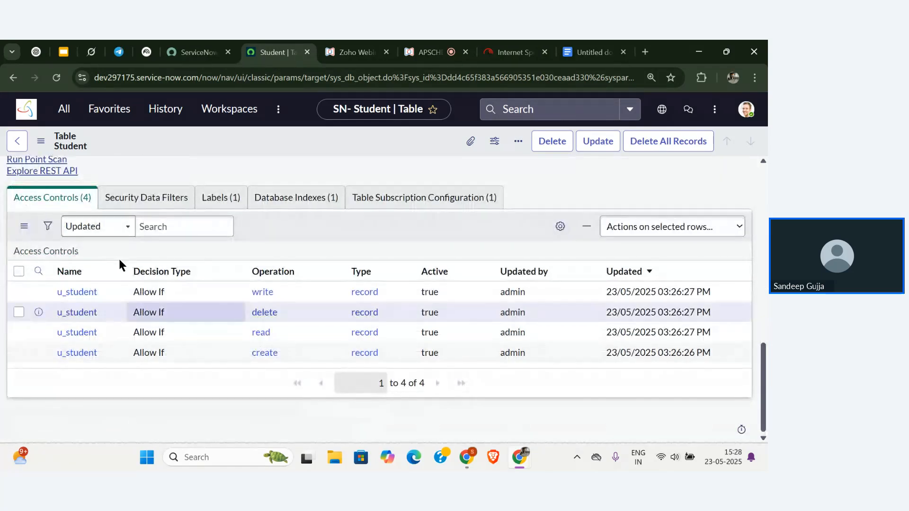
pyautogui.scroll(3, 102, 343)
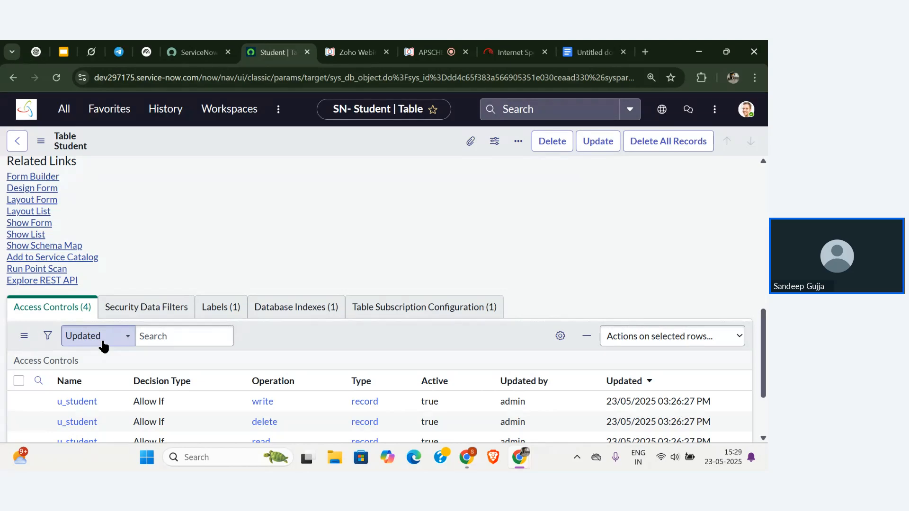
pyautogui.scroll(1, 132, 234)
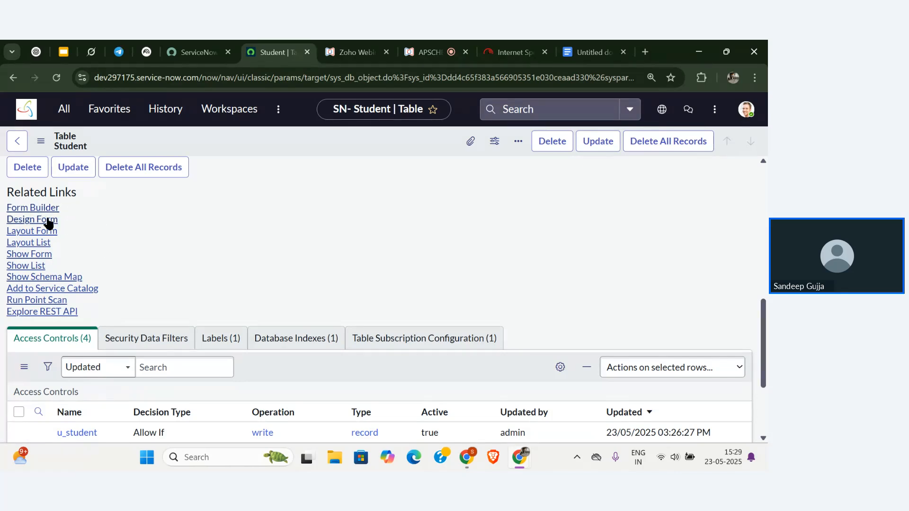
pyautogui.scroll(5, 135, 222)
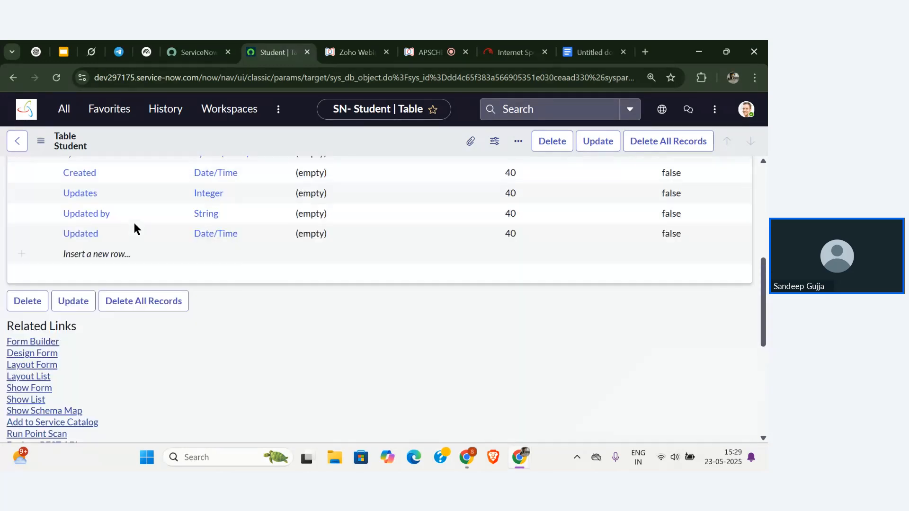
pyautogui.scroll(1, 135, 227)
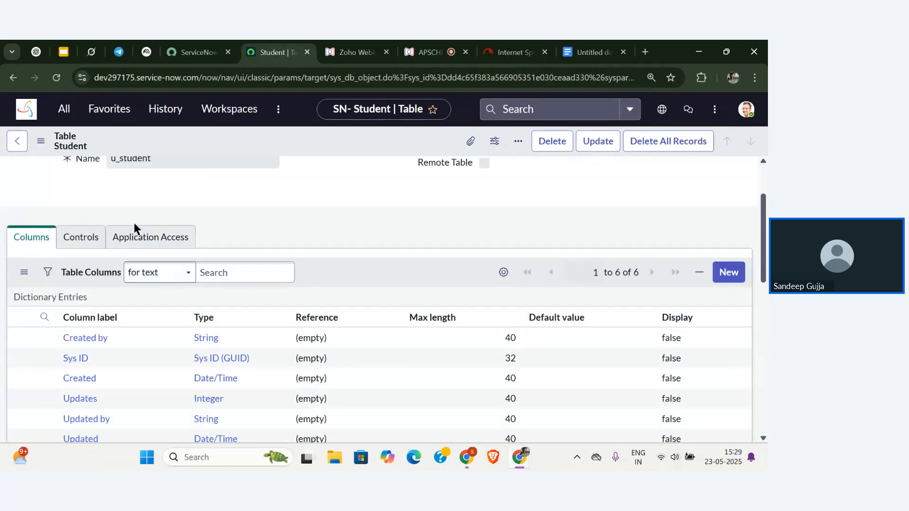
# Review the Student table's Controls tab: access controls for u_student_user role, extensible and auto-number off.
pyautogui.click(86, 241)
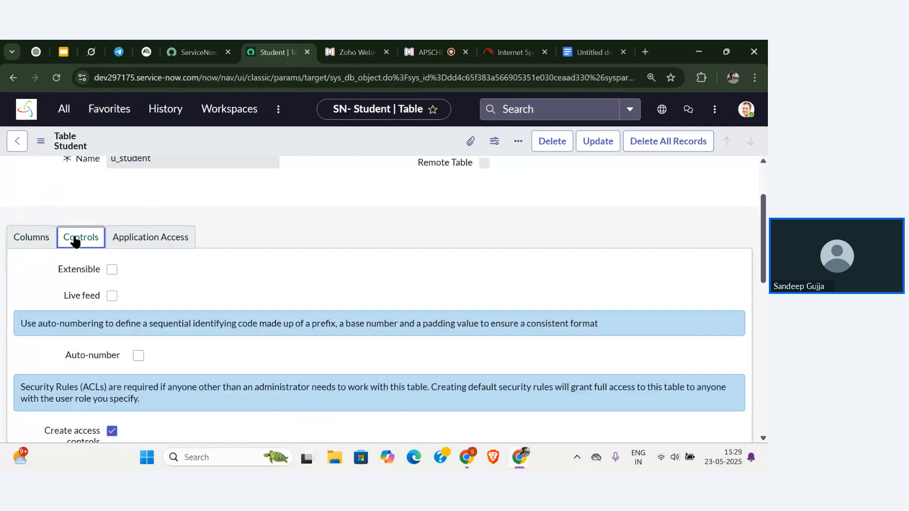
pyautogui.scroll(-1, 163, 239)
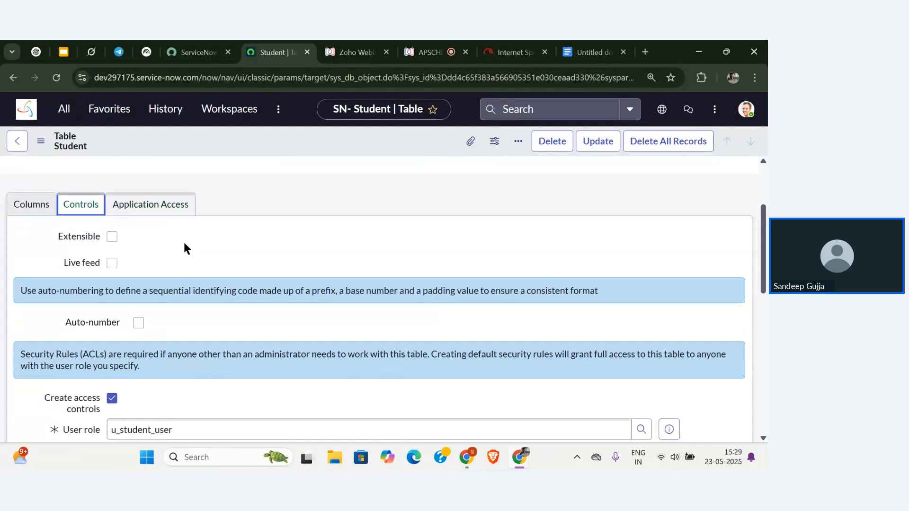
pyautogui.scroll(-1, 184, 244)
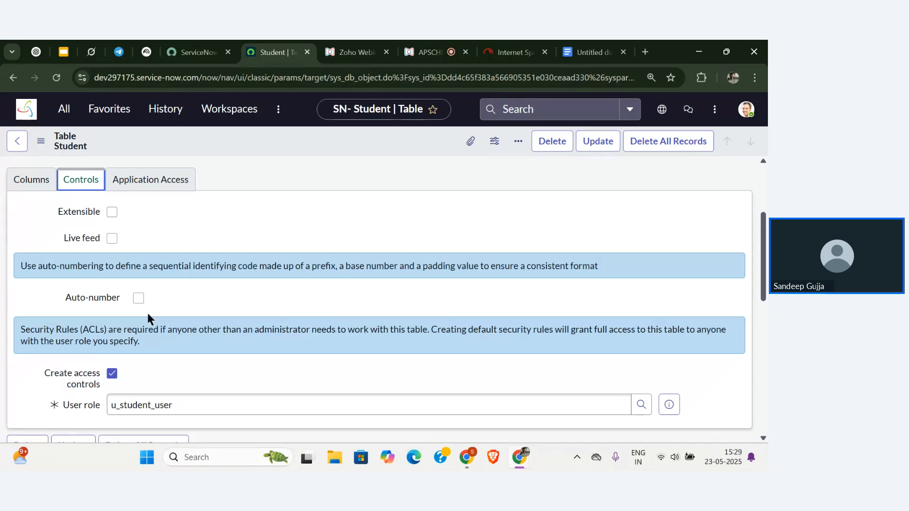
pyautogui.scroll(-1, 148, 319)
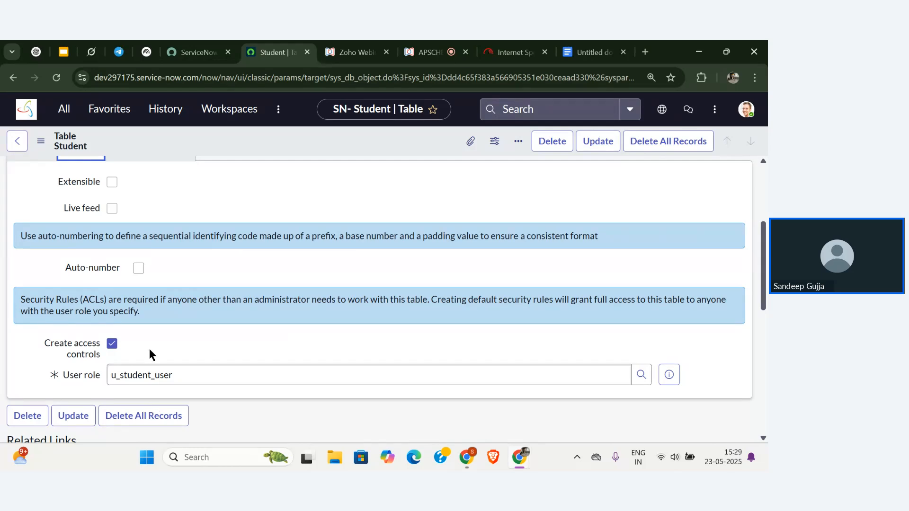
pyautogui.scroll(4, 149, 348)
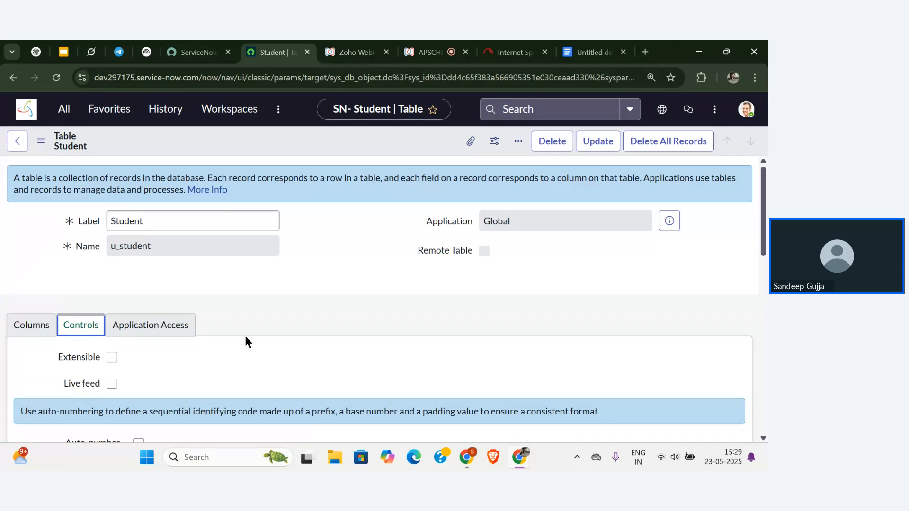
pyautogui.click(295, 311)
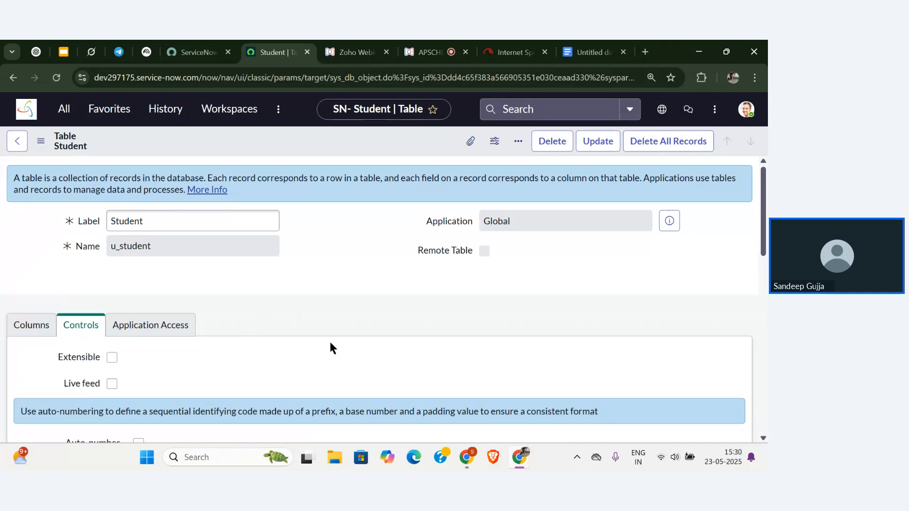
# Filter the application navigator by 'student' to list the Student menu and its Students module.
pyautogui.click(64, 111)
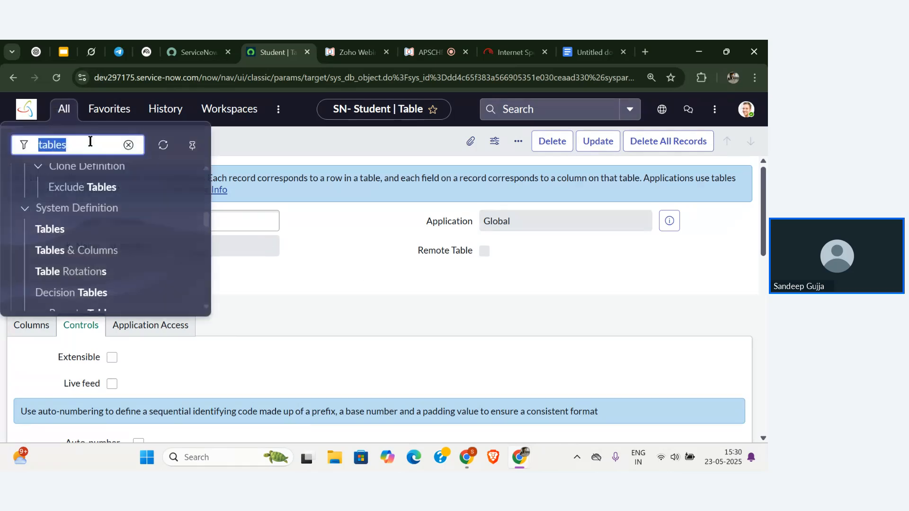
pyautogui.press('BackSpace')
pyautogui.write('st')
pyautogui.write('udent')
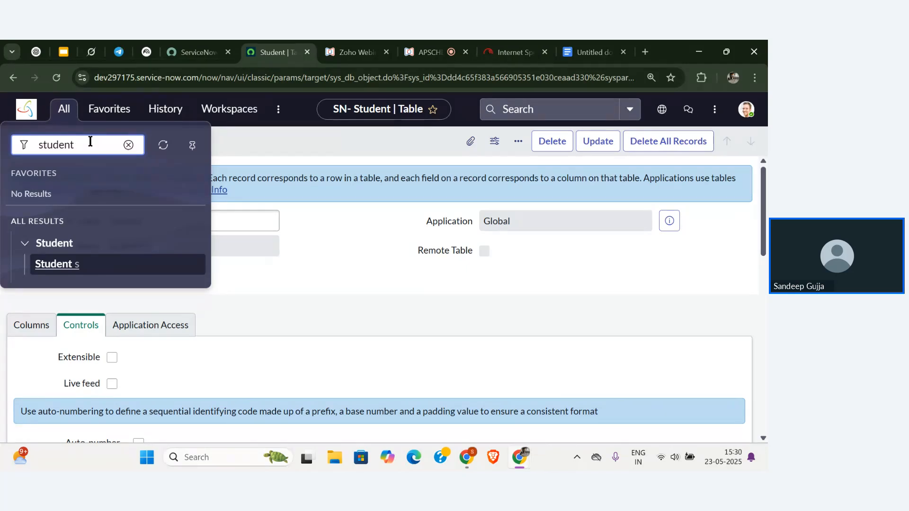
# Show the Student table's column list on its definition form.
pyautogui.click(209, 302)
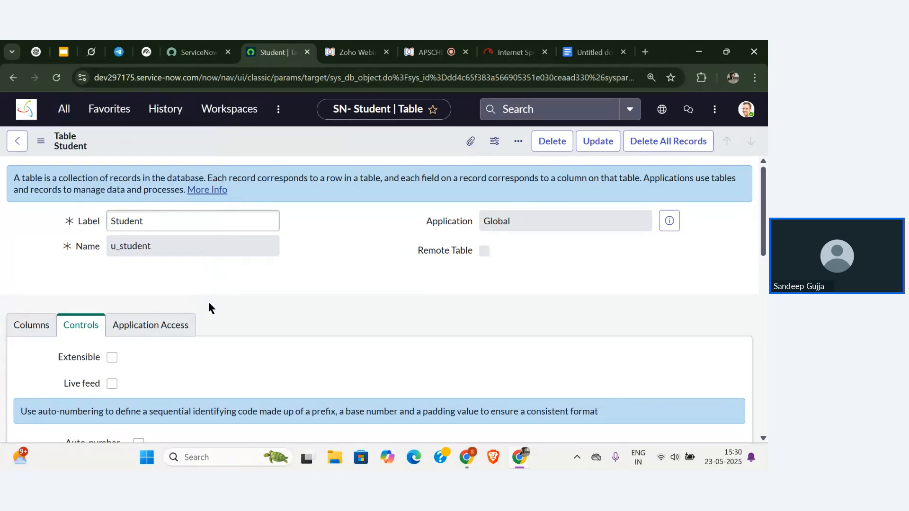
pyautogui.scroll(-5, 245, 327)
pyautogui.scroll(-1, 245, 327)
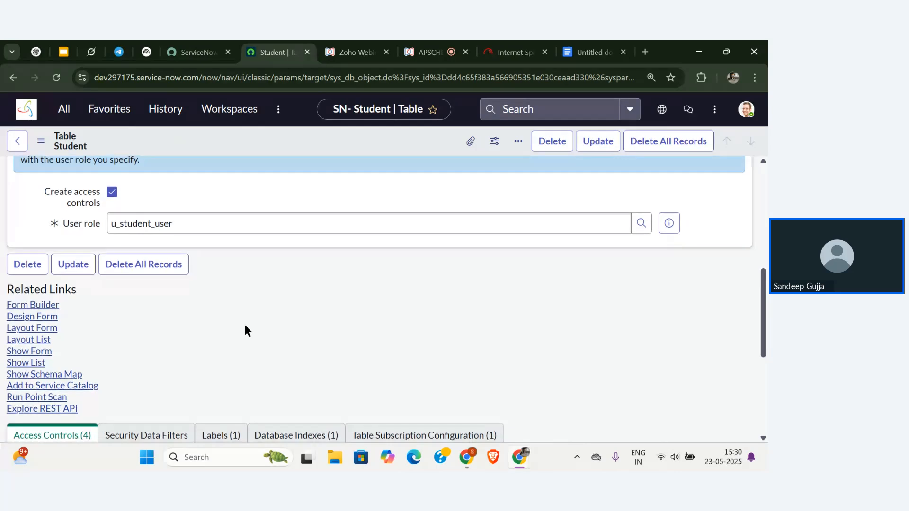
pyautogui.scroll(7, 245, 327)
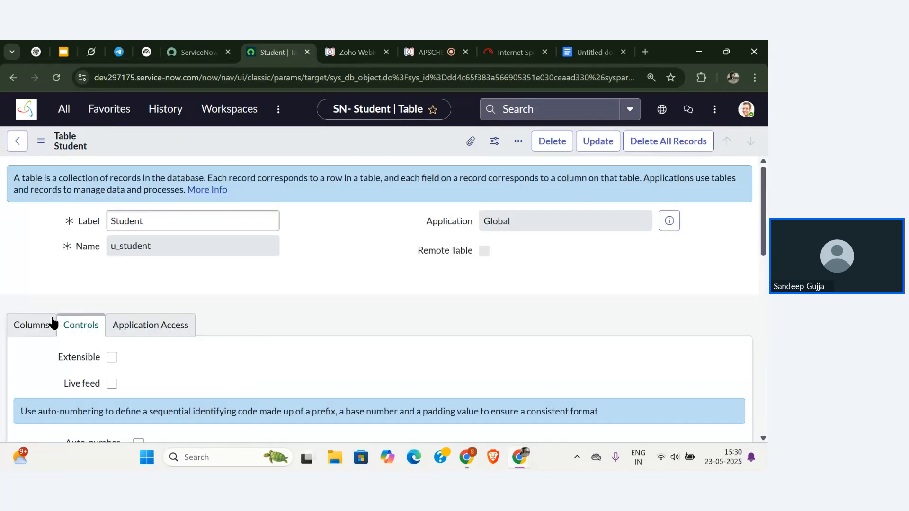
pyautogui.click(30, 327)
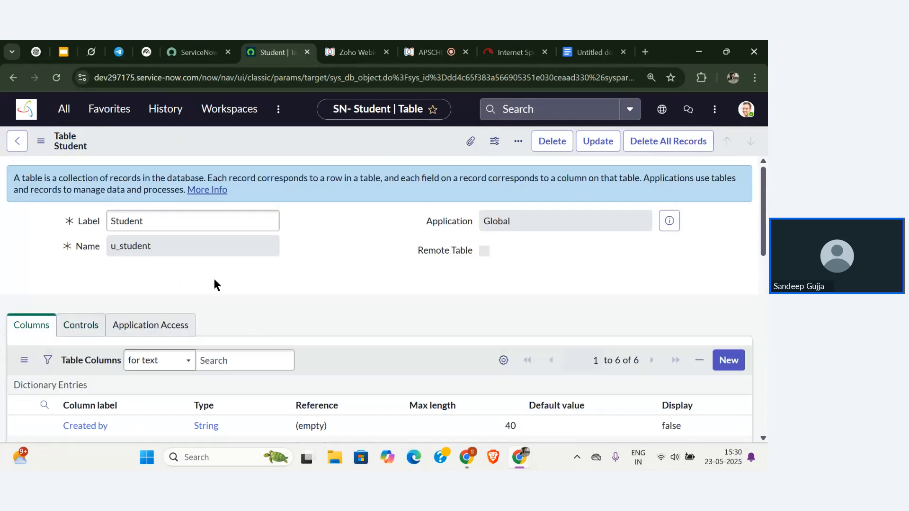
# Open a blank new Student record from the empty Students list, then return to the table definition.
pyautogui.click(60, 110)
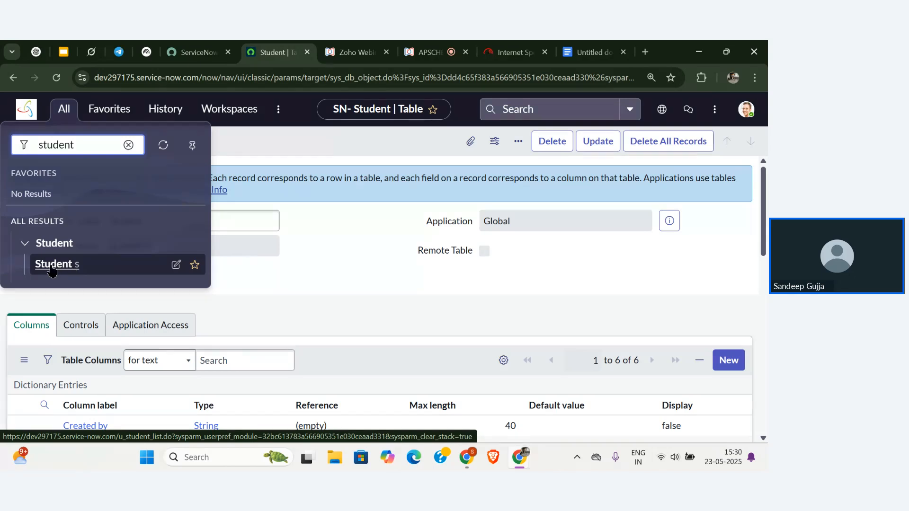
pyautogui.click(52, 267)
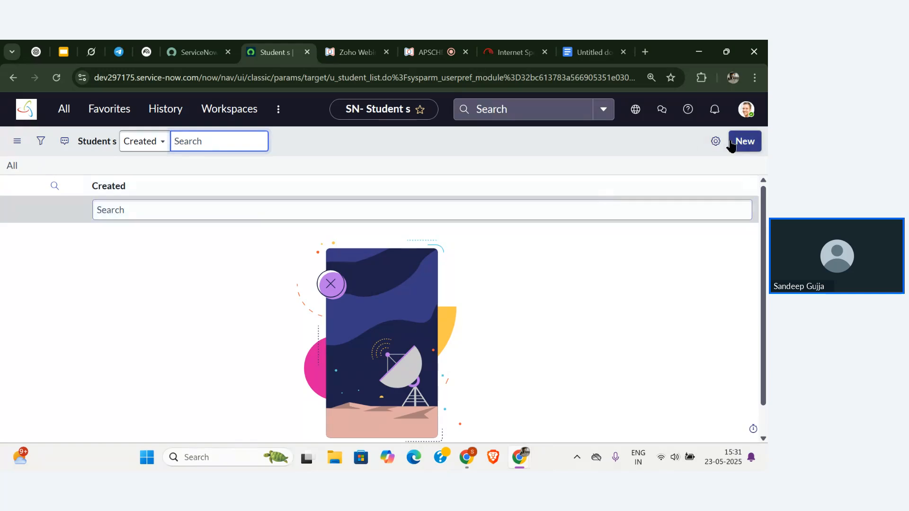
pyautogui.click(753, 147)
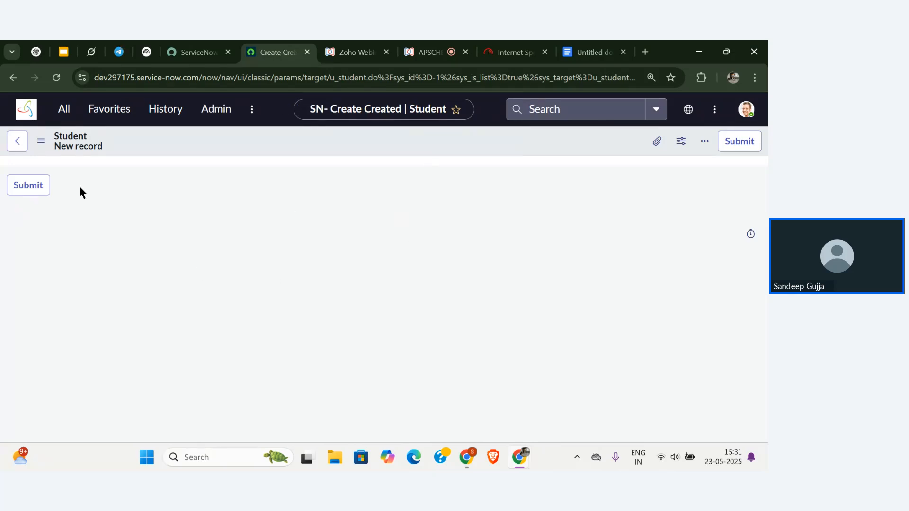
pyautogui.click(165, 111)
pyautogui.click(93, 227)
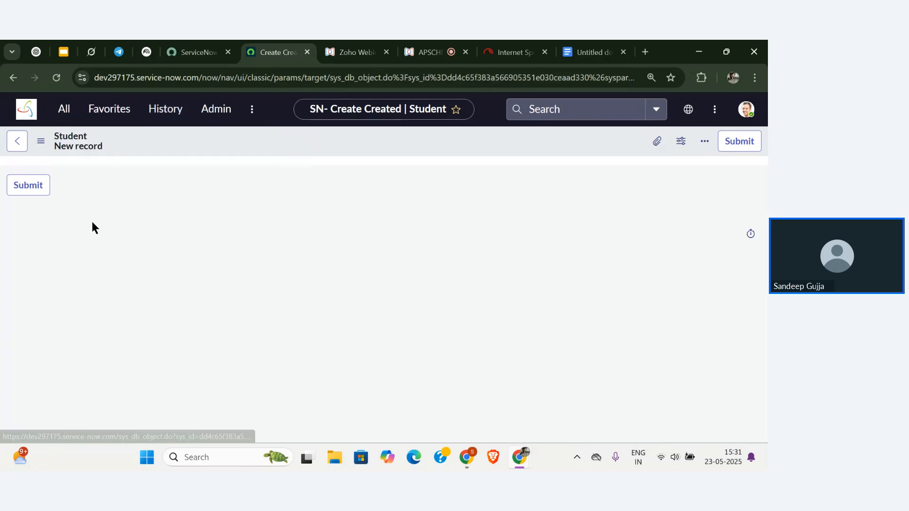
pyautogui.scroll(-10, 210, 290)
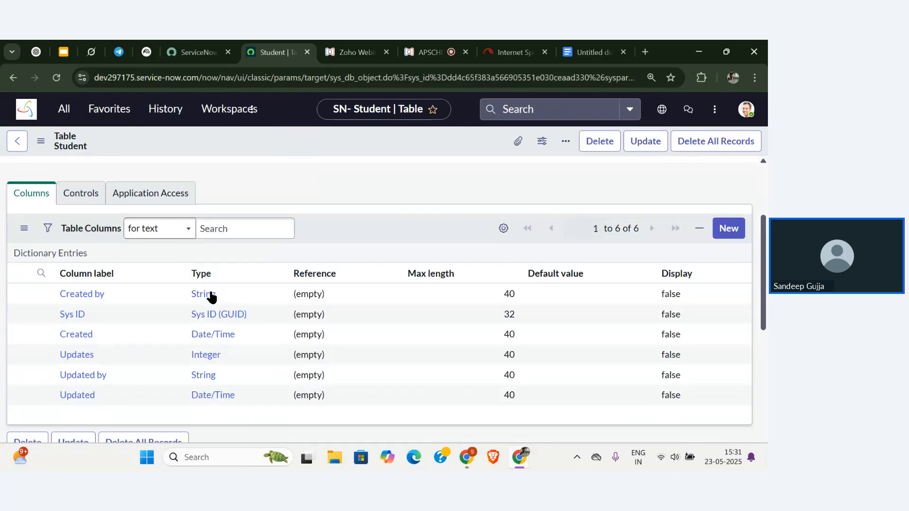
pyautogui.scroll(3, 211, 291)
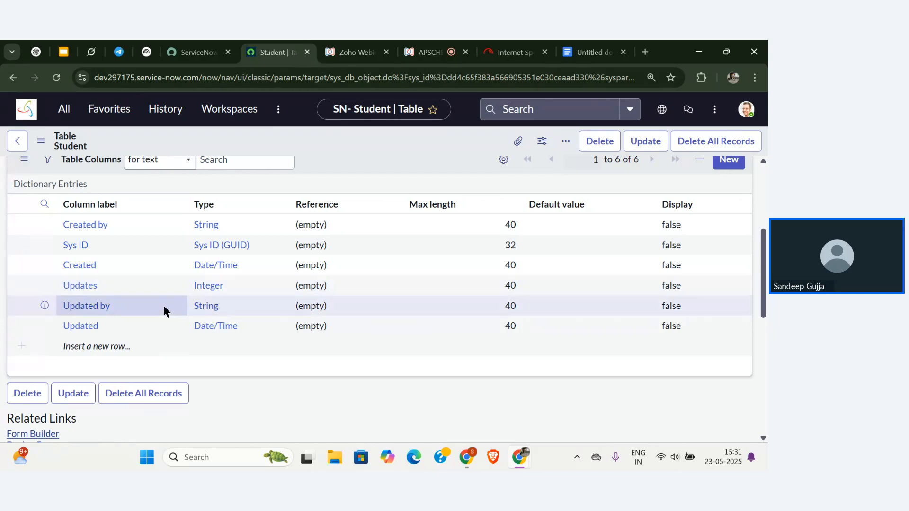
pyautogui.scroll(4, 164, 306)
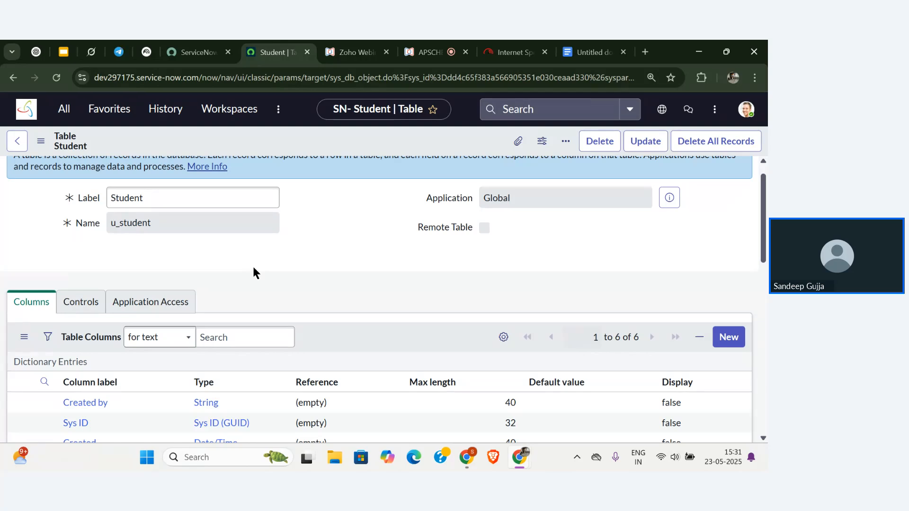
# Submit one blank Student record from the Students list, then go to the ServiceNow home page.
pyautogui.click(61, 110)
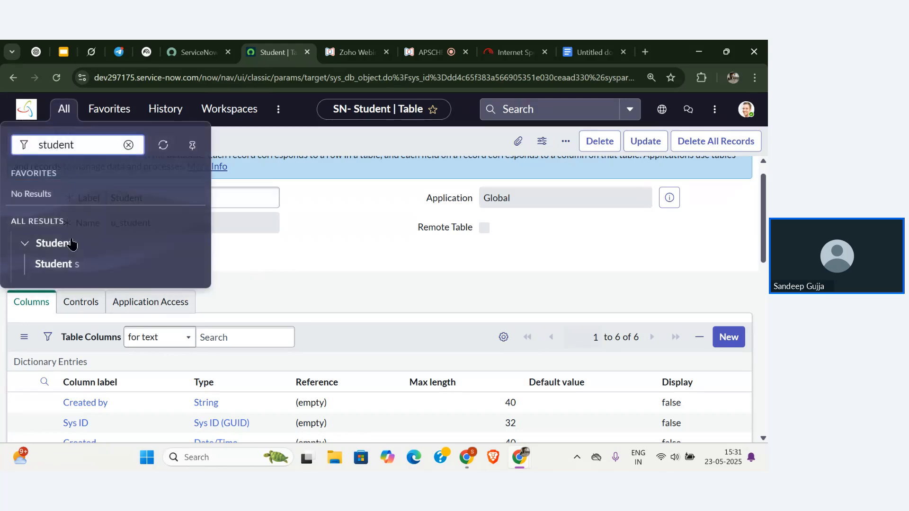
pyautogui.click(67, 267)
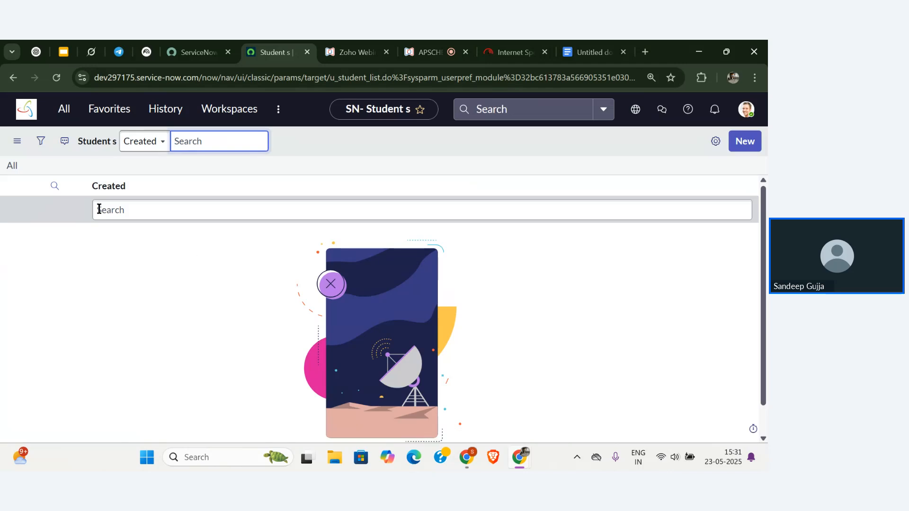
pyautogui.click(745, 142)
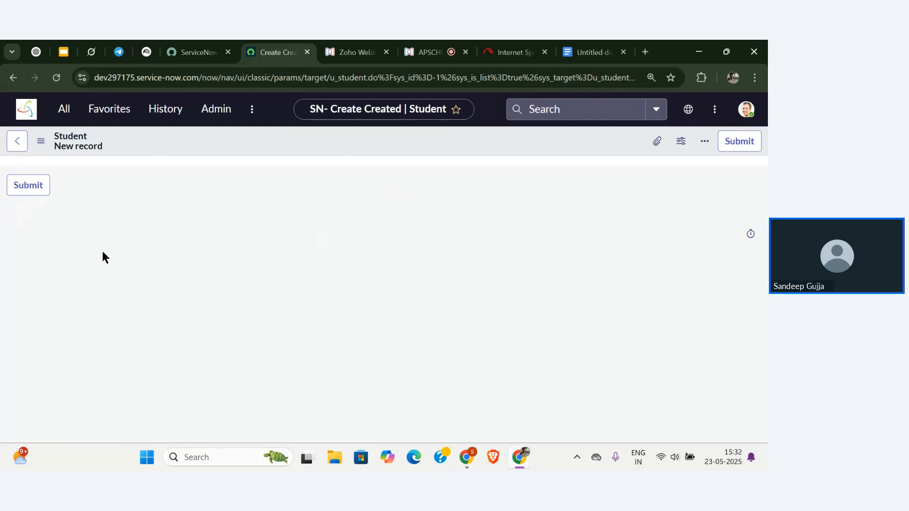
pyautogui.click(41, 190)
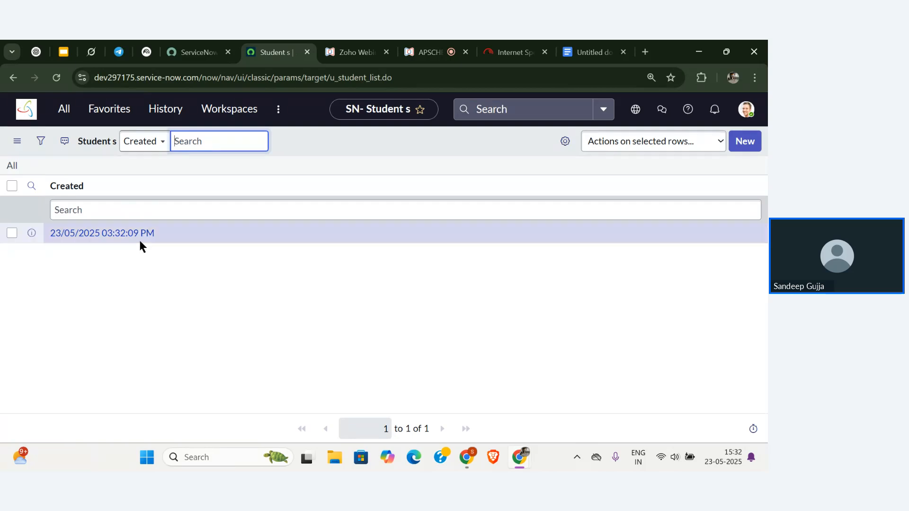
pyautogui.click(37, 113)
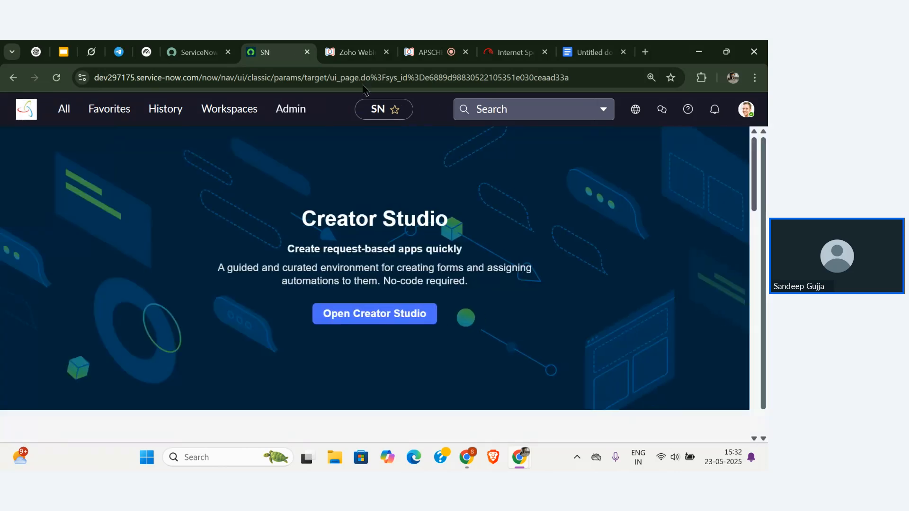
pyautogui.click(419, 44)
pyautogui.moveTo(173, 260)
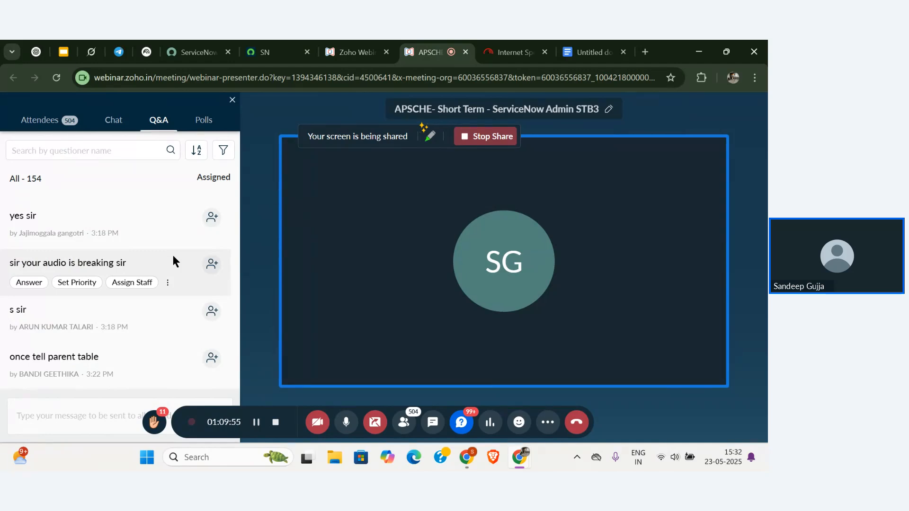
pyautogui.scroll(1, 173, 259)
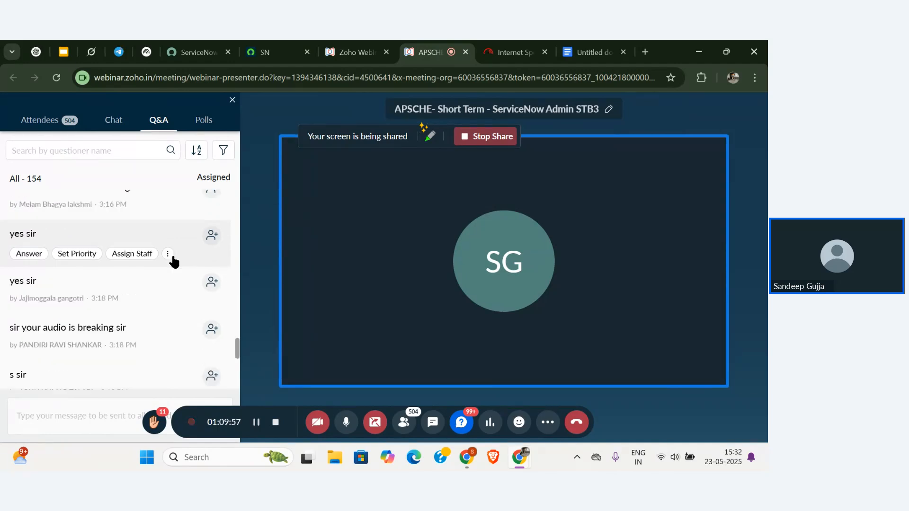
pyautogui.scroll(-5, 174, 261)
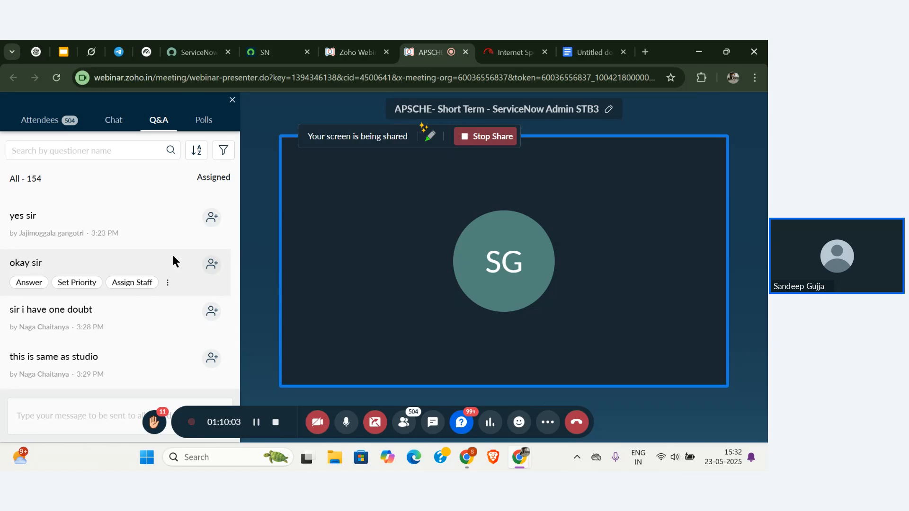
pyautogui.scroll(1, 173, 256)
pyautogui.scroll(-1, 173, 256)
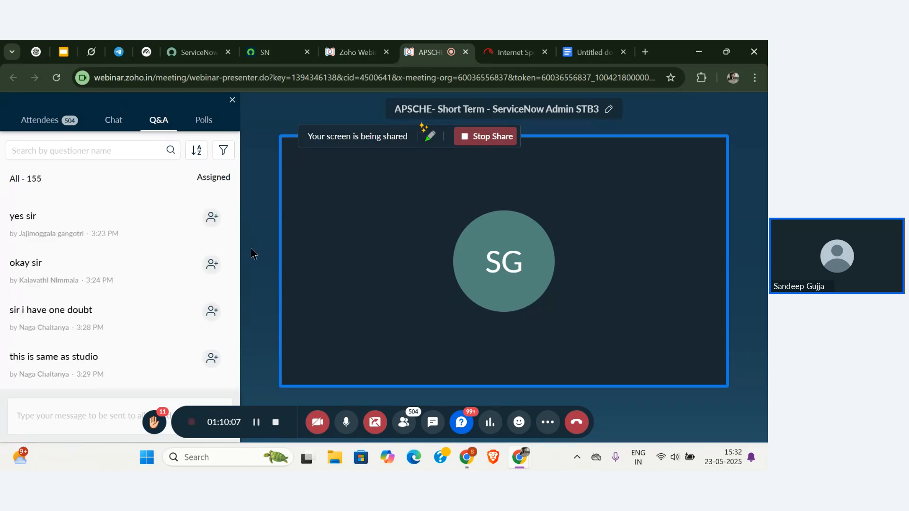
pyautogui.scroll(-1, 169, 284)
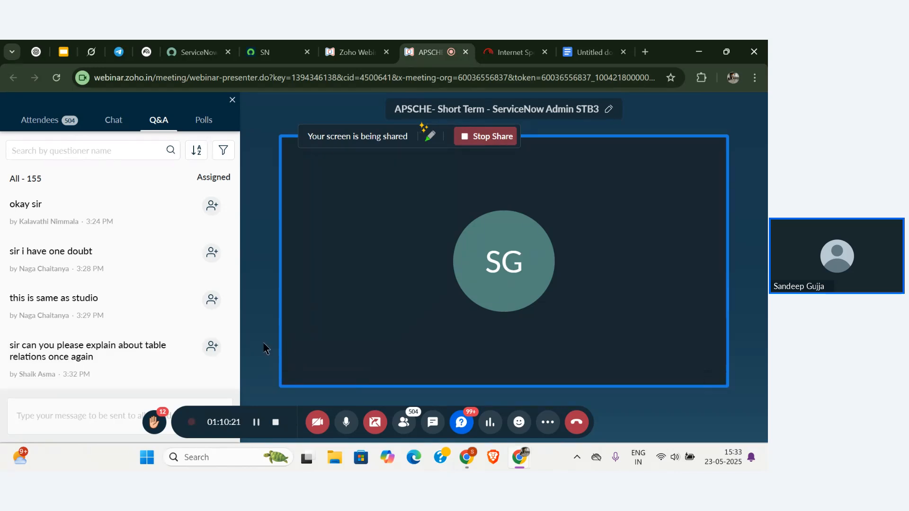
pyautogui.moveTo(167, 326)
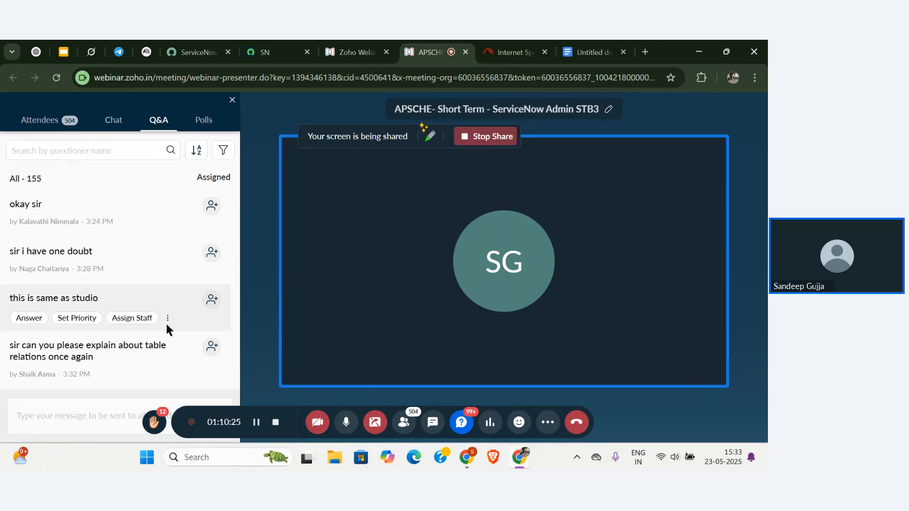
pyautogui.scroll(3, 166, 281)
pyautogui.scroll(-3, 166, 281)
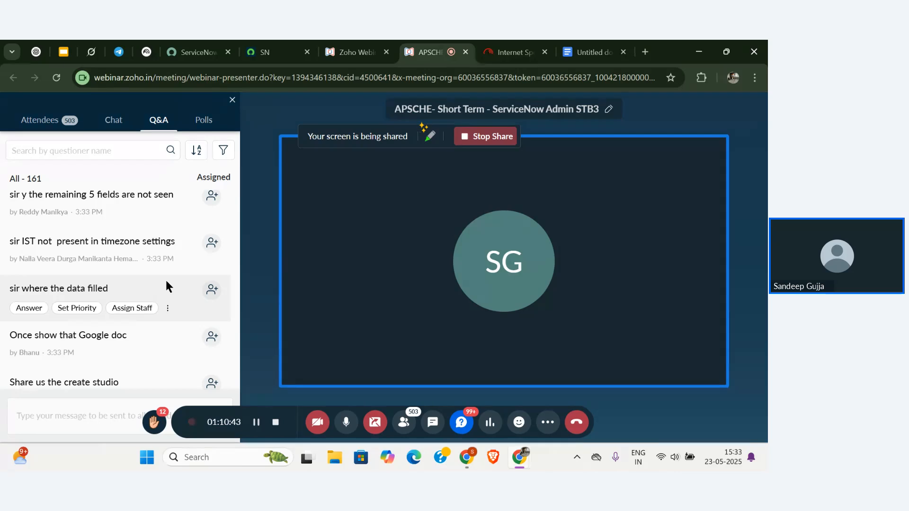
pyautogui.scroll(-1, 167, 281)
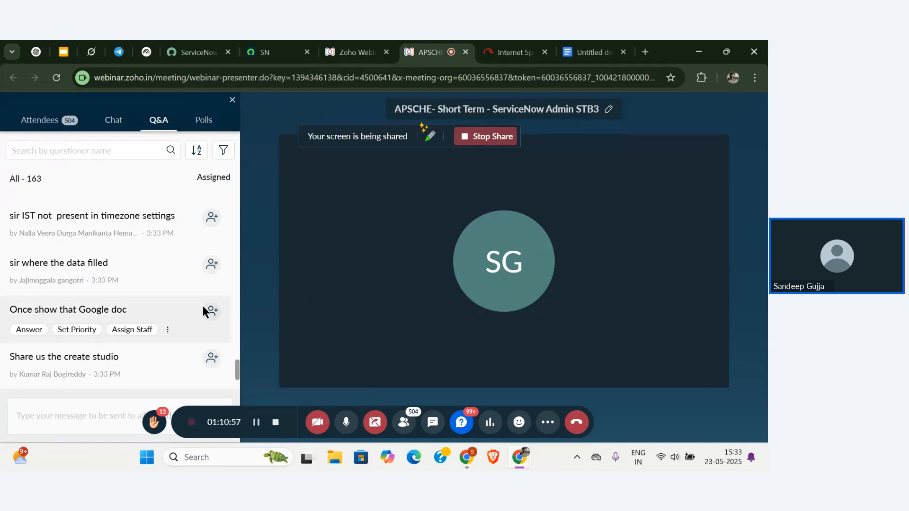
pyautogui.moveTo(202, 342)
pyautogui.scroll(-2, 201, 342)
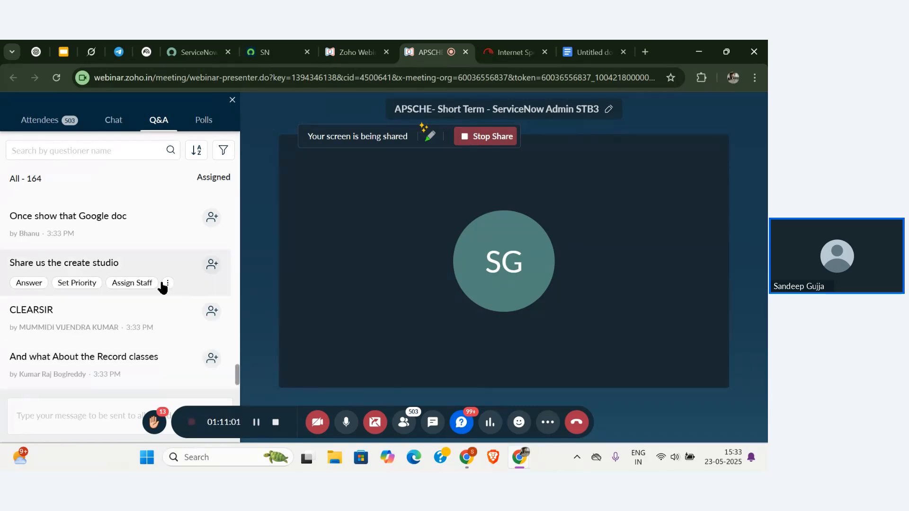
pyautogui.scroll(2, 162, 284)
pyautogui.scroll(-3, 161, 283)
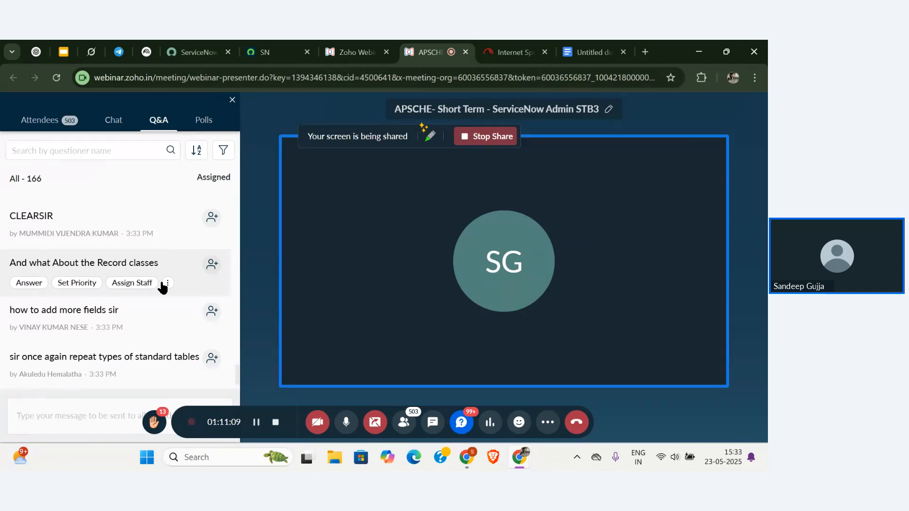
pyautogui.scroll(-1, 169, 316)
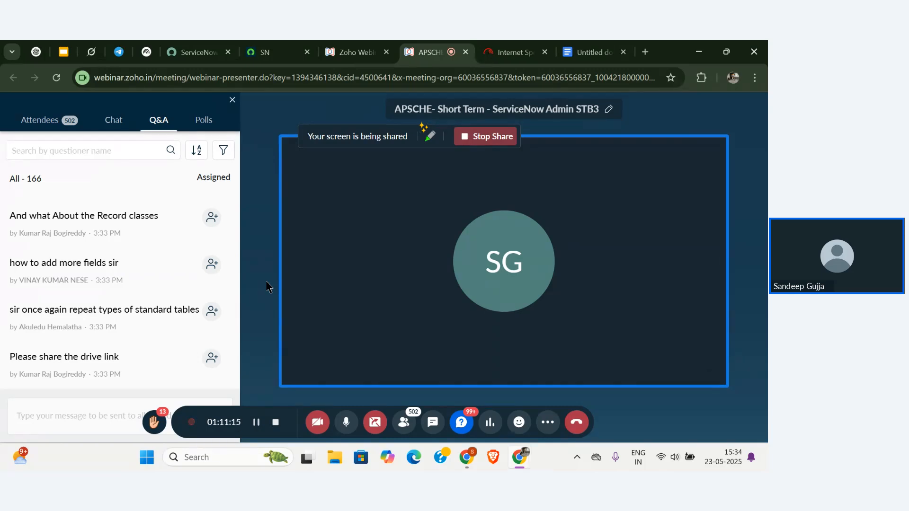
pyautogui.scroll(5, 204, 283)
pyautogui.scroll(-6, 203, 283)
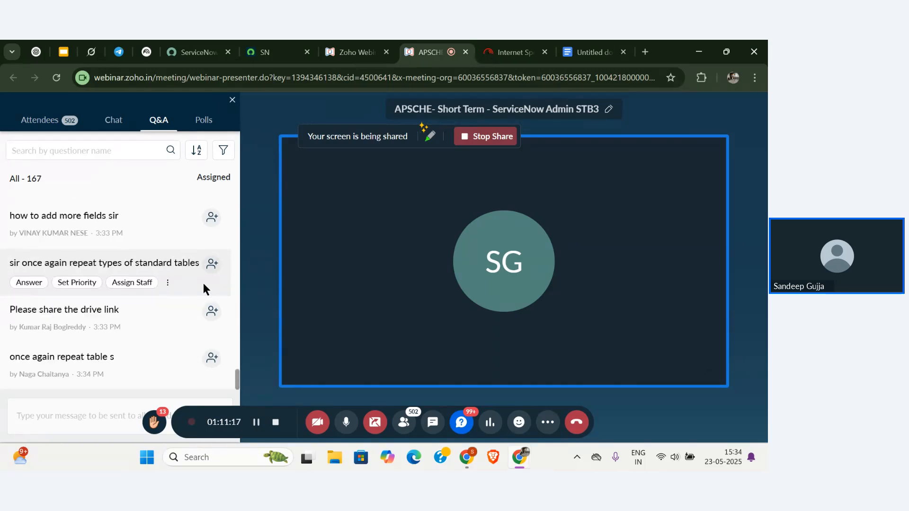
# In the ServiceNow tab, filter the navigator for 'tables' and open System Definition > Tables.
pyautogui.click(279, 49)
pyautogui.scroll(-5, 280, 217)
pyautogui.scroll(5, 280, 217)
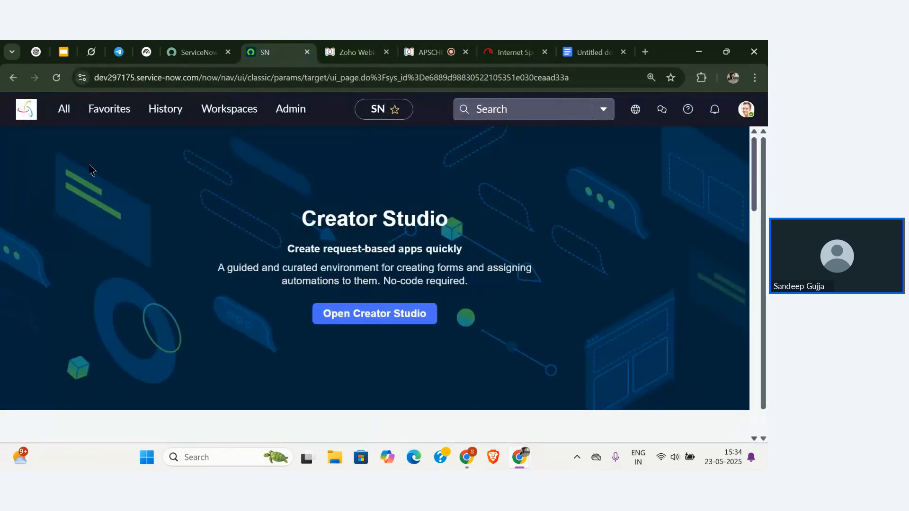
pyautogui.click(71, 116)
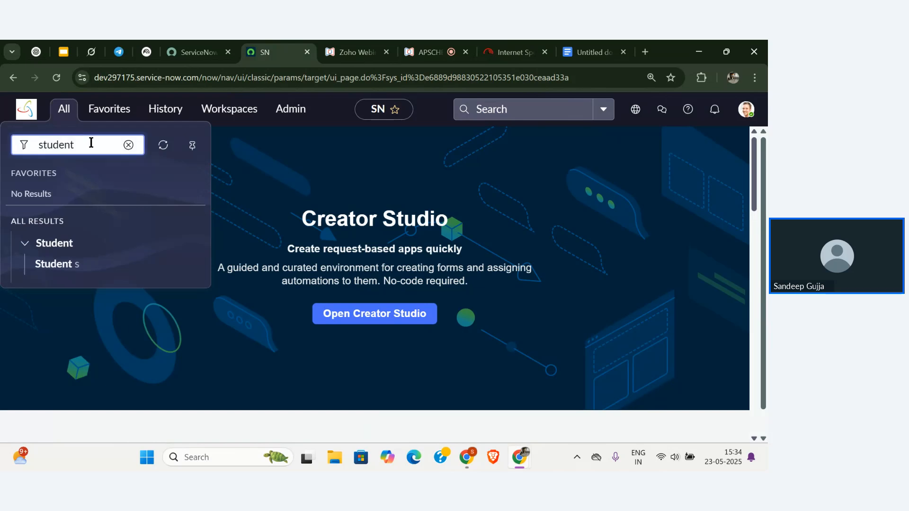
pyautogui.doubleClick(91, 143)
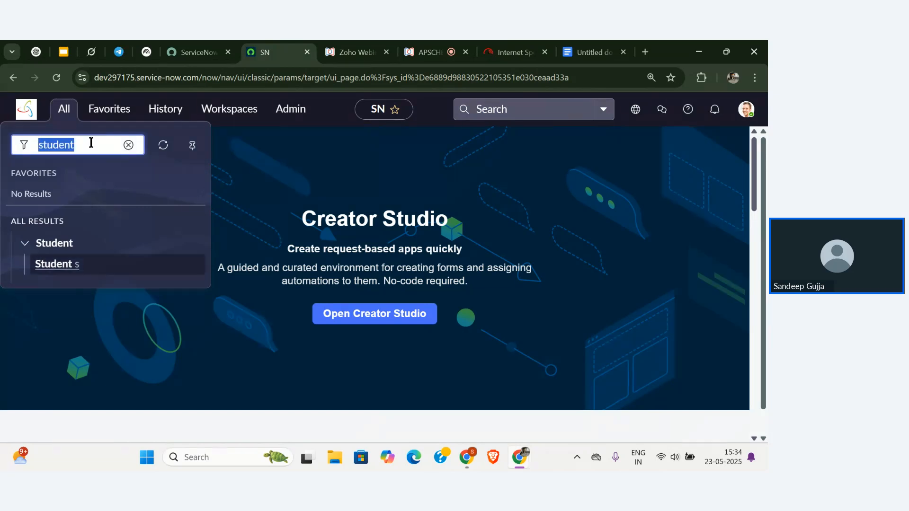
pyautogui.press('BackSpace')
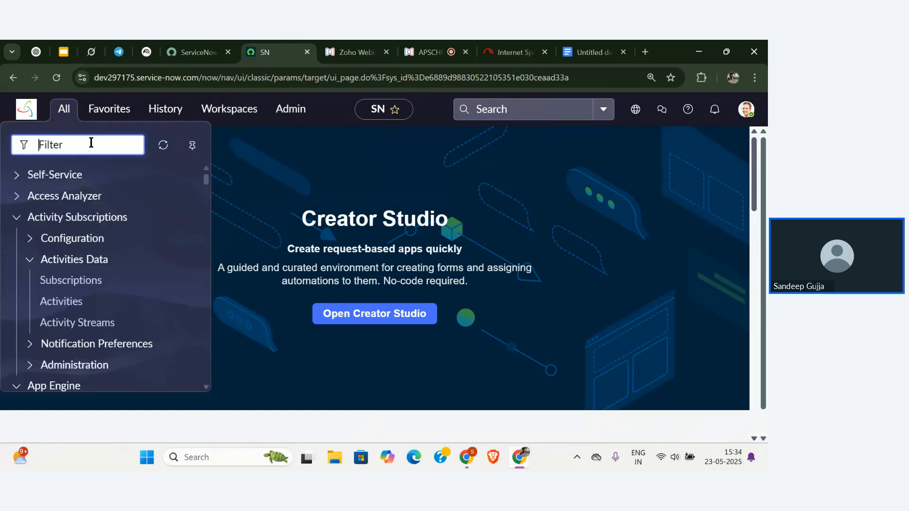
pyautogui.write('tables')
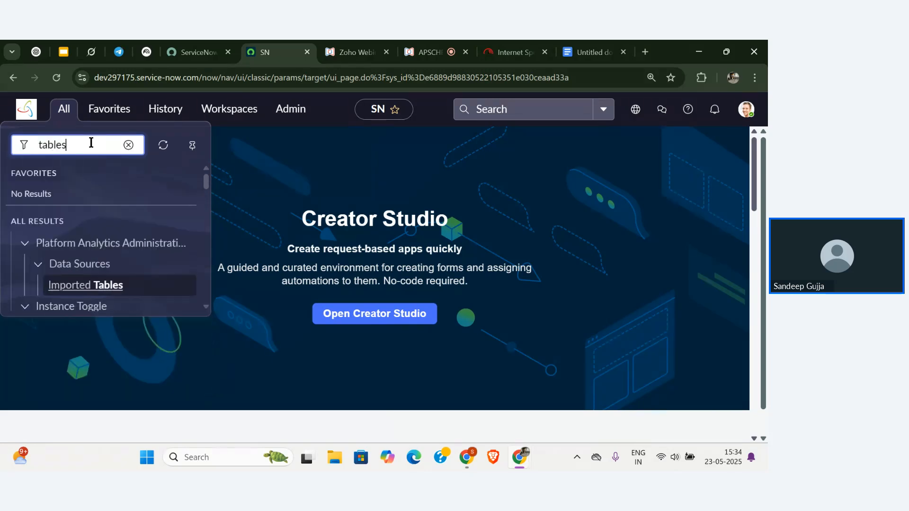
pyautogui.scroll(-5, 78, 208)
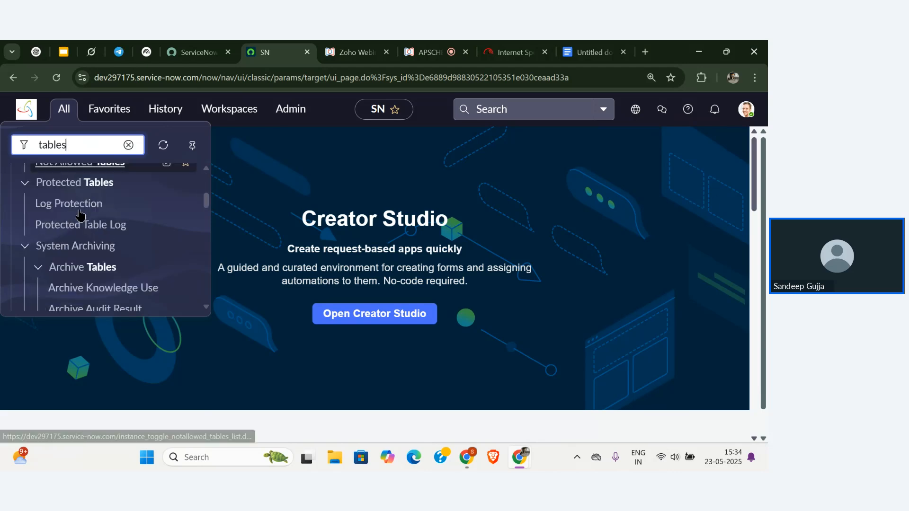
pyautogui.scroll(-3, 78, 213)
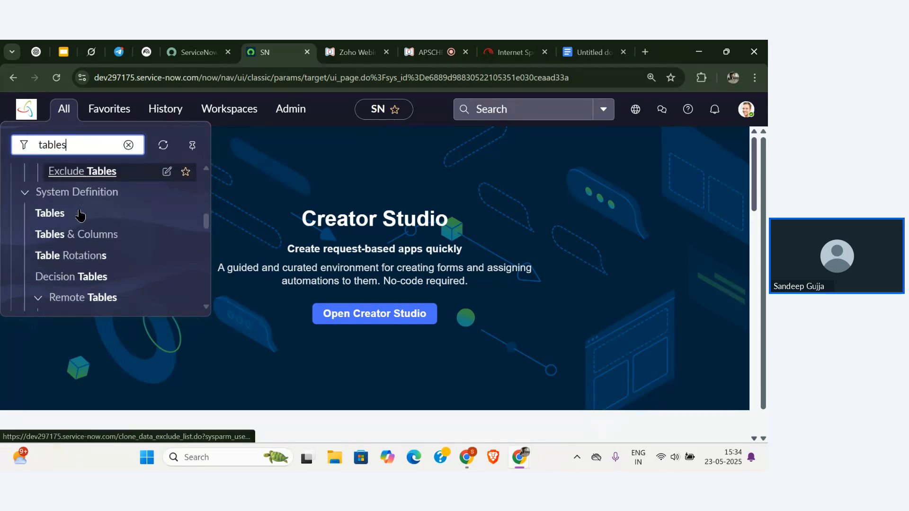
pyautogui.click(51, 214)
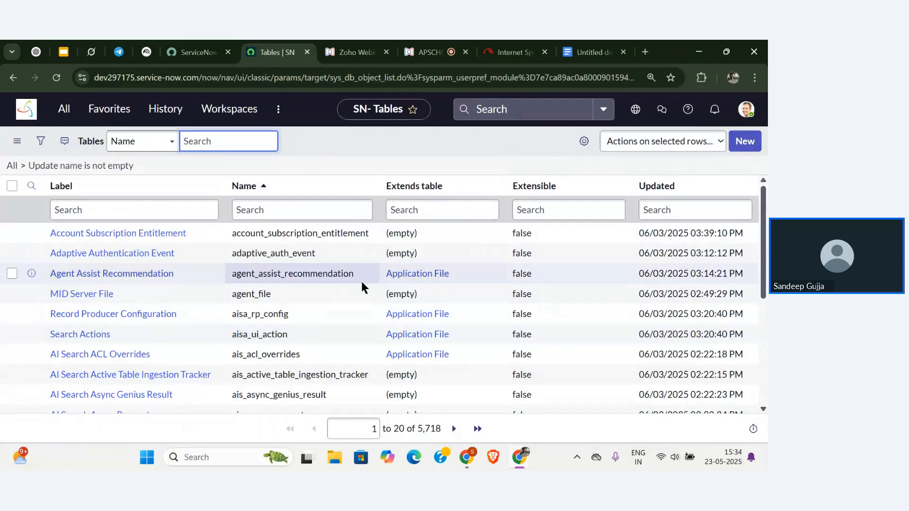
# Filter the tables list by label 'student', briefly try 'incident', then return to 'student'.
pyautogui.scroll(-5, 362, 282)
pyautogui.scroll(5, 362, 281)
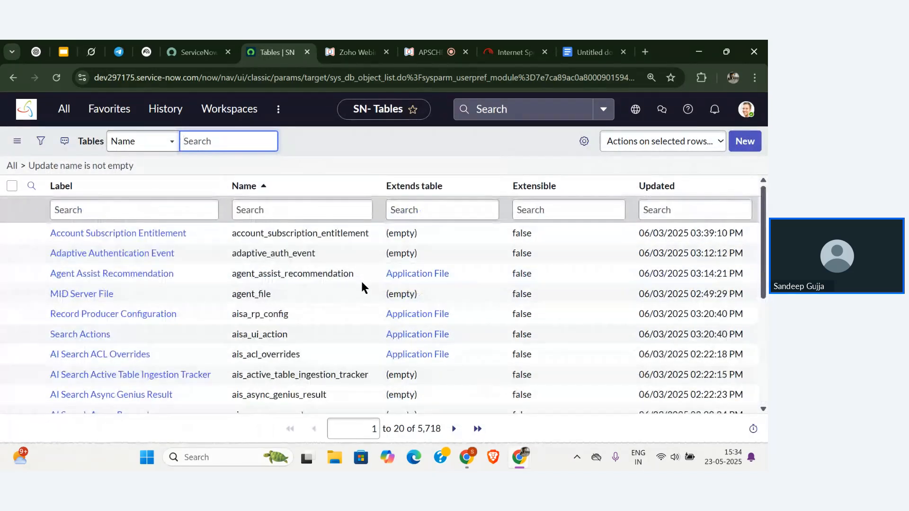
pyautogui.click(205, 208)
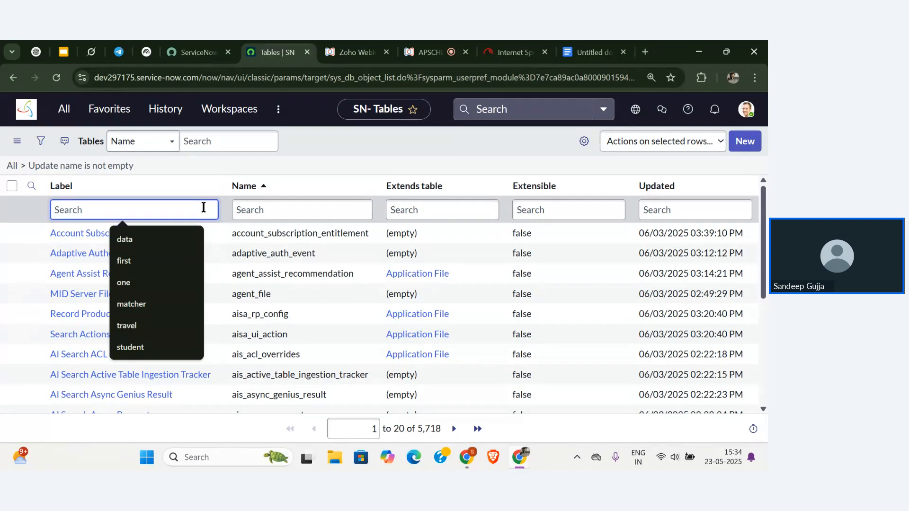
pyautogui.write('student')
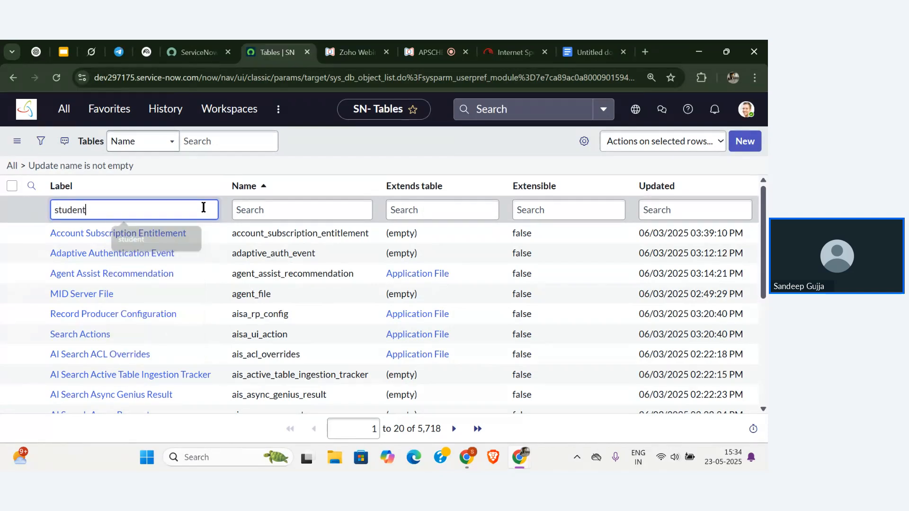
pyautogui.press('Return')
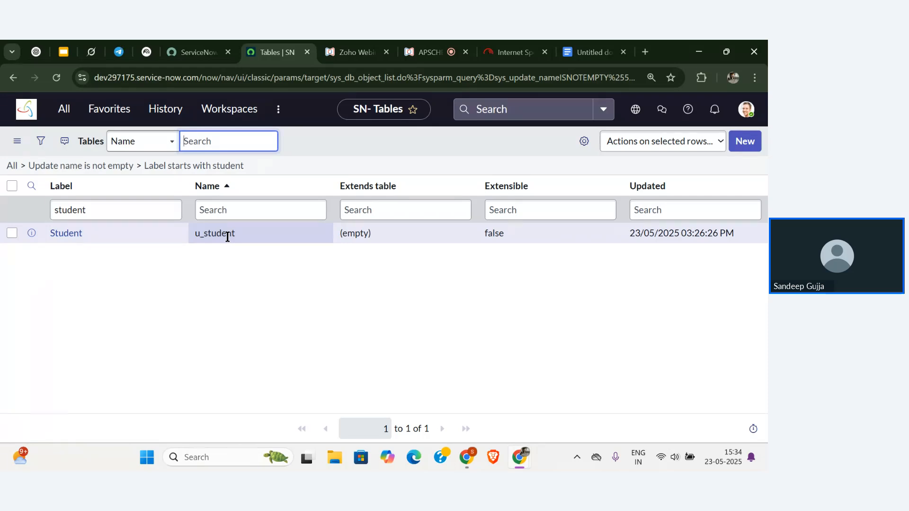
pyautogui.doubleClick(147, 203)
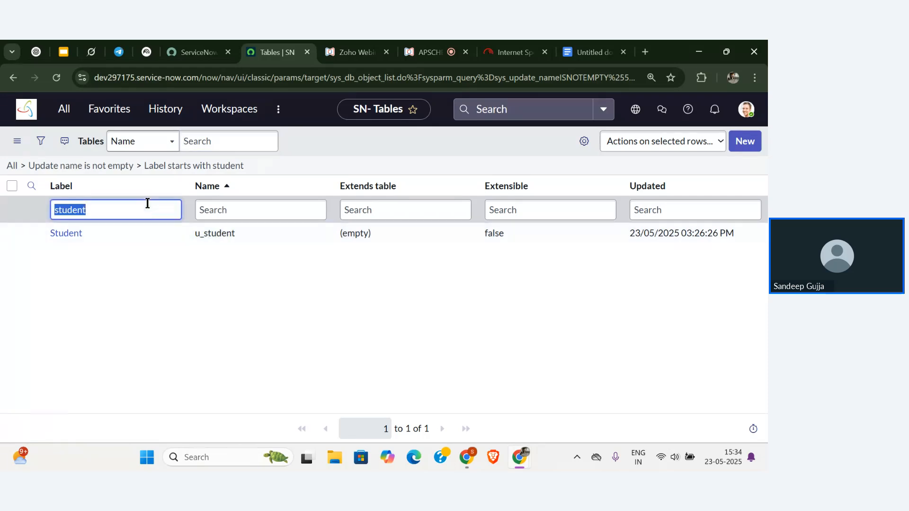
pyautogui.press('BackSpace')
pyautogui.write('in')
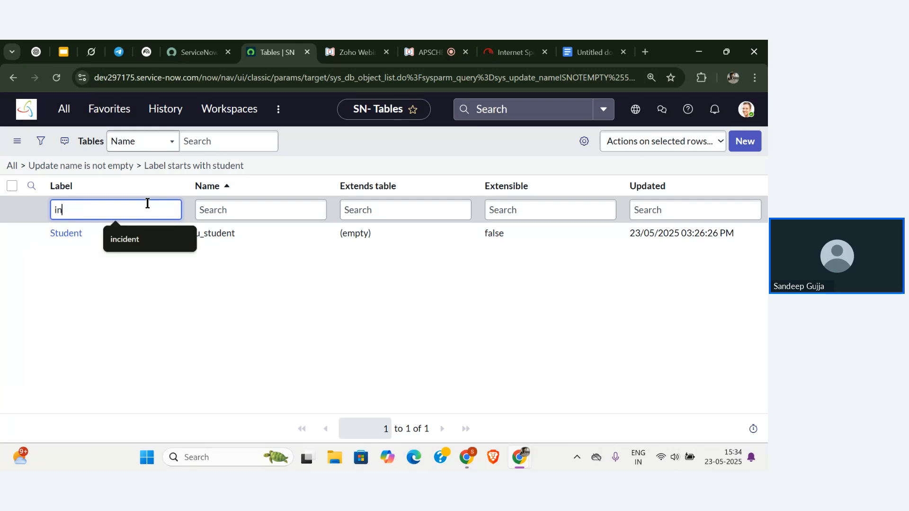
pyautogui.write('cident')
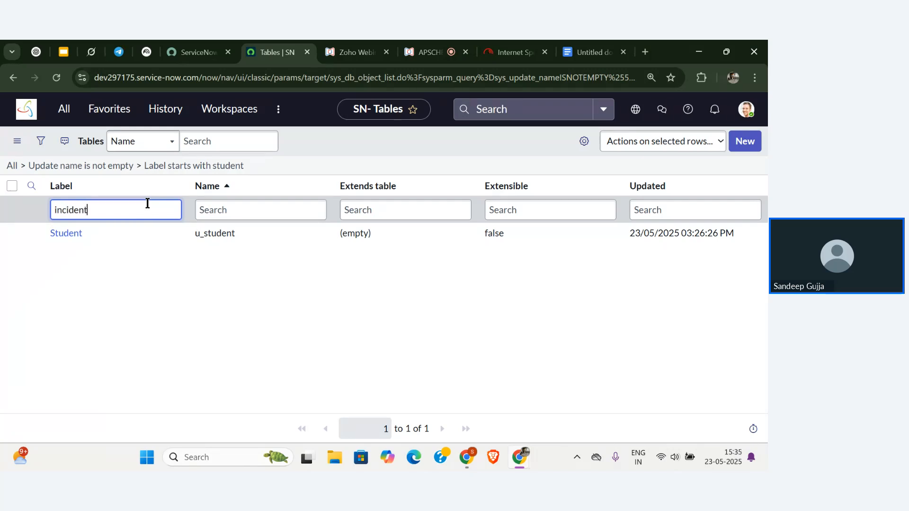
pyautogui.press('Return')
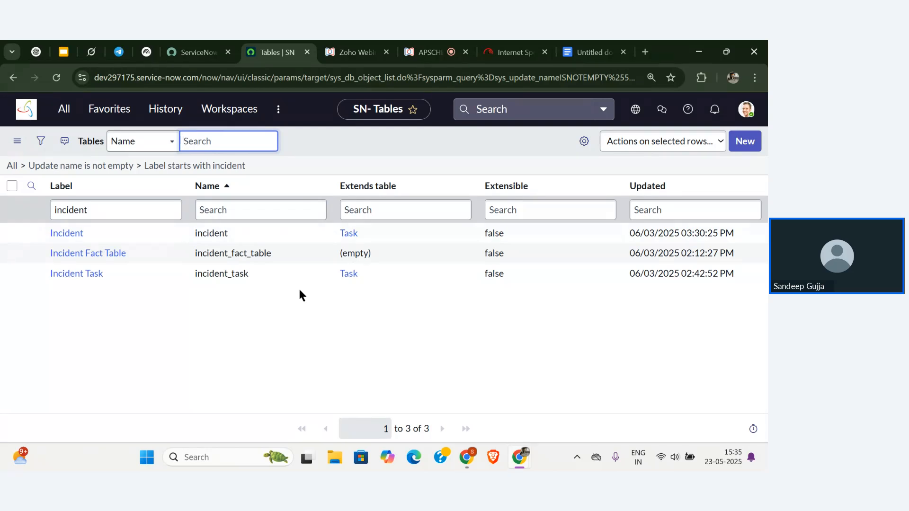
pyautogui.doubleClick(121, 216)
pyautogui.press('BackSpace')
pyautogui.write('s')
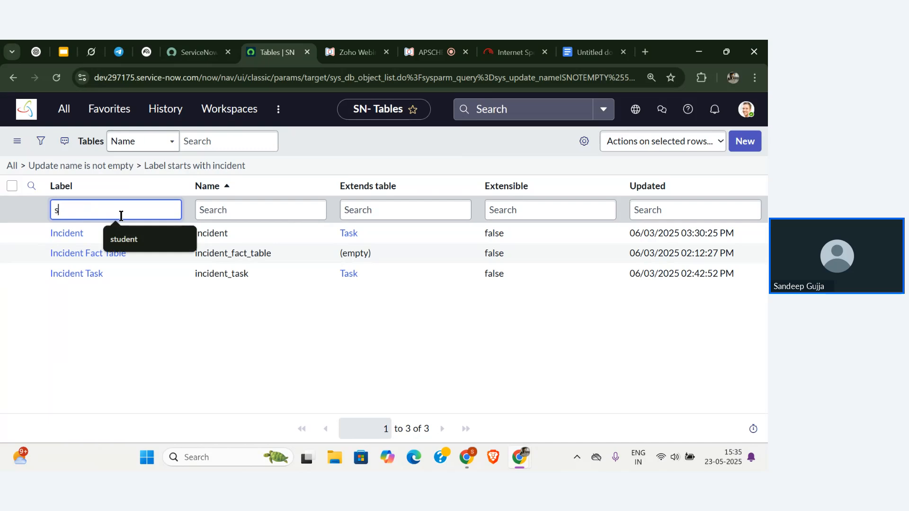
pyautogui.write('tudent')
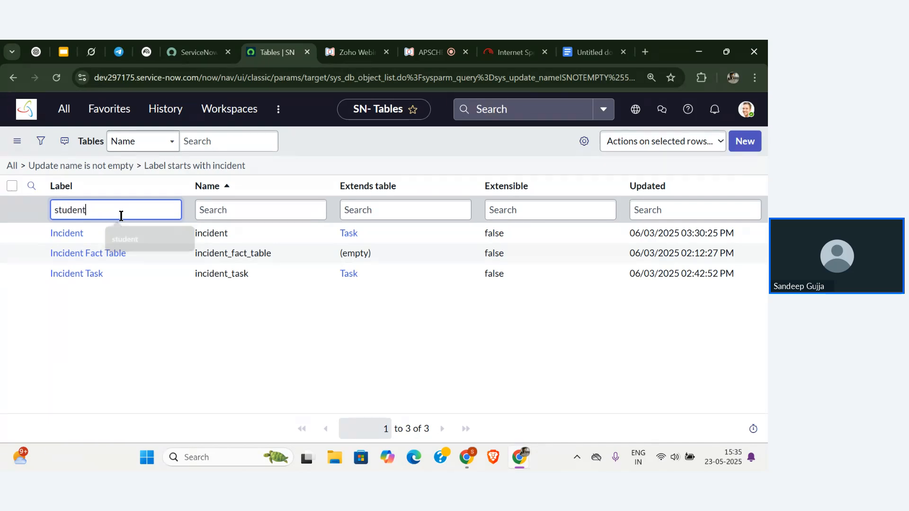
pyautogui.press('Return')
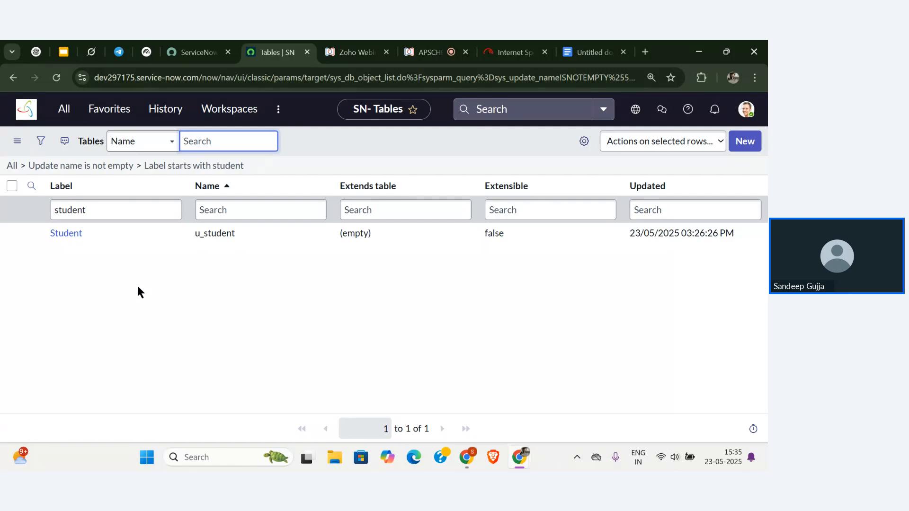
pyautogui.click(402, 283)
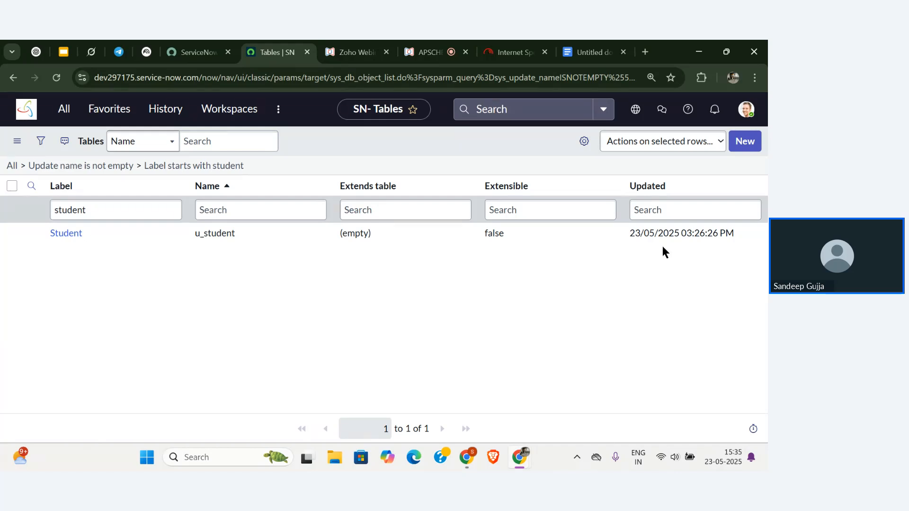
# Create a table labelled 'Demo test' (name u_demo_test) with Create module unchecked, and submit it.
pyautogui.click(753, 144)
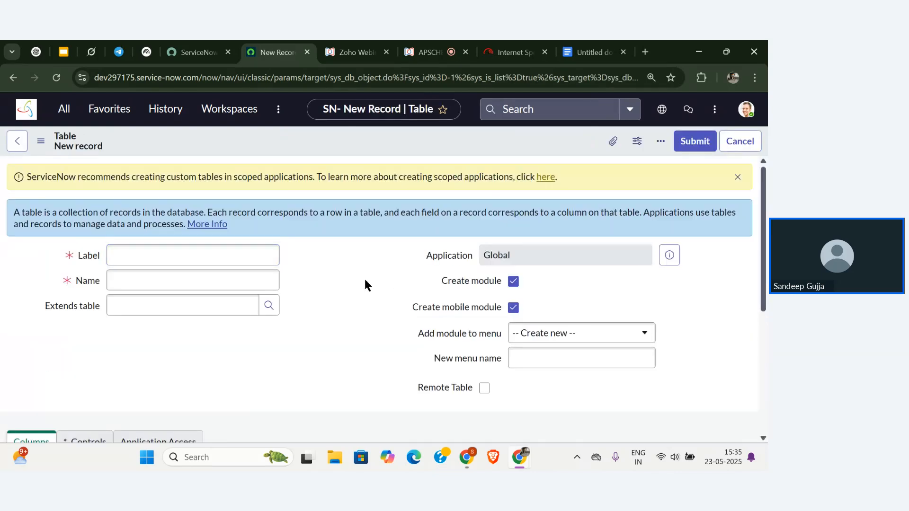
pyautogui.scroll(-5, 365, 282)
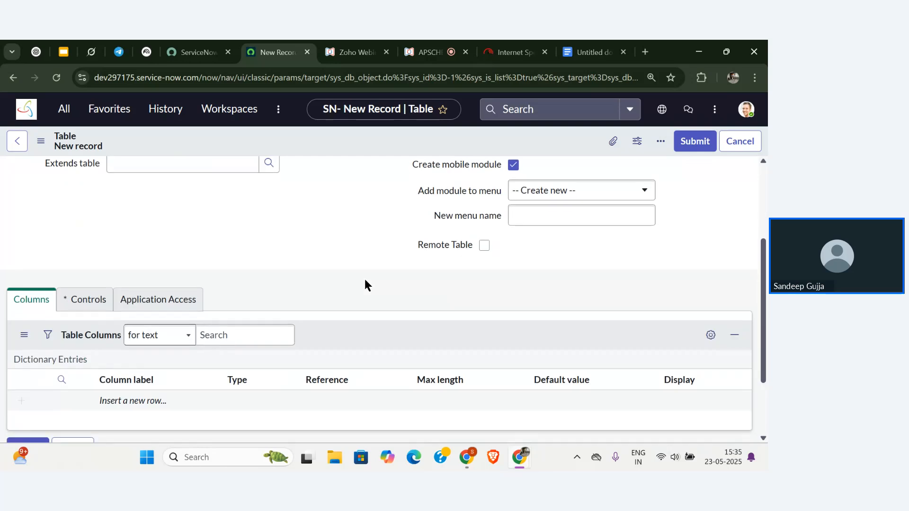
pyautogui.scroll(5, 364, 280)
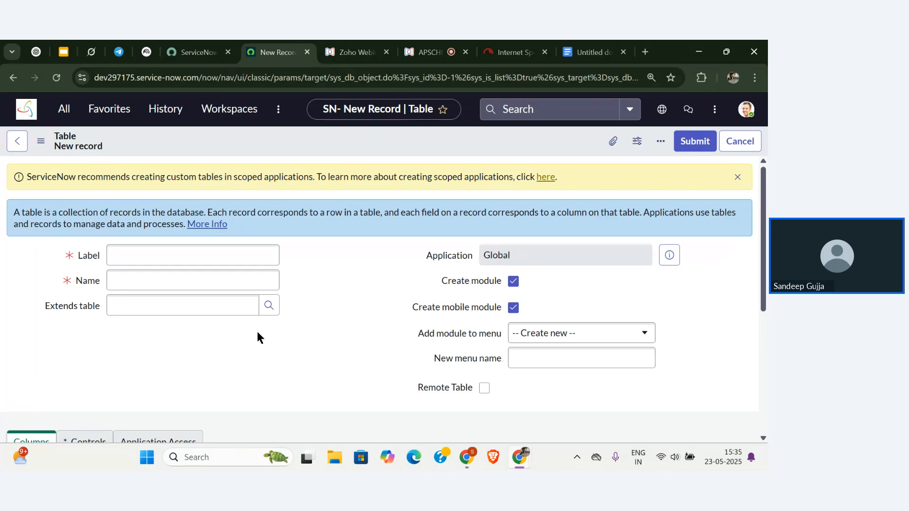
pyautogui.click(188, 257)
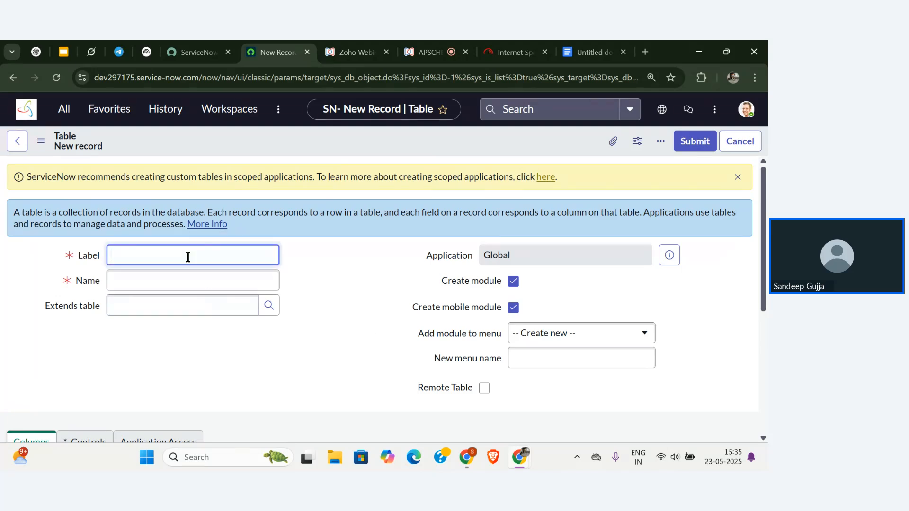
pyautogui.write('Demo test')
pyautogui.click(239, 279)
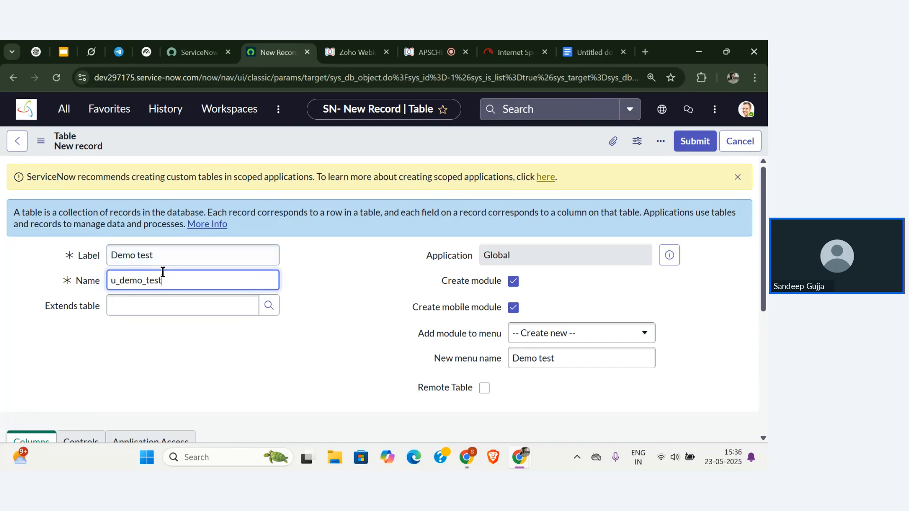
pyautogui.doubleClick(118, 288)
pyautogui.click(195, 338)
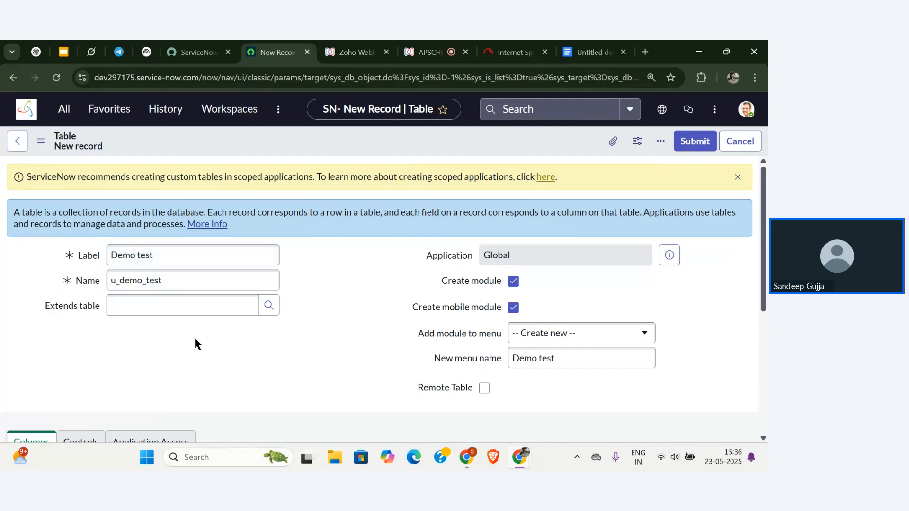
pyautogui.doubleClick(60, 311)
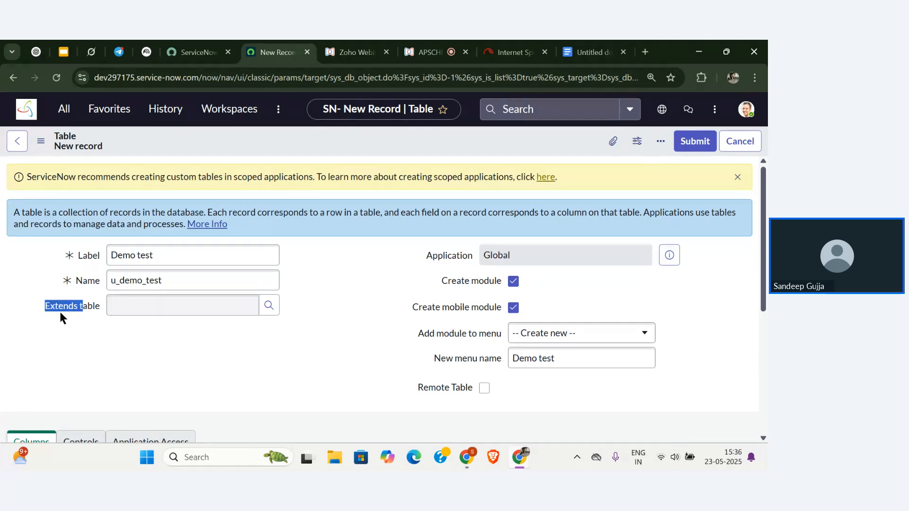
pyautogui.click(104, 317)
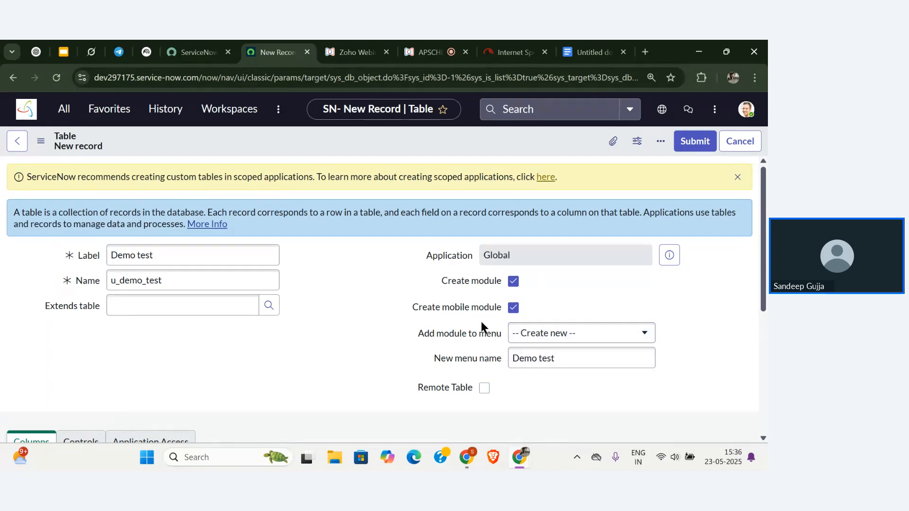
pyautogui.click(515, 281)
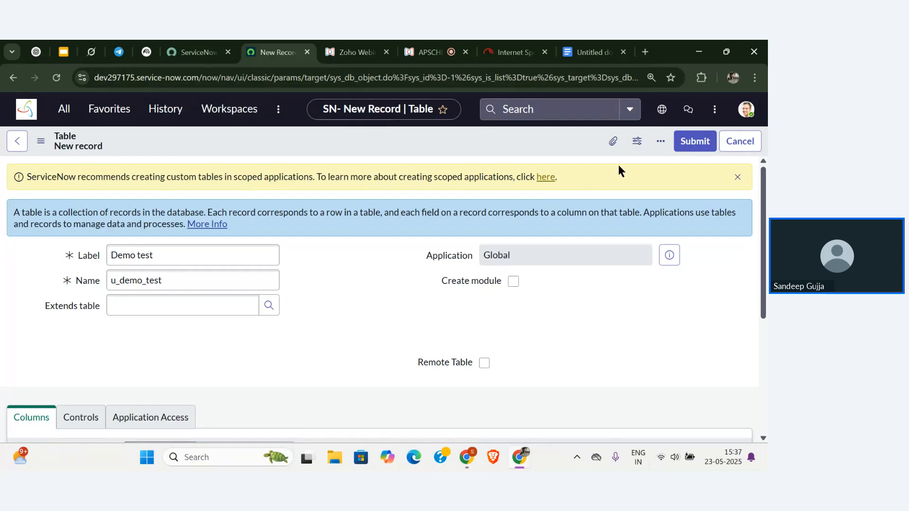
pyautogui.click(696, 142)
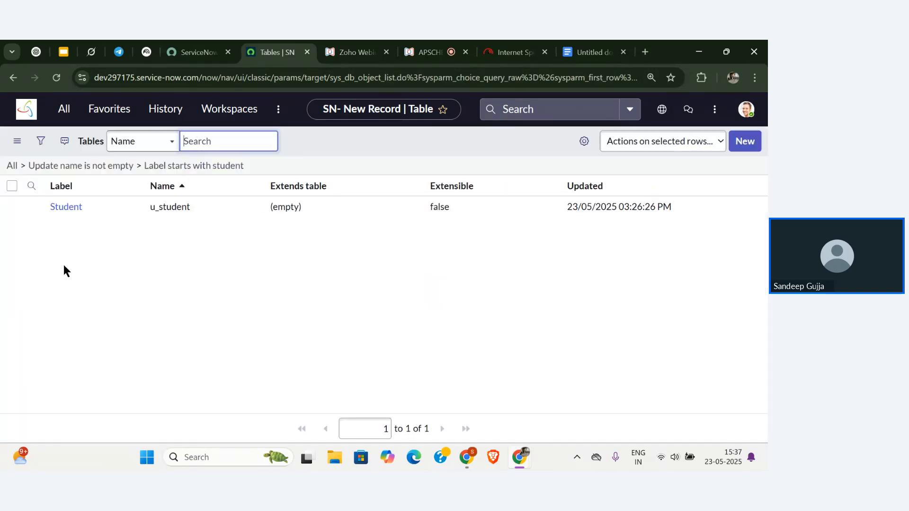
# Filter the tables list by label 'demo test' and open the Demo test table definition.
pyautogui.click(121, 211)
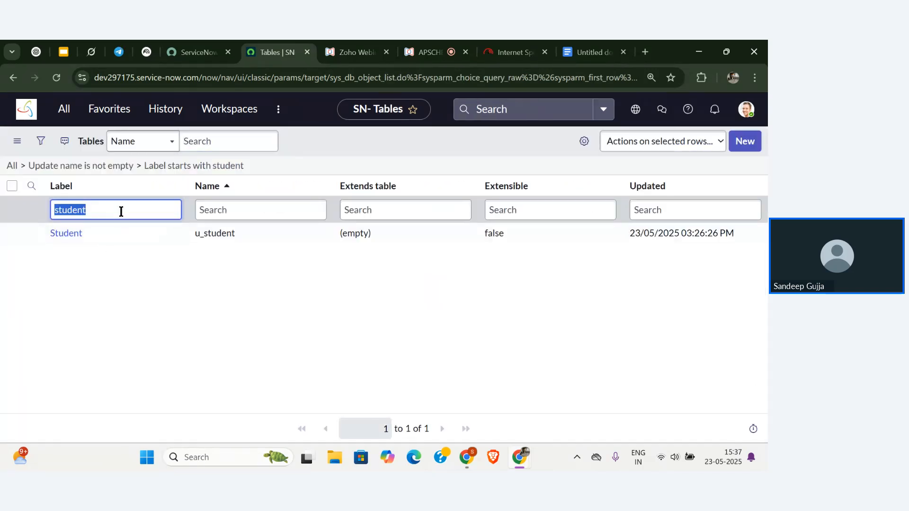
pyautogui.press('BackSpace')
pyautogui.write('demo test')
pyautogui.press('Return')
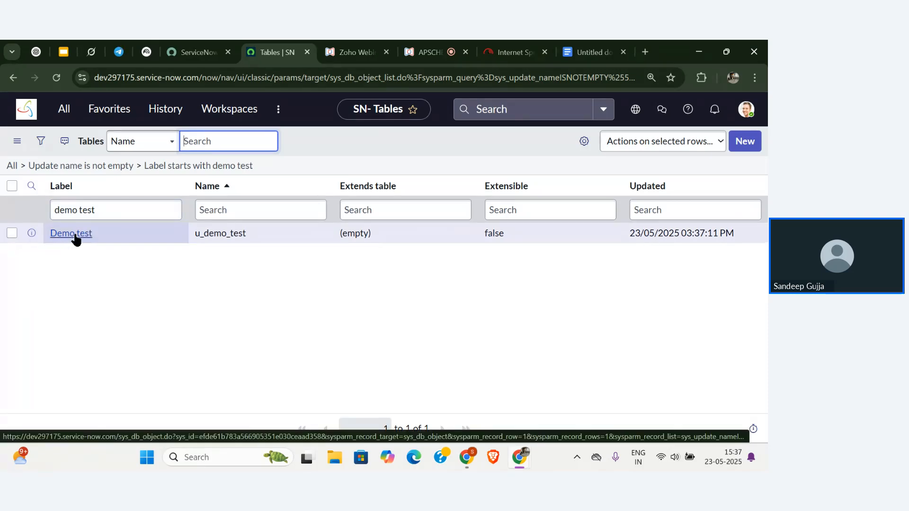
pyautogui.click(75, 234)
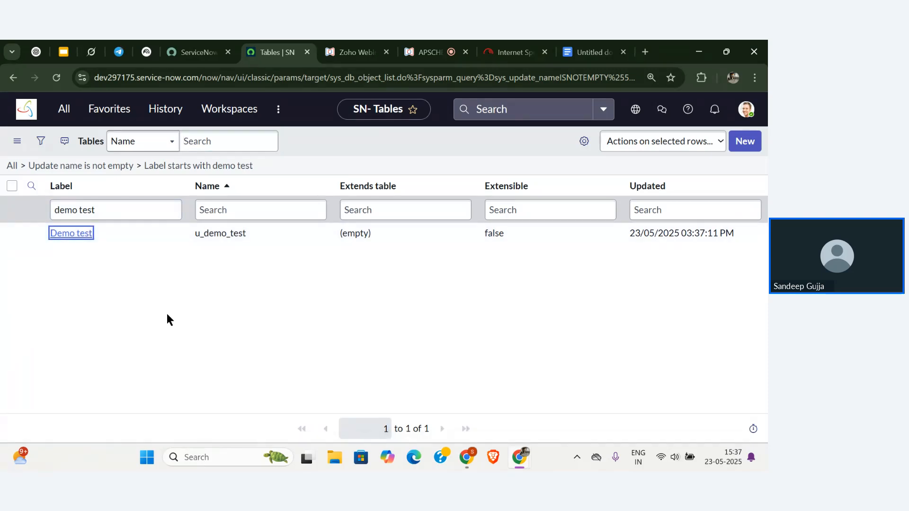
# Review Demo test's six default columns and its Controls tab with u_demo_test_user access controls.
pyautogui.scroll(-5, 167, 321)
pyautogui.scroll(-5, 167, 313)
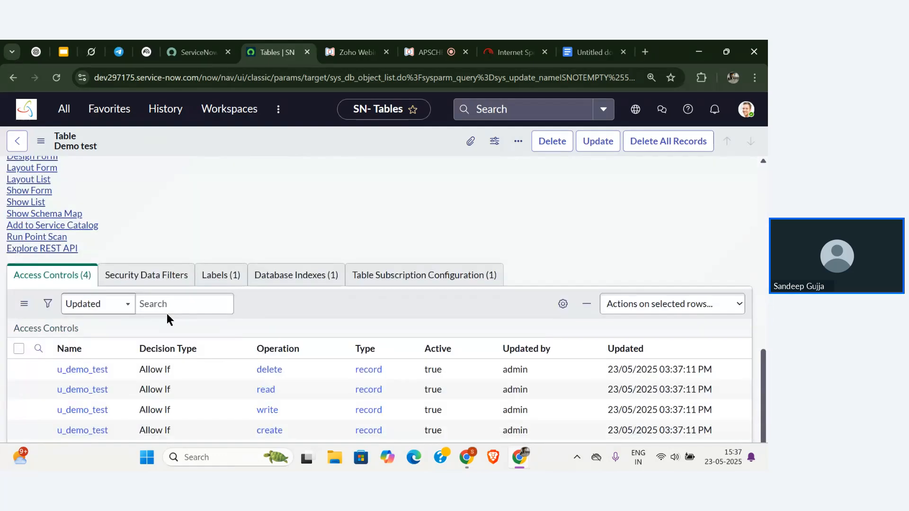
pyautogui.scroll(-5, 167, 313)
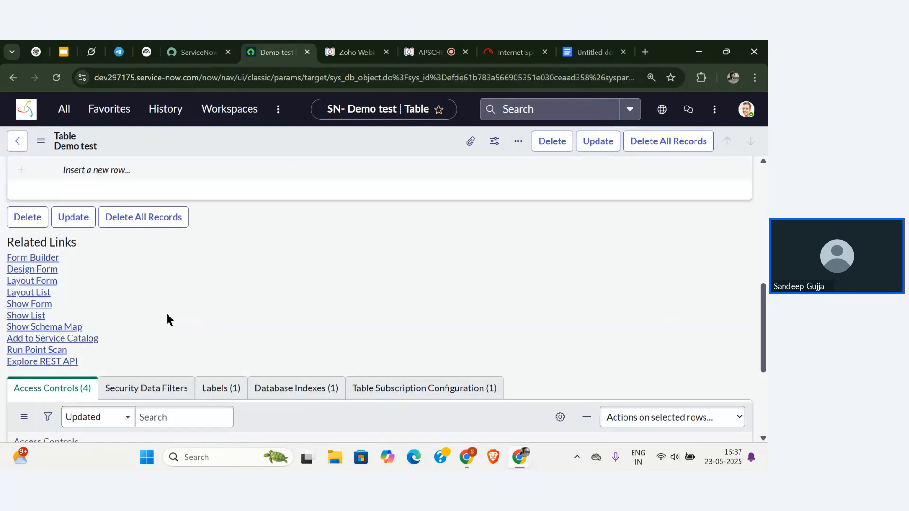
pyautogui.scroll(3, 167, 314)
pyautogui.scroll(-5, 167, 313)
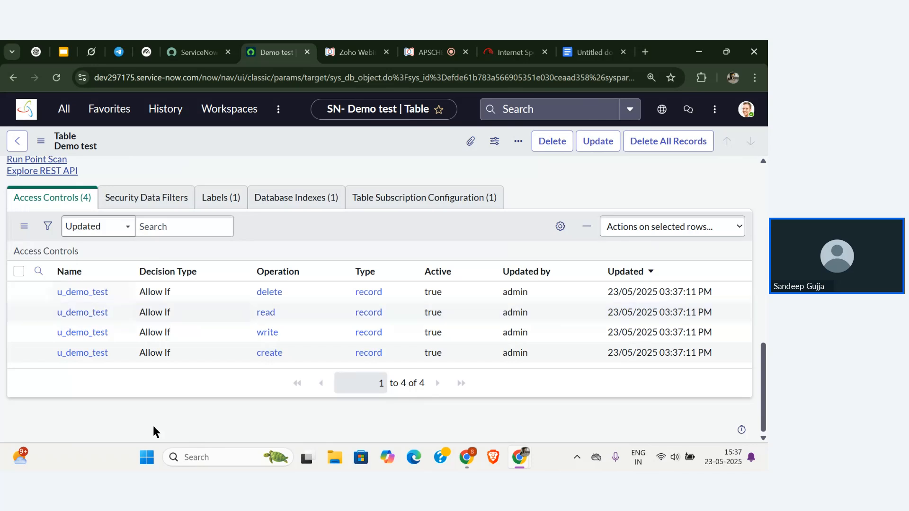
pyautogui.scroll(4, 160, 280)
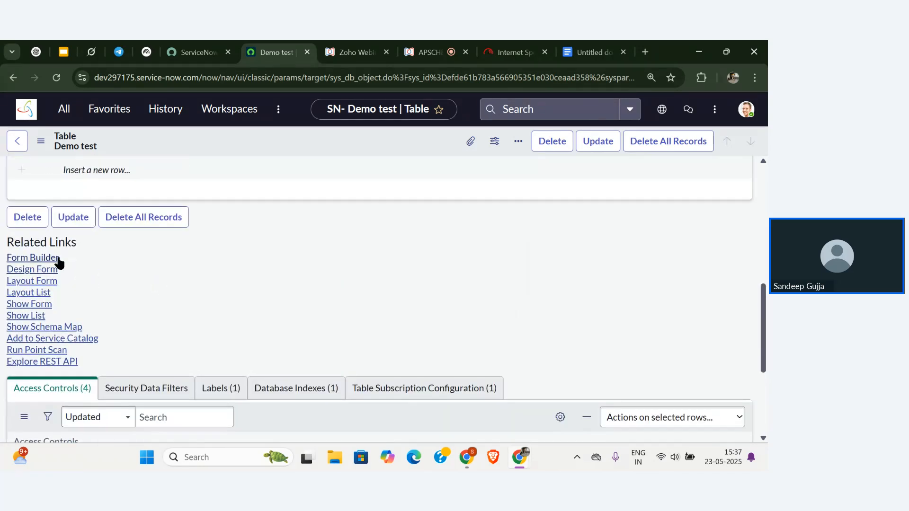
pyautogui.scroll(6, 146, 300)
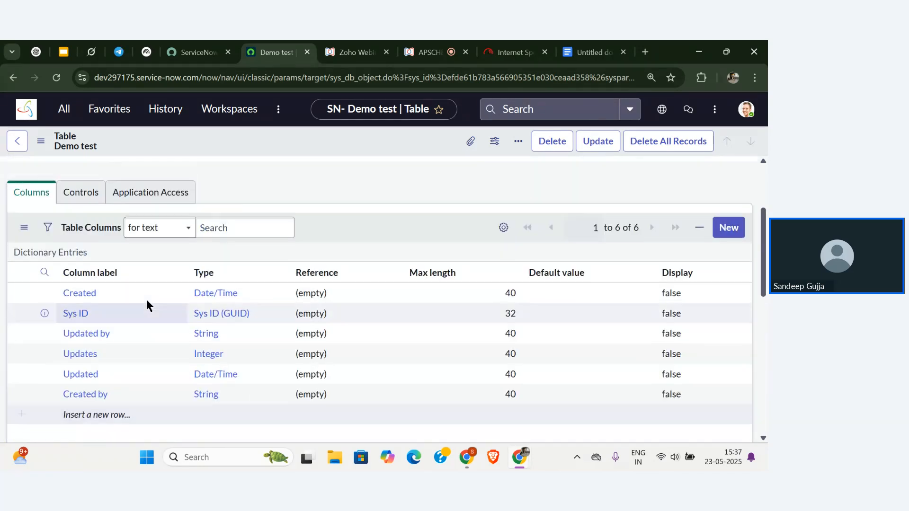
pyautogui.click(84, 241)
pyautogui.scroll(-3, 146, 370)
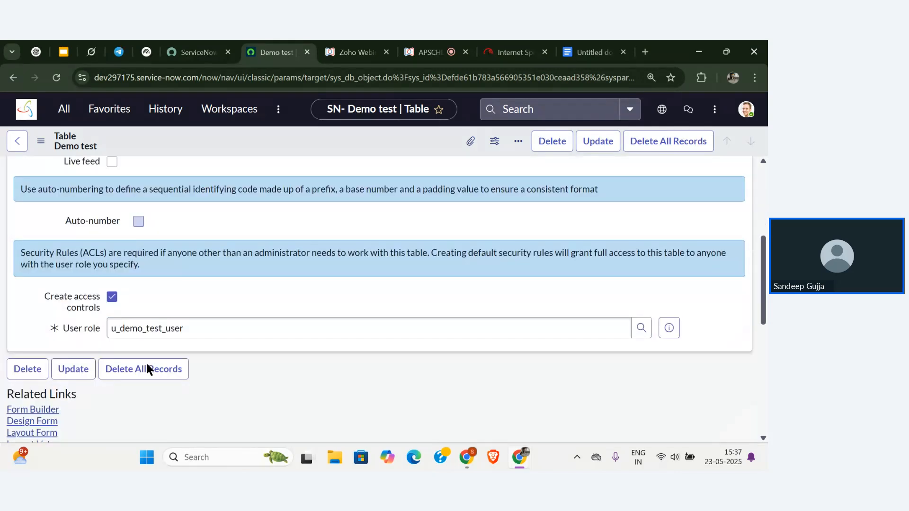
pyautogui.scroll(5, 232, 332)
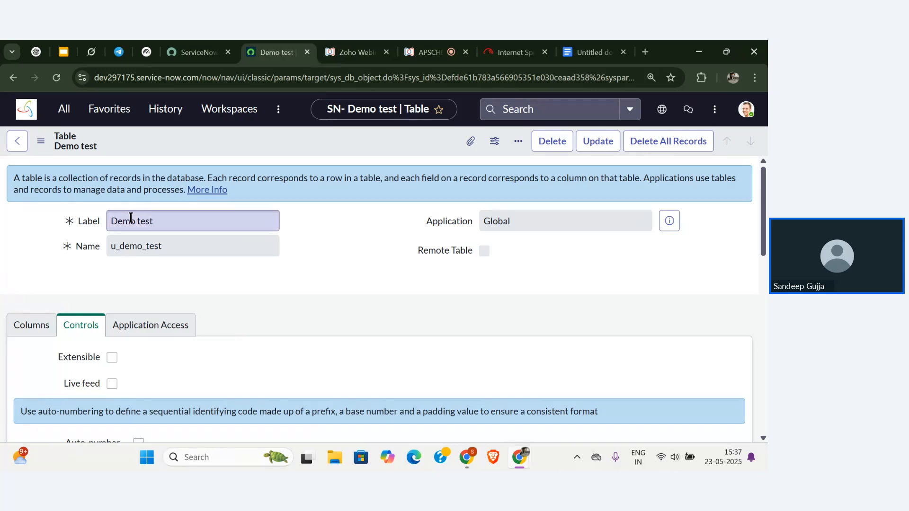
# Try navigator searches for 'student' and 'demo test', then clear the filter and close the navigator.
pyautogui.click(64, 110)
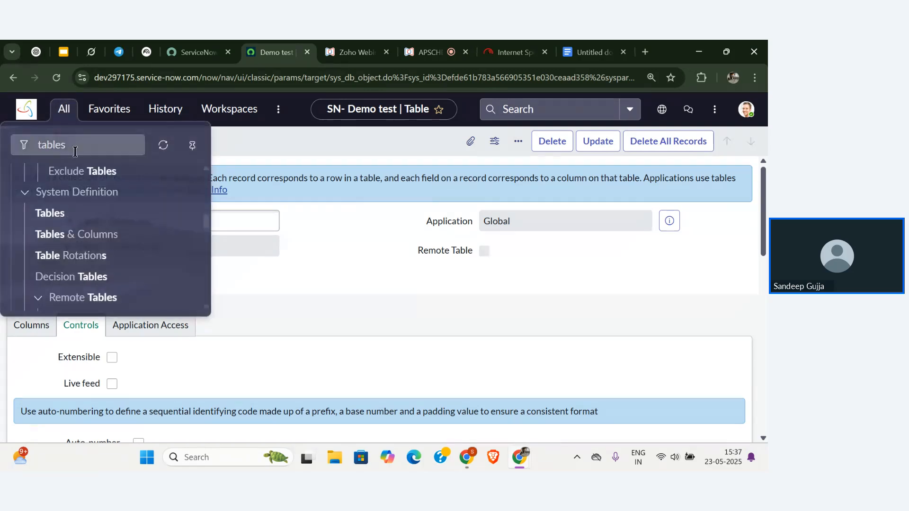
pyautogui.press('BackSpace')
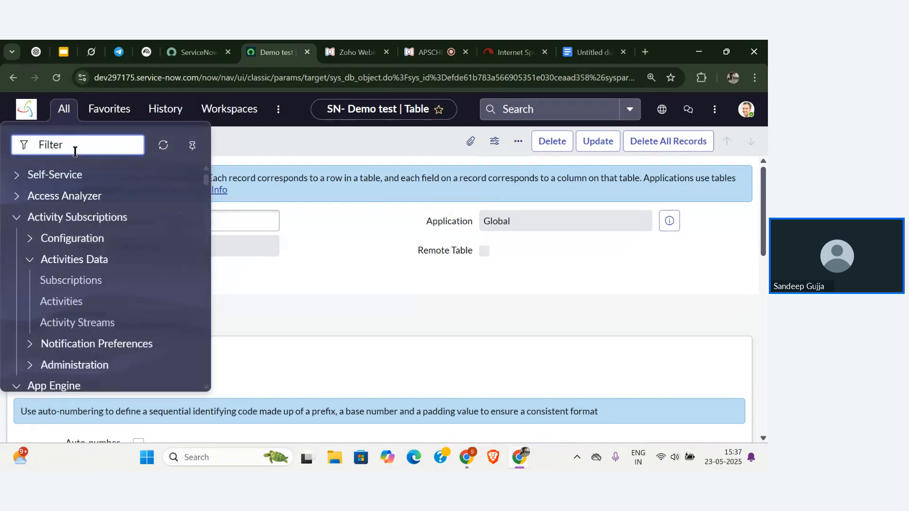
pyautogui.write('student')
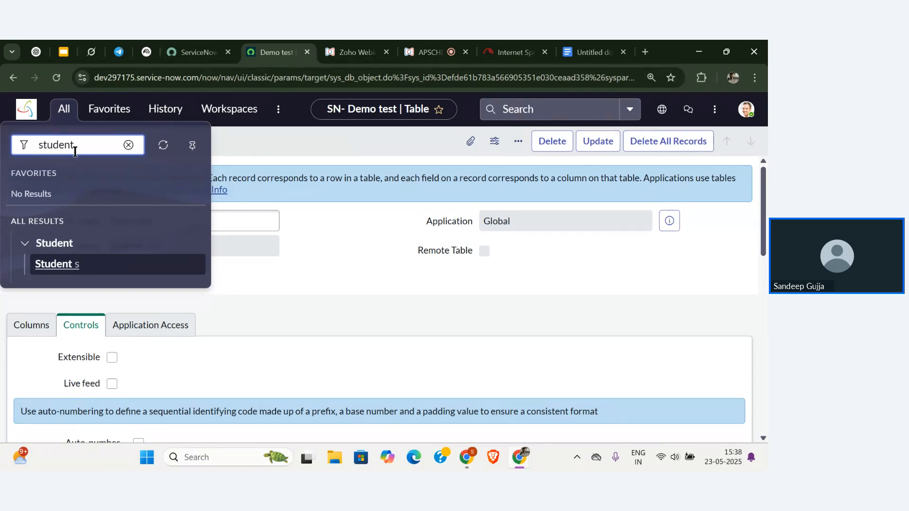
pyautogui.press('BackSpace')
pyautogui.press('BackSpace')
pyautogui.press('BackSpace')
pyautogui.press('BackSpace')
pyautogui.press('BackSpace')
pyautogui.press('BackSpace')
pyautogui.press('BackSpace')
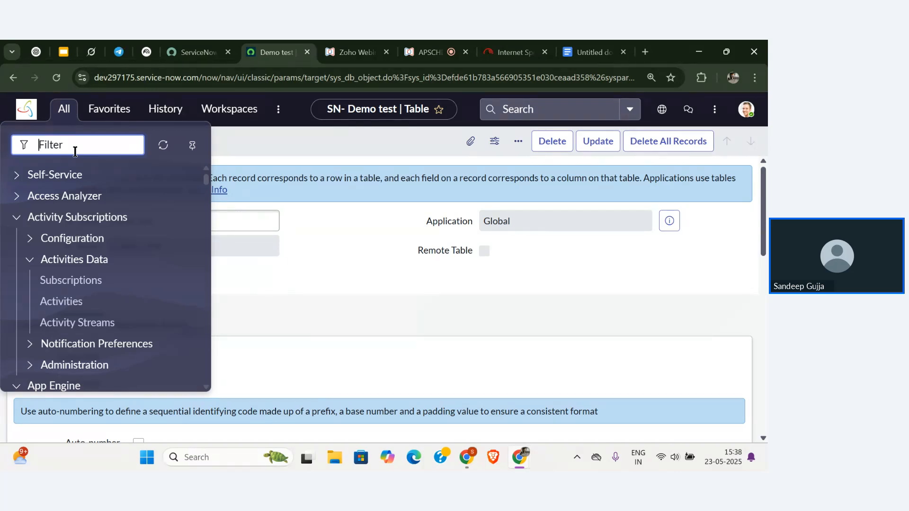
pyautogui.write('demo ')
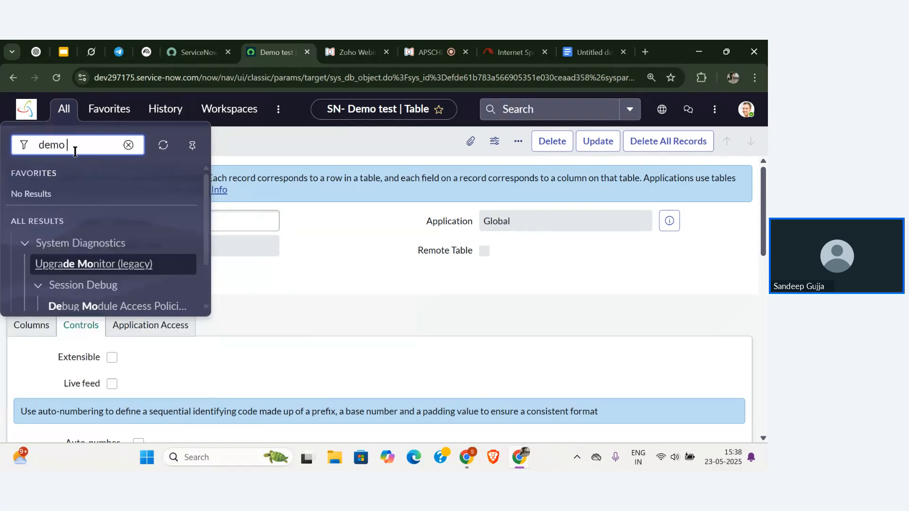
pyautogui.write('test')
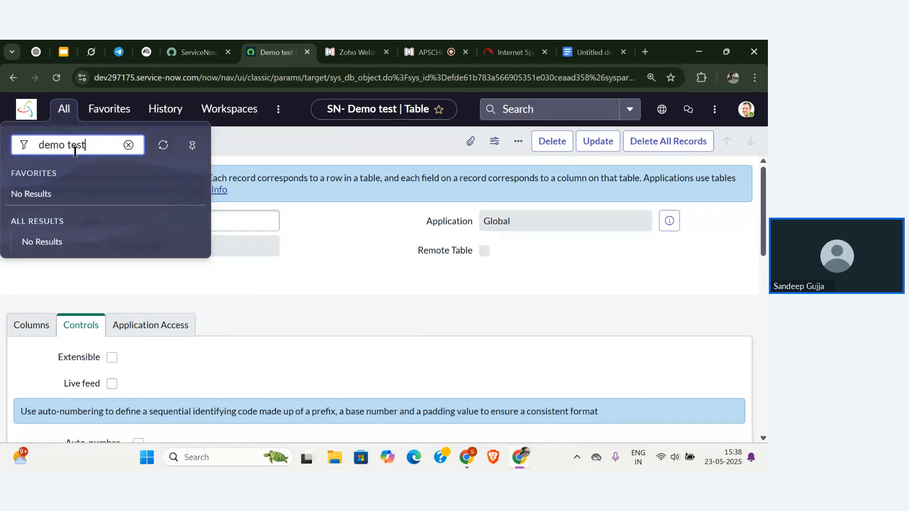
pyautogui.press('BackSpace')
pyautogui.press('BackSpace')
pyautogui.press('BackSpace')
pyautogui.press('BackSpace')
pyautogui.press('BackSpace')
pyautogui.press('BackSpace')
pyautogui.press('BackSpace')
pyautogui.press('BackSpace')
pyautogui.press('BackSpace')
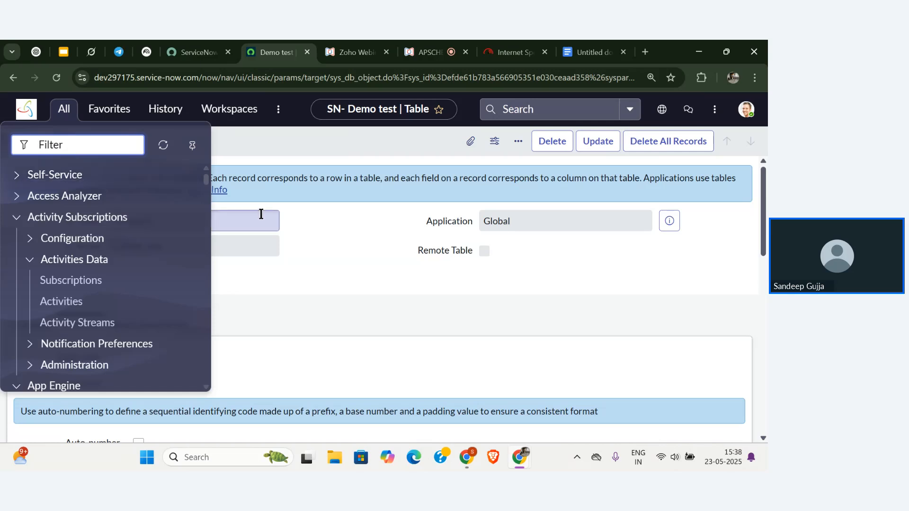
pyautogui.click(305, 259)
# Copy the table name u_demo_test and show the Demo test table's column list.
pyautogui.doubleClick(189, 246)
pyautogui.hotkey('ctrl', 'c')
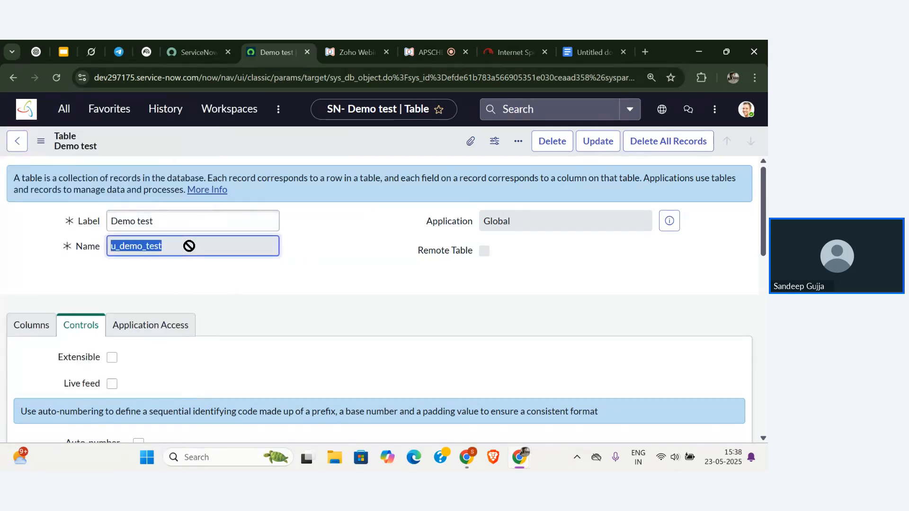
pyautogui.click(214, 274)
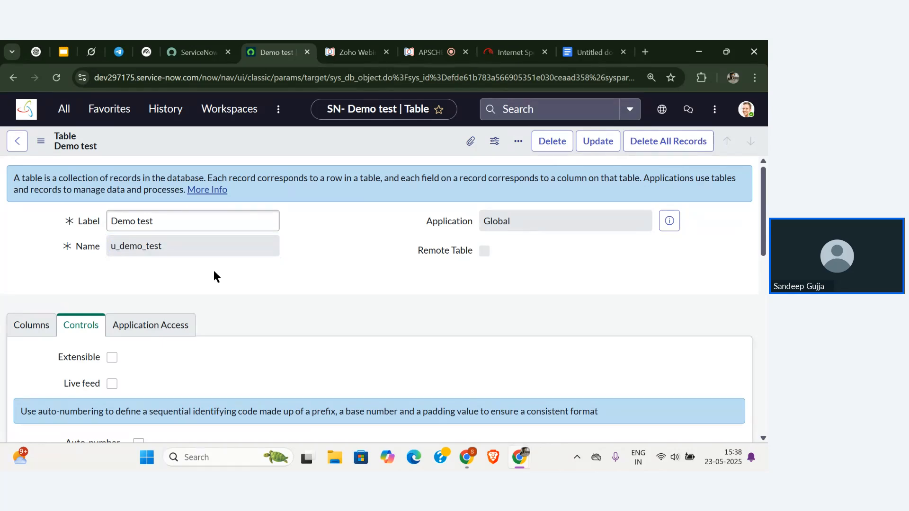
pyautogui.click(29, 324)
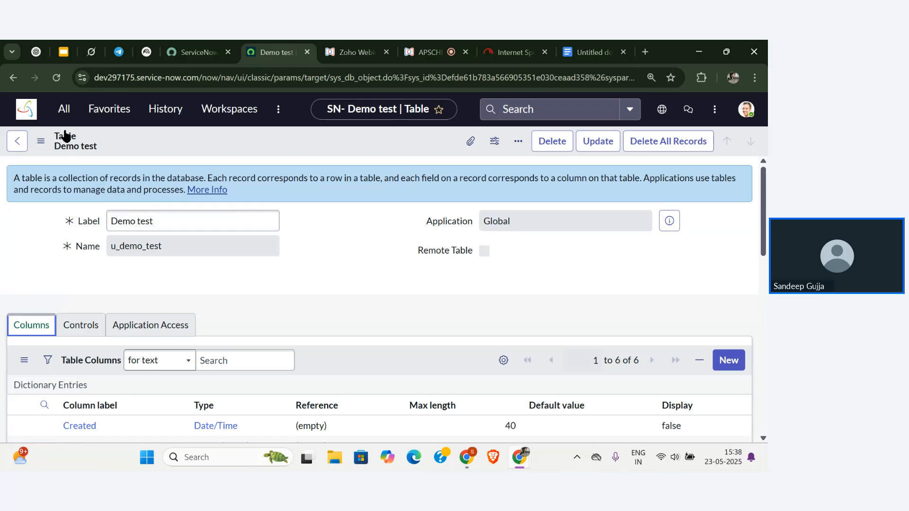
# Open the u_demo_test.list Demo tests list from the navigator and start a new record.
pyautogui.click(64, 109)
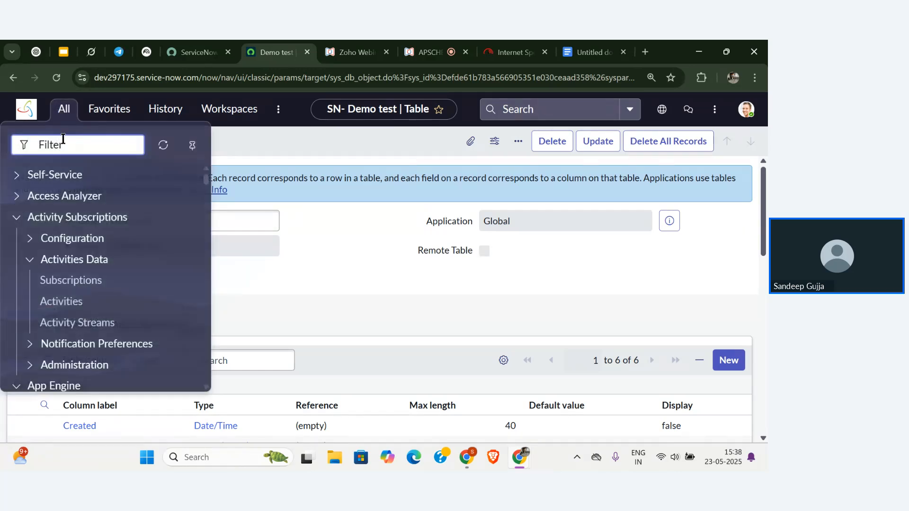
pyautogui.hotkey('ctrl', 'v')
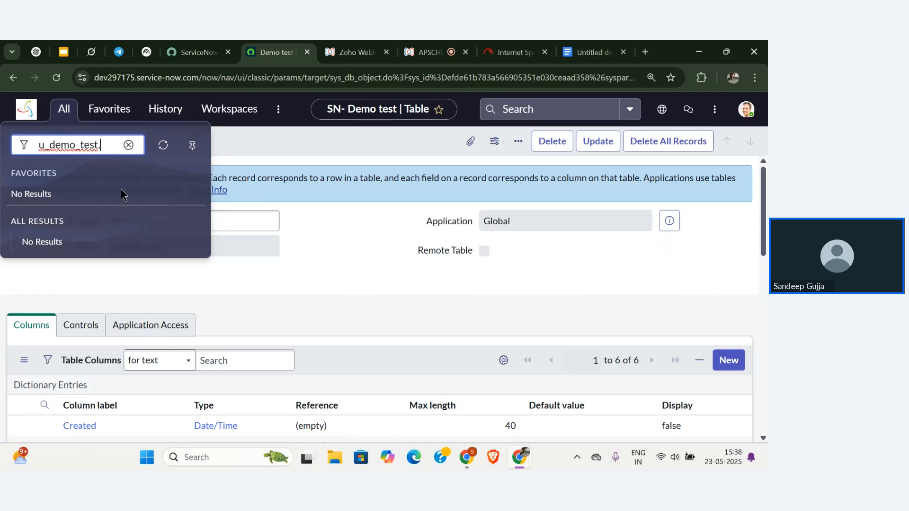
pyautogui.write('.list')
pyautogui.press('Return')
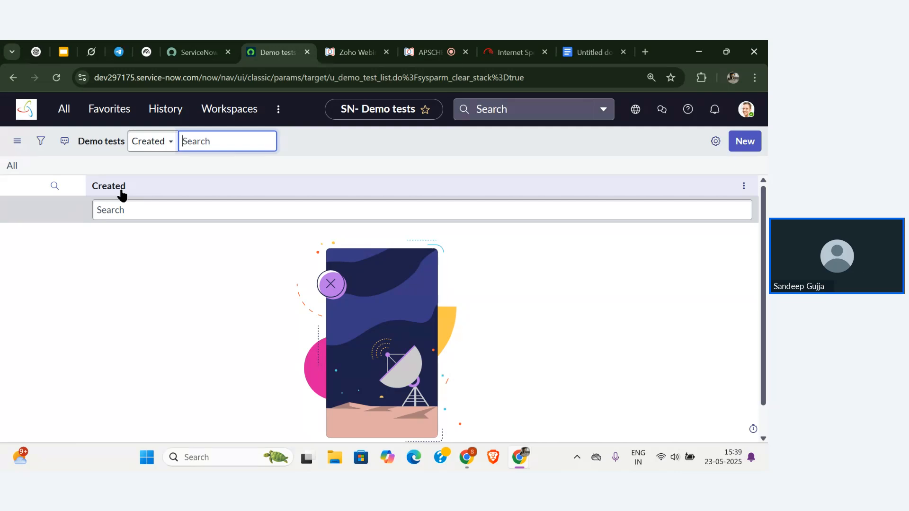
pyautogui.click(752, 143)
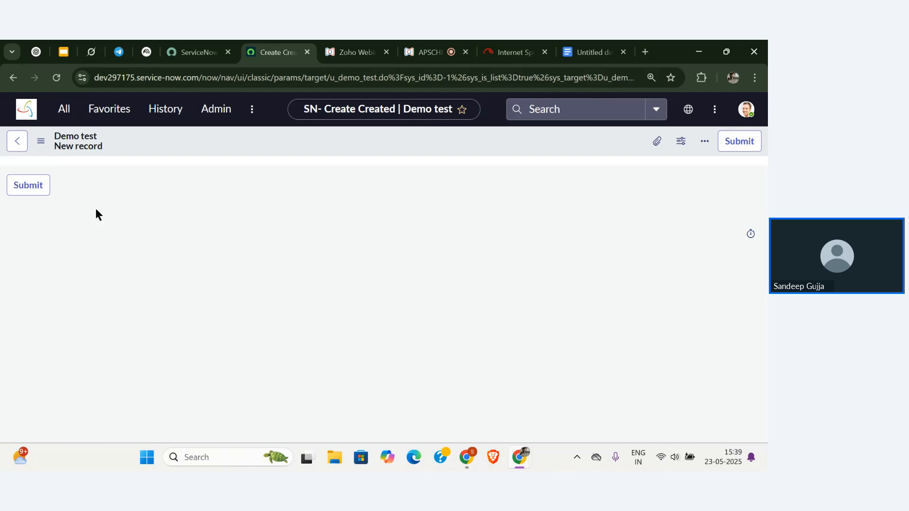
# Submit the blank Demo test record and return to the ServiceNow home page.
pyautogui.click(25, 189)
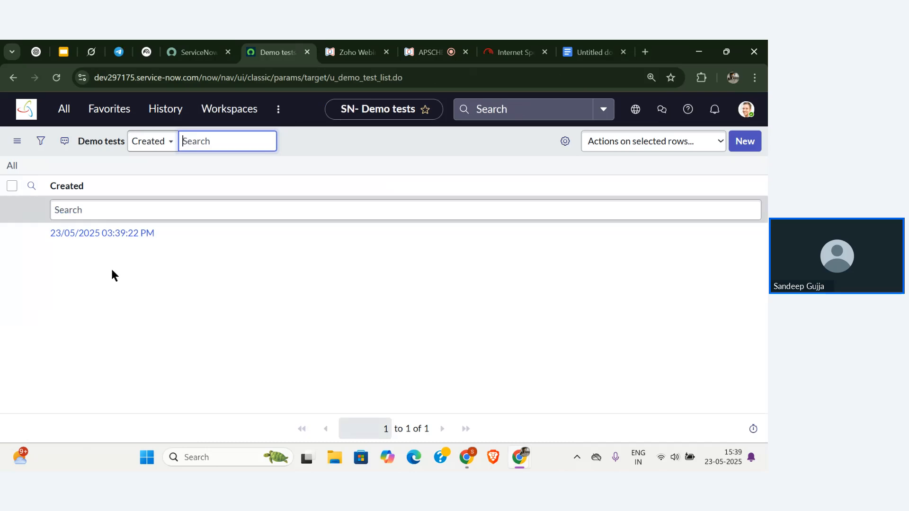
pyautogui.click(29, 115)
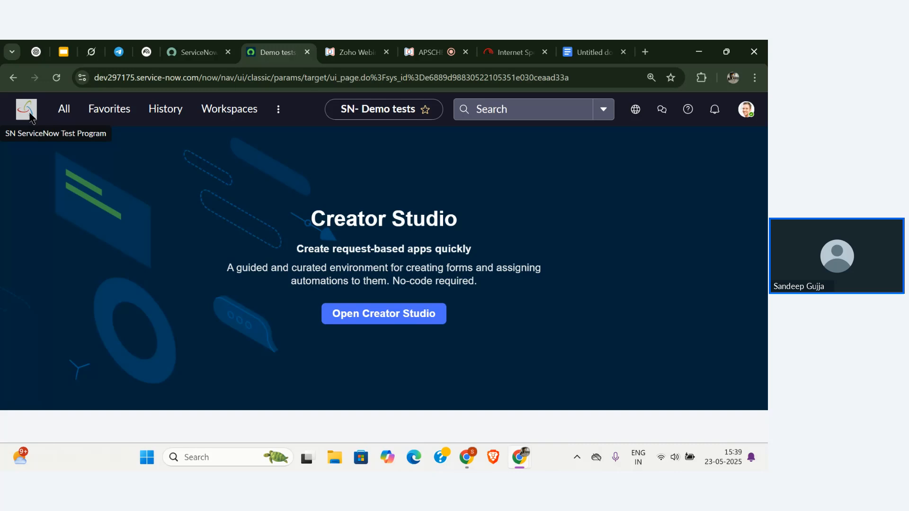
pyautogui.click(63, 110)
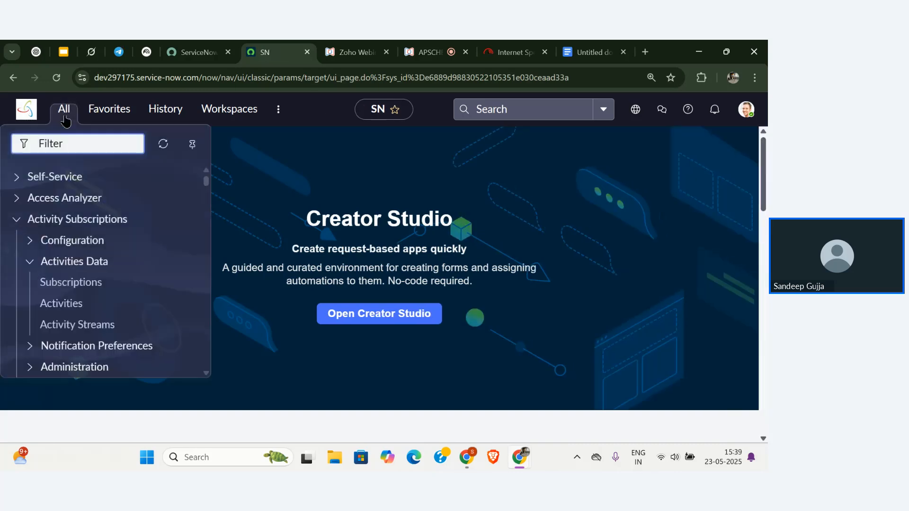
pyautogui.click(273, 163)
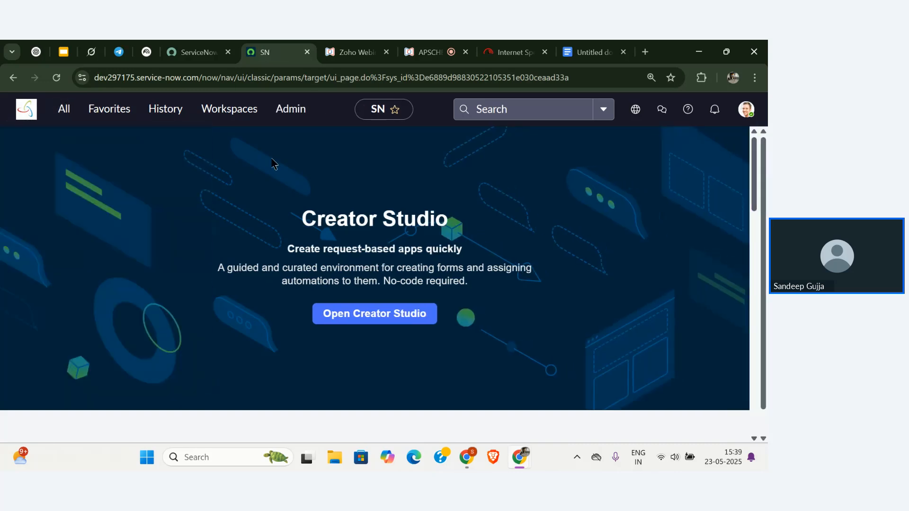
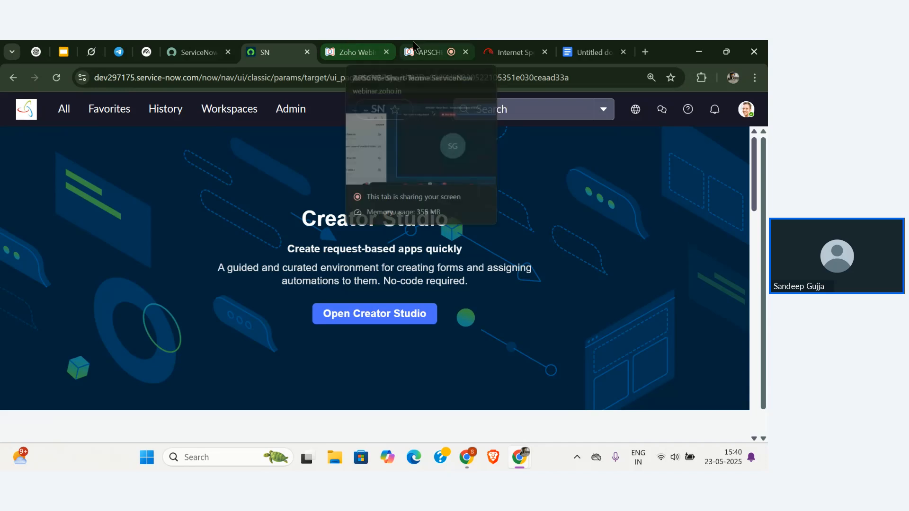
# Scroll through the audience questions on the webinar presenter page.
pyautogui.click(429, 52)
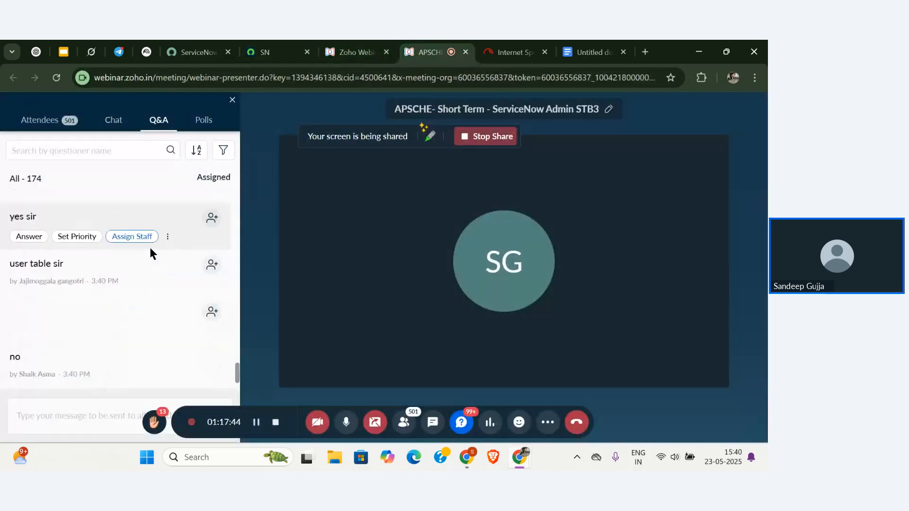
pyautogui.scroll(-1, 150, 247)
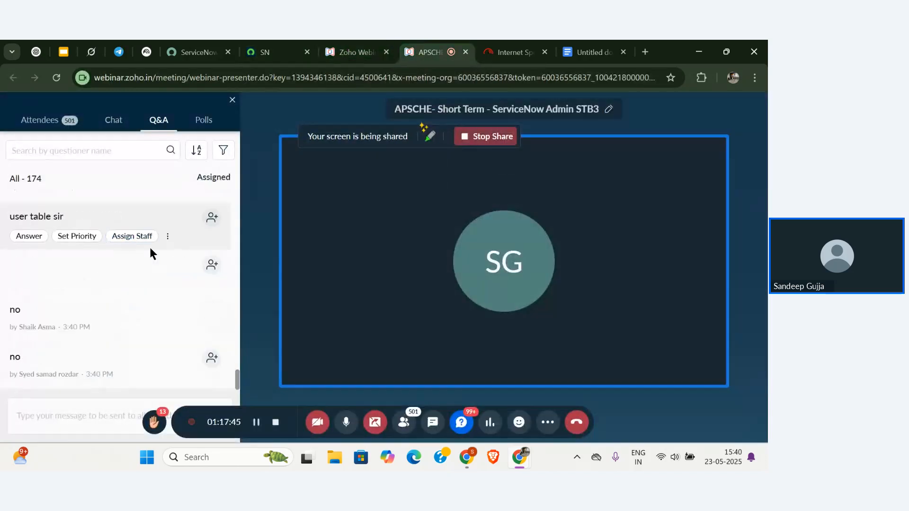
pyautogui.scroll(5, 173, 290)
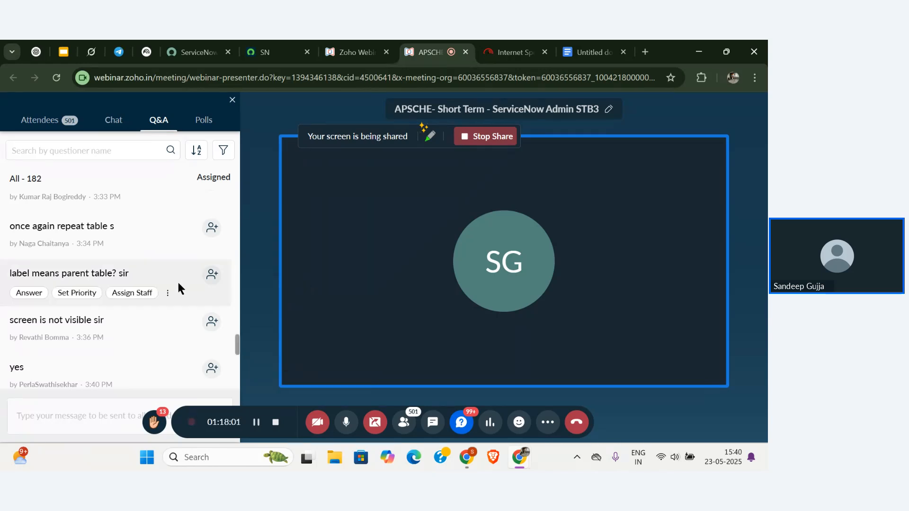
pyautogui.scroll(-3, 178, 284)
pyautogui.scroll(-5, 178, 282)
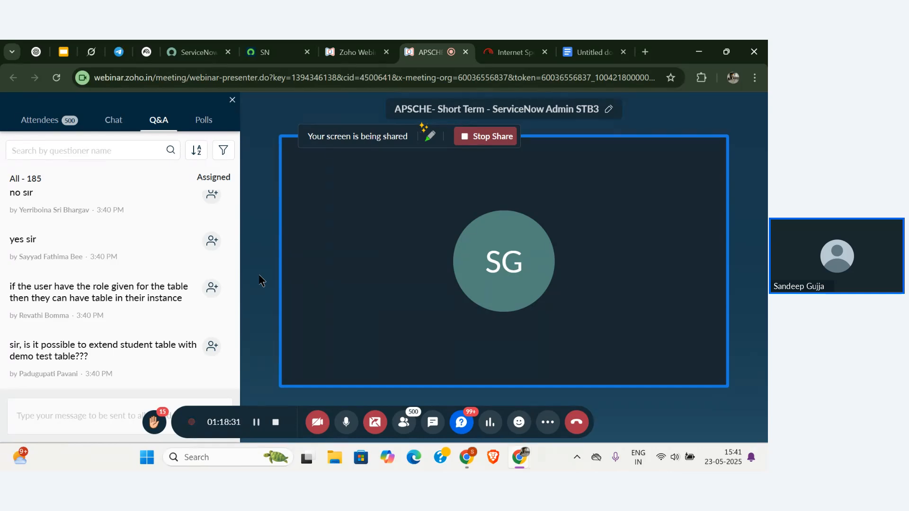
pyautogui.scroll(-1, 122, 292)
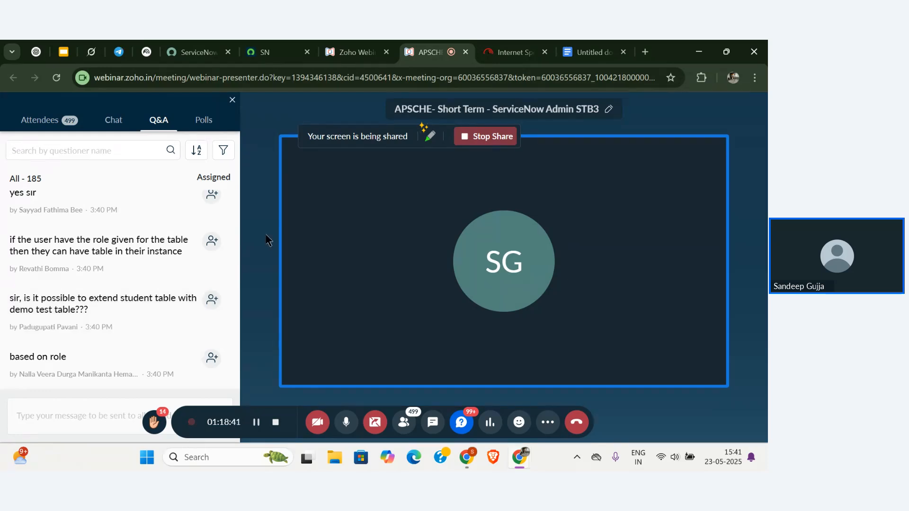
# Filter ServiceNow's All menu by 'student' to reveal Student > Students, then return to the webinar.
pyautogui.click(263, 51)
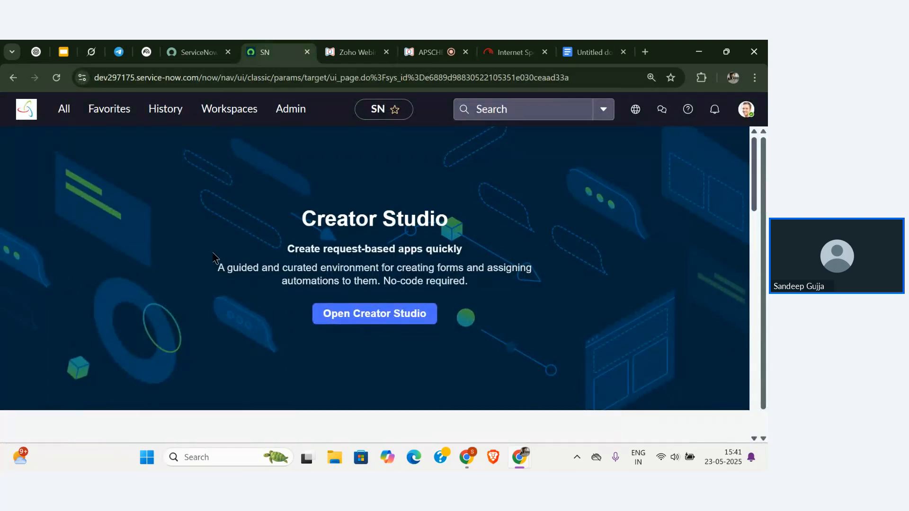
pyautogui.click(63, 109)
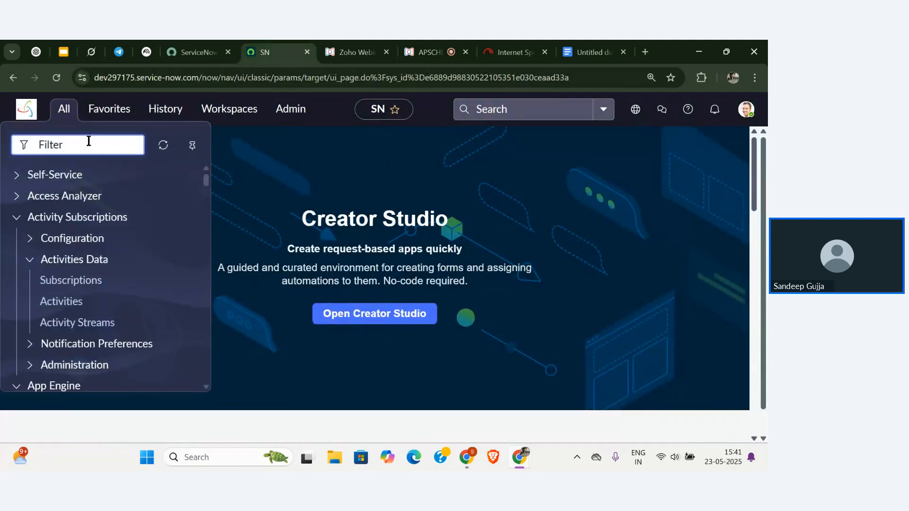
pyautogui.write('studeent')
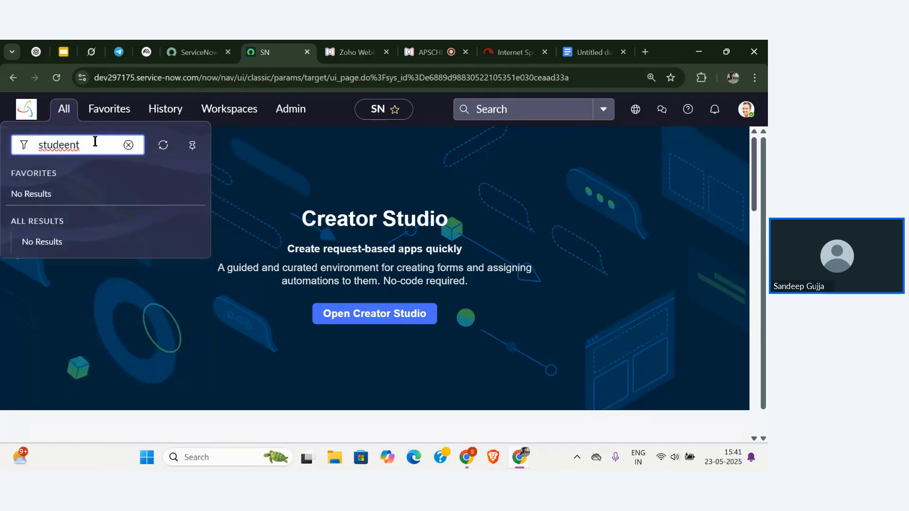
pyautogui.press('BackSpace')
pyautogui.press('BackSpace')
pyautogui.press('BackSpace')
pyautogui.press('BackSpace')
pyautogui.write('ent')
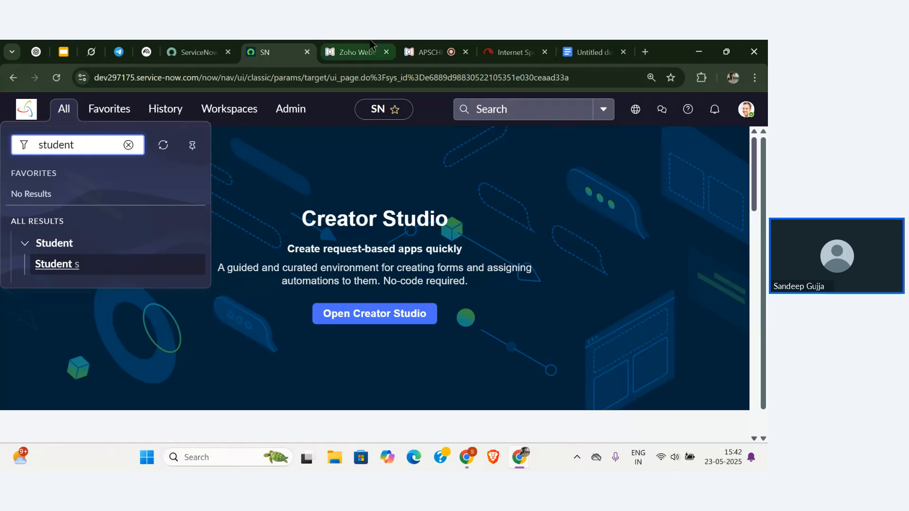
pyautogui.click(427, 53)
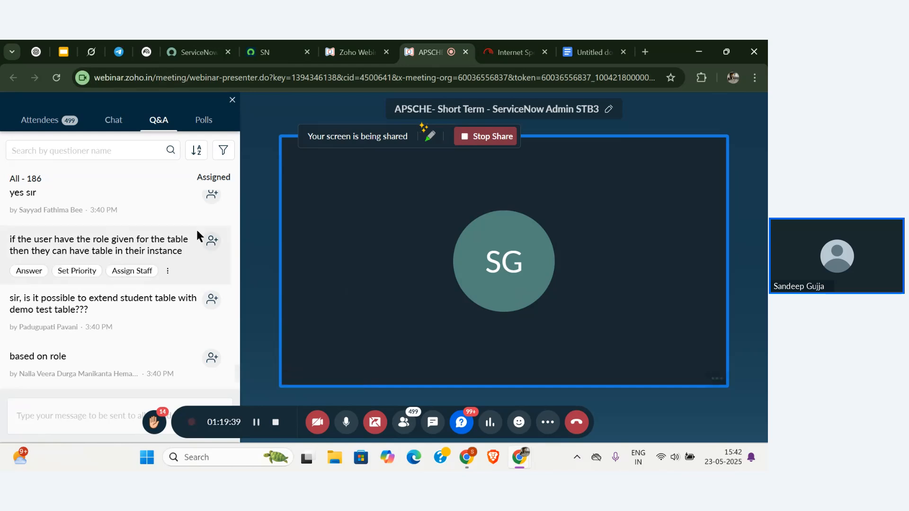
# Scroll to the newest webinar question, then return to ServiceNow's Creator Studio page.
pyautogui.scroll(-2, 197, 230)
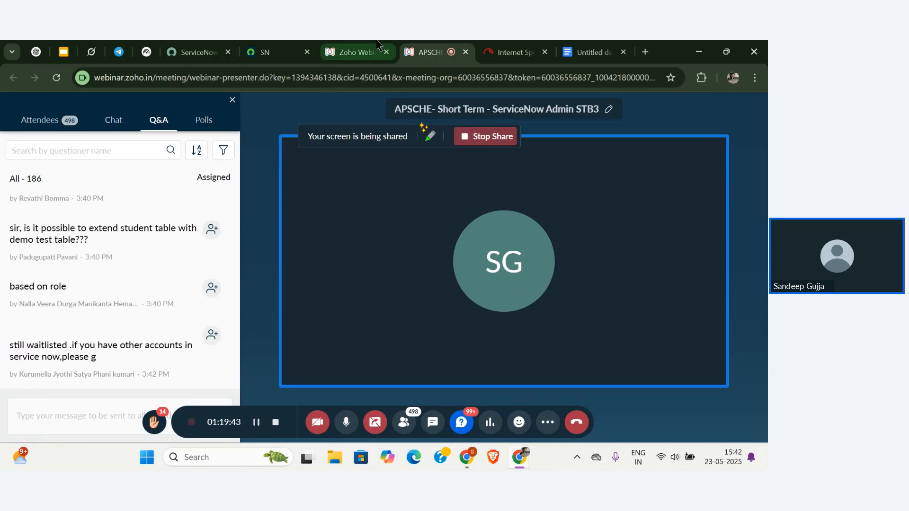
pyautogui.click(270, 52)
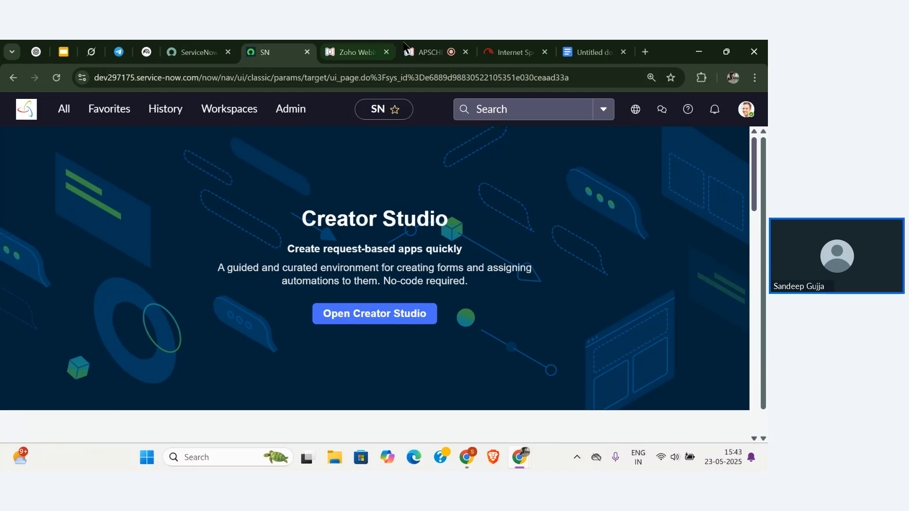
# Below the Child table item, add a 'Custom Table :' heading with an empty bullet beneath.
pyautogui.click(570, 45)
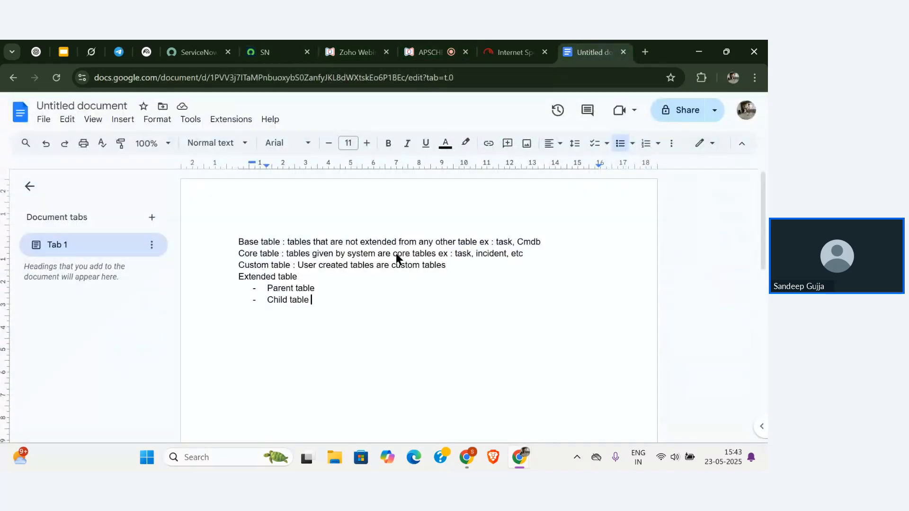
pyautogui.press('Return')
pyautogui.press('BackSpace')
pyautogui.press('BackSpace')
pyautogui.hotkey('shift', 'Return')
pyautogui.press('Return')
pyautogui.press('BackSpace')
pyautogui.press('BackSpace')
pyautogui.press('Return')
pyautogui.press('BackSpace')
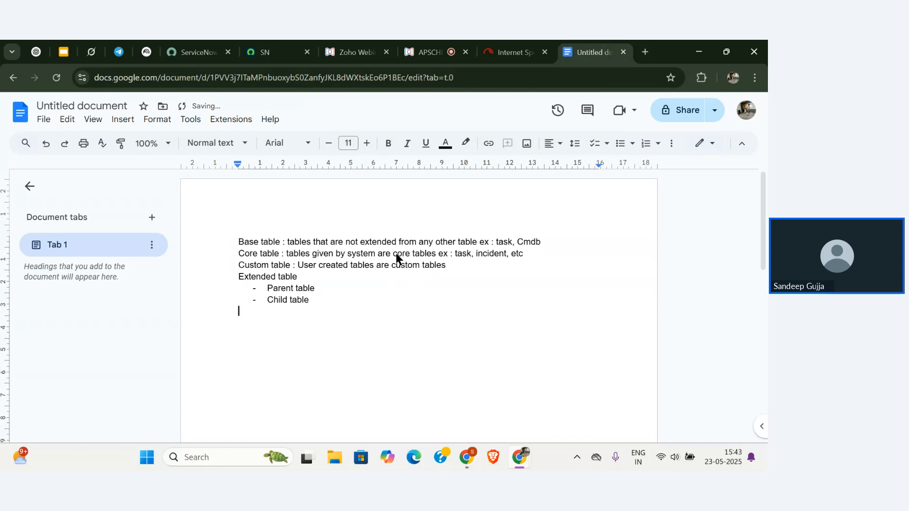
pyautogui.press('Return')
pyautogui.write('Custom Table :')
pyautogui.press('Return')
pyautogui.click(620, 144)
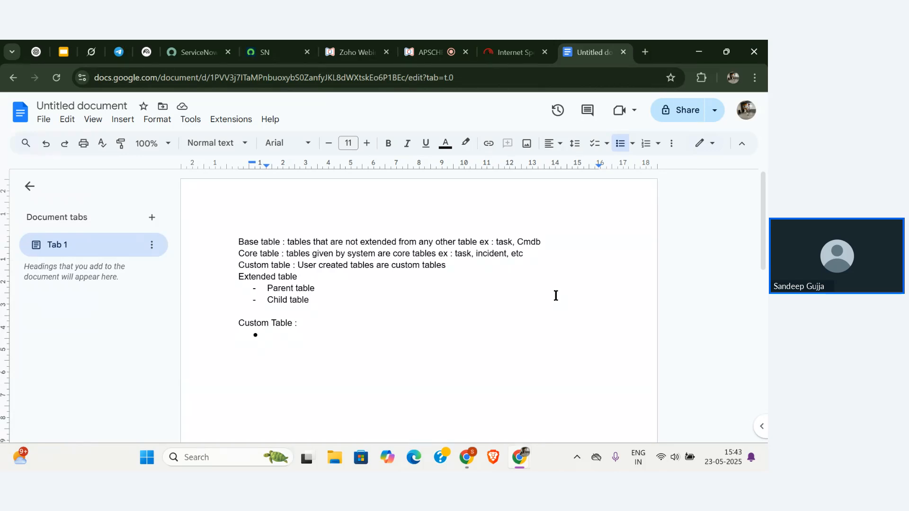
pyautogui.click(429, 52)
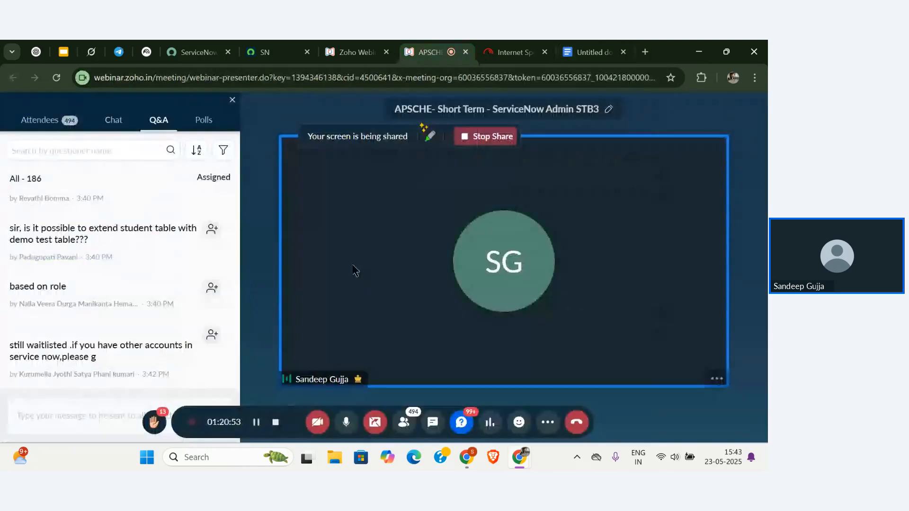
pyautogui.click(347, 422)
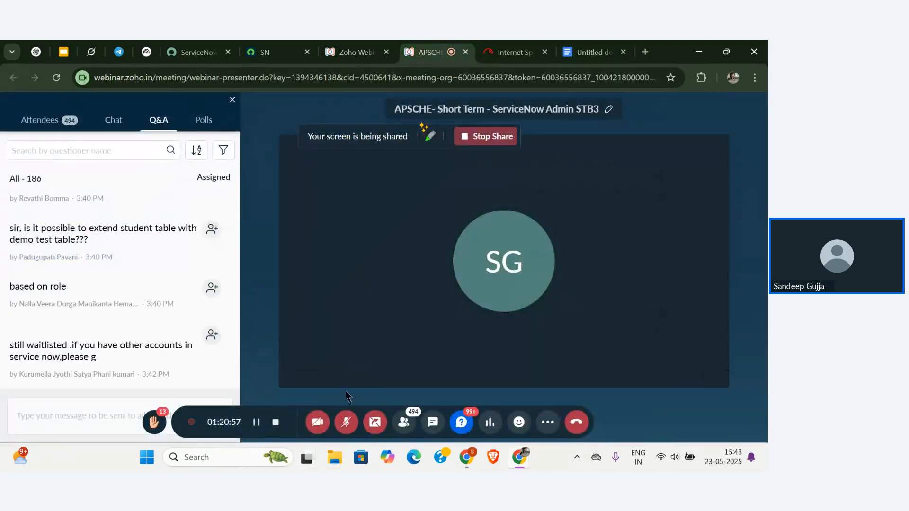
pyautogui.click(344, 425)
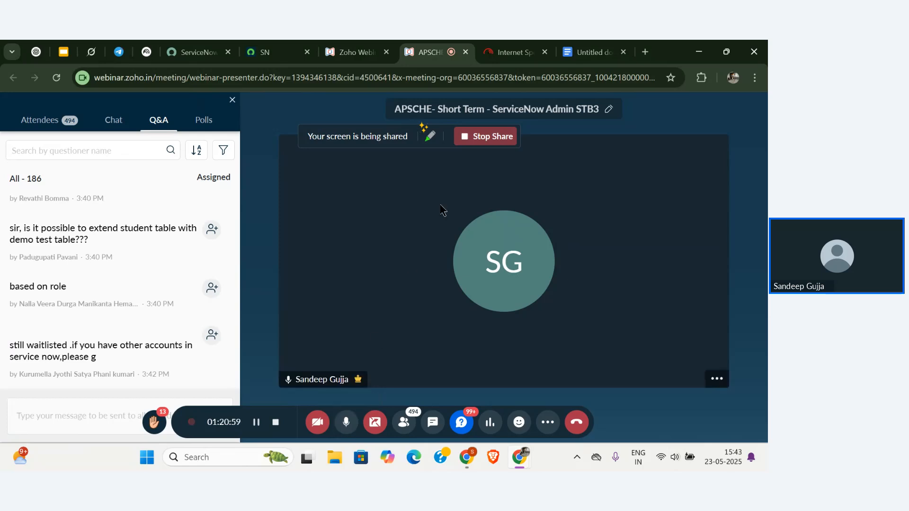
pyautogui.click(584, 52)
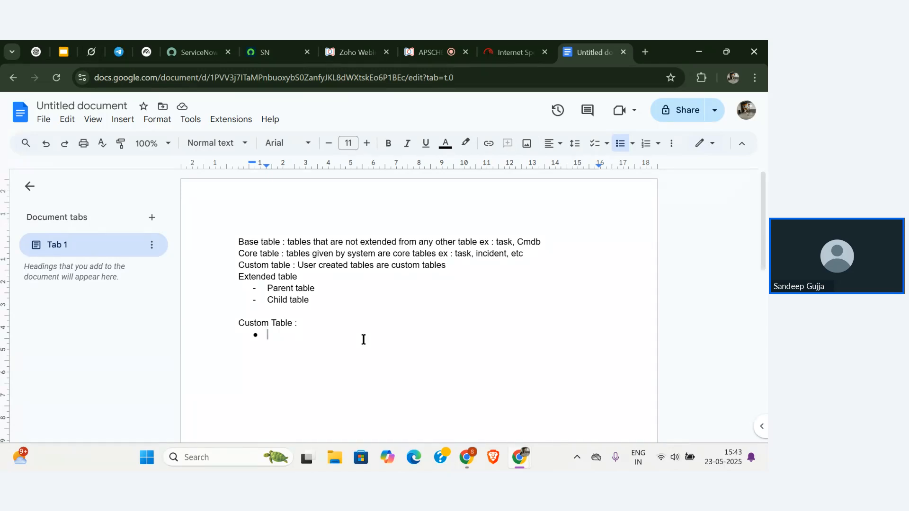
# Enter bullets 'u_table name - api name for table', '6 fields' and '4 acls (Access control list)'.
pyautogui.write('u ')
pyautogui.write('tabe')
pyautogui.press('BackSpace')
pyautogui.write('le')
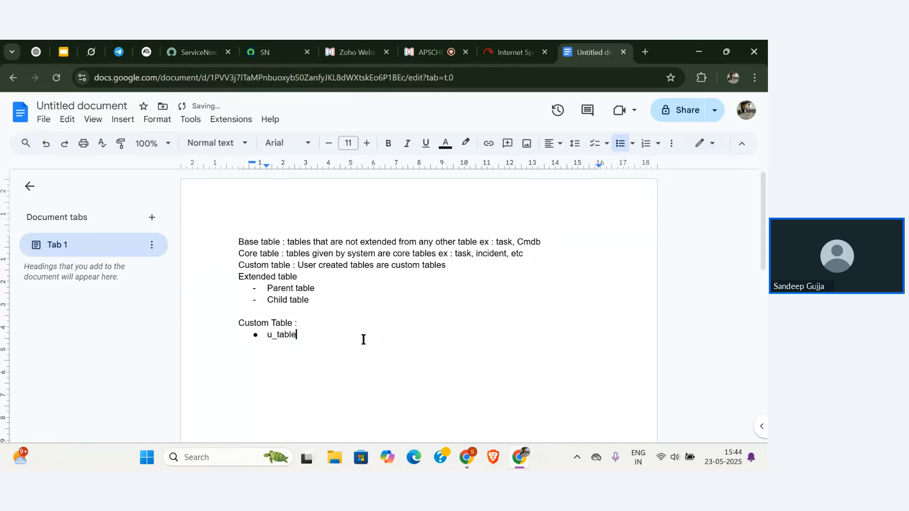
pyautogui.write(' name ')
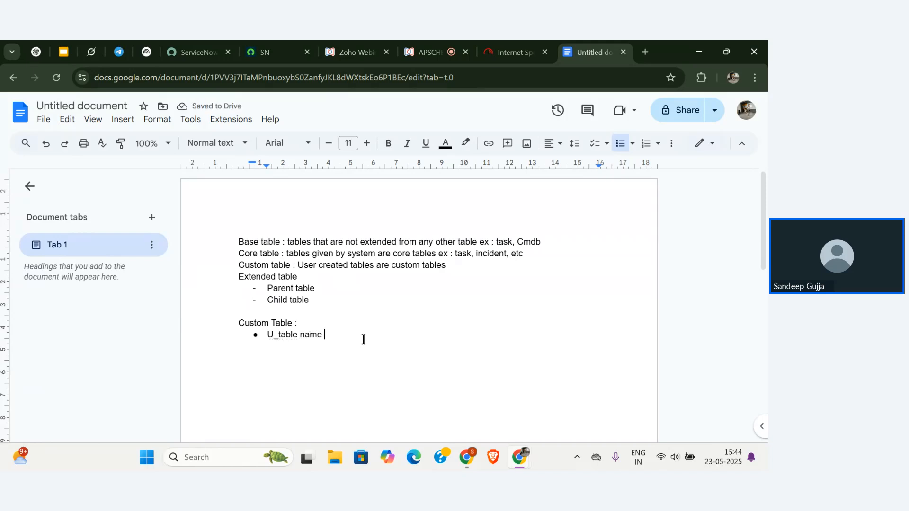
pyautogui.write('- api name for table')
pyautogui.press('Return')
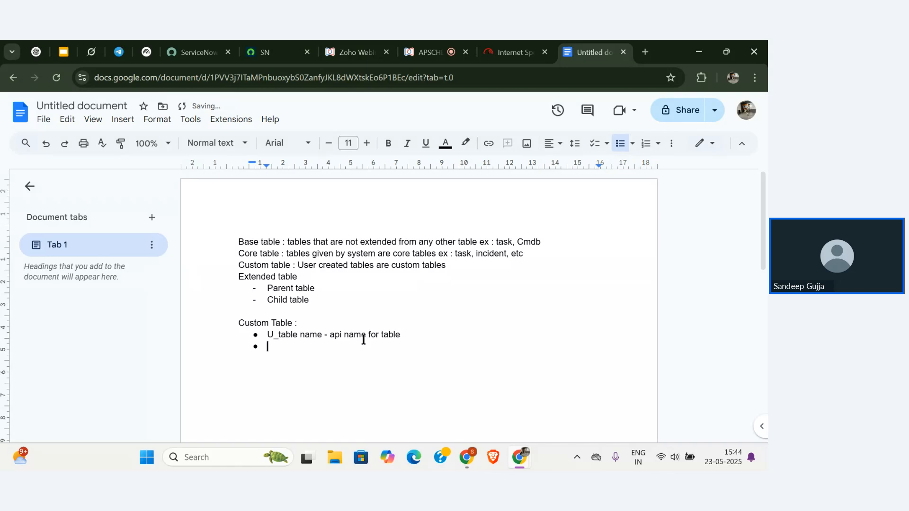
pyautogui.write('6 fields')
pyautogui.press('Return')
pyautogui.write('4 acls')
pyautogui.press('Return')
pyautogui.click(298, 360)
pyautogui.write('()')
pyautogui.press('BackSpace')
pyautogui.write('Access ')
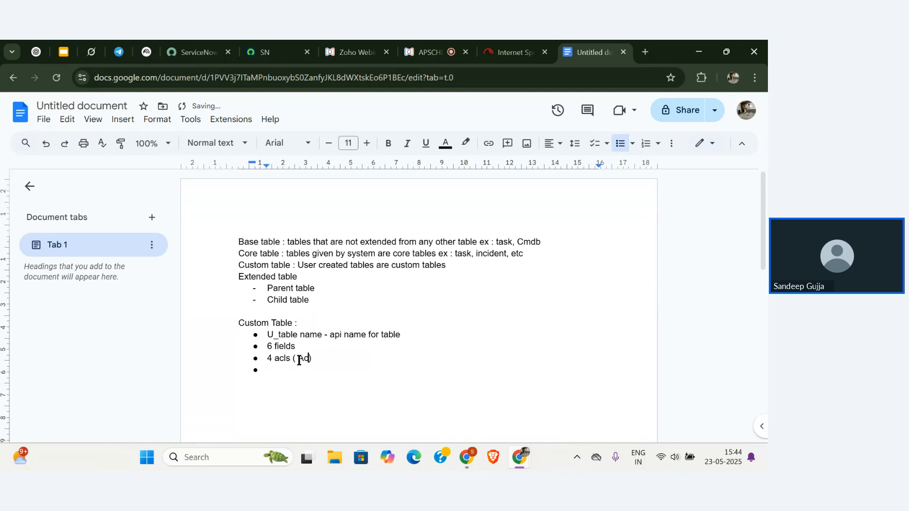
pyautogui.write('control list')
# Write the bullet 'One role is created - u_tablename_user' in the Custom Table notes.
pyautogui.click(292, 374)
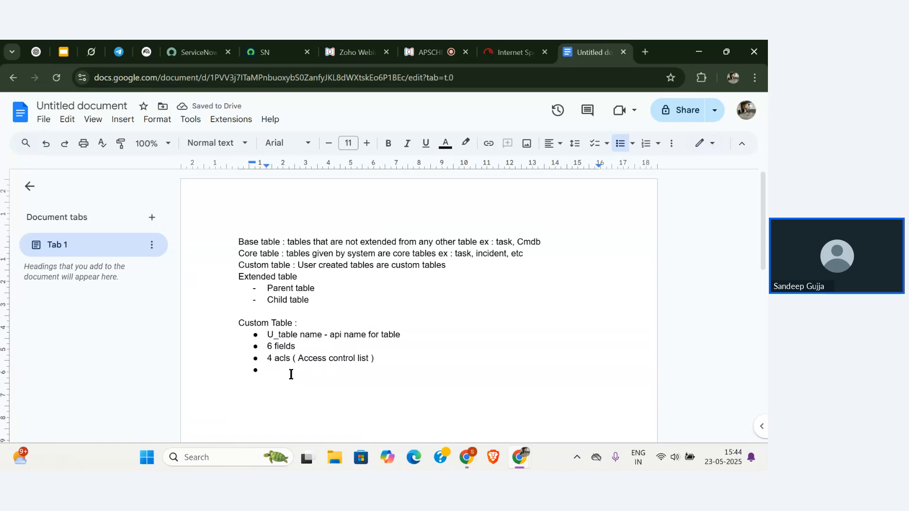
pyautogui.write('One role is crea')
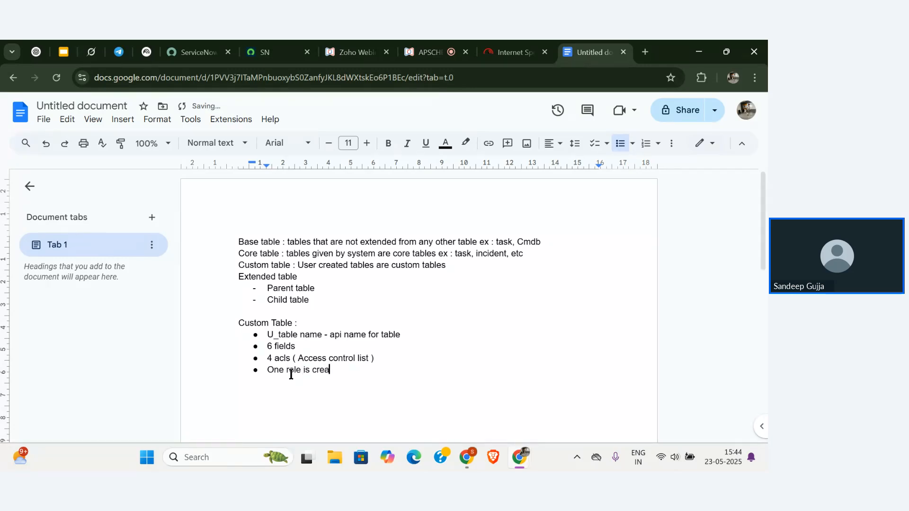
pyautogui.write('ted -')
pyautogui.write('u_')
pyautogui.write('tab')
pyautogui.write('le')
pyautogui.write('namw')
pyautogui.press('BackSpace')
pyautogui.press('BackSpace')
pyautogui.press('BackSpace')
pyautogui.press('BackSpace')
pyautogui.write('name')
pyautogui.press('BackSpace')
pyautogui.write('_user')
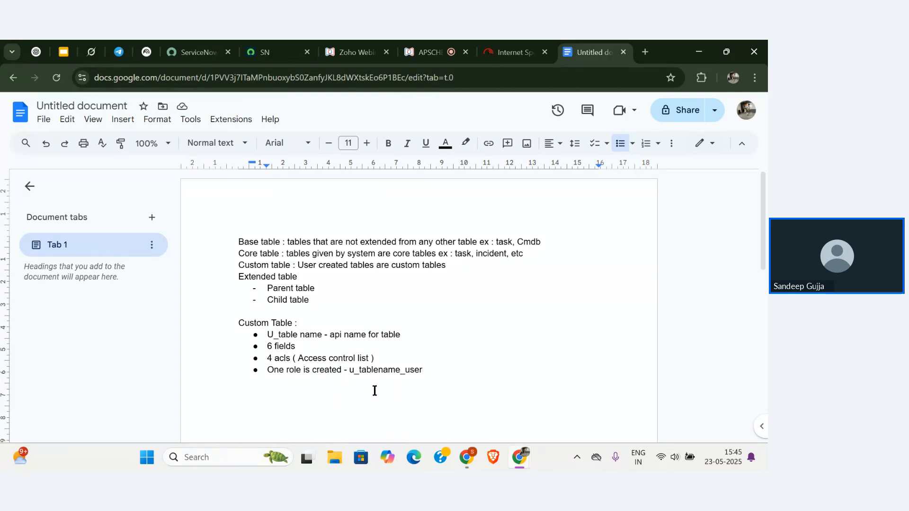
pyautogui.click(272, 53)
# Open the 'Table / Student' definition (u_student) from ServiceNow's History list.
pyautogui.click(184, 118)
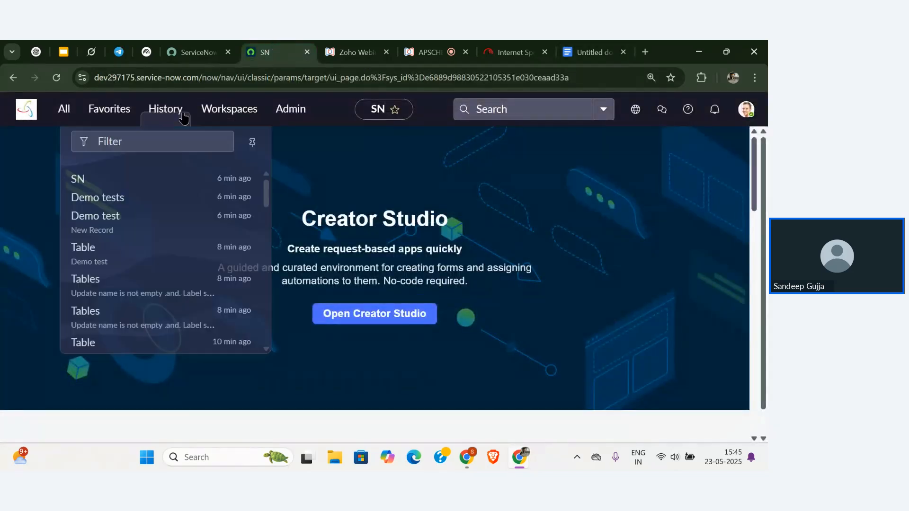
pyautogui.scroll(-2, 137, 292)
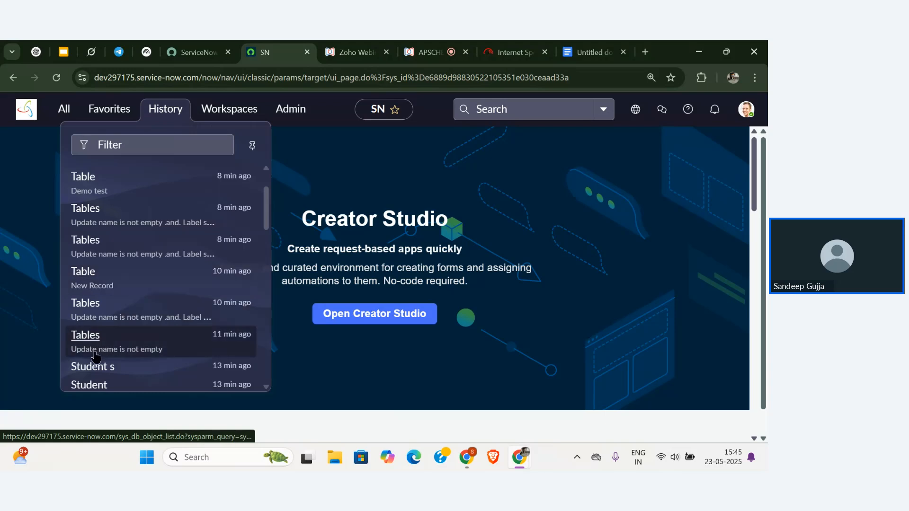
pyautogui.scroll(-3, 101, 326)
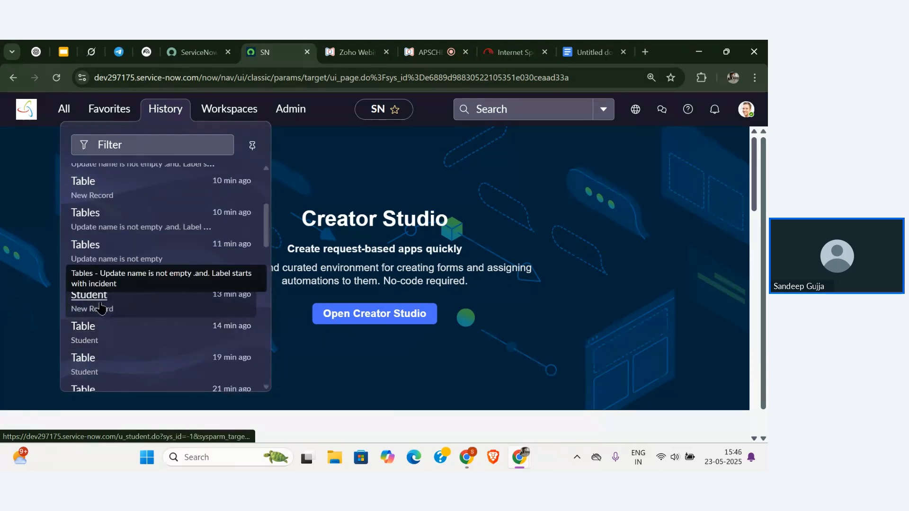
pyautogui.click(85, 334)
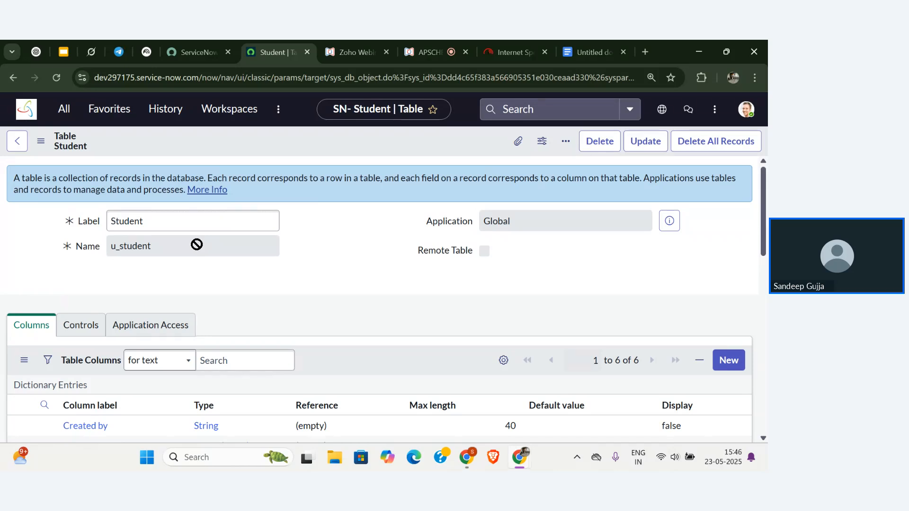
# Show the Student table's Controls tab, with user role u_student_user.
pyautogui.scroll(-2, 197, 244)
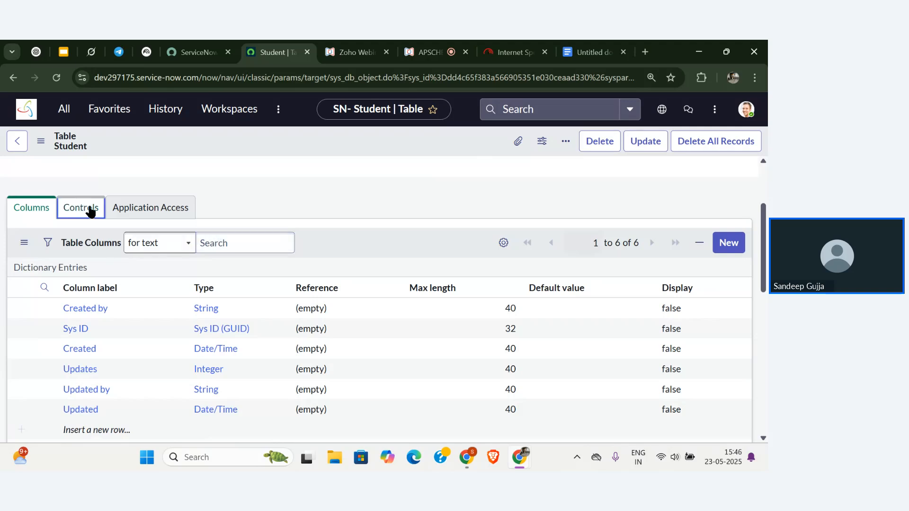
pyautogui.click(80, 208)
pyautogui.scroll(-2, 280, 286)
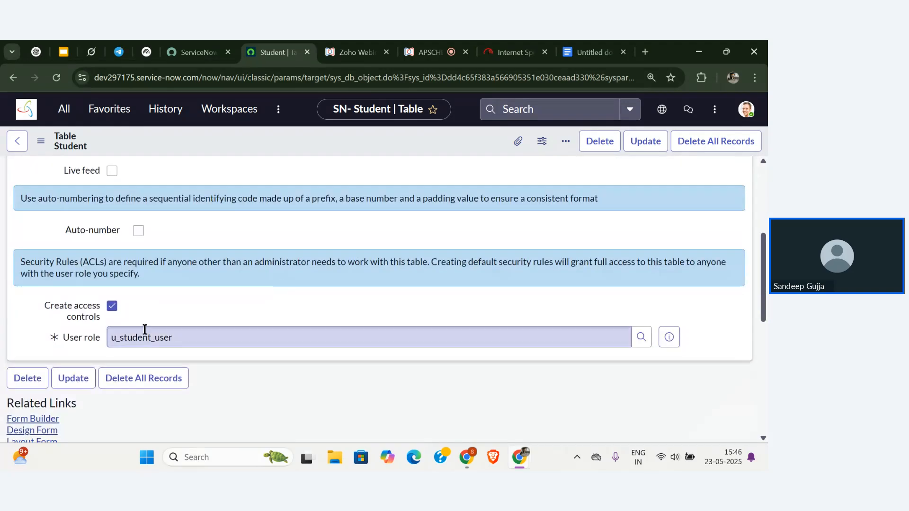
pyautogui.scroll(4, 144, 332)
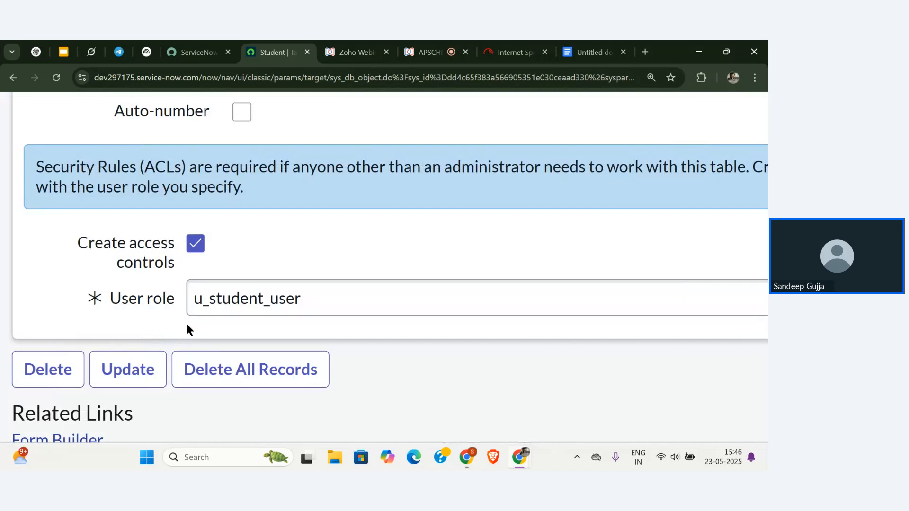
pyautogui.scroll(3, 186, 324)
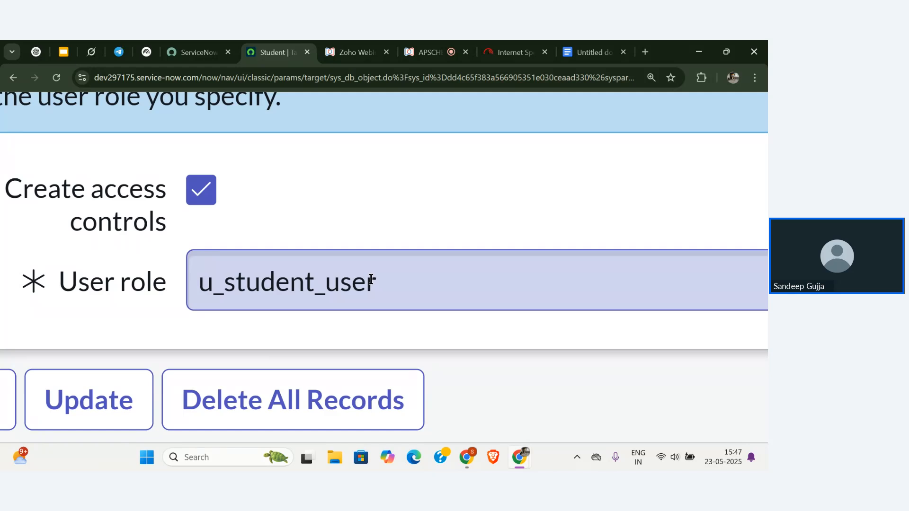
pyautogui.hotkey('ctrl', '0')
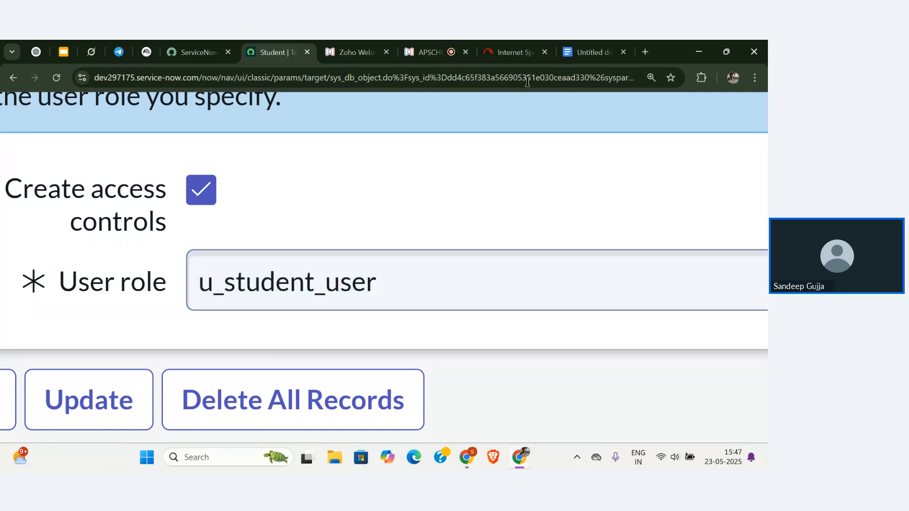
pyautogui.click(427, 52)
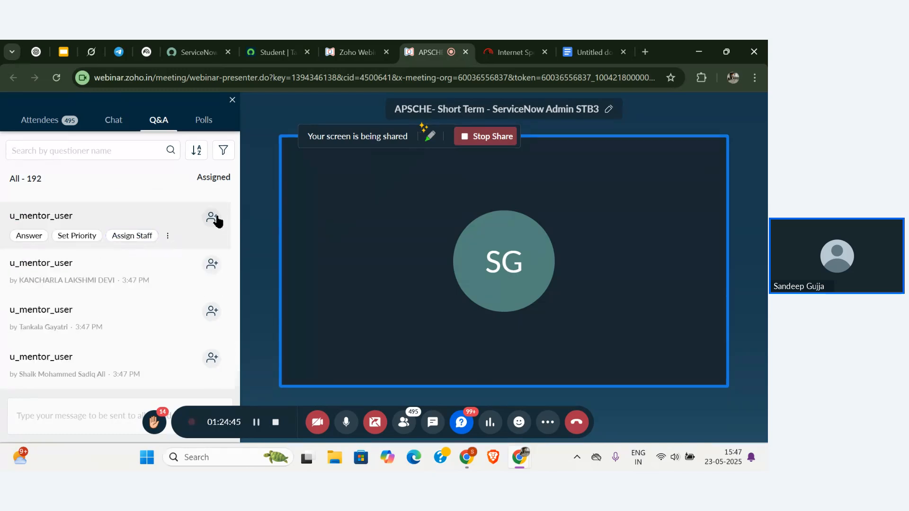
pyautogui.click(275, 52)
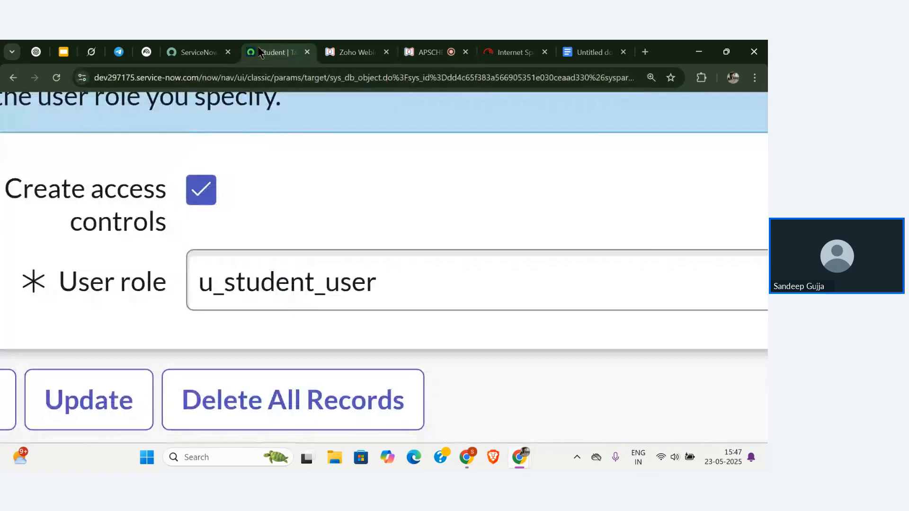
# Switch to the Columns tab and review the six default columns like Created by and Sys ID.
pyautogui.scroll(-5, 295, 264)
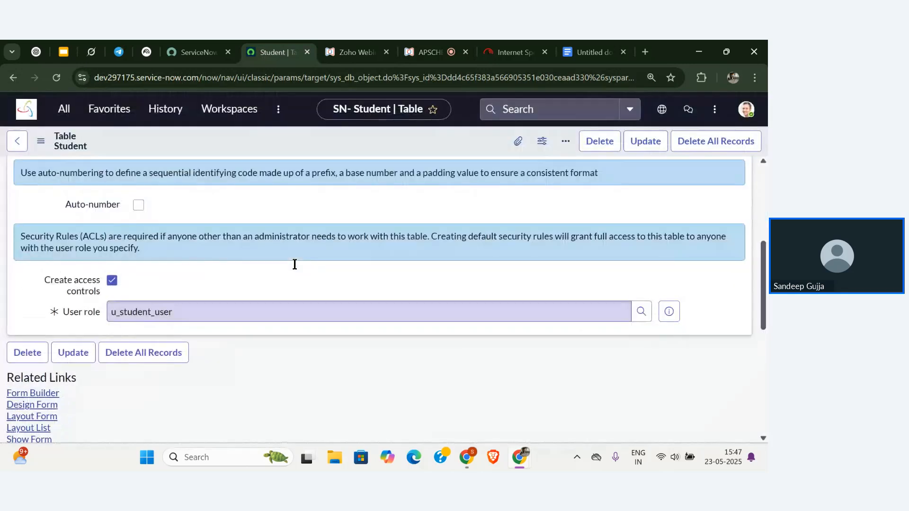
pyautogui.scroll(4, 295, 265)
pyautogui.scroll(1, 295, 265)
pyautogui.scroll(1, 294, 268)
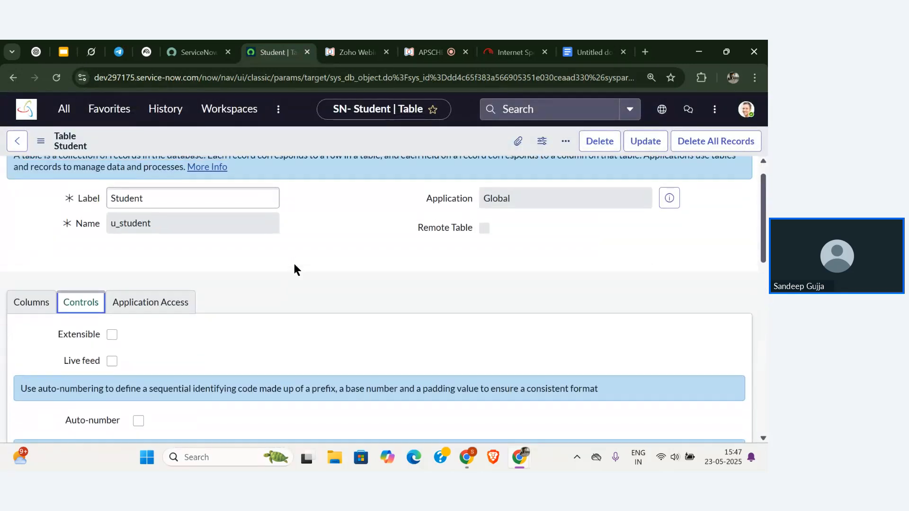
pyautogui.click(32, 334)
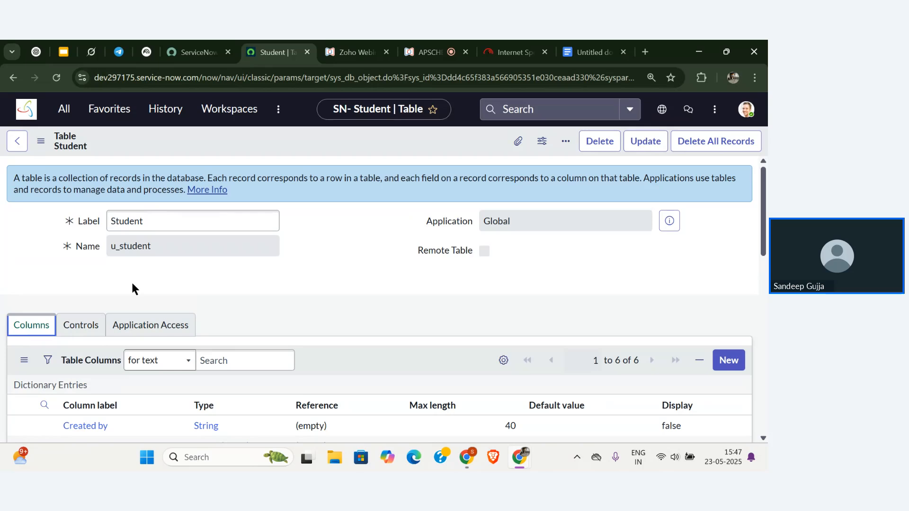
pyautogui.scroll(-4, 131, 281)
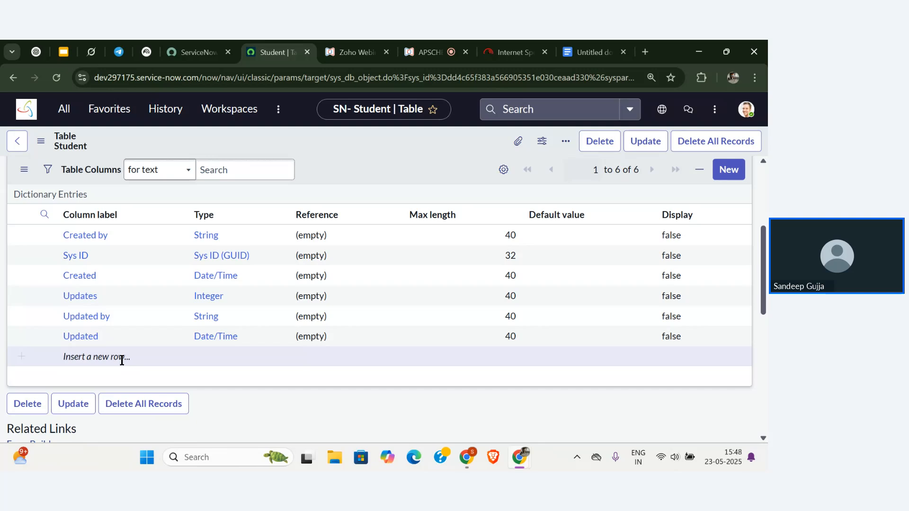
pyautogui.scroll(4, 122, 360)
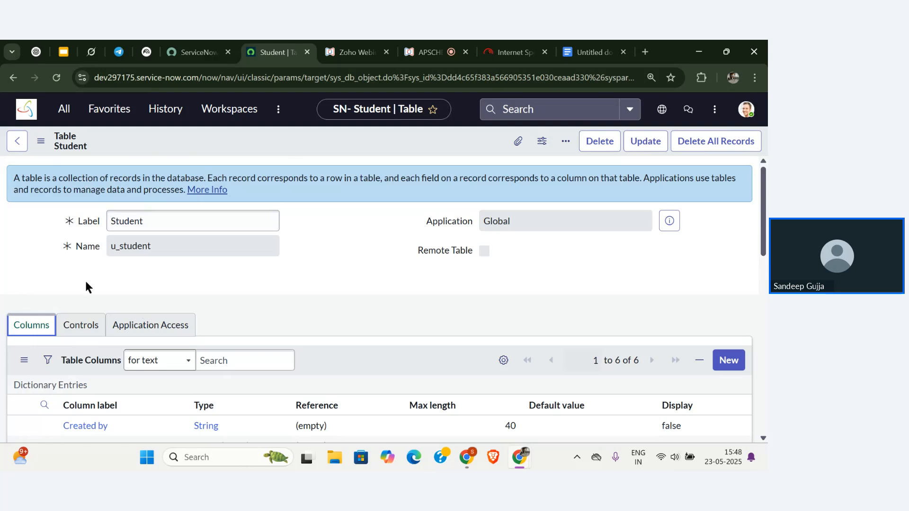
pyautogui.scroll(-2, 95, 282)
pyautogui.scroll(-2, 105, 333)
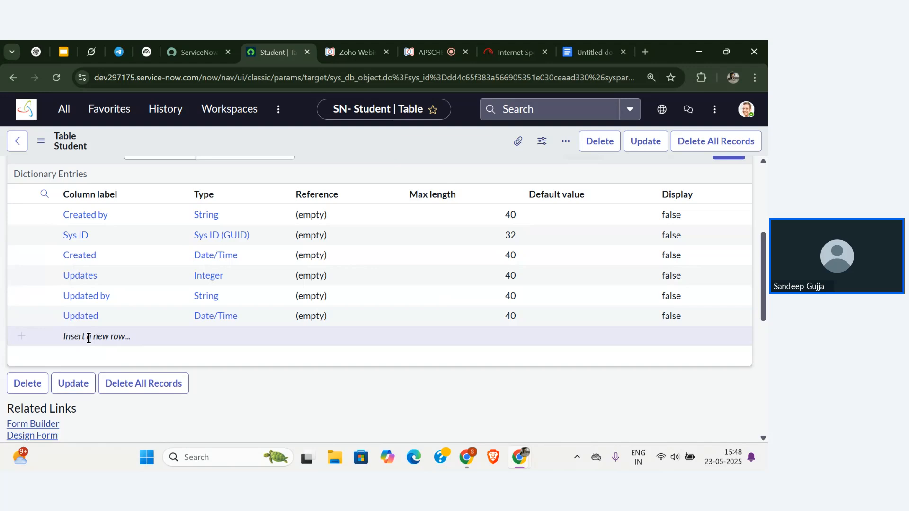
# Insert a new Student table column labelled 'First Name'.
pyautogui.doubleClick(89, 338)
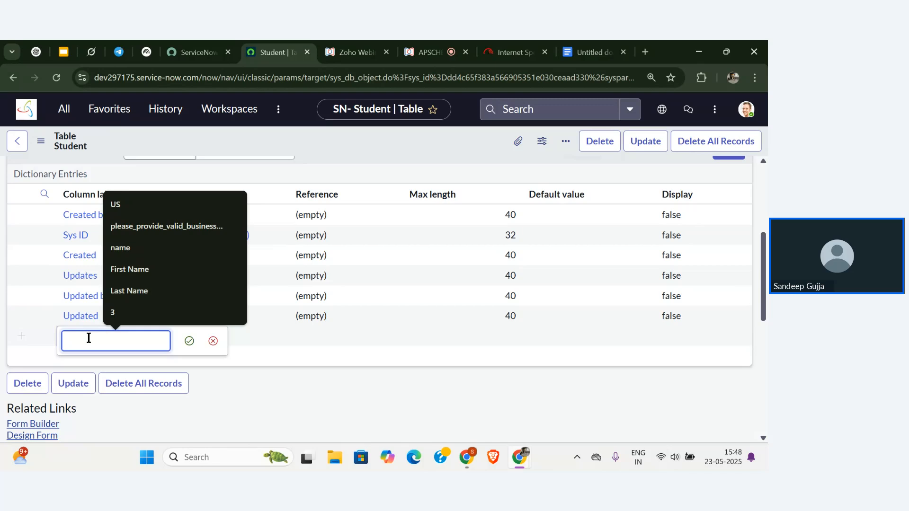
pyautogui.write('First ')
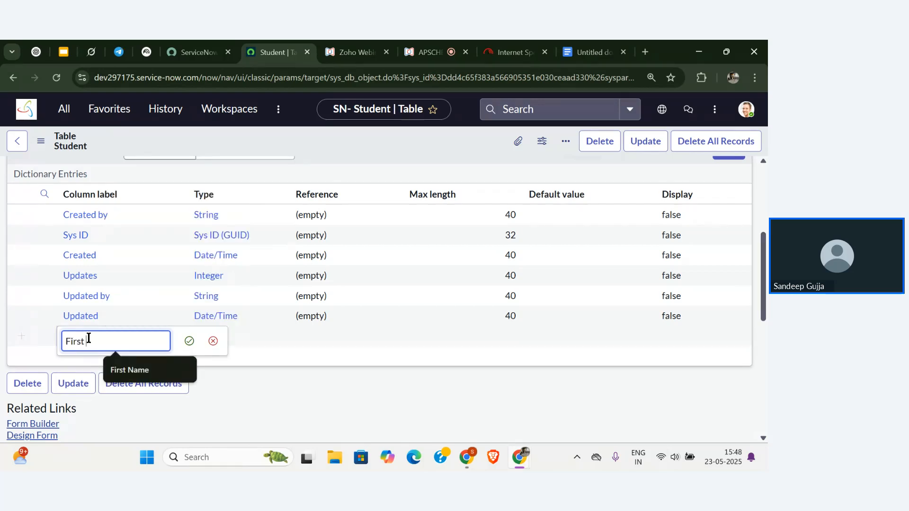
pyautogui.write('Name')
pyautogui.press('BackSpace')
pyautogui.press('BackSpace')
pyautogui.press('BackSpace')
pyautogui.write('ame')
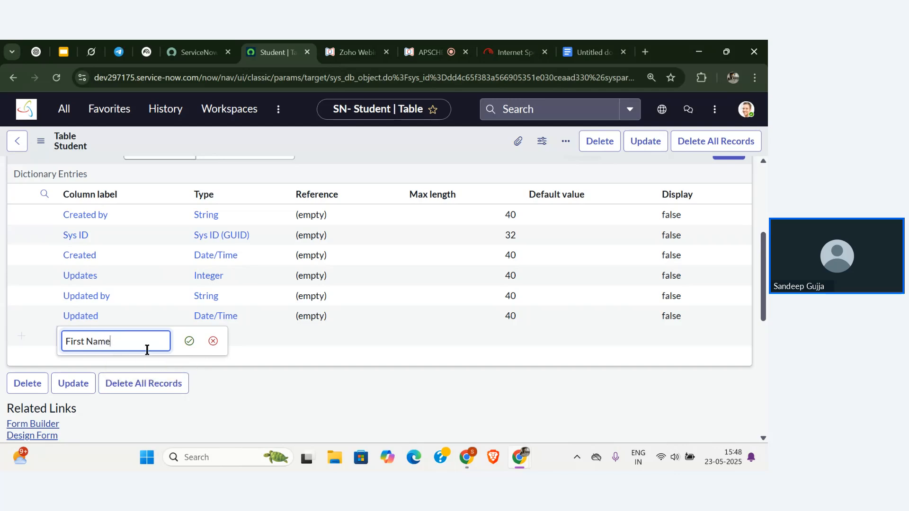
pyautogui.click(187, 347)
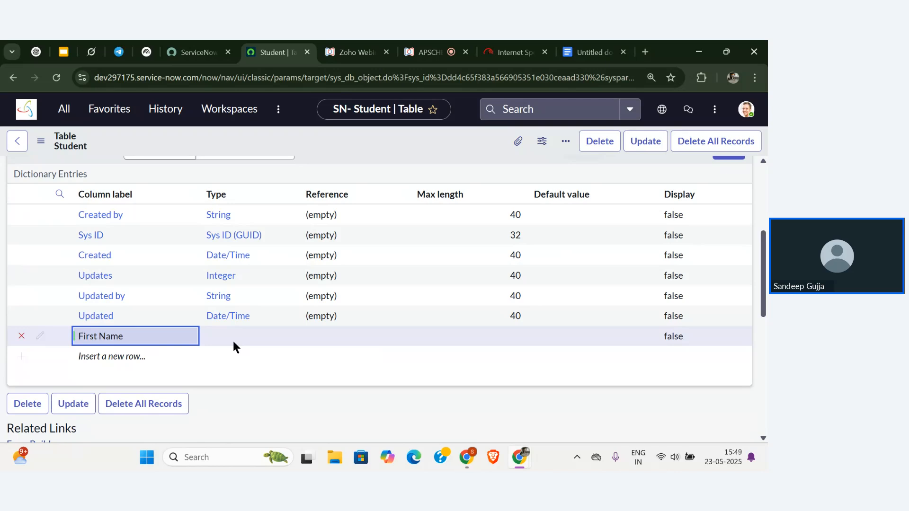
# Set the First Name column's type to String.
pyautogui.click(233, 341)
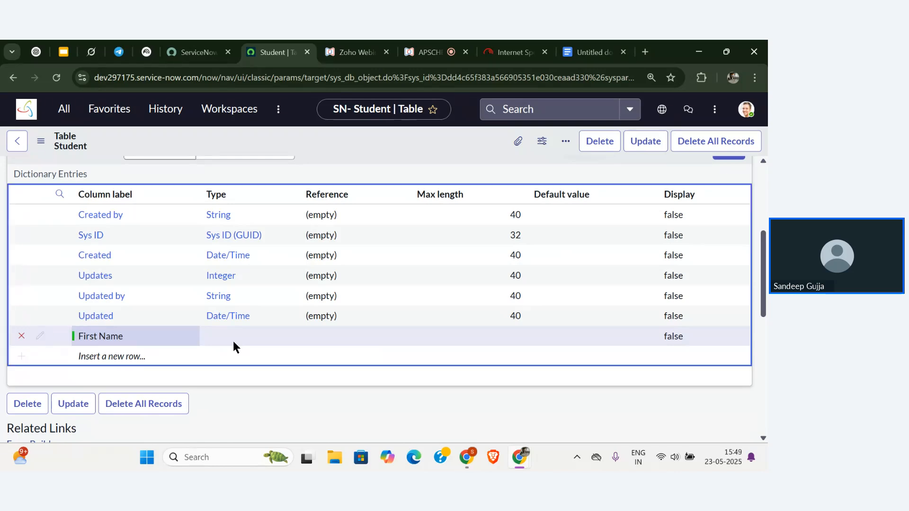
pyautogui.click(233, 341)
pyautogui.write('string')
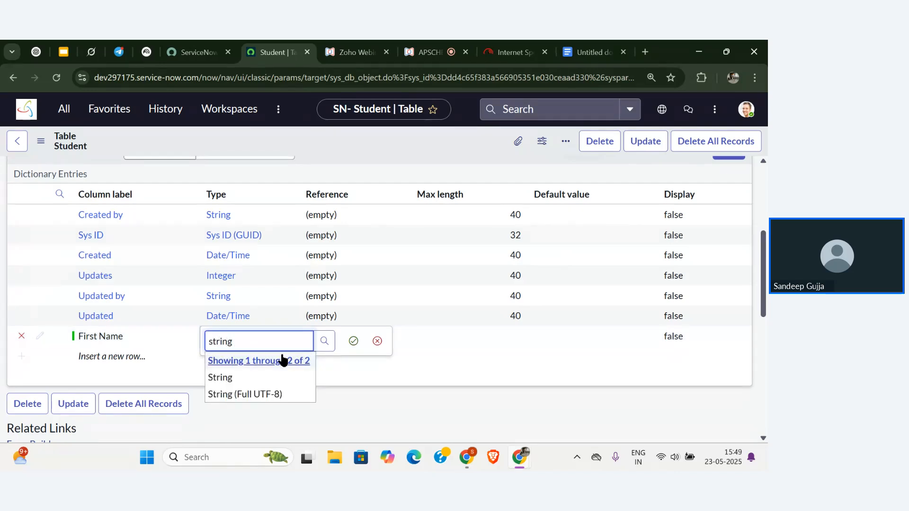
pyautogui.click(248, 378)
pyautogui.click(353, 342)
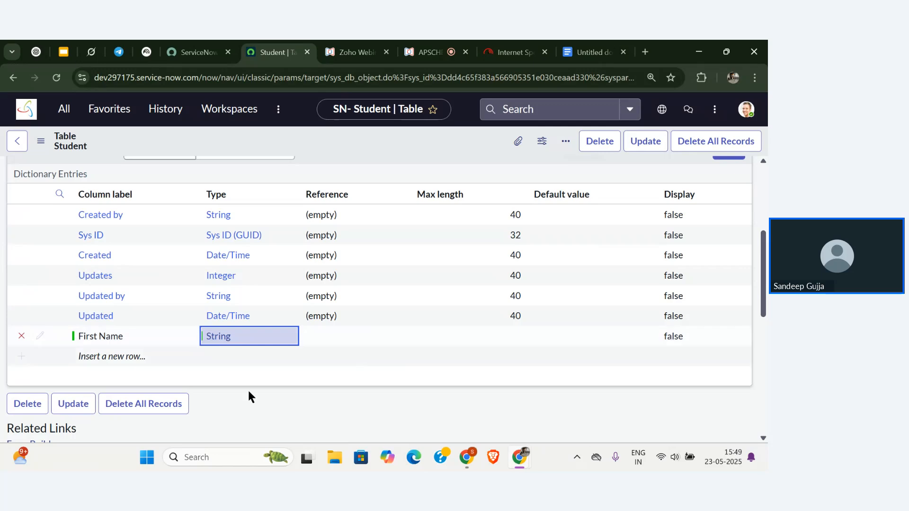
# Add a 'Last name' column of type String below First Name.
pyautogui.click(113, 361)
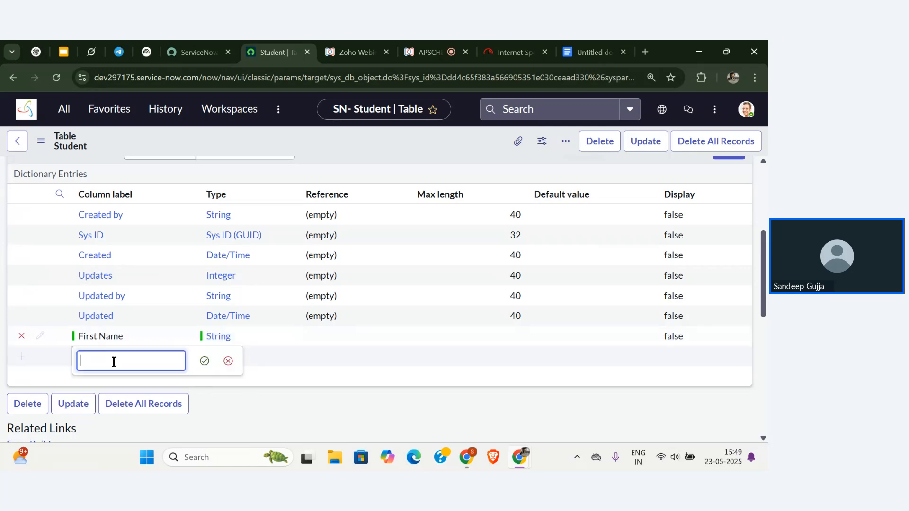
pyautogui.write('Las')
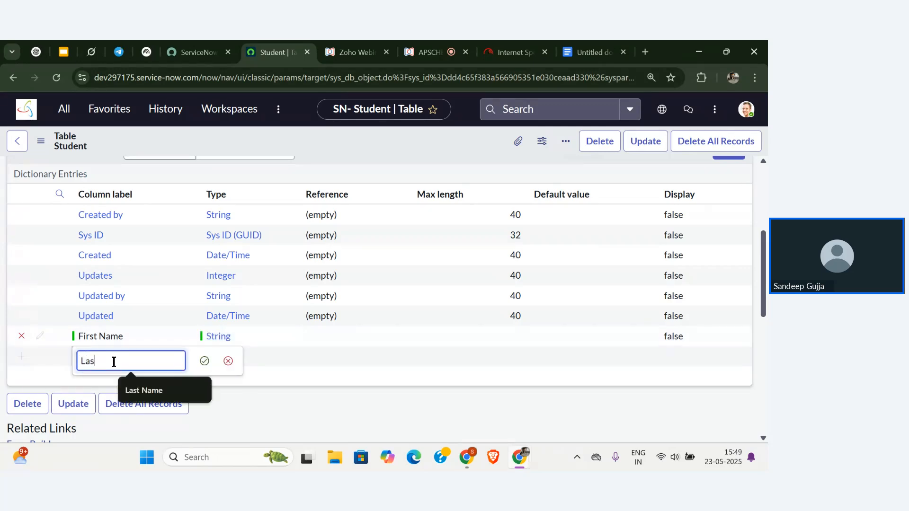
pyautogui.write('t name')
pyautogui.click(205, 362)
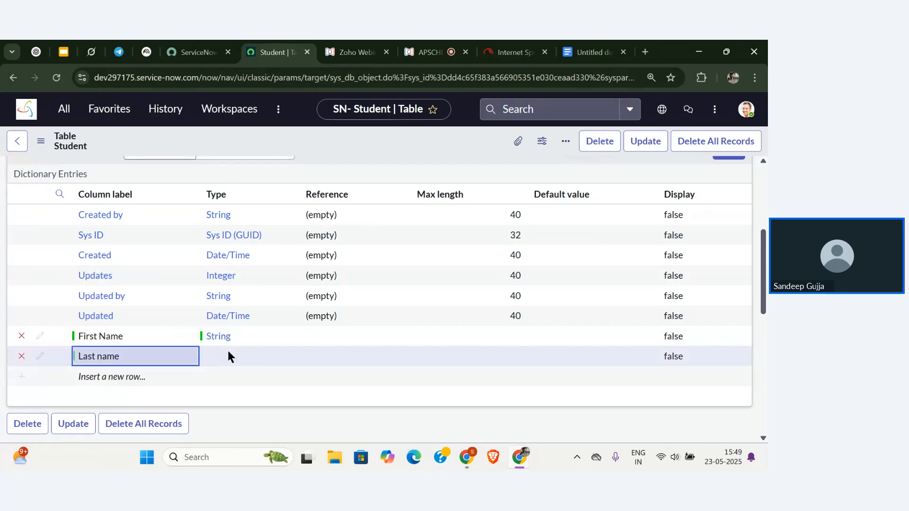
pyautogui.doubleClick(242, 358)
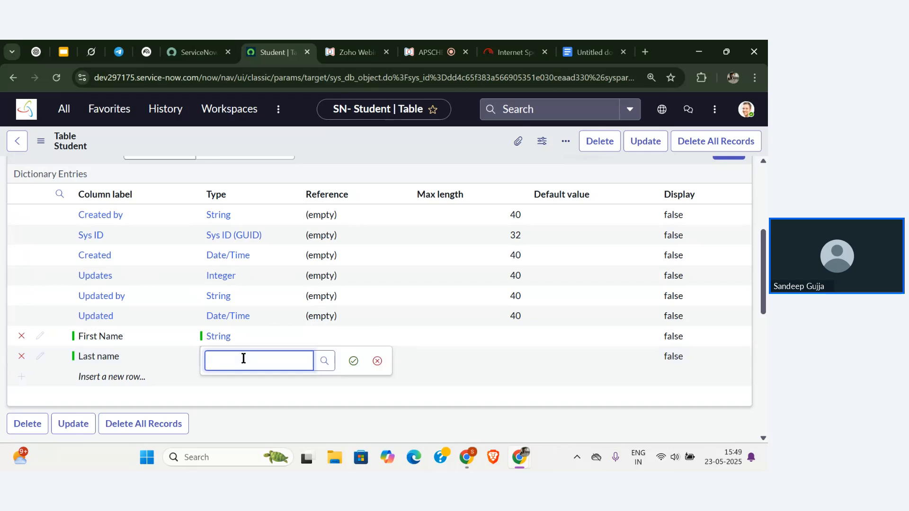
pyautogui.write('Ste=')
pyautogui.press('BackSpace')
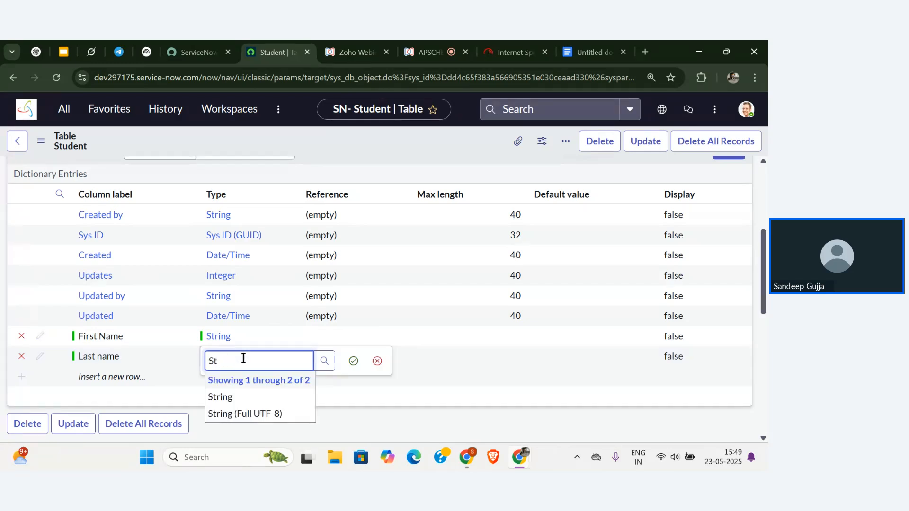
pyautogui.write('r')
pyautogui.click(232, 398)
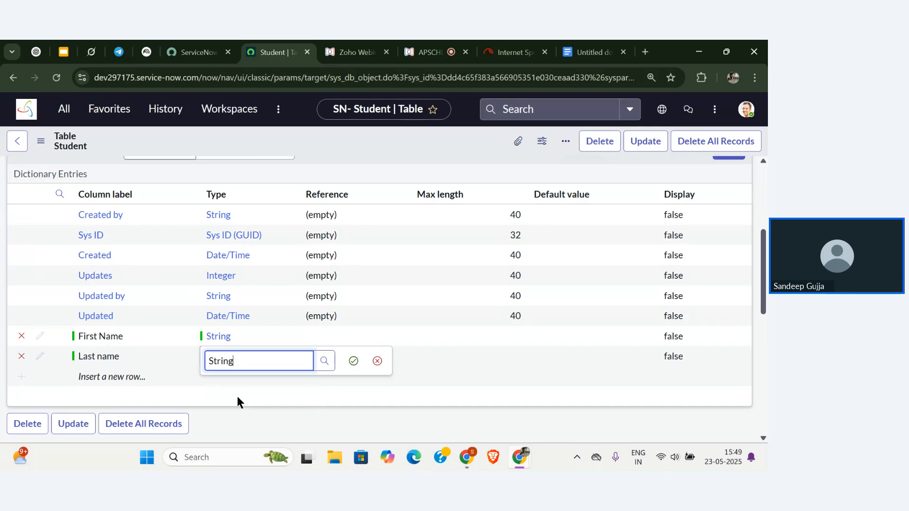
pyautogui.click(354, 361)
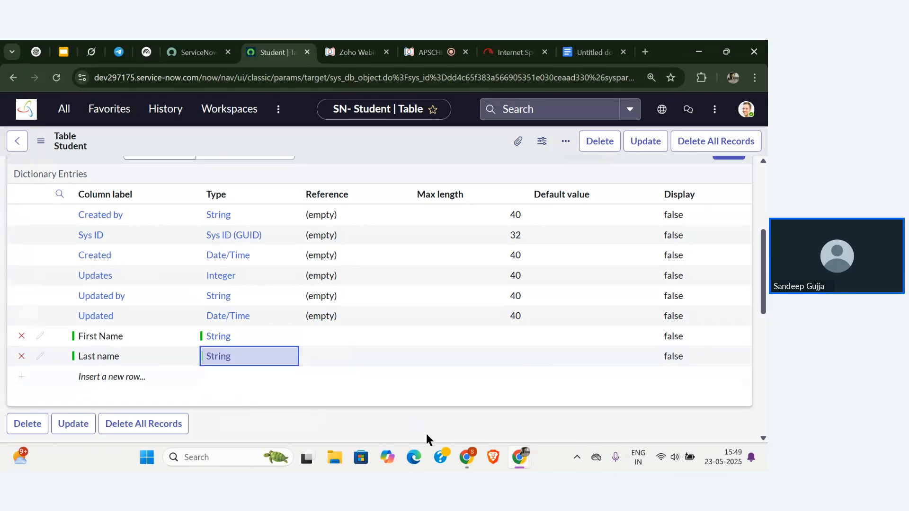
# Scroll through the Student table definition to review its six default and two new String columns.
pyautogui.scroll(-1, 408, 350)
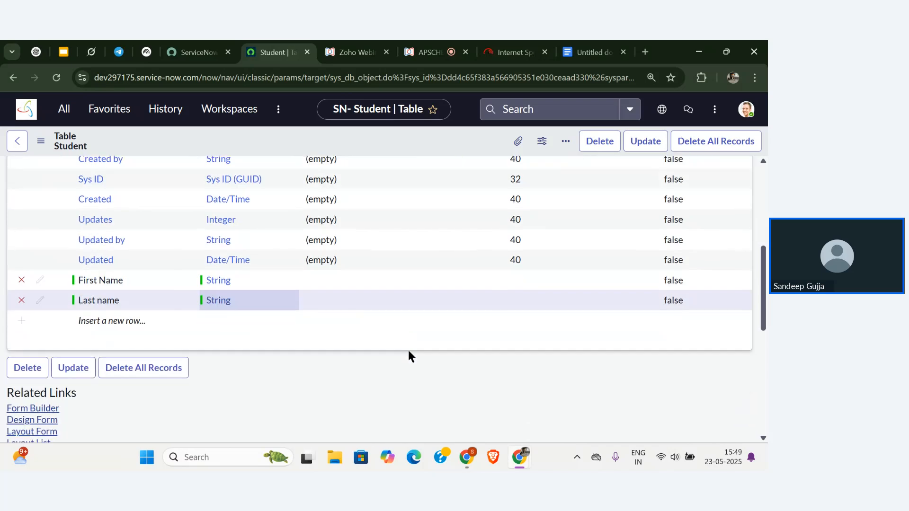
pyautogui.scroll(3, 371, 348)
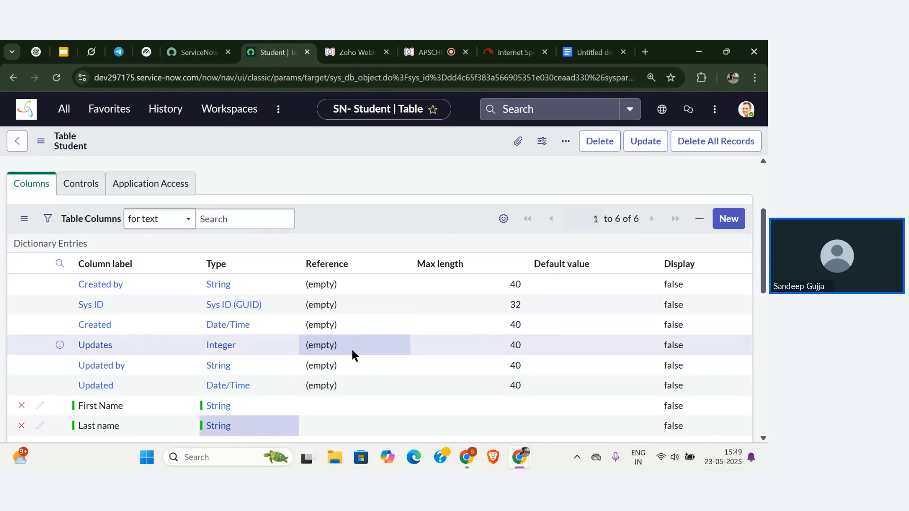
pyautogui.scroll(-1, 352, 354)
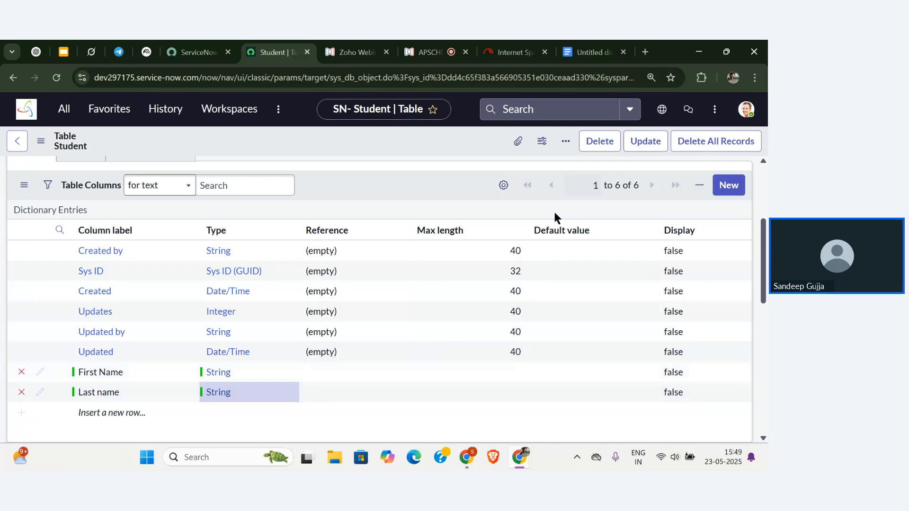
pyautogui.scroll(-1, 588, 336)
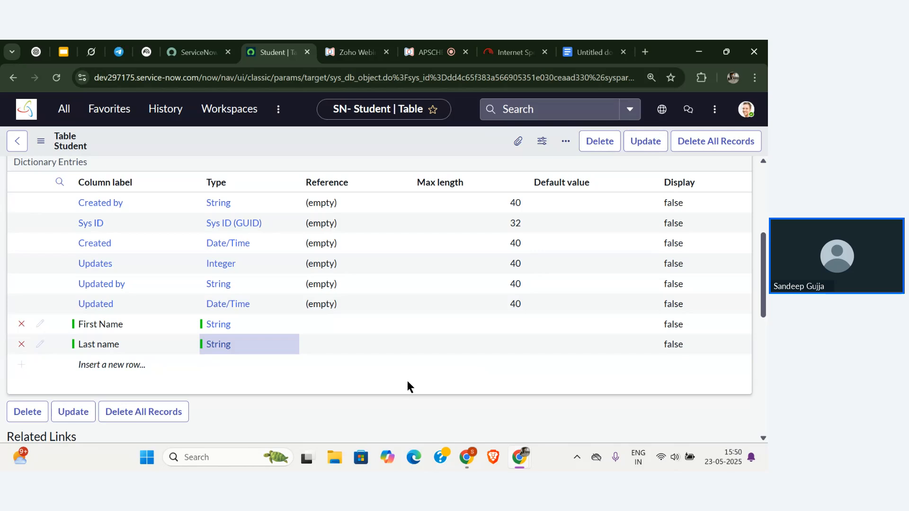
pyautogui.scroll(2, 408, 382)
pyautogui.scroll(-2, 407, 381)
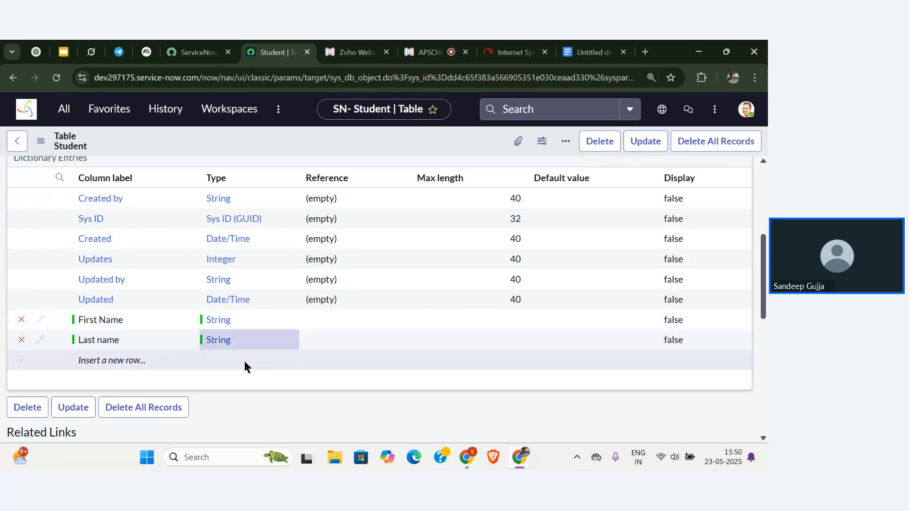
pyautogui.scroll(5, 245, 361)
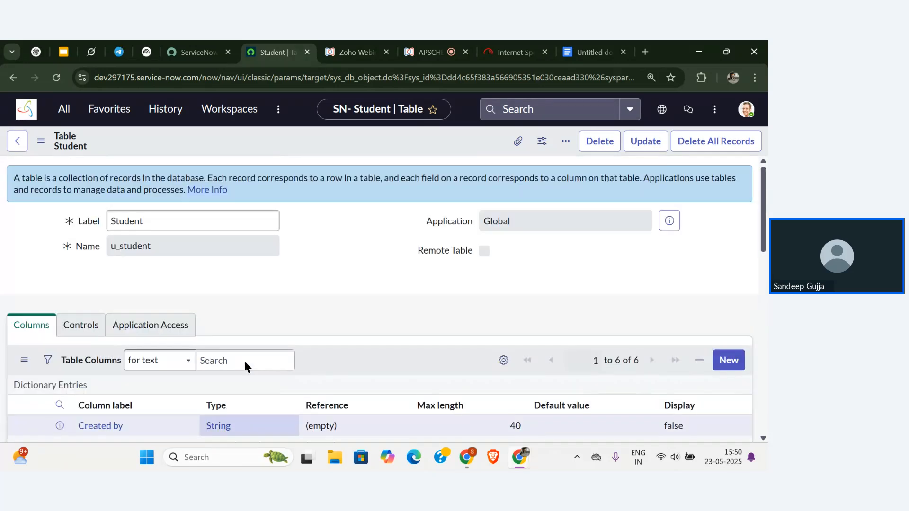
# Dismiss the form's actions menu and save the Student table with its First Name and Last name columns.
pyautogui.rightClick(324, 144)
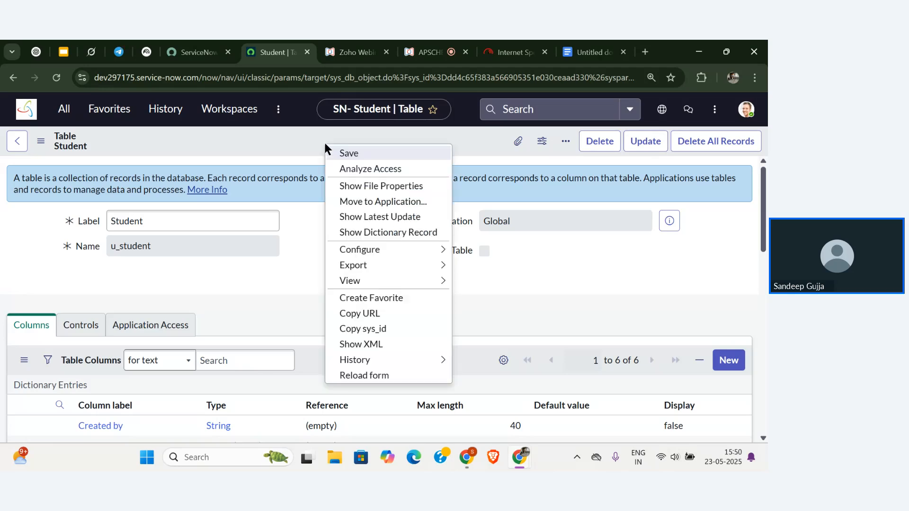
pyautogui.click(46, 146)
pyautogui.click(46, 144)
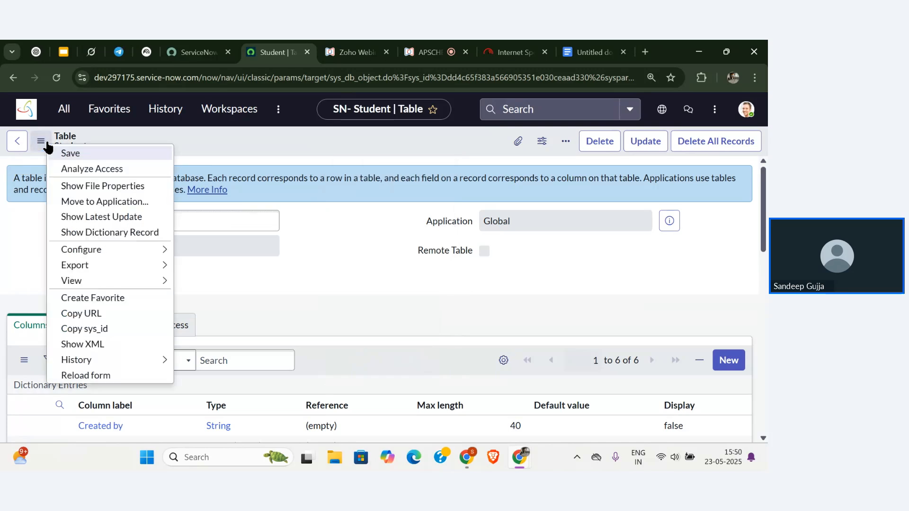
pyautogui.click(353, 133)
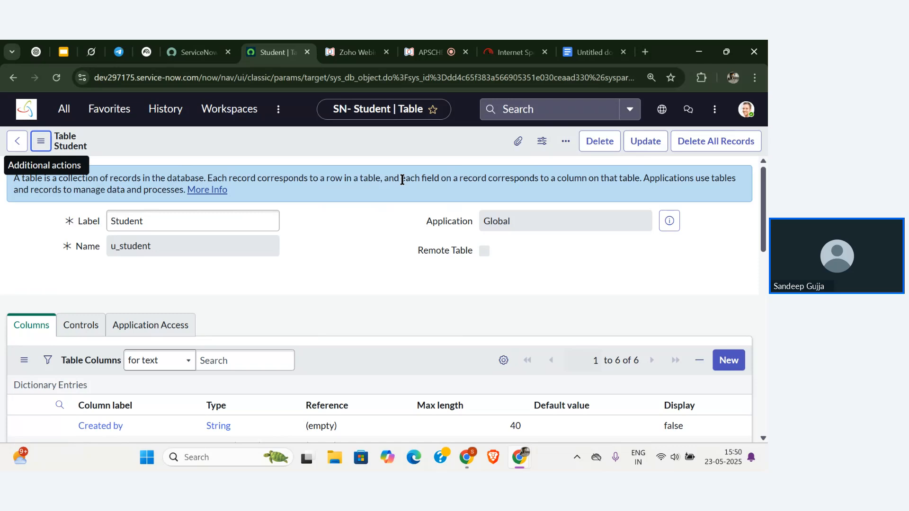
pyautogui.rightClick(366, 150)
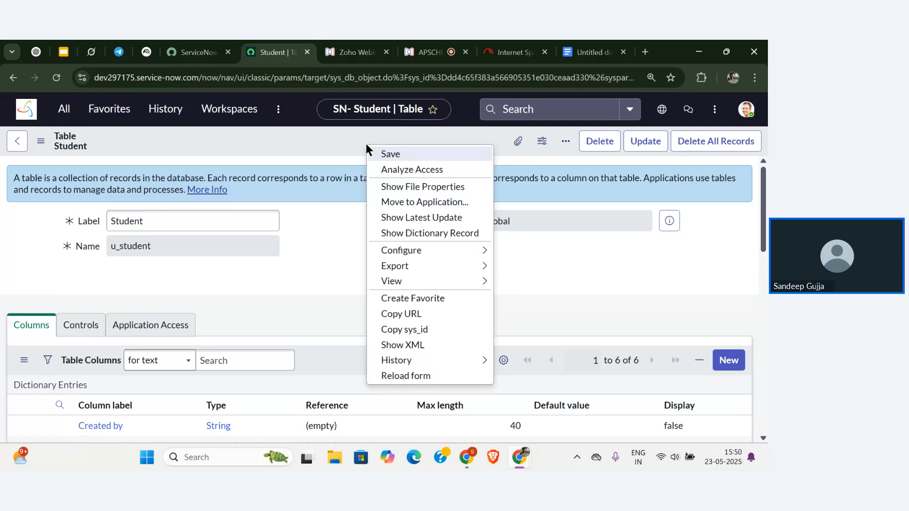
pyautogui.click(49, 150)
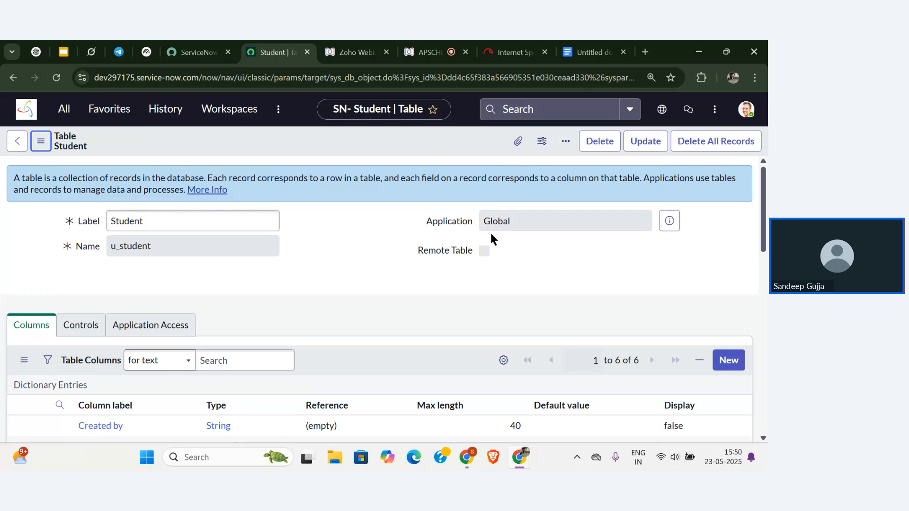
pyautogui.click(647, 149)
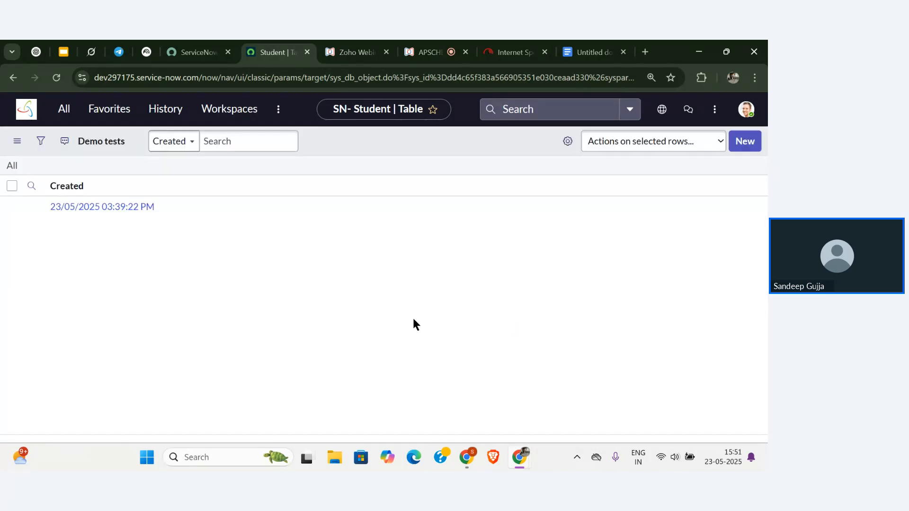
# Go to the home page and open the Student s list showing its one record.
pyautogui.click(26, 113)
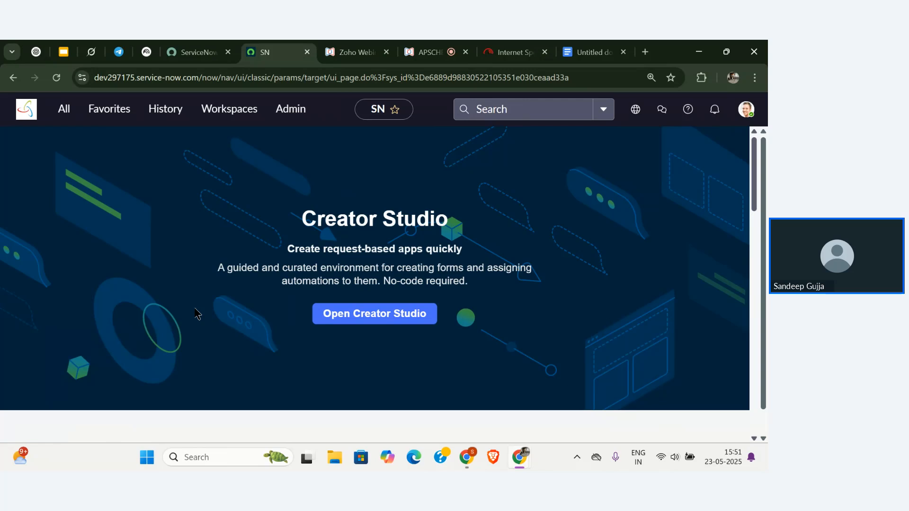
pyautogui.click(65, 111)
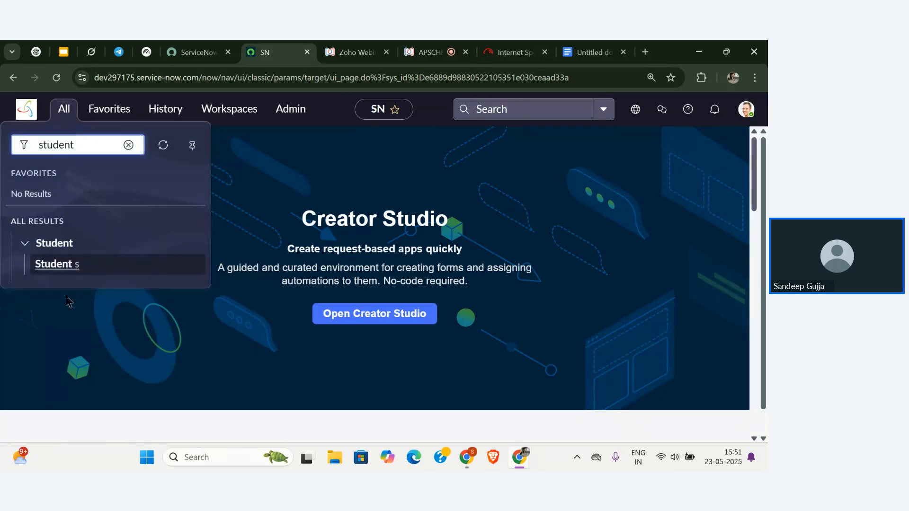
pyautogui.click(67, 265)
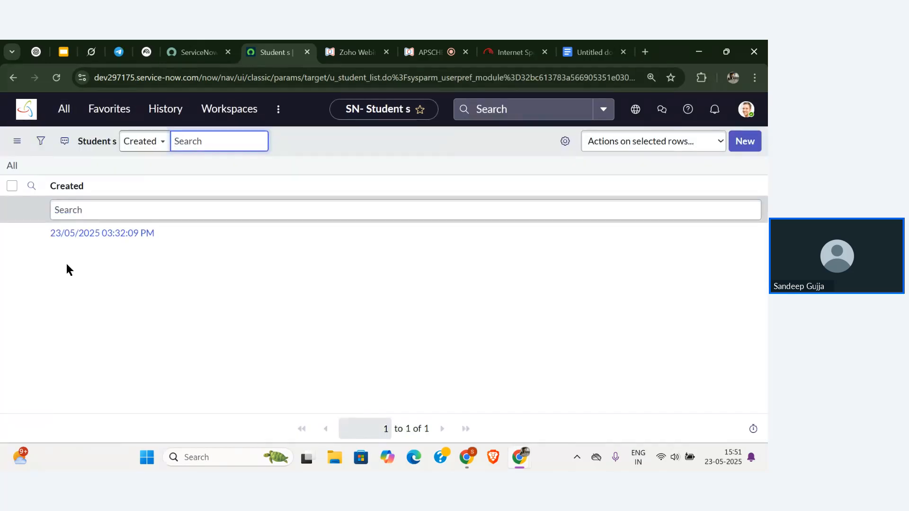
# Start a new Student record, then leave the blank form for the home page.
pyautogui.click(746, 142)
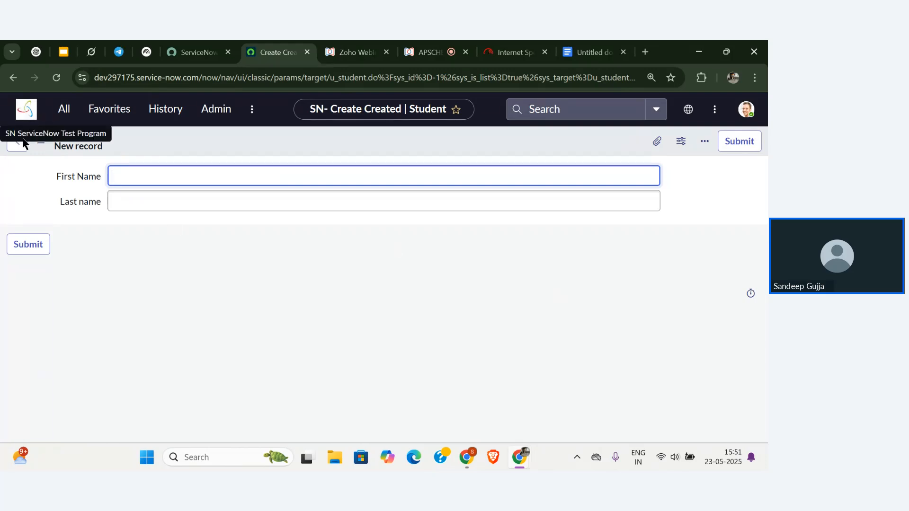
pyautogui.click(25, 111)
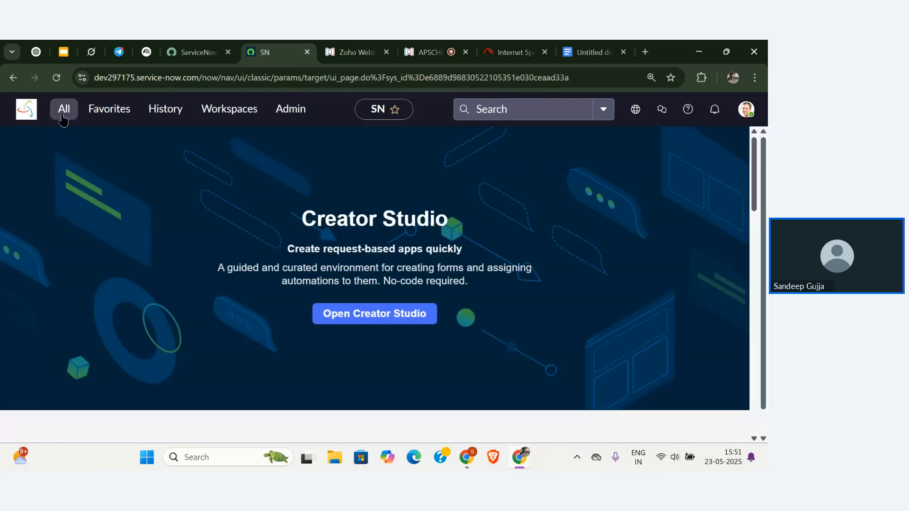
# Open System Definition > Tables and filter the Label column to 'student', leaving only u_student.
pyautogui.click(63, 116)
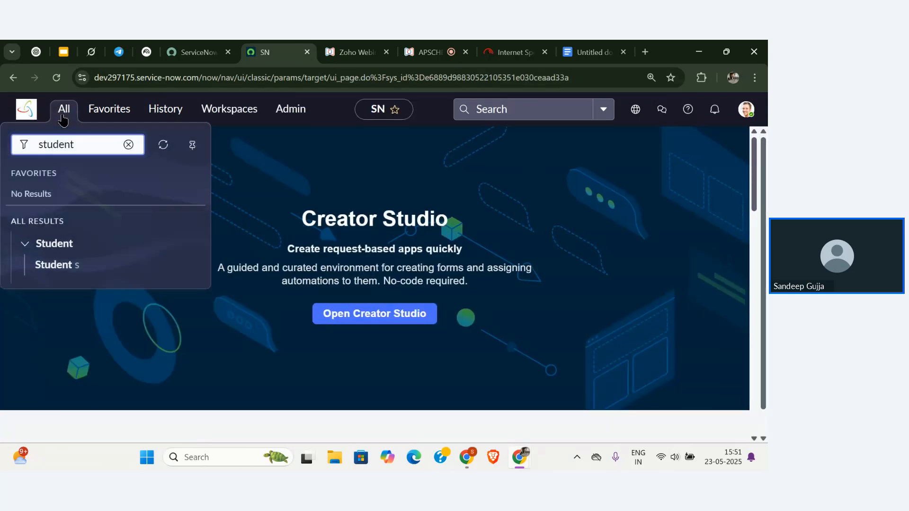
pyautogui.doubleClick(92, 145)
pyautogui.press('BackSpace')
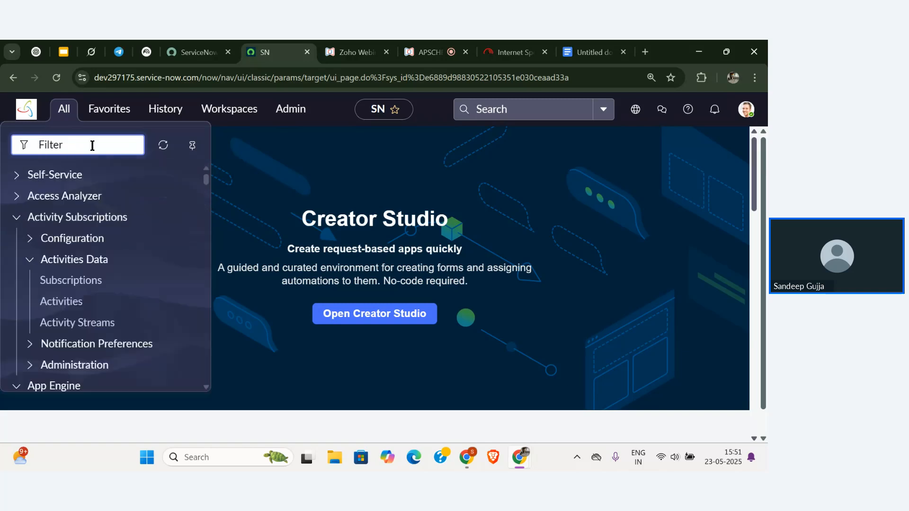
pyautogui.write('tables')
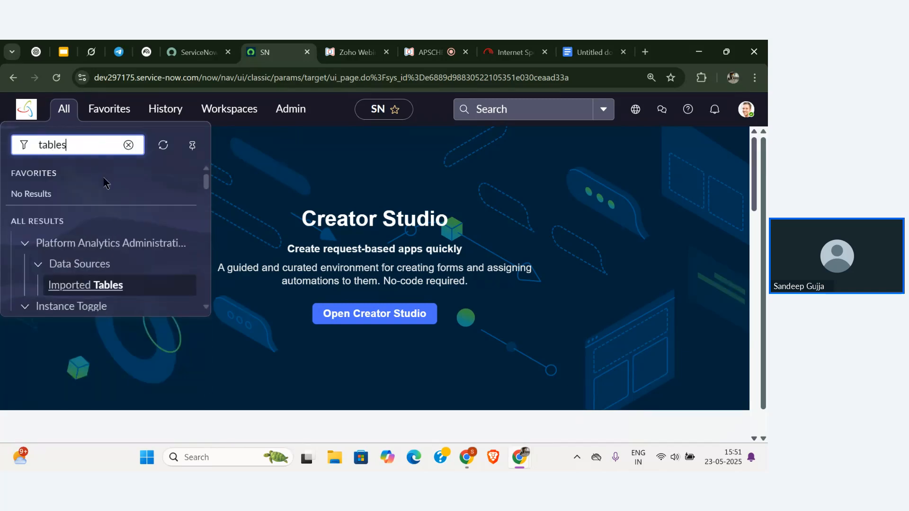
pyautogui.scroll(-7, 113, 215)
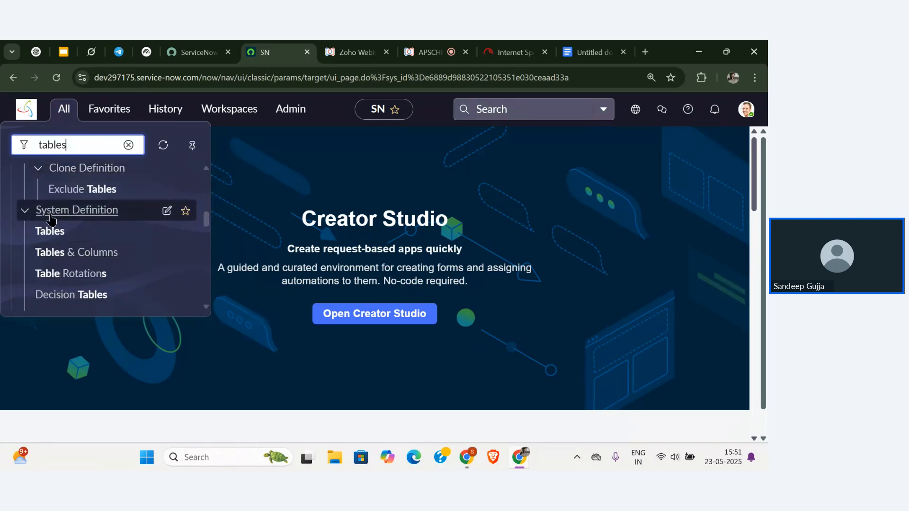
pyautogui.click(59, 231)
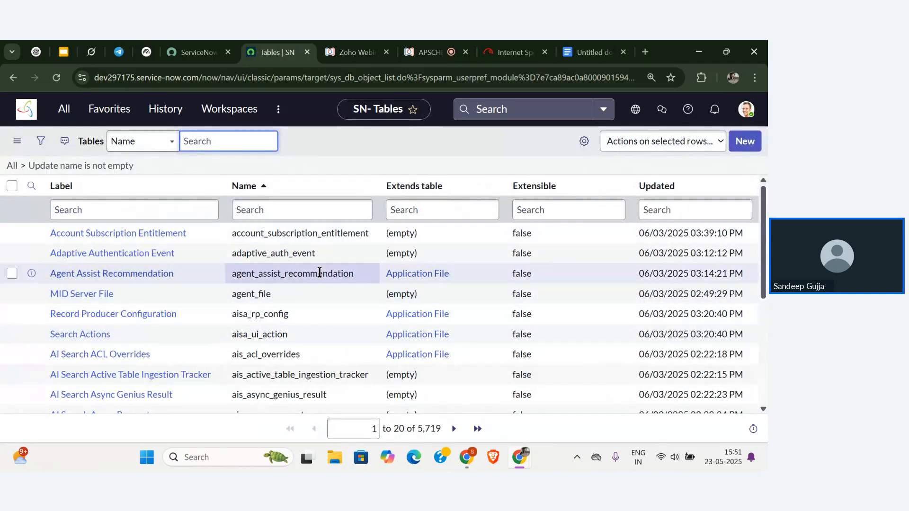
pyautogui.click(167, 212)
pyautogui.write('stu')
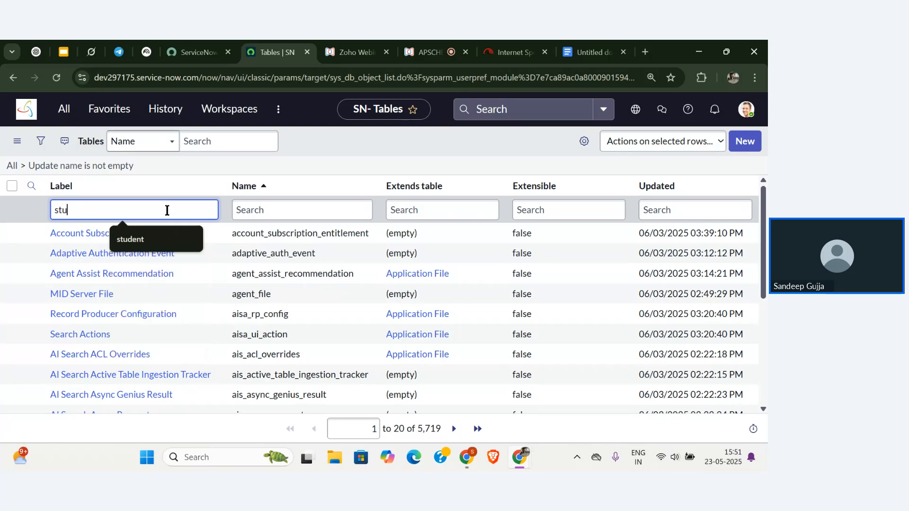
pyautogui.write('dent')
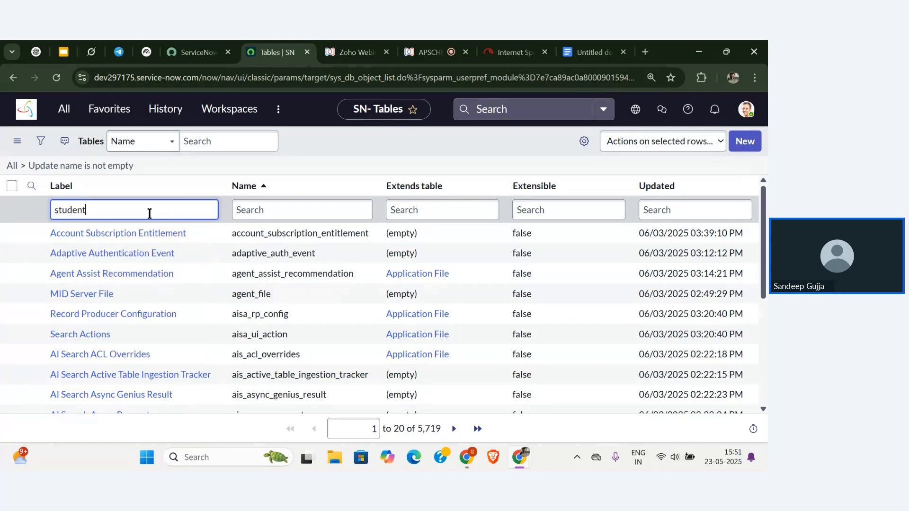
pyautogui.press('Return')
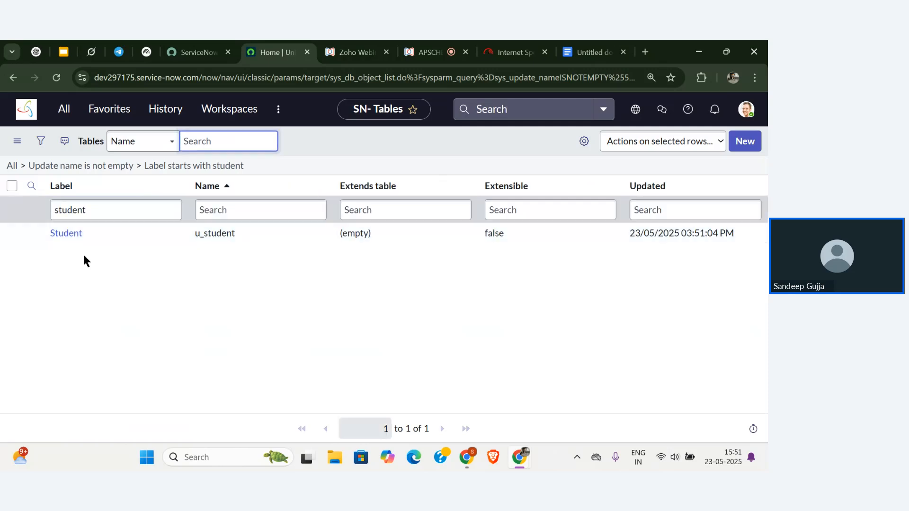
# Open the u_student table, review its Columns tab, and begin a new Dictionary Entry.
pyautogui.click(76, 237)
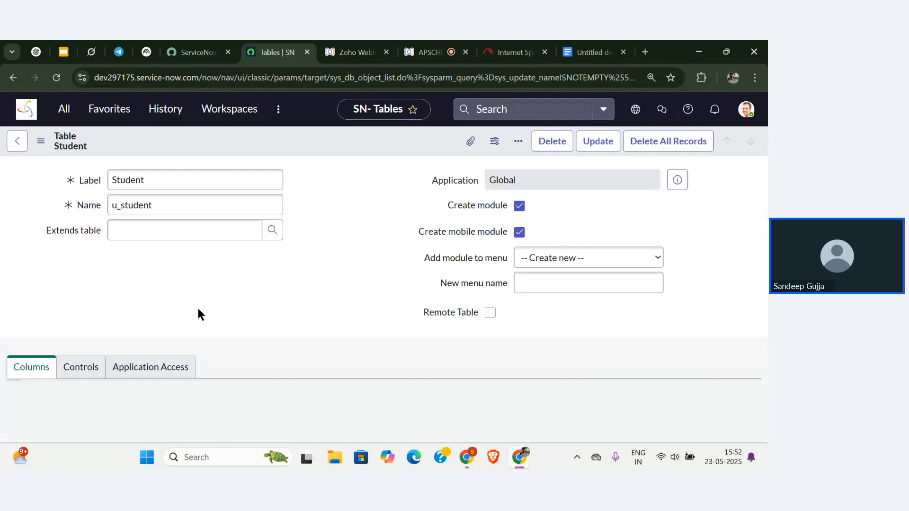
pyautogui.scroll(-6, 197, 307)
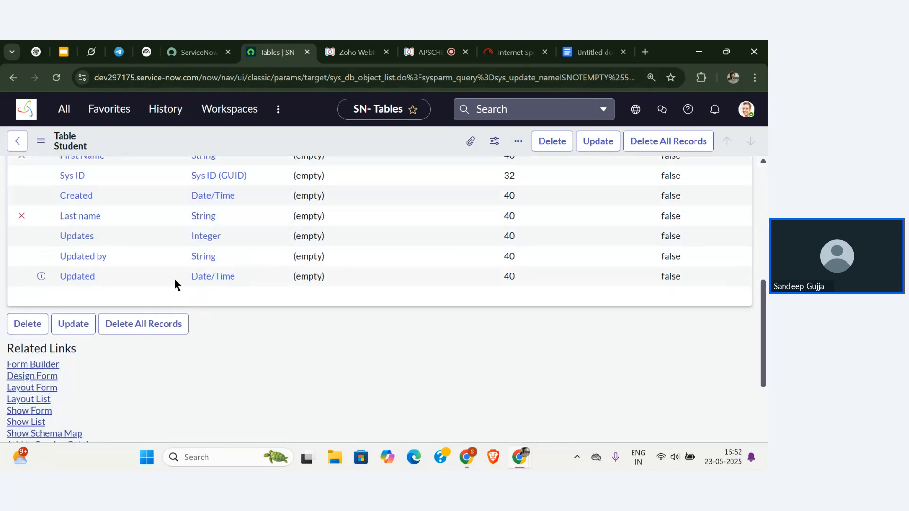
pyautogui.scroll(6, 174, 279)
pyautogui.scroll(-3, 144, 291)
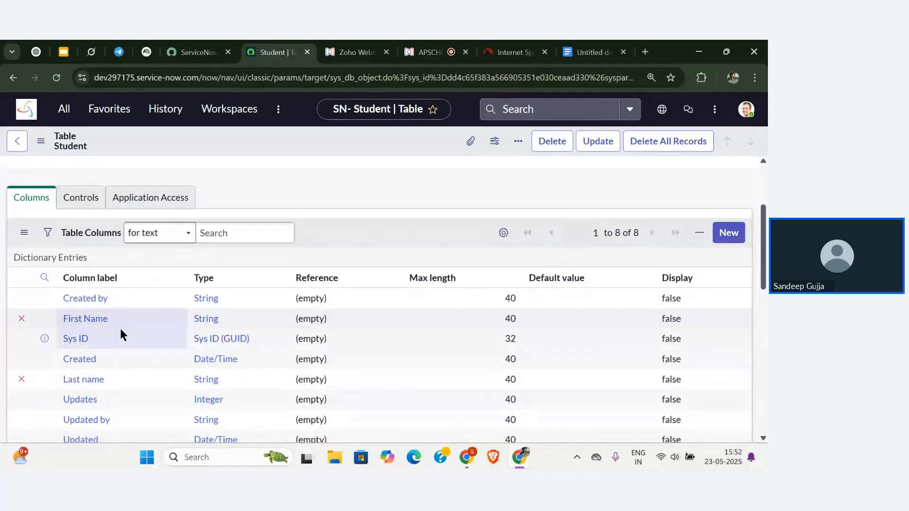
pyautogui.scroll(-2, 141, 381)
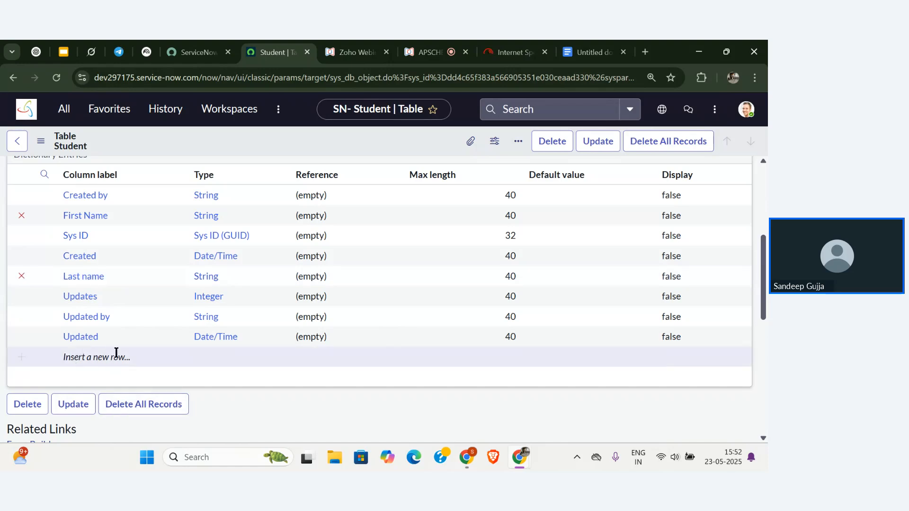
pyautogui.scroll(1, 78, 357)
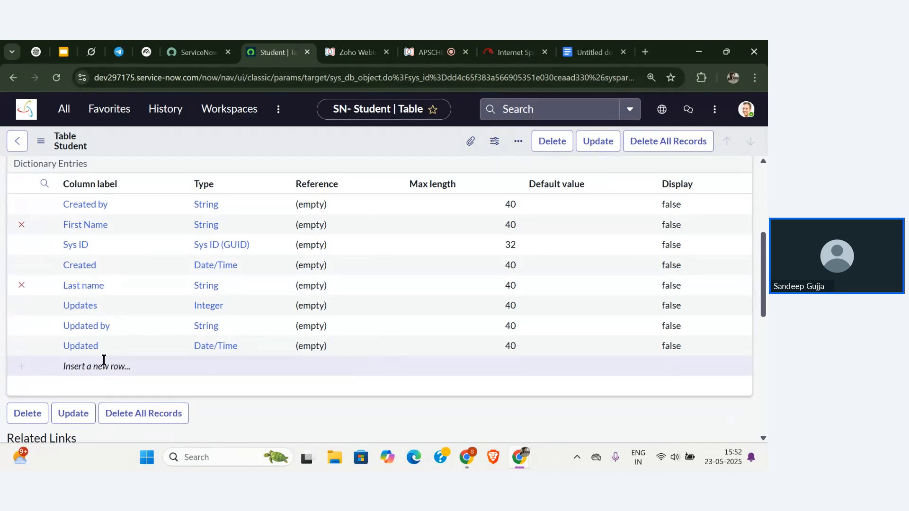
pyautogui.scroll(1, 121, 307)
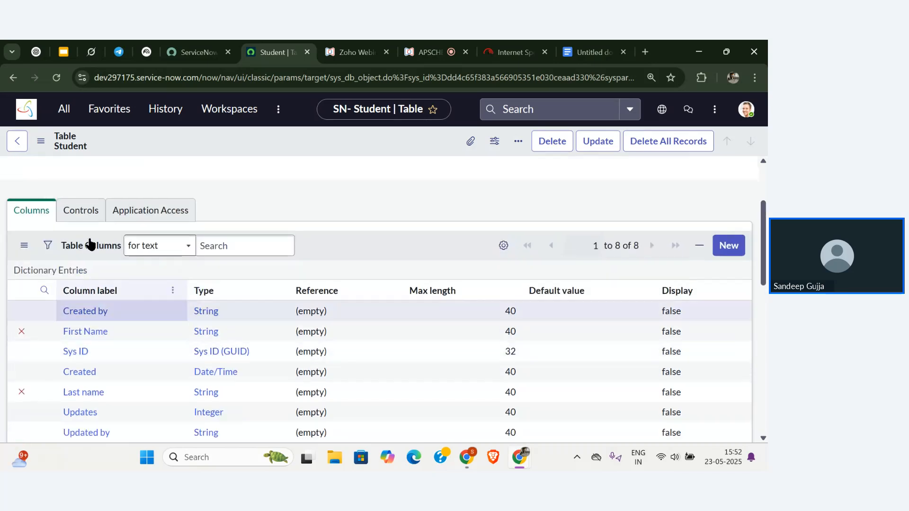
pyautogui.click(729, 250)
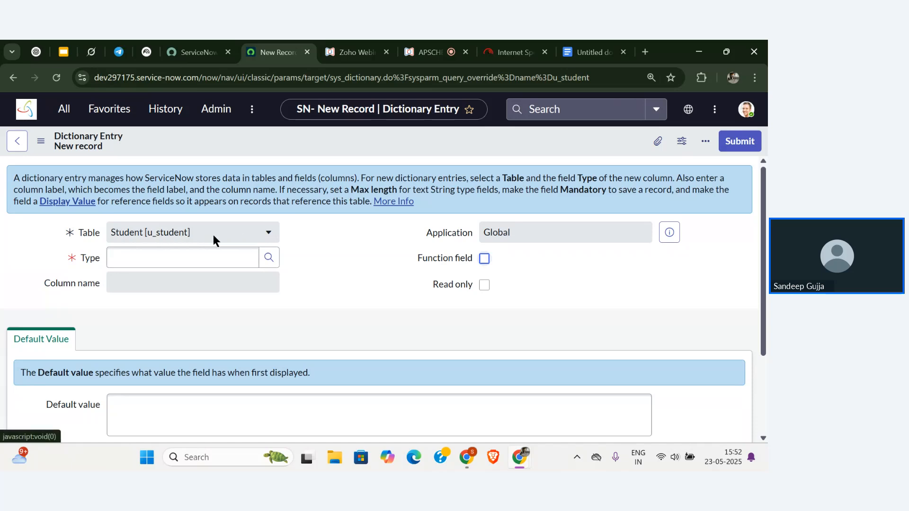
# Zoom in and set the new column's Type to Phone Number (E164) from the type lookup.
pyautogui.hotkey('ctrl', '+')
pyautogui.hotkey('ctrl', '+')
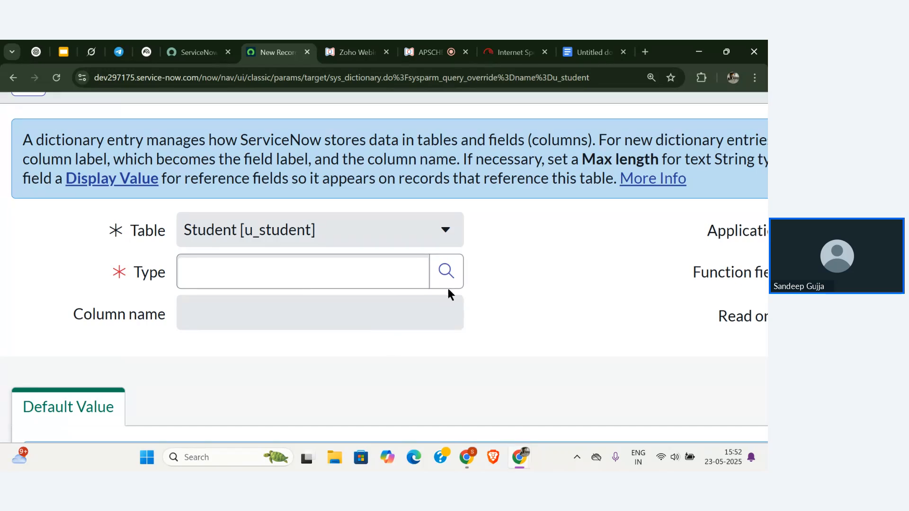
pyautogui.click(447, 271)
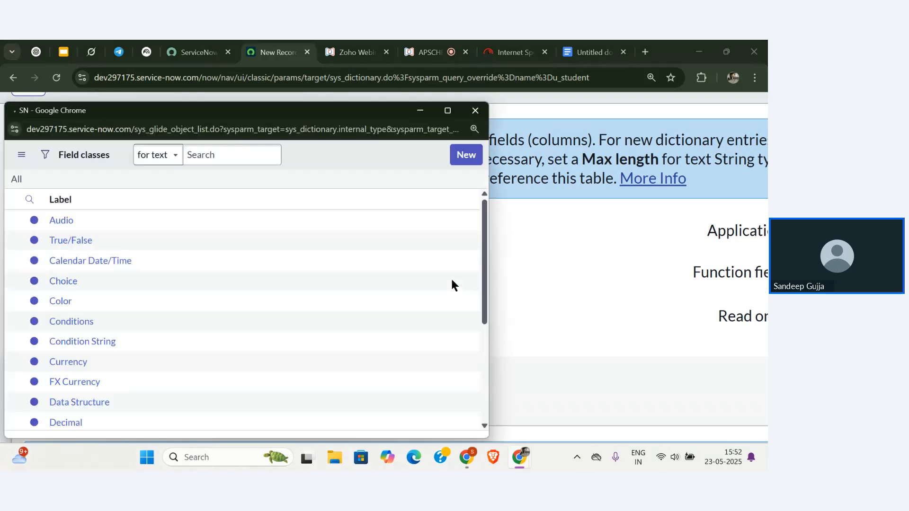
pyautogui.click(243, 223)
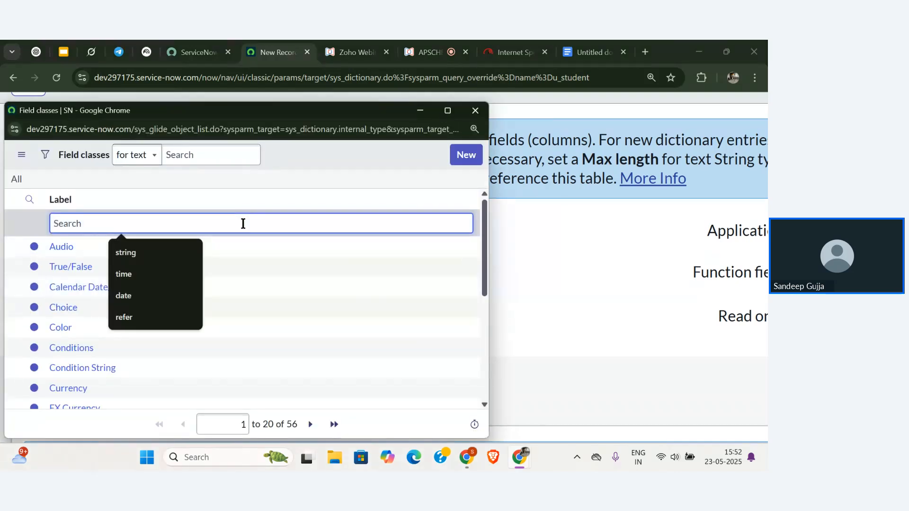
pyautogui.write('Phone')
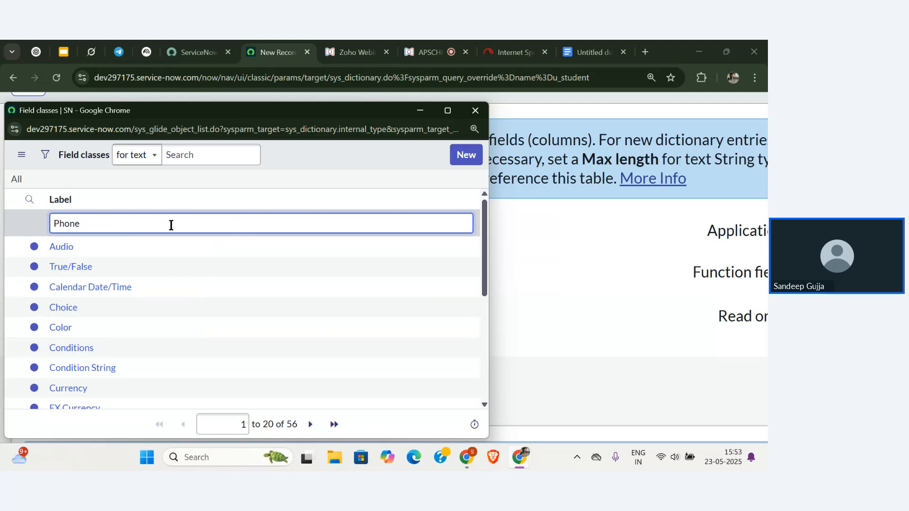
pyautogui.press('Return')
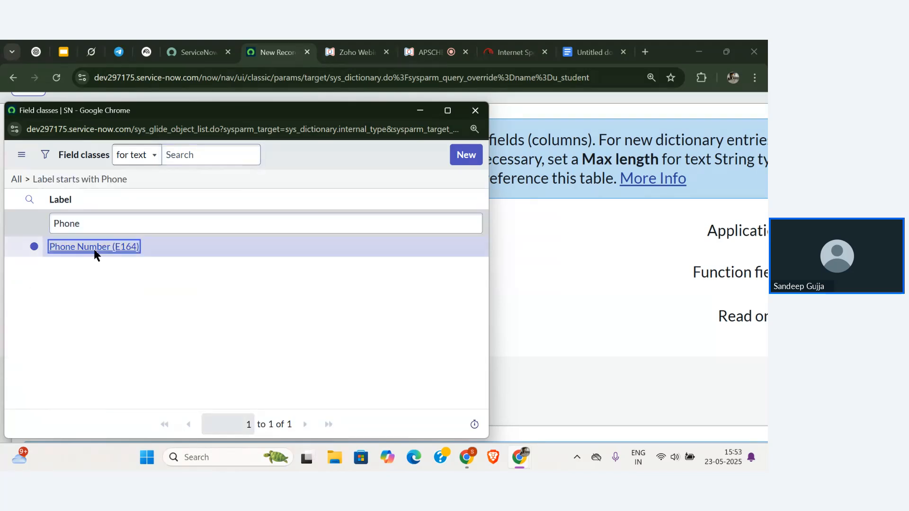
pyautogui.click(94, 248)
# Label the column 'Student Phone Number' so its name auto-fills as u_student_phone_number.
pyautogui.scroll(-1, 148, 328)
pyautogui.click(220, 282)
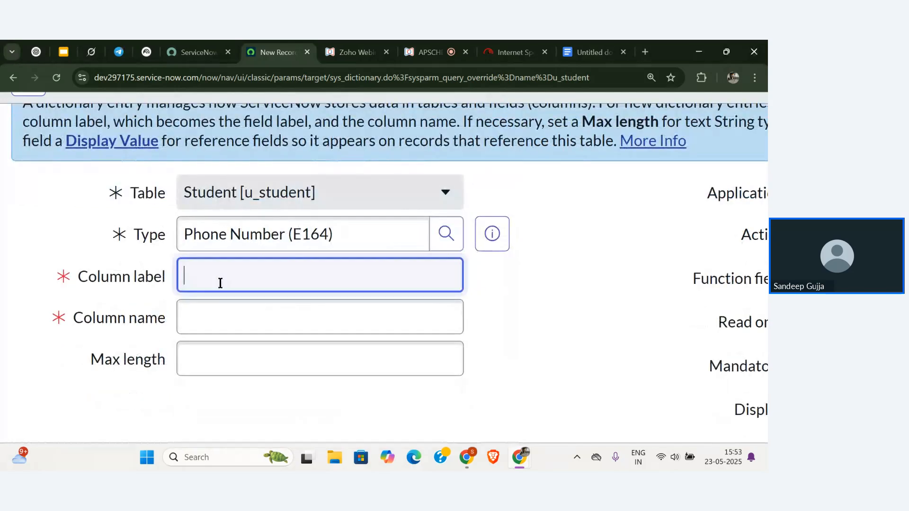
pyautogui.write('Sru')
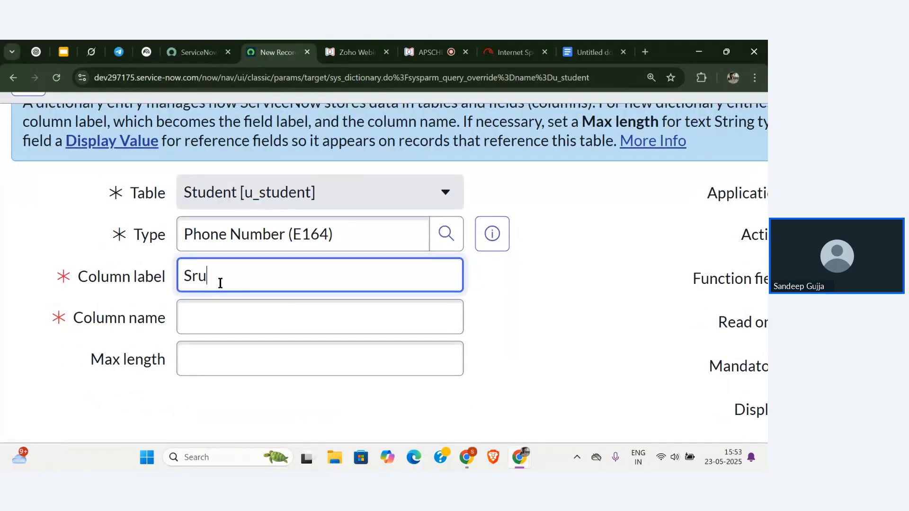
pyautogui.press('BackSpace')
pyautogui.press('BackSpace')
pyautogui.write('tudent Phone Number')
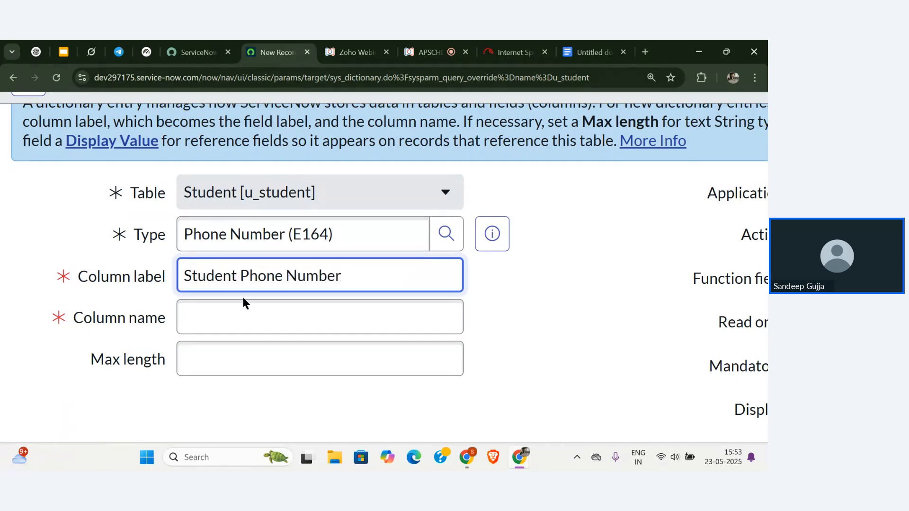
pyautogui.moveTo(243, 297); pyautogui.dragTo(247, 304)
pyautogui.click(246, 305)
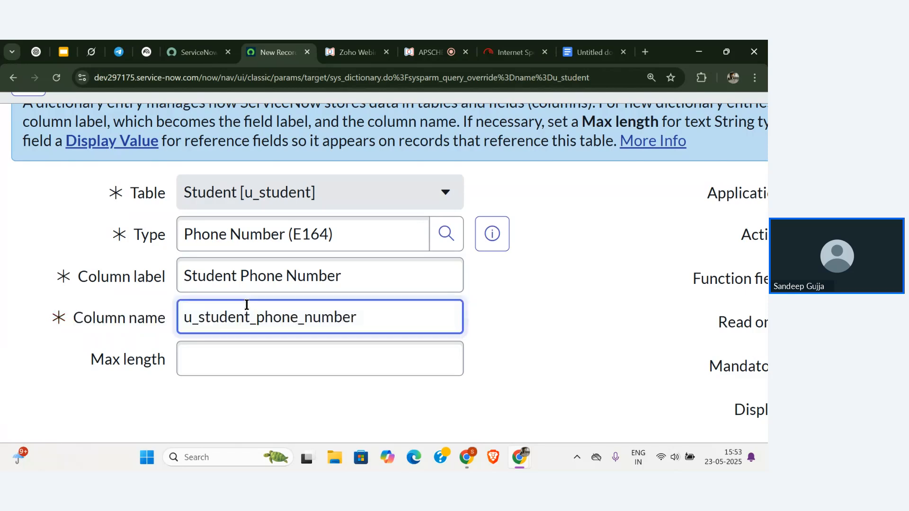
pyautogui.click(257, 353)
pyautogui.click(315, 407)
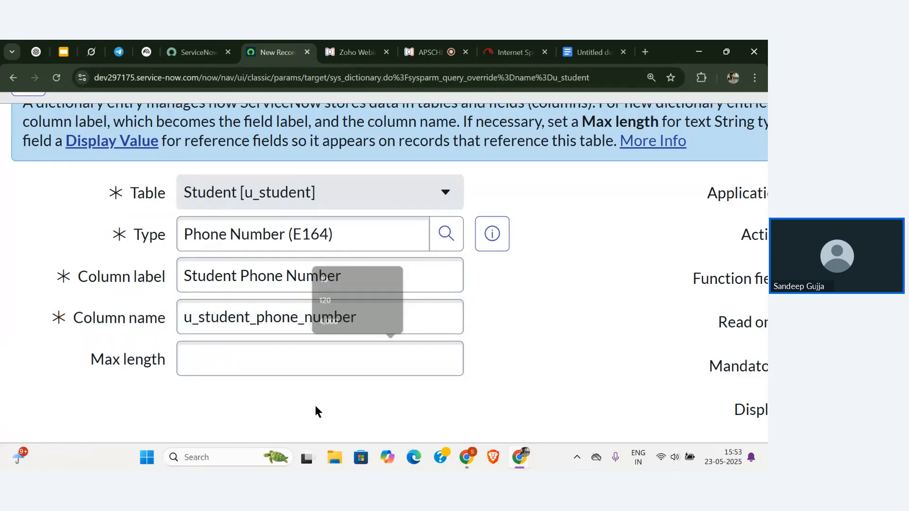
pyautogui.scroll(-1, 314, 407)
pyautogui.scroll(-3, 317, 393)
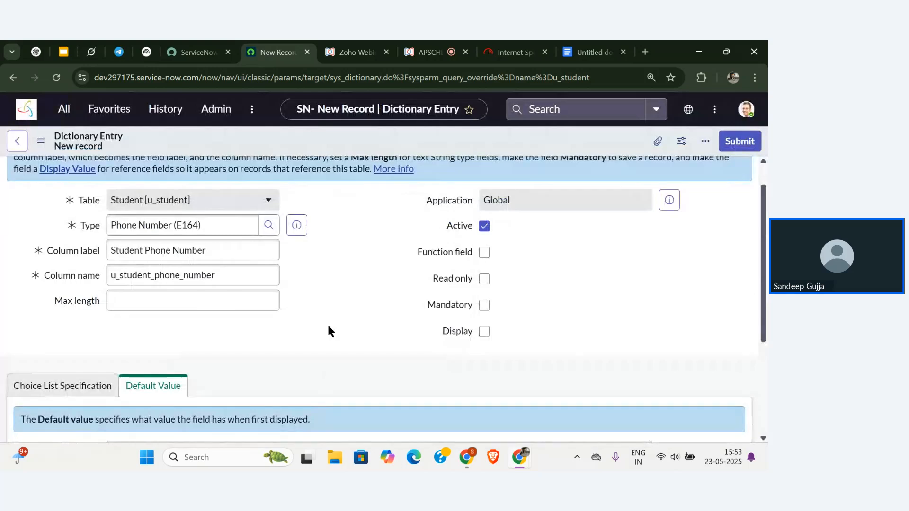
pyautogui.scroll(1, 329, 330)
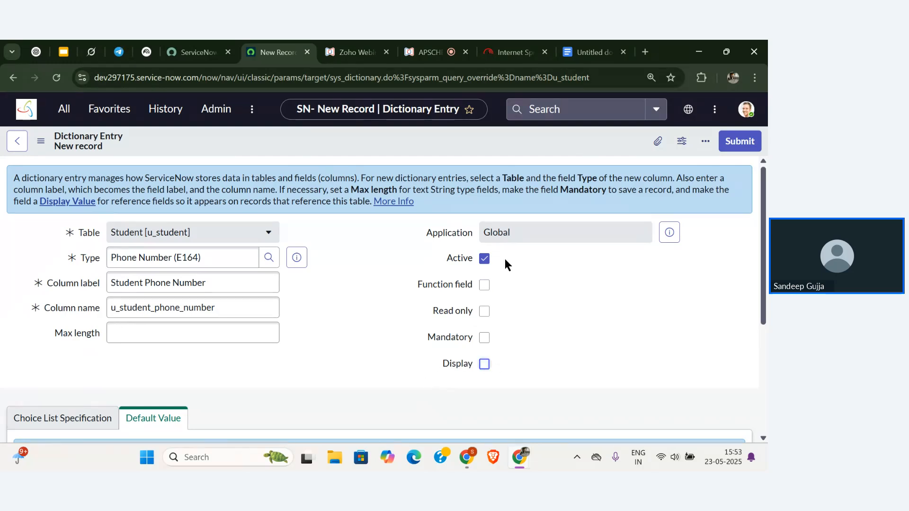
pyautogui.scroll(-2, 448, 338)
pyautogui.scroll(2, 447, 338)
pyautogui.scroll(-3, 357, 349)
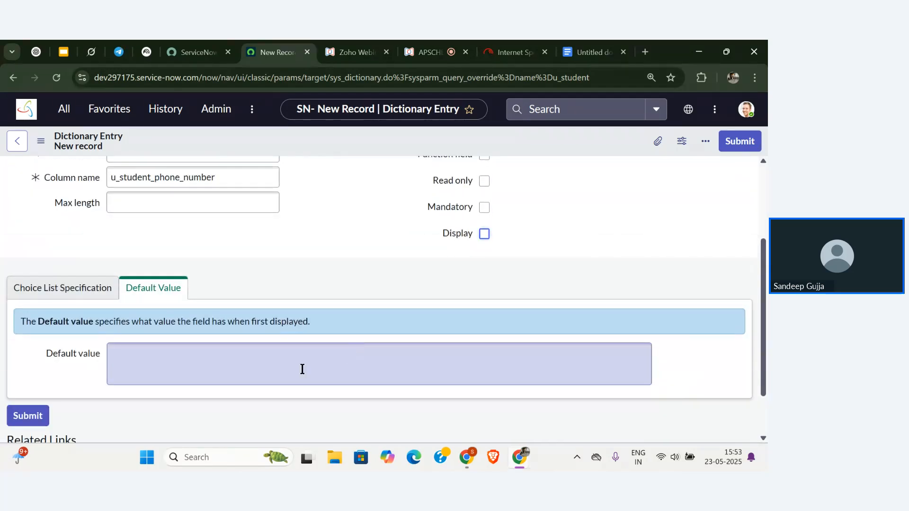
pyautogui.scroll(1, 303, 273)
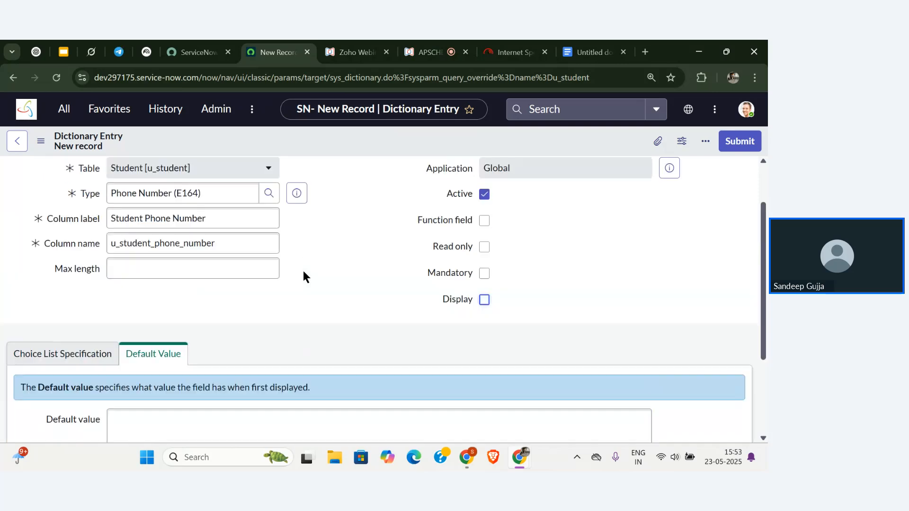
pyautogui.scroll(1, 305, 277)
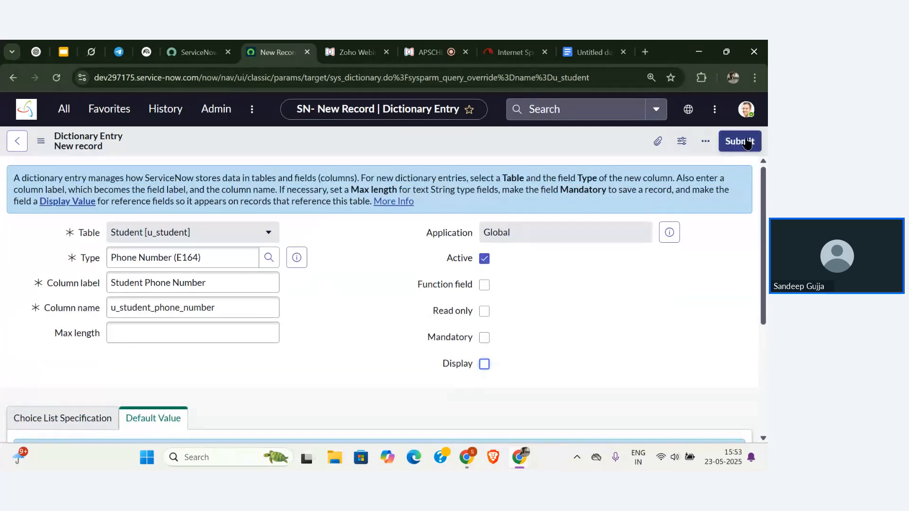
# Submit the Student Phone Number column and check it in the nine-column list.
pyautogui.click(748, 142)
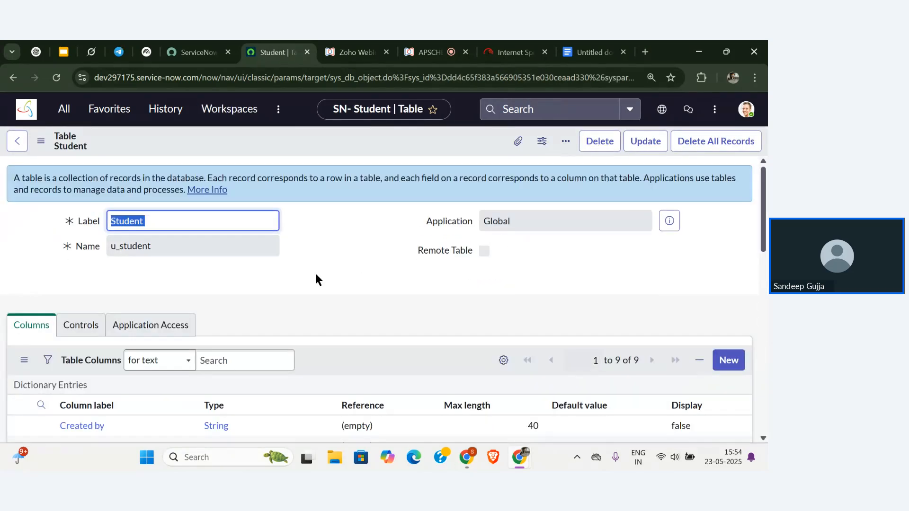
pyautogui.scroll(-5, 316, 273)
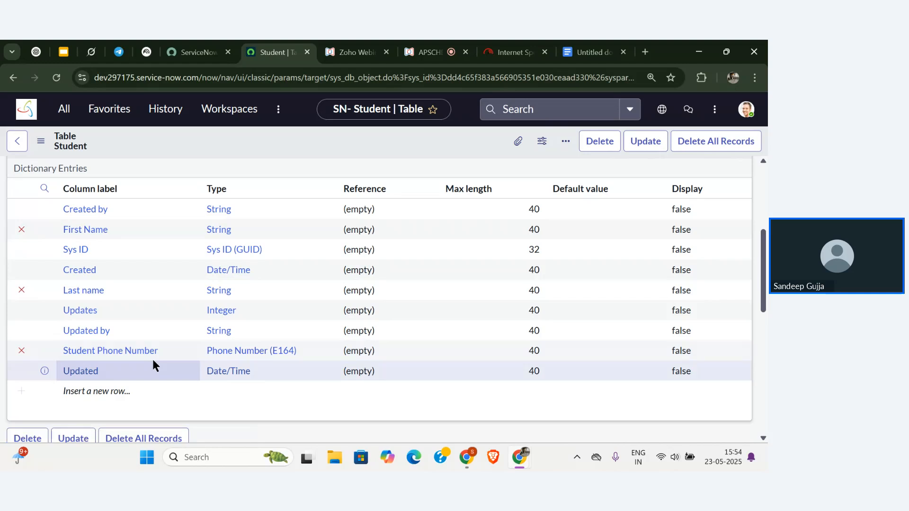
pyautogui.scroll(5, 152, 363)
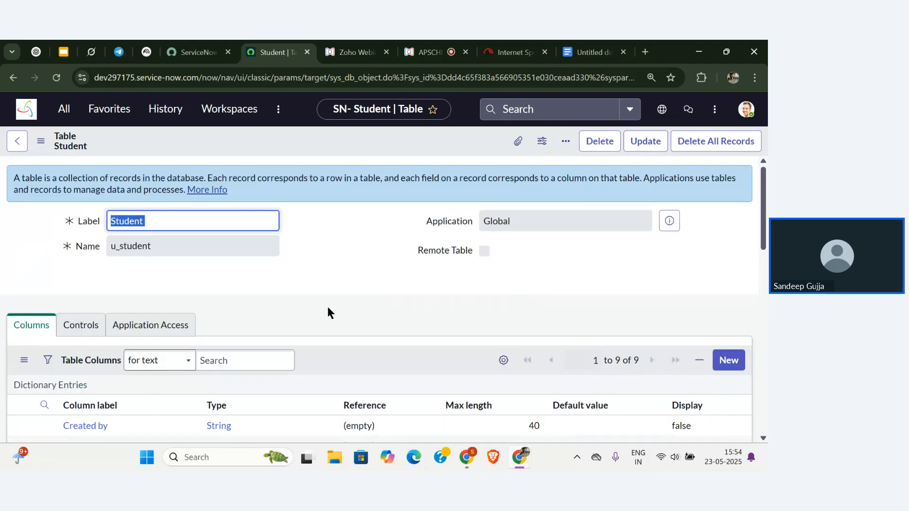
pyautogui.scroll(-1, 622, 271)
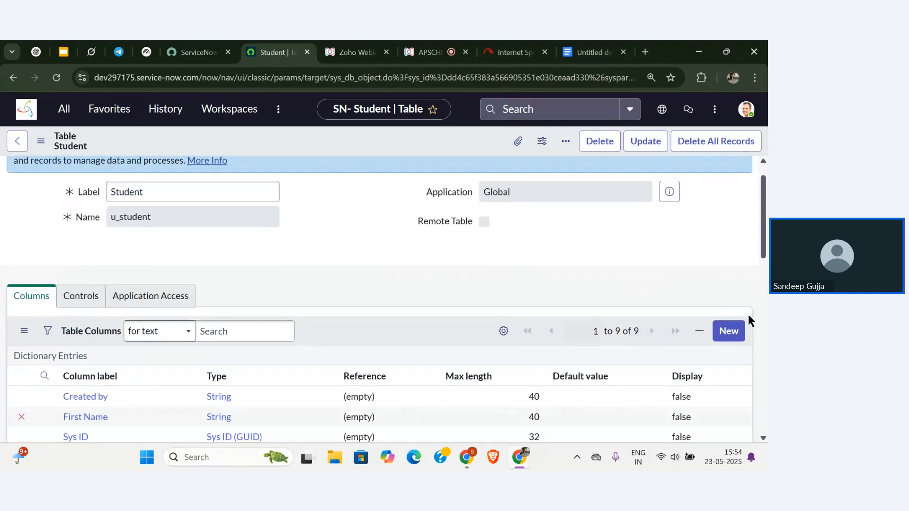
# Add another Student column and choose String as its type, after discarding an 'email' type search.
pyautogui.click(735, 333)
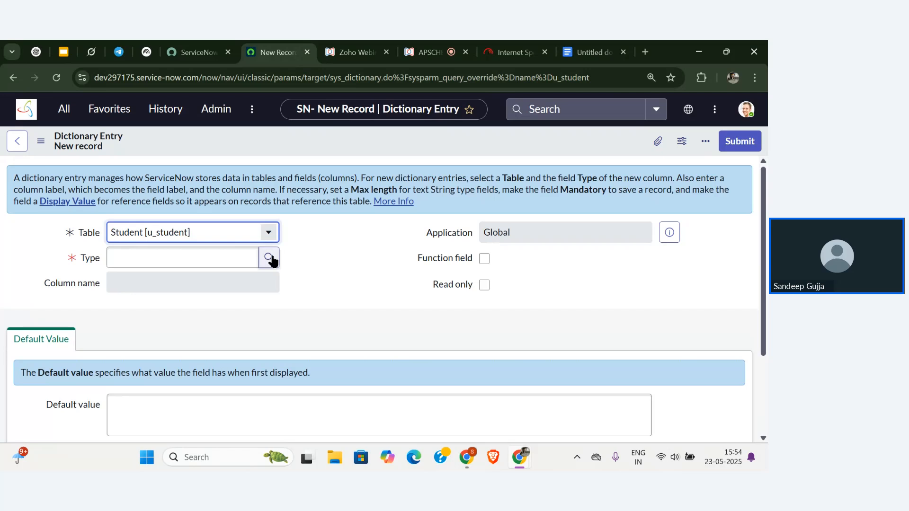
pyautogui.click(269, 258)
pyautogui.click(155, 217)
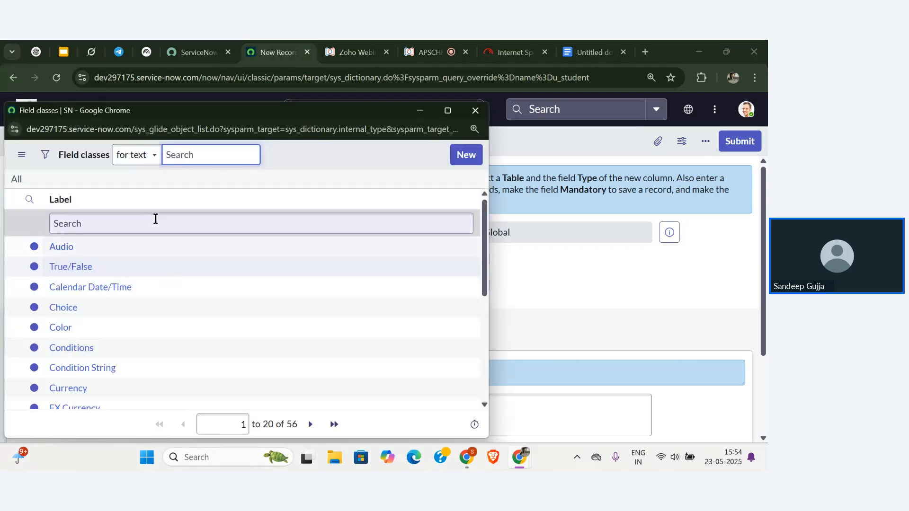
pyautogui.write('email')
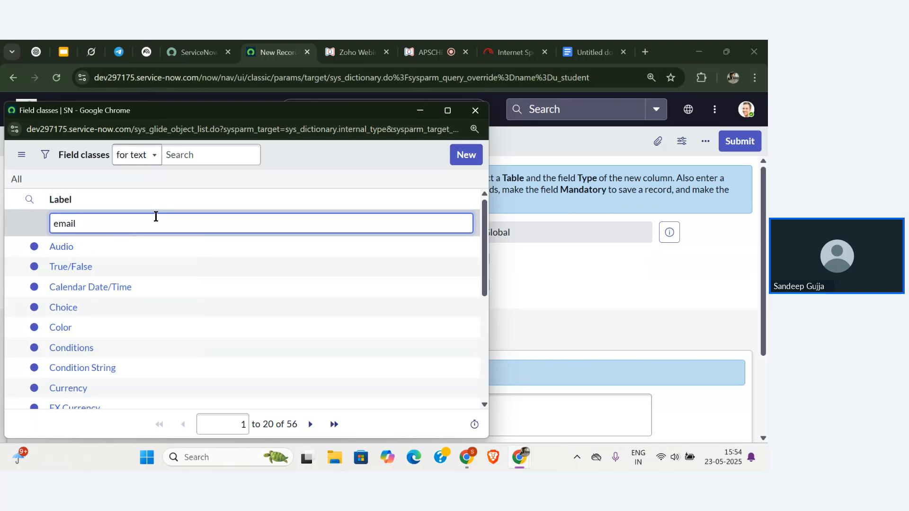
pyautogui.press('Return')
pyautogui.hotkey('ctrl', 'a')
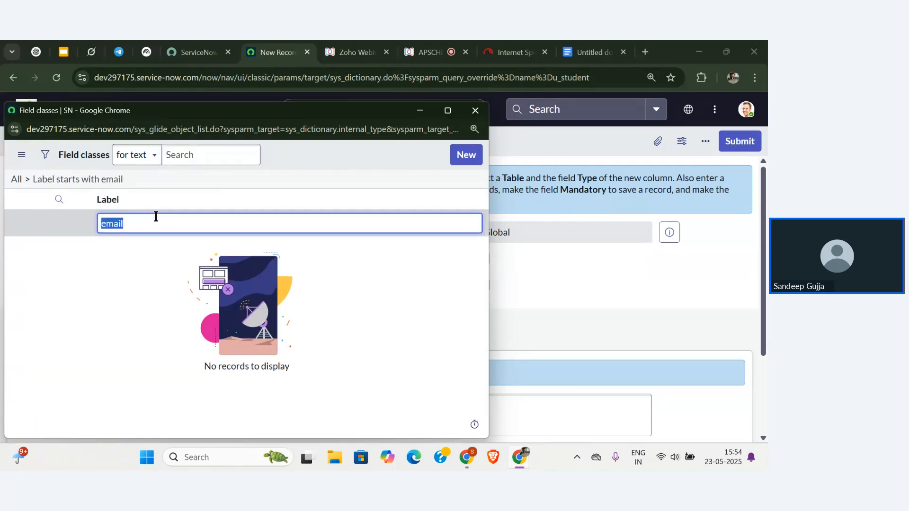
pyautogui.press('BackSpace')
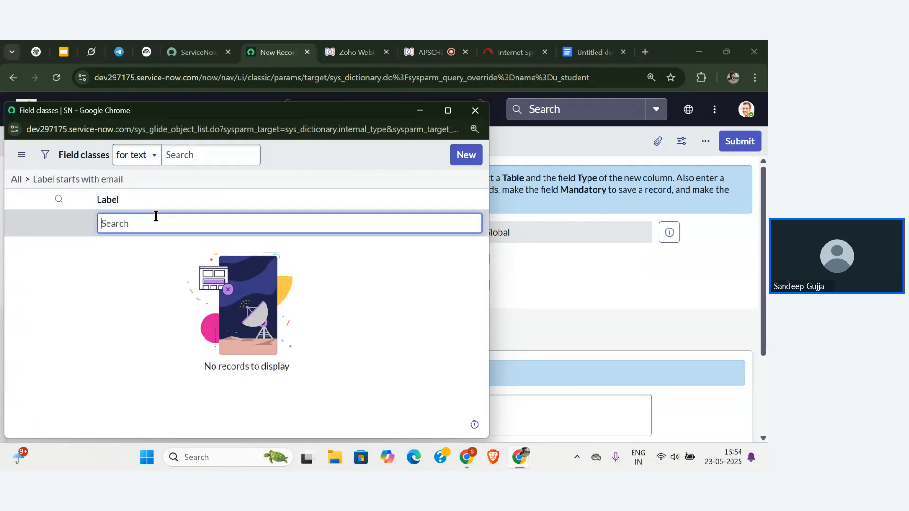
pyautogui.click(14, 178)
pyautogui.click(74, 222)
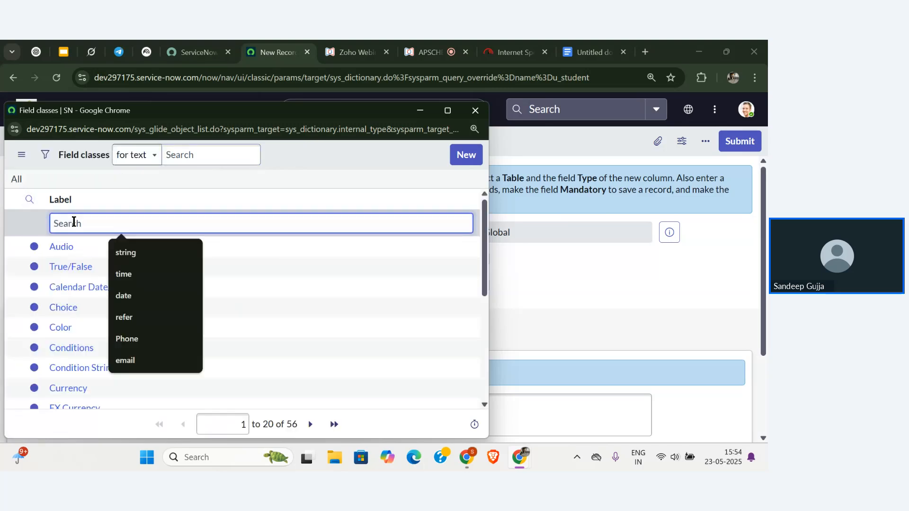
pyautogui.write('string')
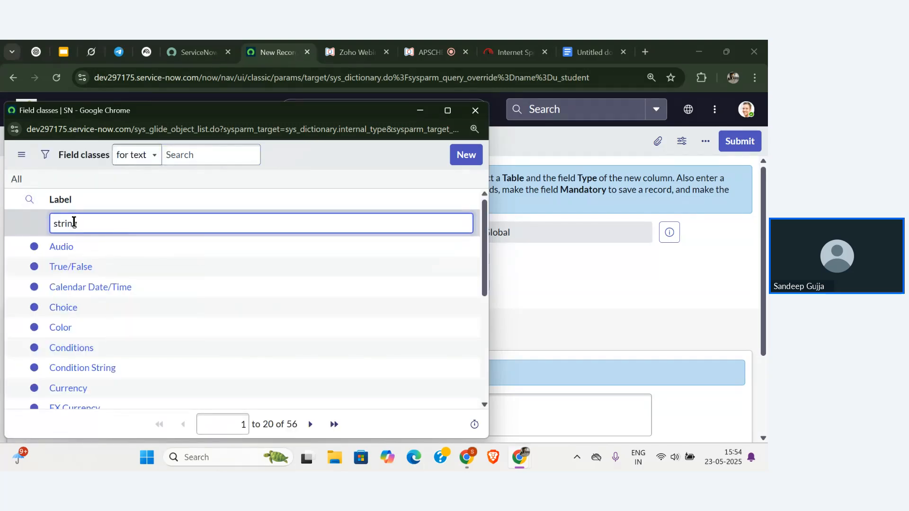
pyautogui.press('Return')
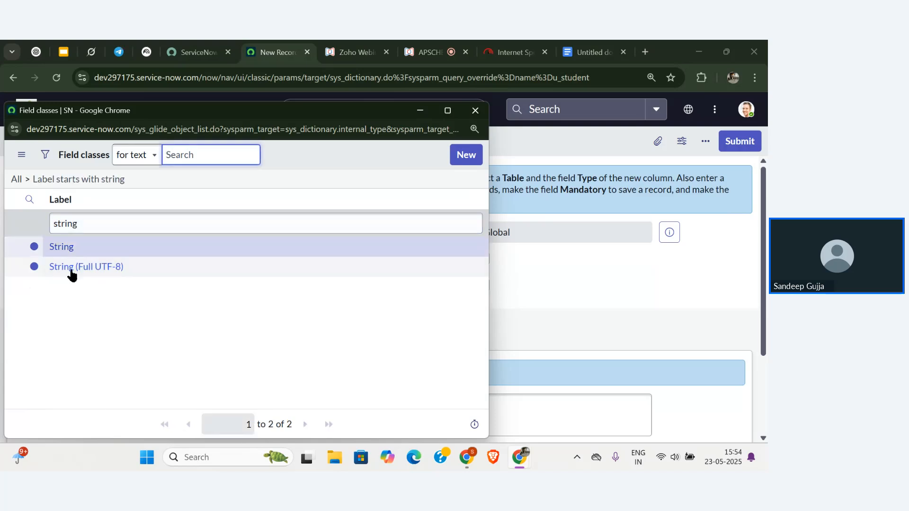
pyautogui.click(63, 247)
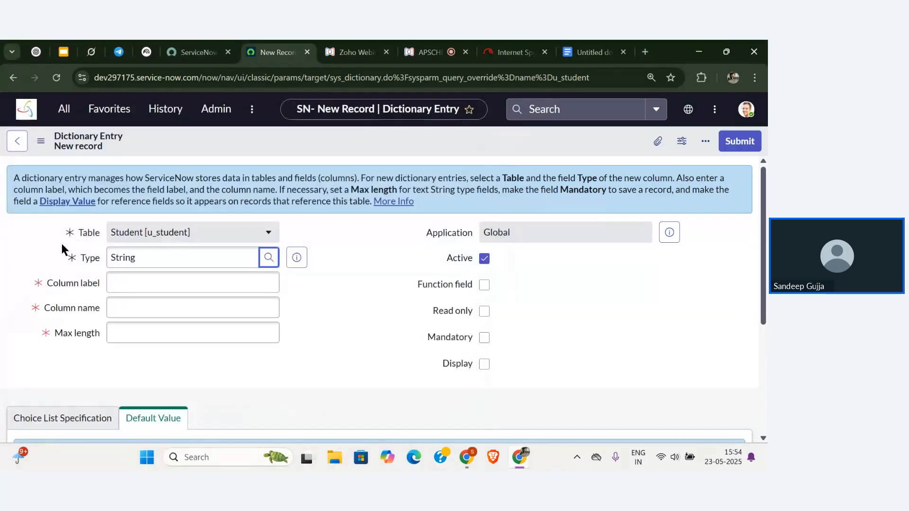
# Enter 'Student Email' as the column label so the name auto-fills u_student_email.
pyautogui.click(195, 284)
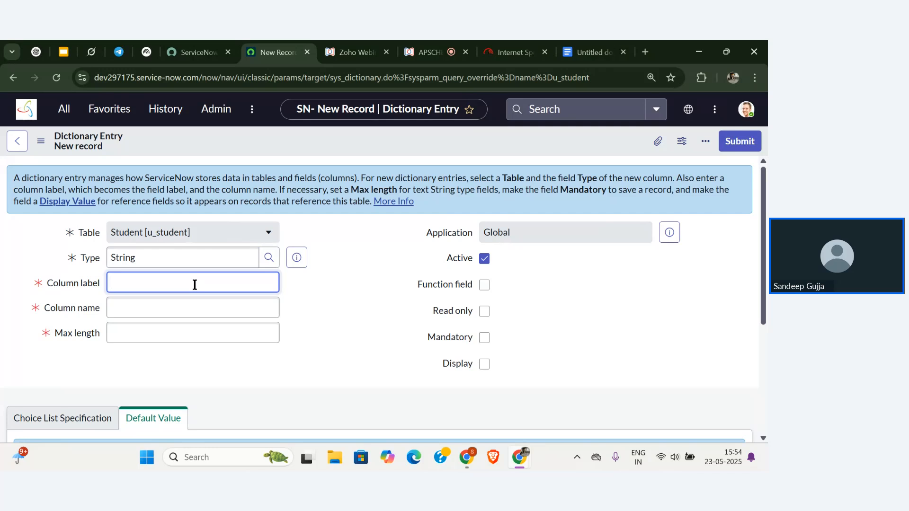
pyautogui.write('Student Email')
pyautogui.click(210, 308)
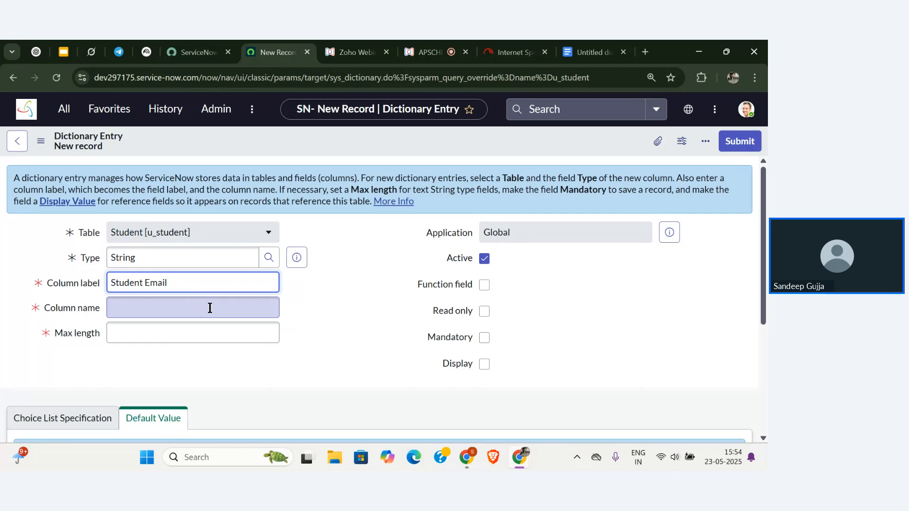
pyautogui.click(210, 308)
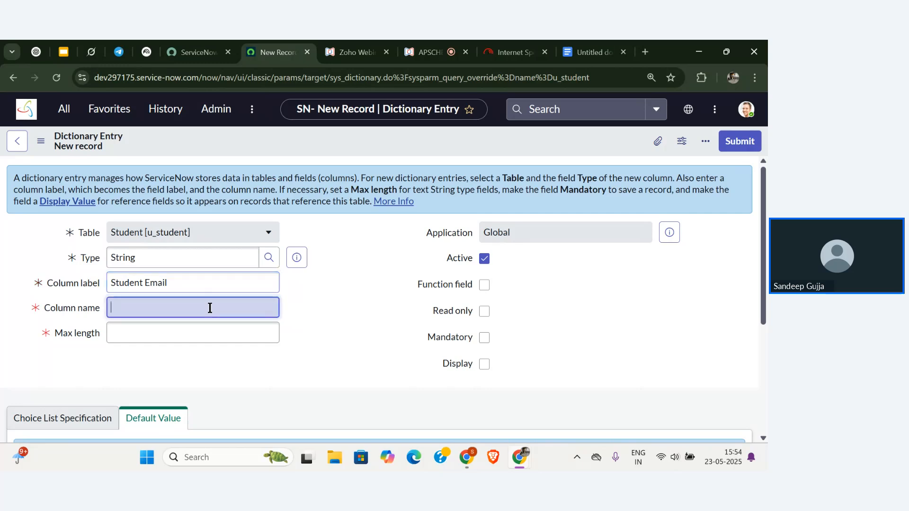
pyautogui.click(253, 368)
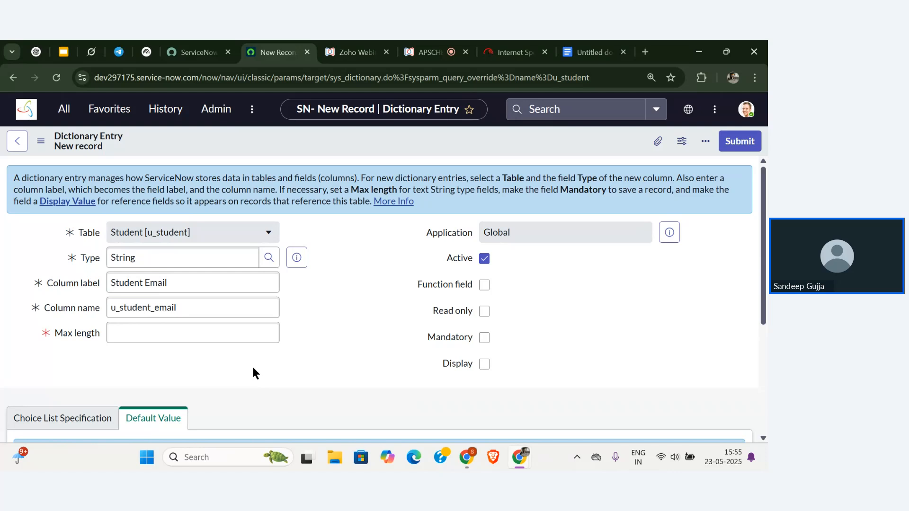
pyautogui.scroll(-4, 253, 368)
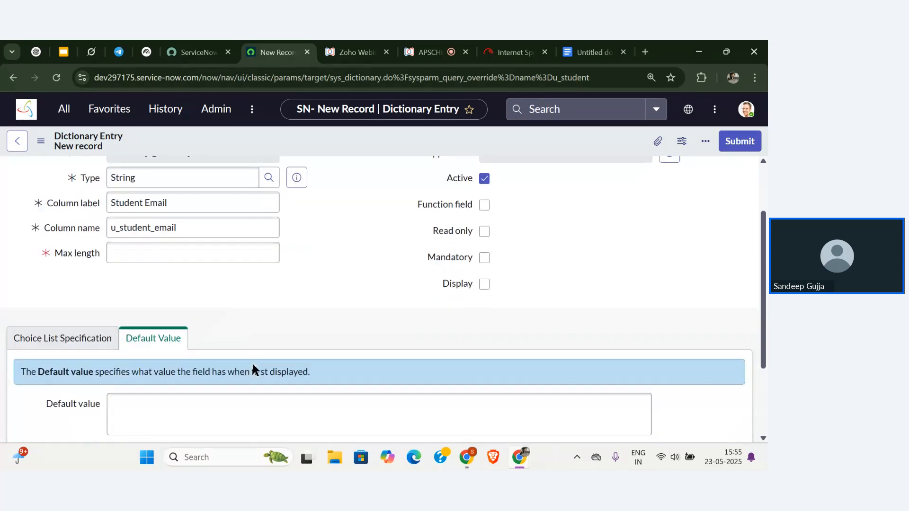
pyautogui.scroll(4, 254, 369)
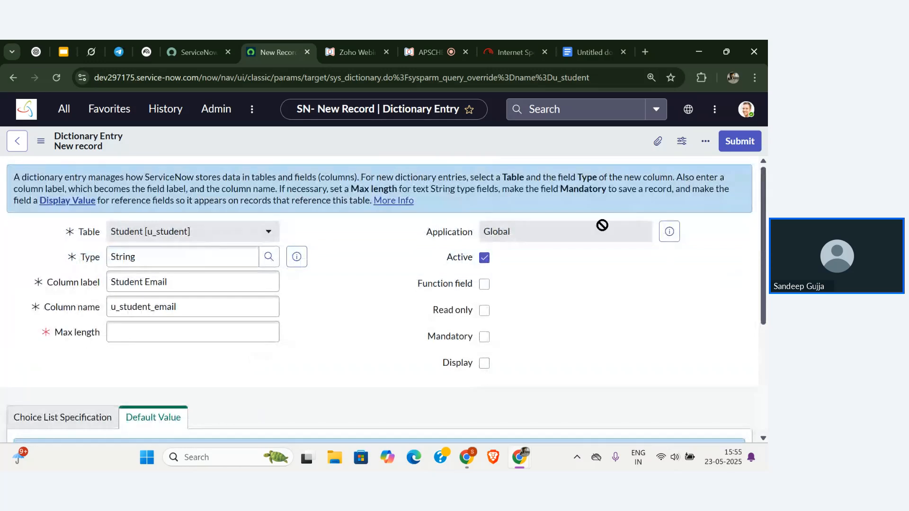
# Give the Student Email column a max length of 120 and submit it.
pyautogui.click(737, 148)
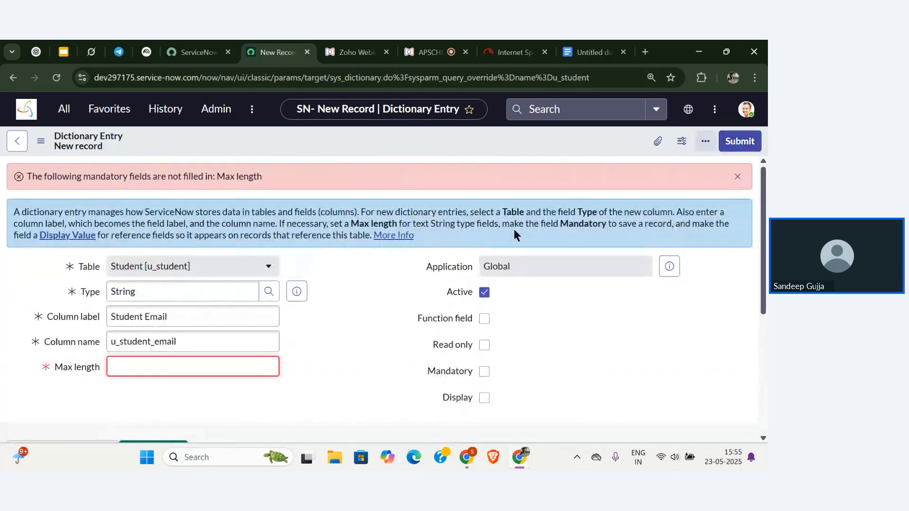
pyautogui.scroll(-1, 362, 322)
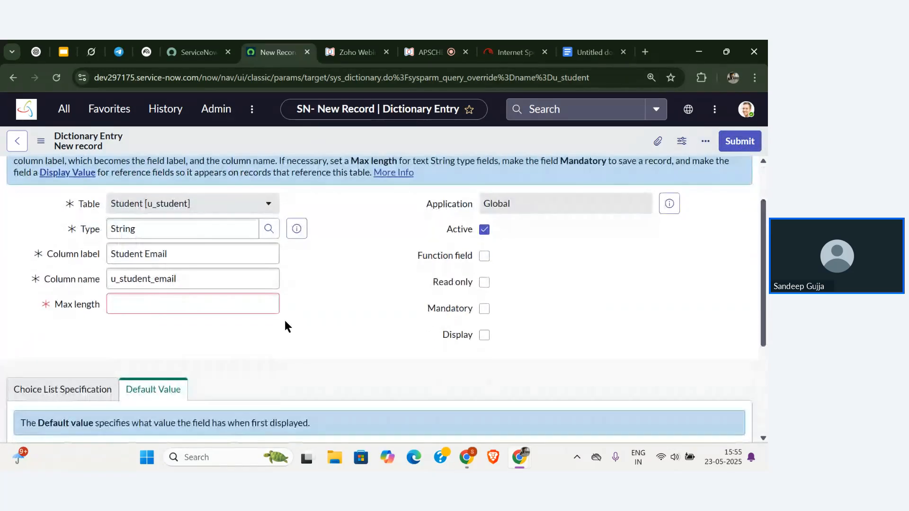
pyautogui.click(258, 309)
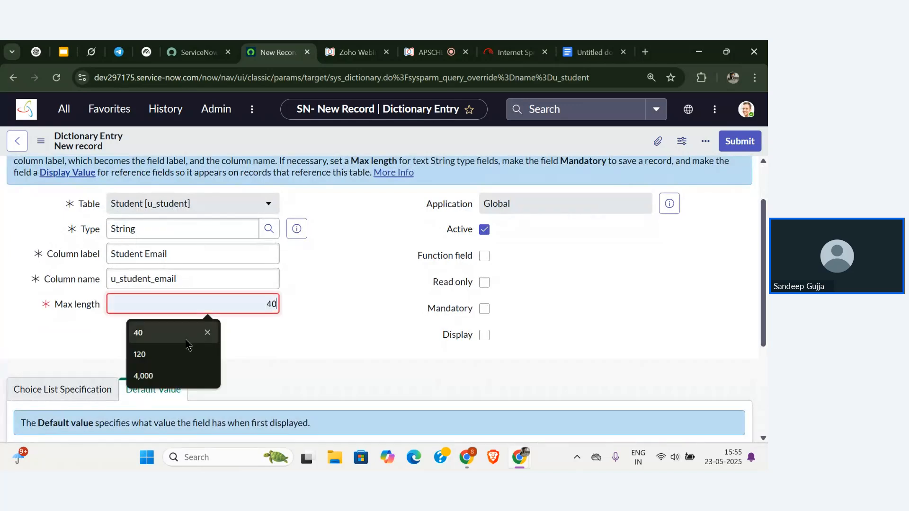
pyautogui.click(184, 355)
pyautogui.click(259, 345)
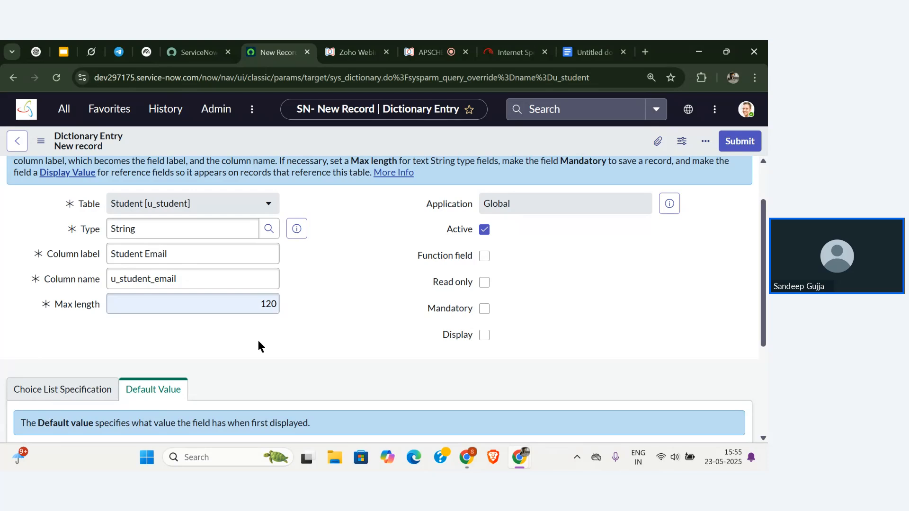
pyautogui.scroll(1, 266, 344)
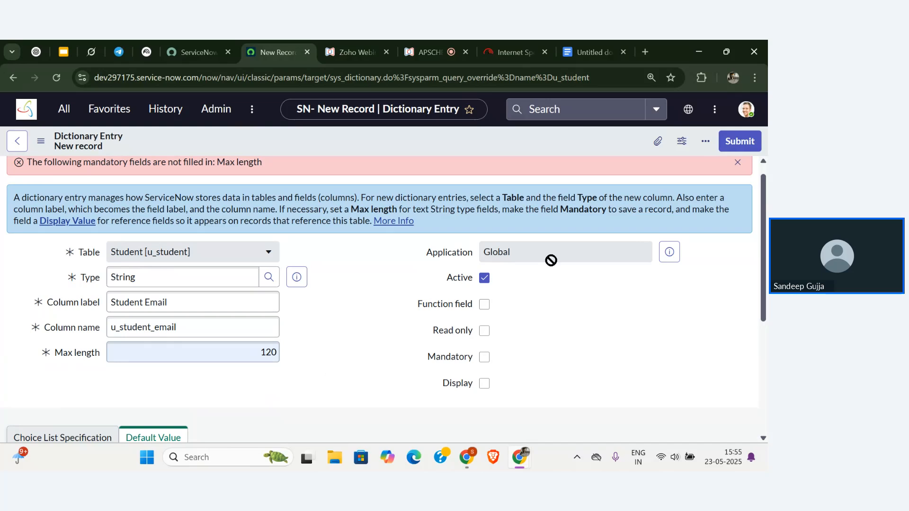
pyautogui.click(747, 139)
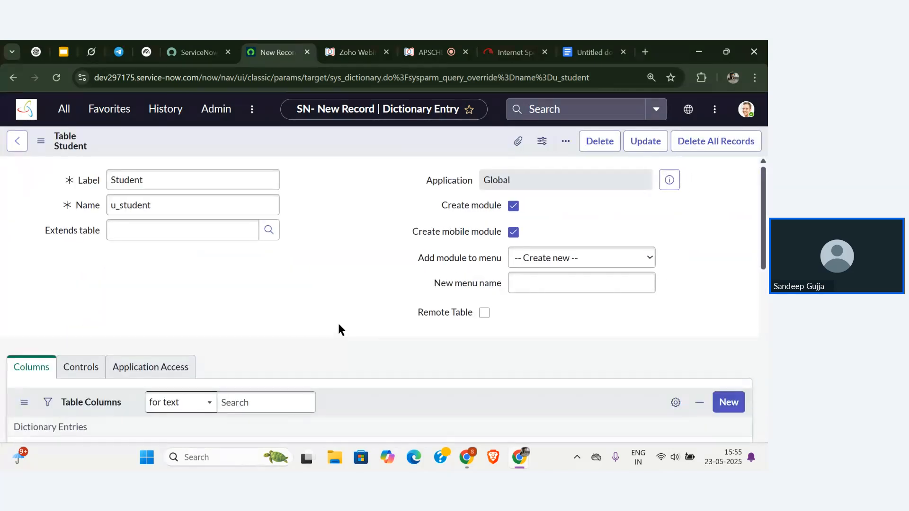
pyautogui.scroll(-3, 334, 304)
pyautogui.scroll(-5, 330, 283)
pyautogui.scroll(3, 330, 283)
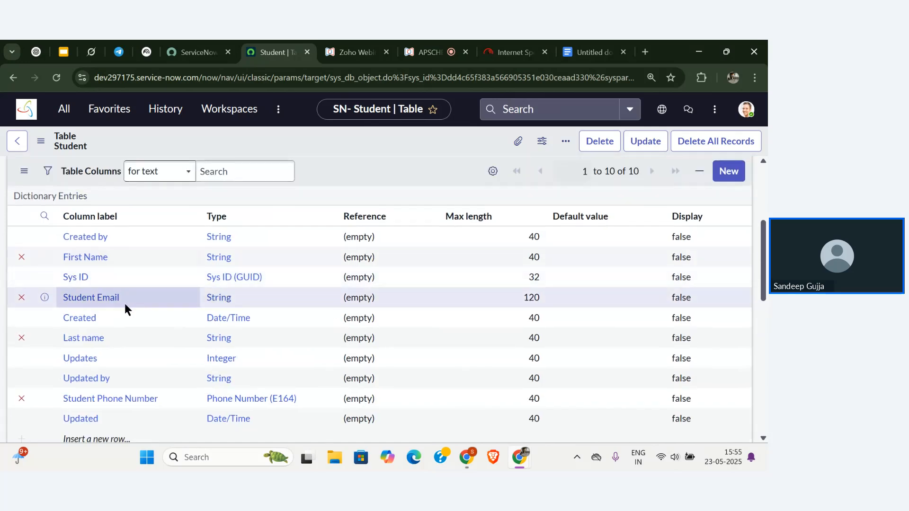
pyautogui.scroll(3, 163, 302)
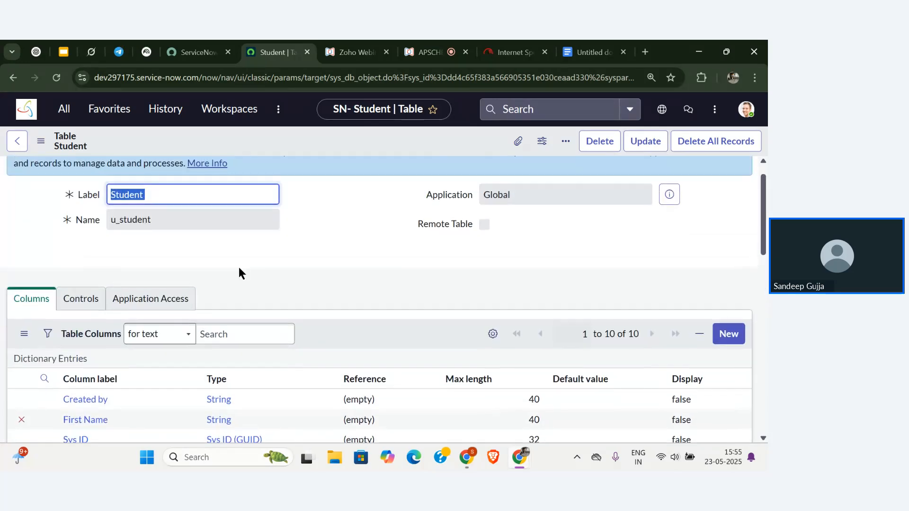
pyautogui.scroll(1, 242, 269)
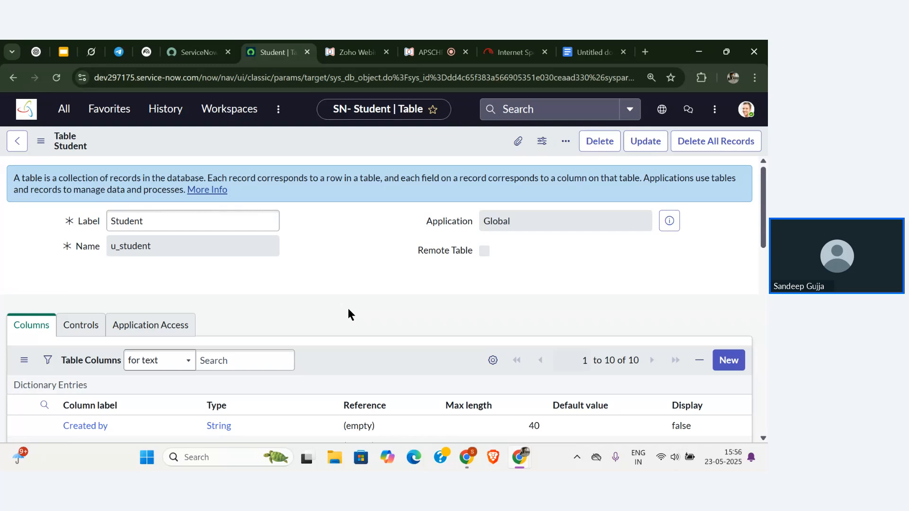
pyautogui.scroll(-3, 327, 308)
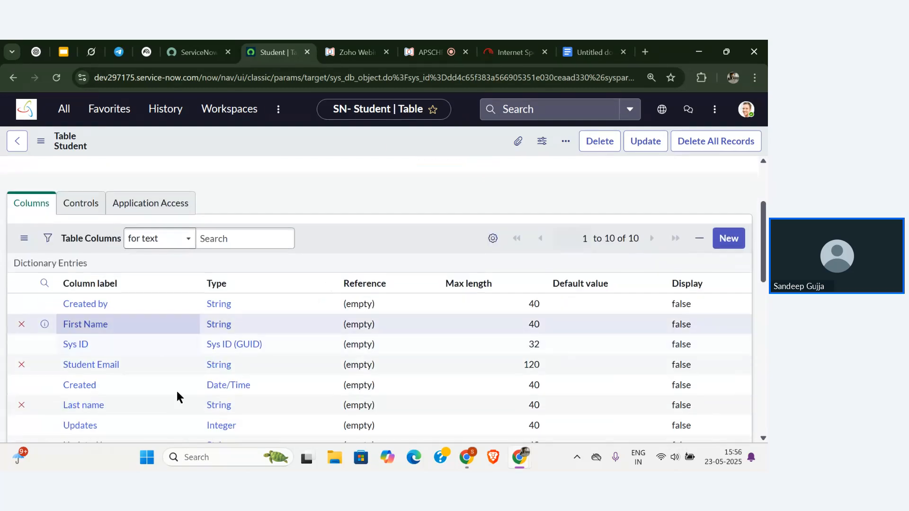
pyautogui.scroll(-1, 180, 367)
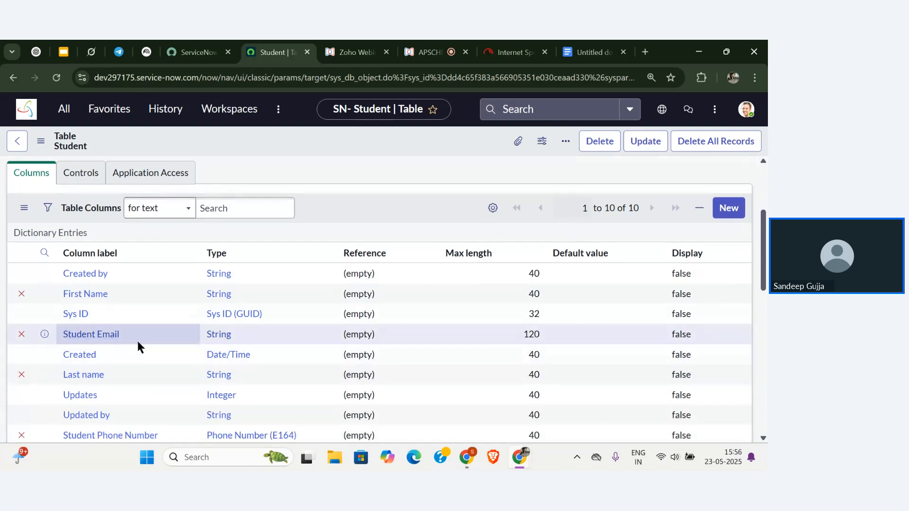
pyautogui.scroll(-1, 157, 342)
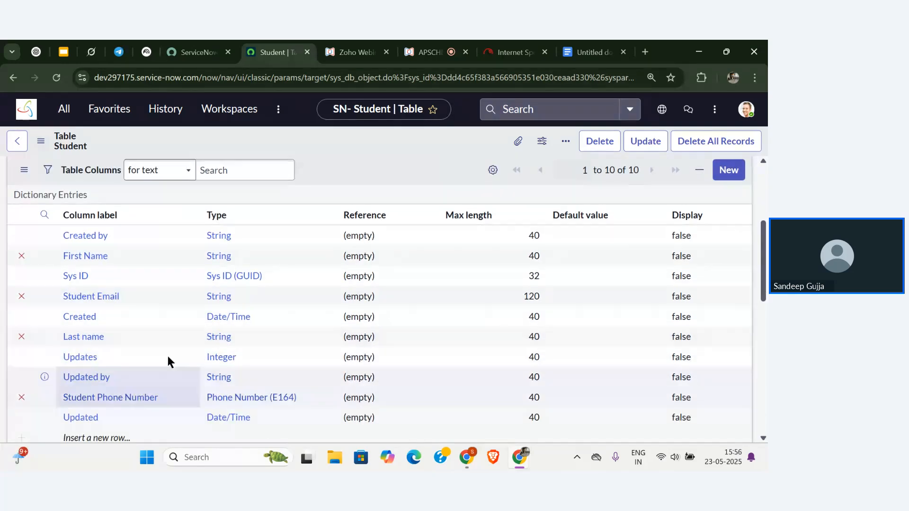
pyautogui.scroll(5, 173, 223)
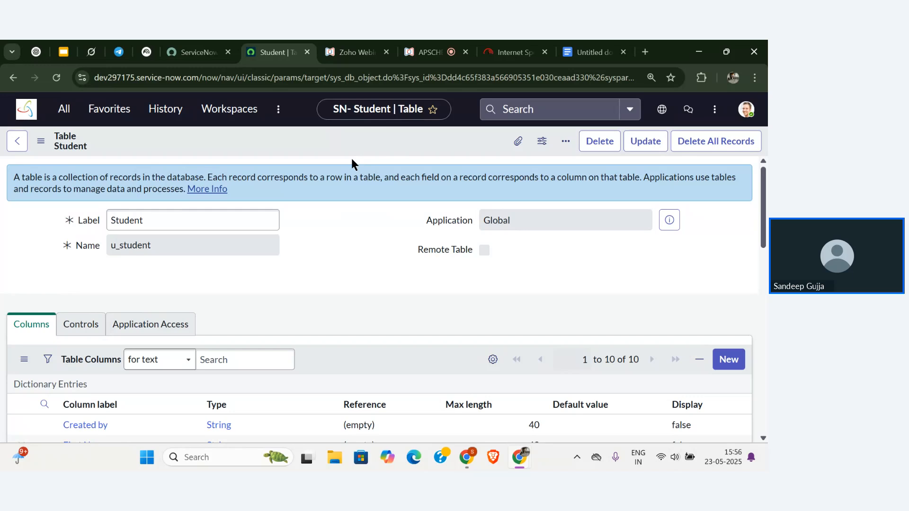
# Save the Student table record from the header menu, then Update to return to the Tables list.
pyautogui.rightClick(371, 142)
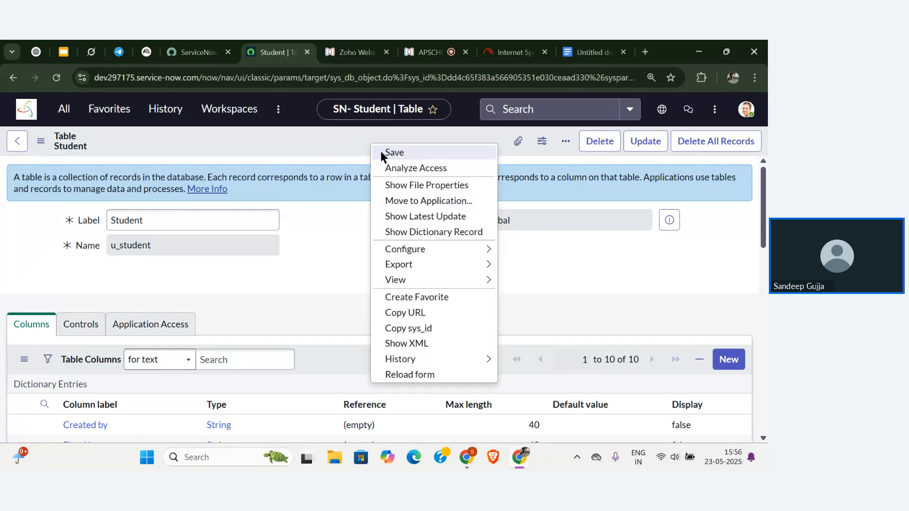
pyautogui.click(380, 151)
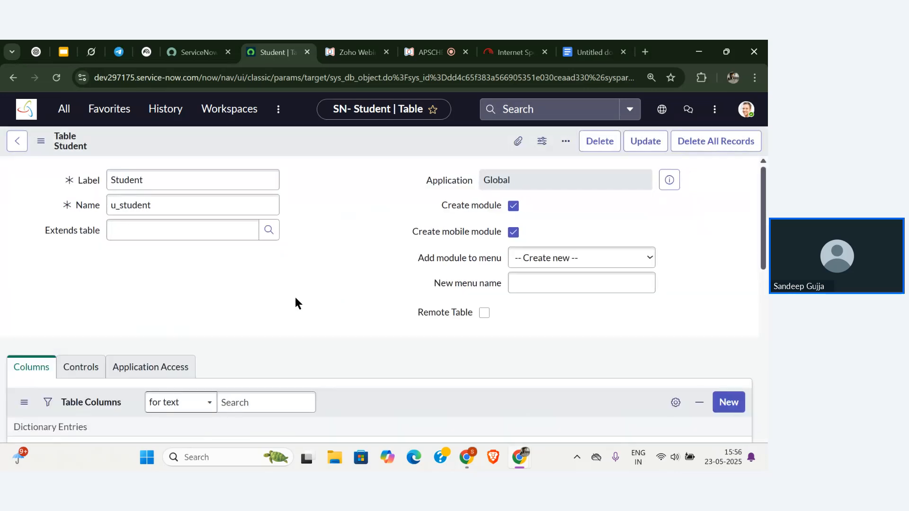
pyautogui.scroll(-8, 294, 297)
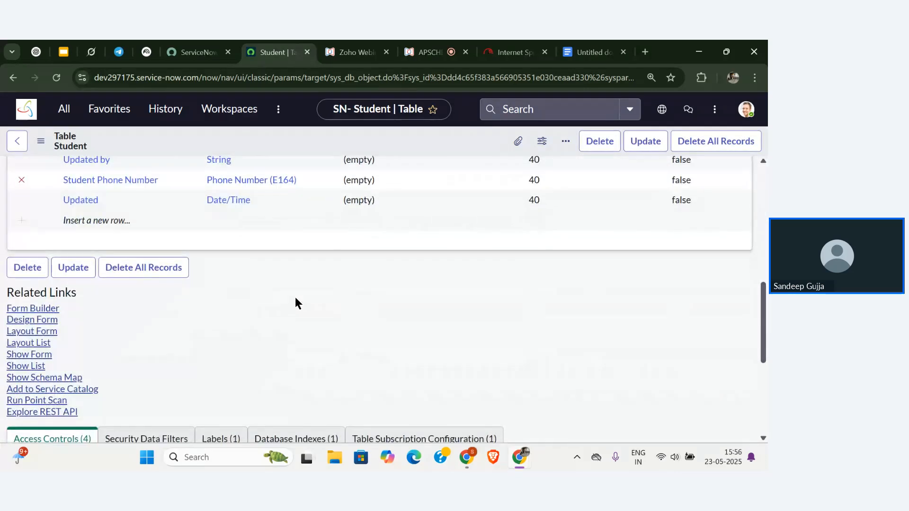
pyautogui.scroll(3, 295, 297)
pyautogui.scroll(5, 295, 297)
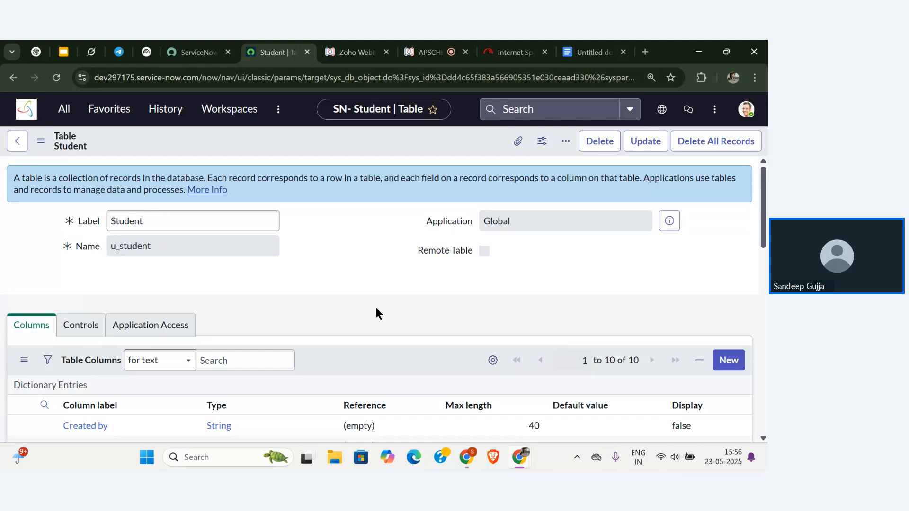
pyautogui.click(646, 143)
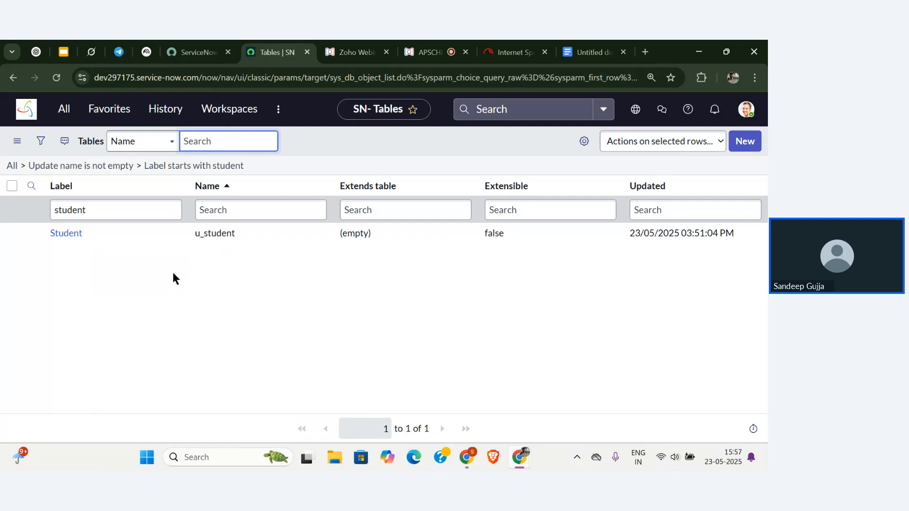
# Filter the All navigator by 'student' and open the Students module list.
pyautogui.click(25, 113)
pyautogui.click(64, 110)
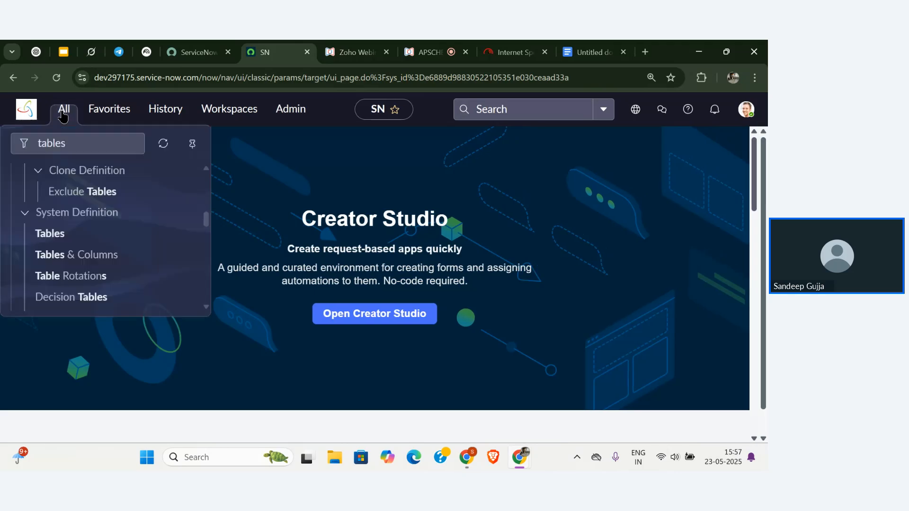
pyautogui.click(74, 142)
pyautogui.press('BackSpace')
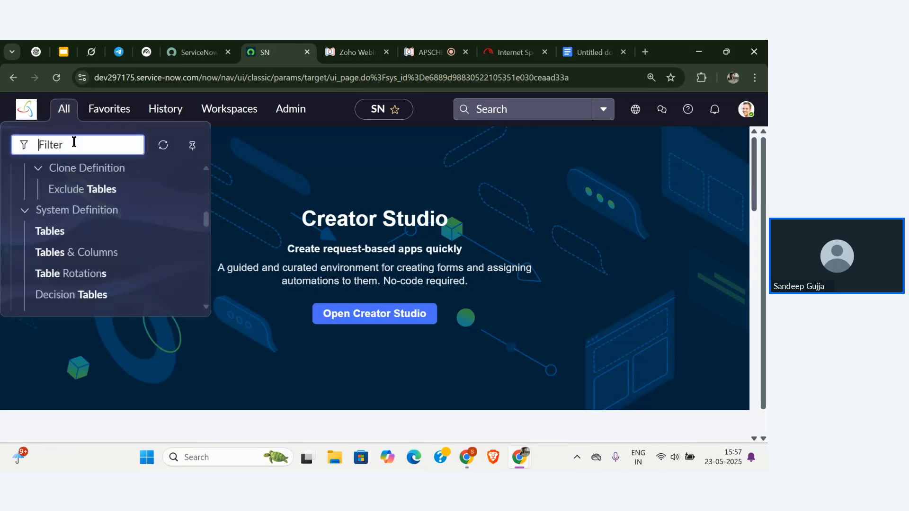
pyautogui.write('sti')
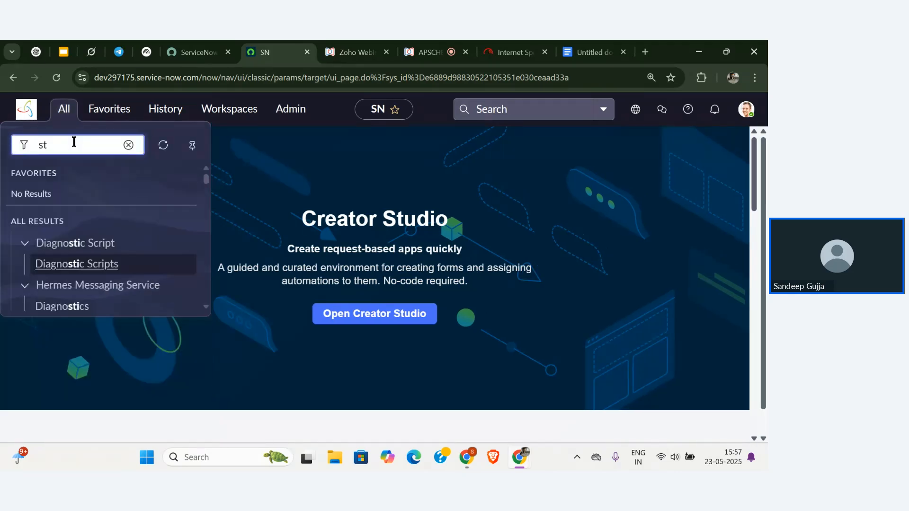
pyautogui.press('BackSpace')
pyautogui.write('udent')
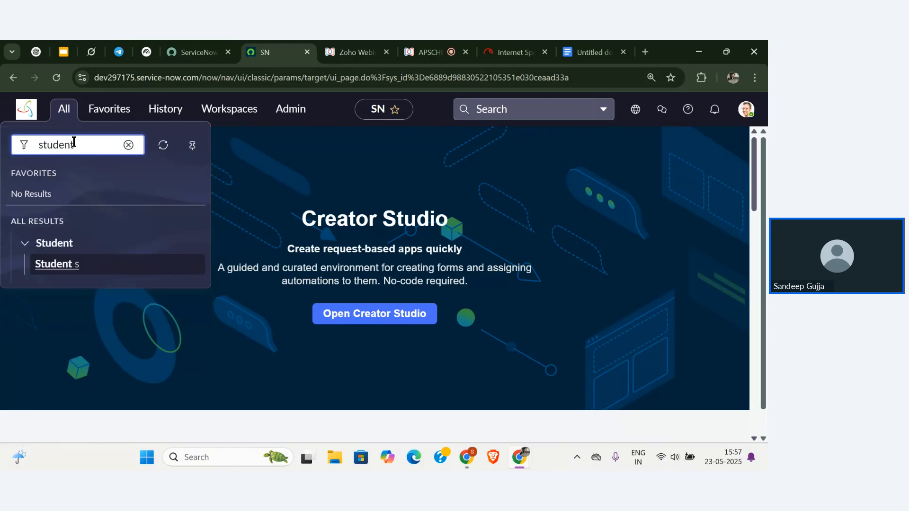
pyautogui.click(70, 265)
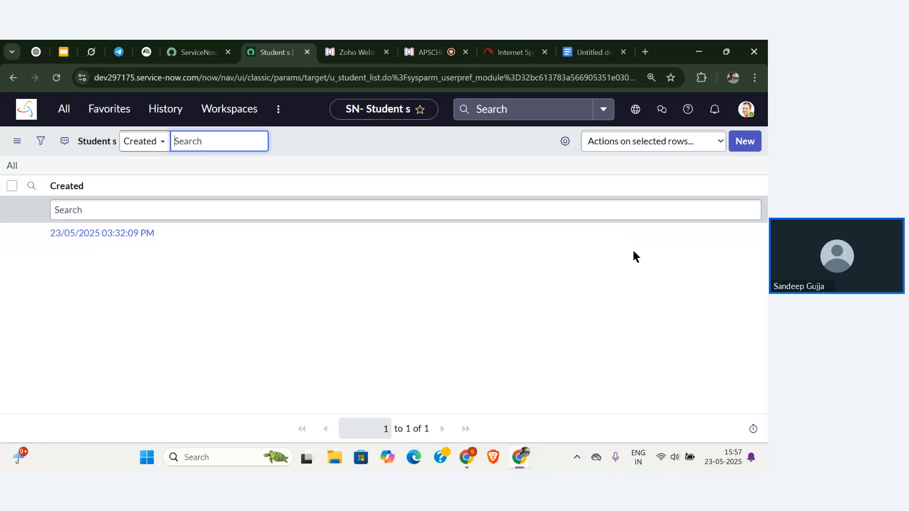
# Start a new Student record, then switch to the Zoho Webinar presenter tab.
pyautogui.click(755, 143)
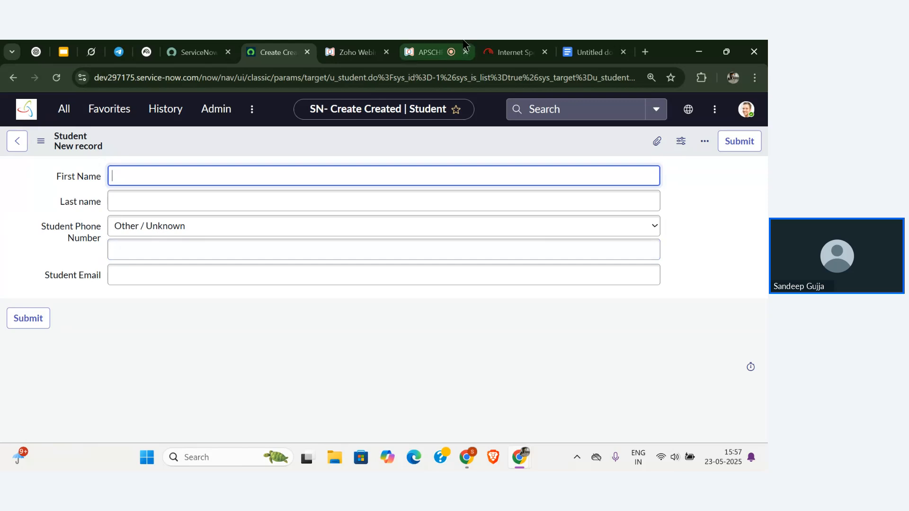
pyautogui.click(429, 52)
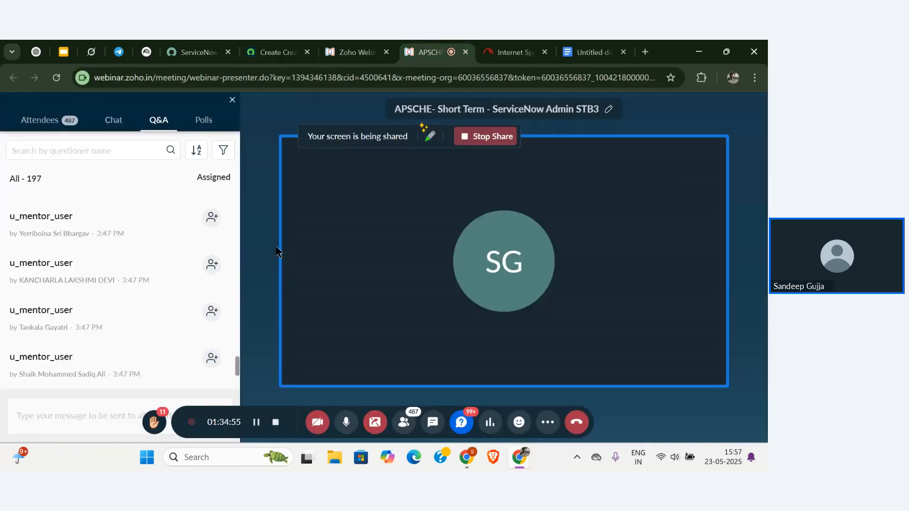
# Scroll through the latest Zoho Webinar Q&A questions, then return to the ServiceNow tab.
pyautogui.moveTo(63, 248)
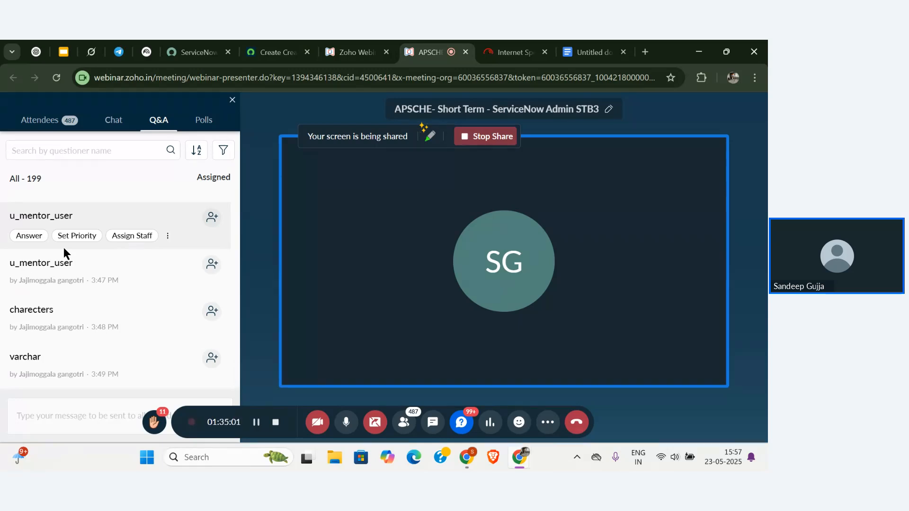
pyautogui.scroll(-2, 64, 248)
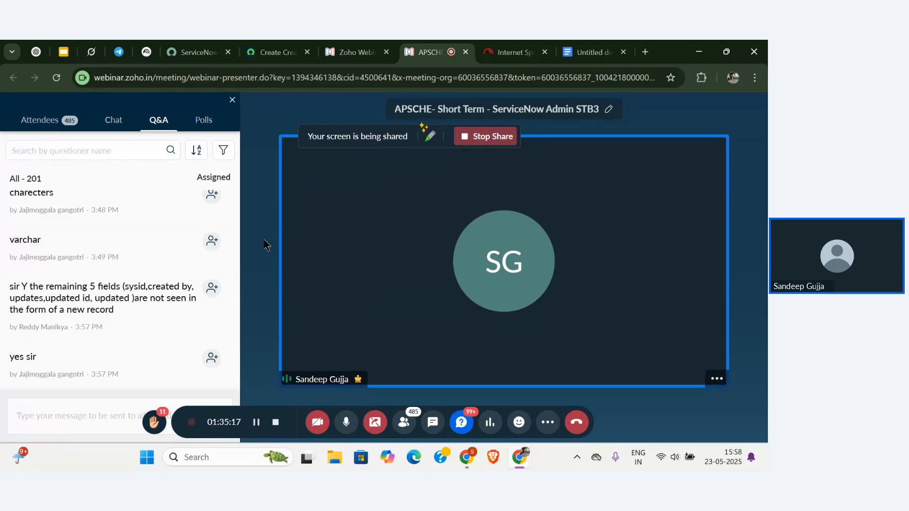
pyautogui.scroll(-2, 130, 311)
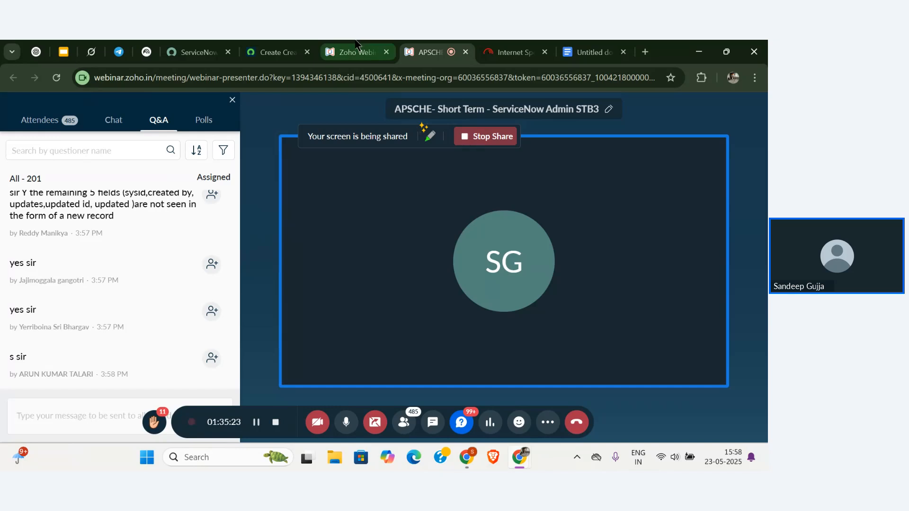
pyautogui.moveTo(499, 45)
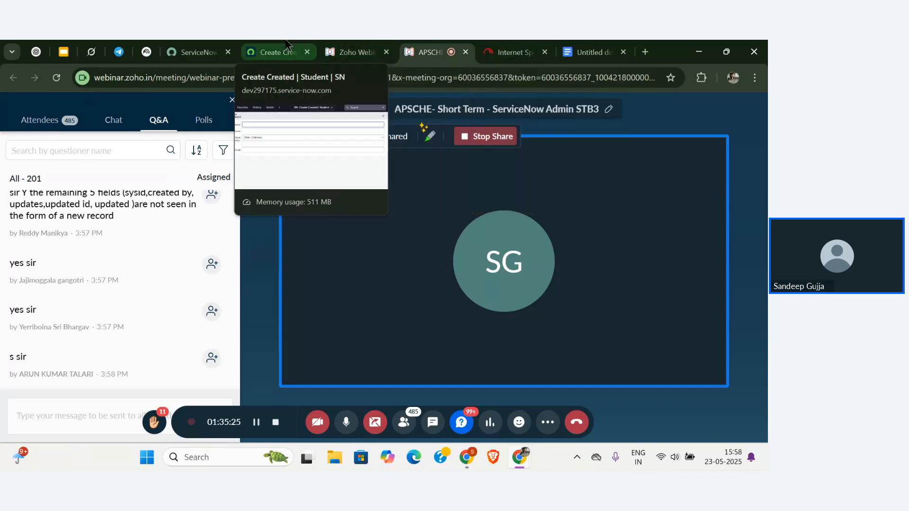
pyautogui.click(275, 53)
# Return to the Student list and open its Personalize List Columns dialog.
pyautogui.click(17, 145)
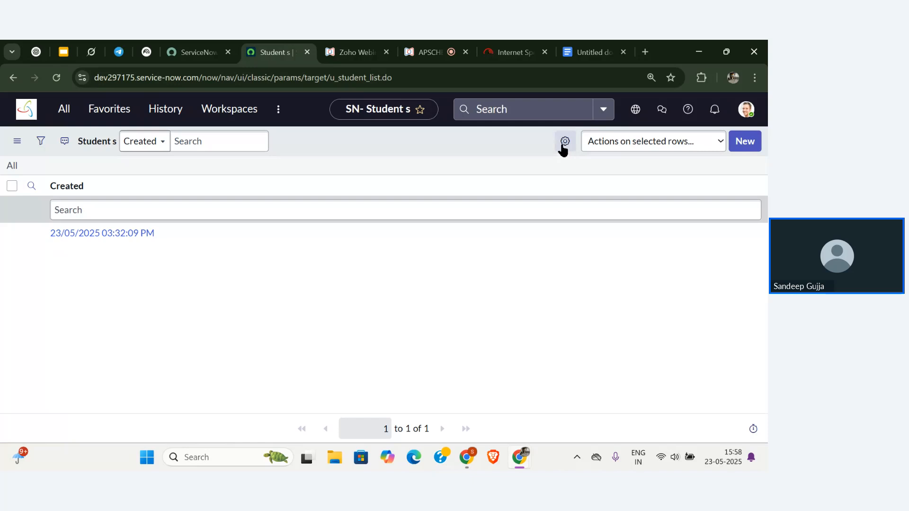
pyautogui.scroll(5, 571, 143)
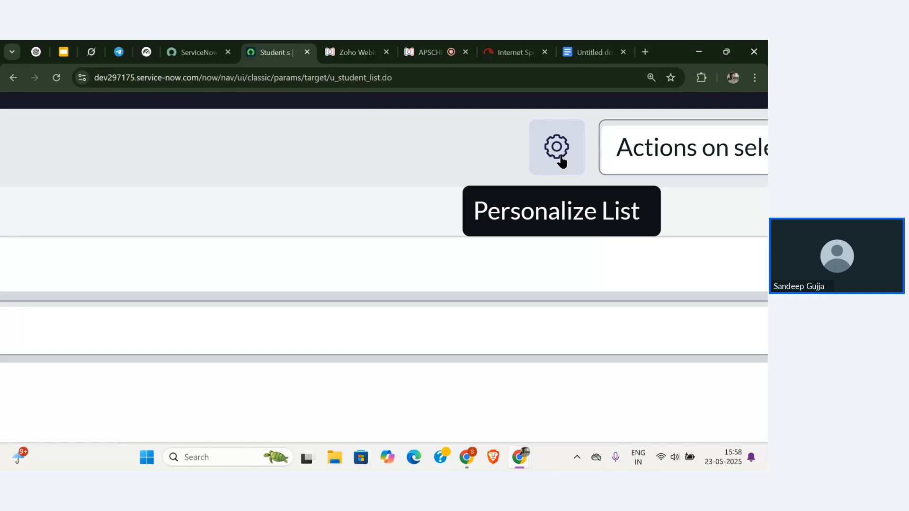
pyautogui.click(562, 161)
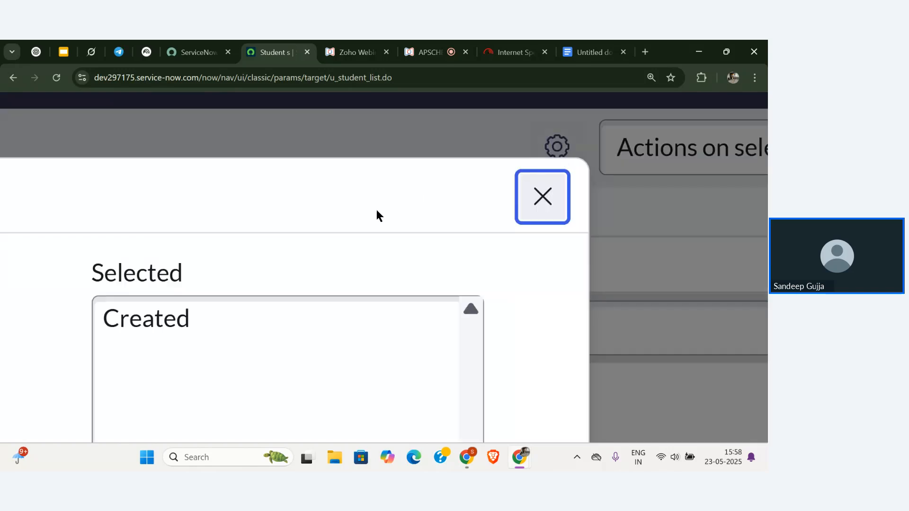
pyautogui.scroll(-5, 376, 209)
pyautogui.scroll(-2, 376, 207)
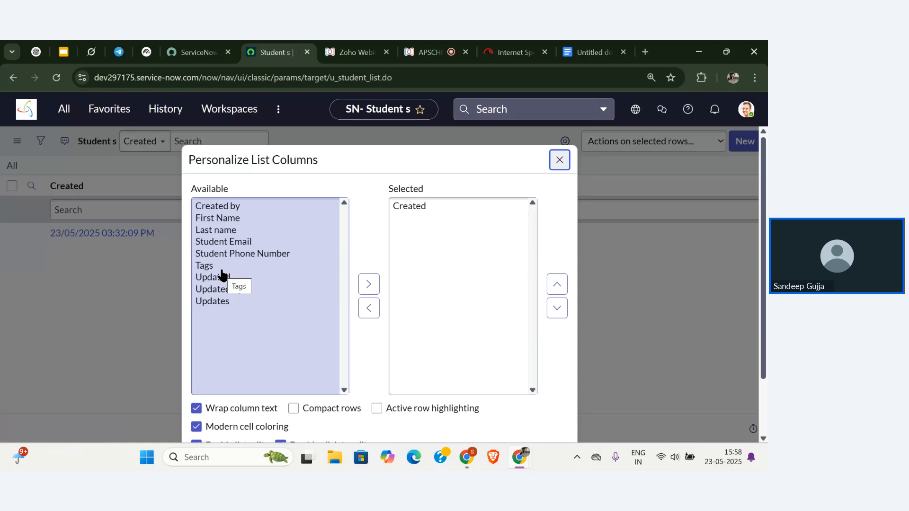
# Add First Name, Student Email and Last name columns, placing Last name before Student Email.
pyautogui.click(245, 219)
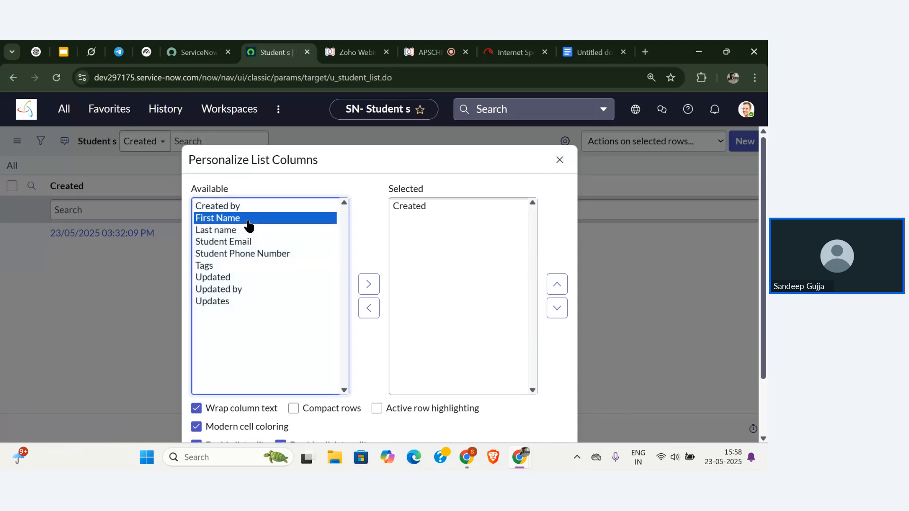
pyautogui.click(369, 285)
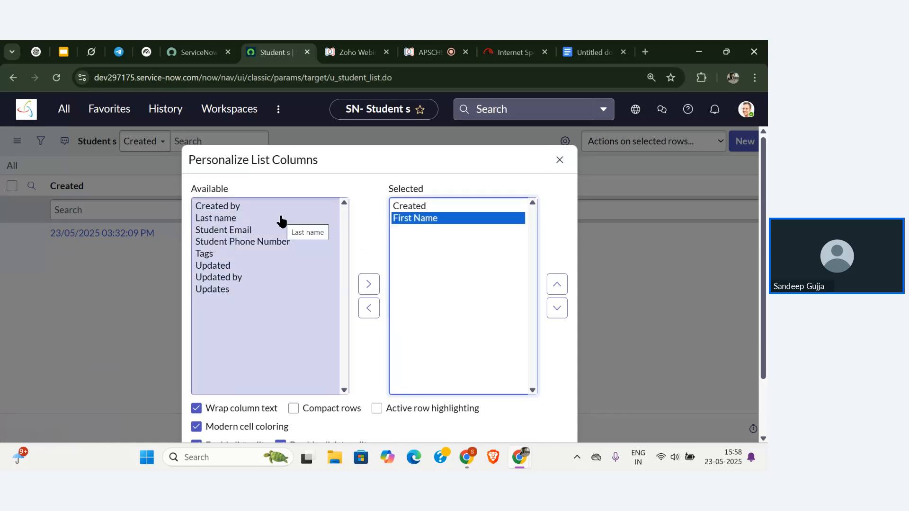
pyautogui.click(275, 230)
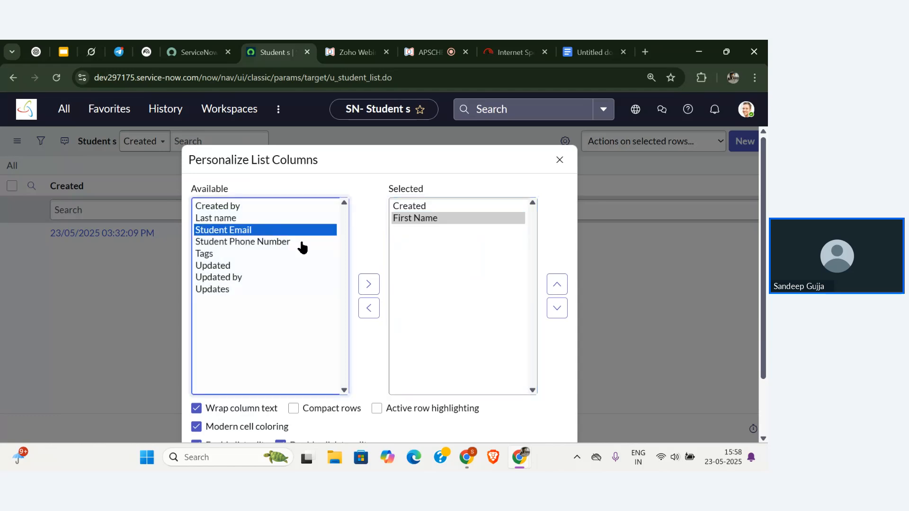
pyautogui.click(369, 285)
pyautogui.click(250, 218)
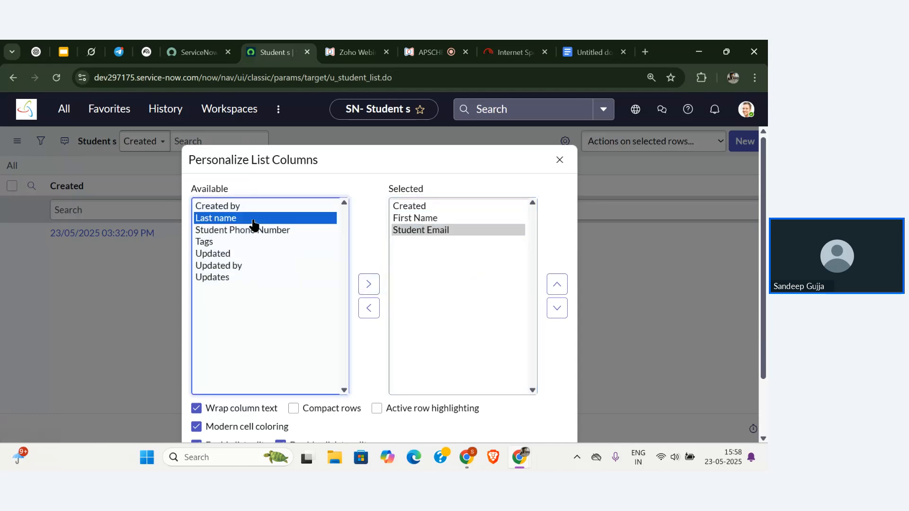
pyautogui.click(372, 284)
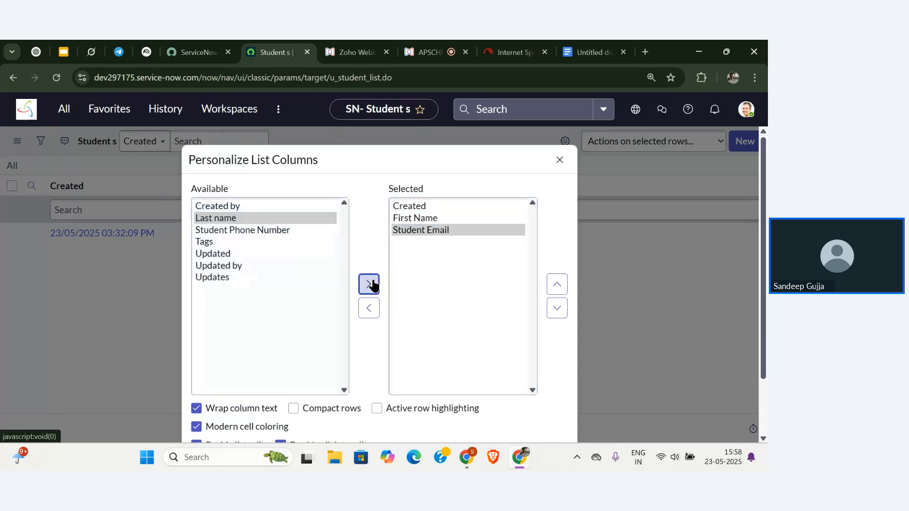
pyautogui.click(566, 283)
# Move Created after Student Email, add Created by, Updated by and Updated, and apply the layout.
pyautogui.click(434, 207)
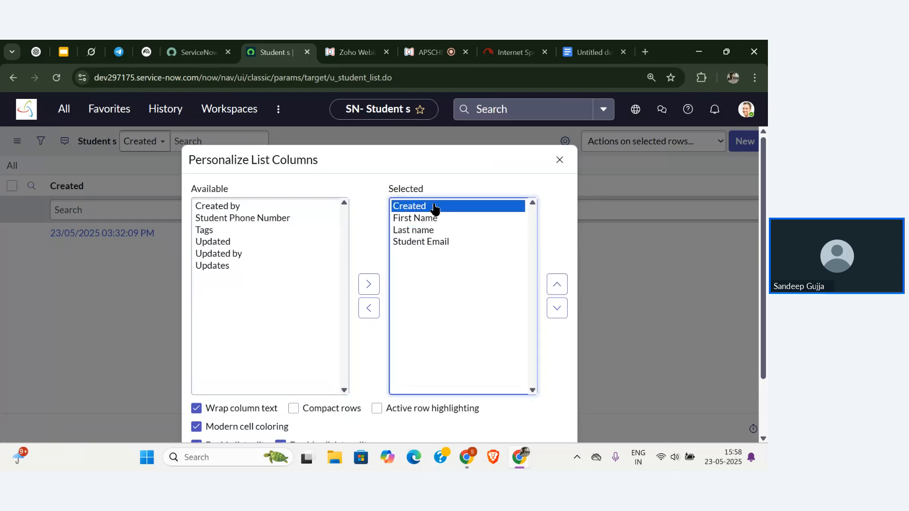
pyautogui.click(560, 306)
pyautogui.click(559, 306)
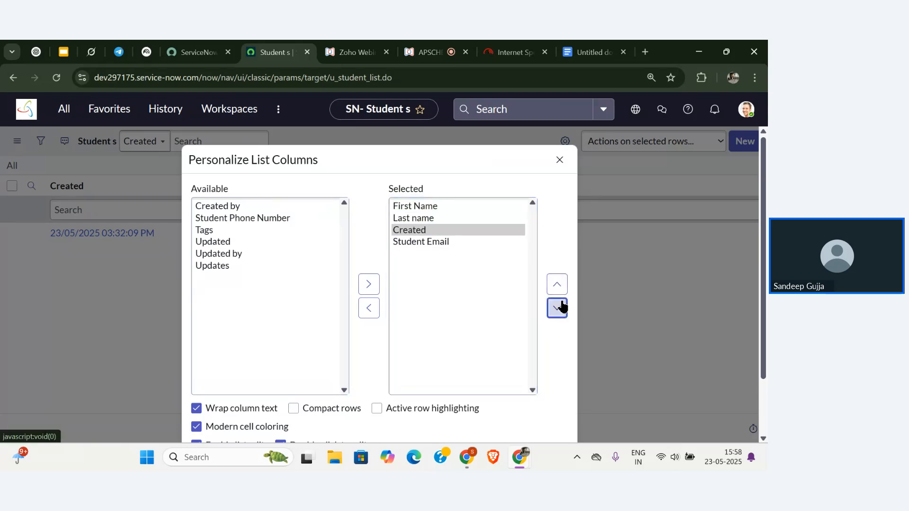
pyautogui.click(559, 305)
pyautogui.click(243, 255)
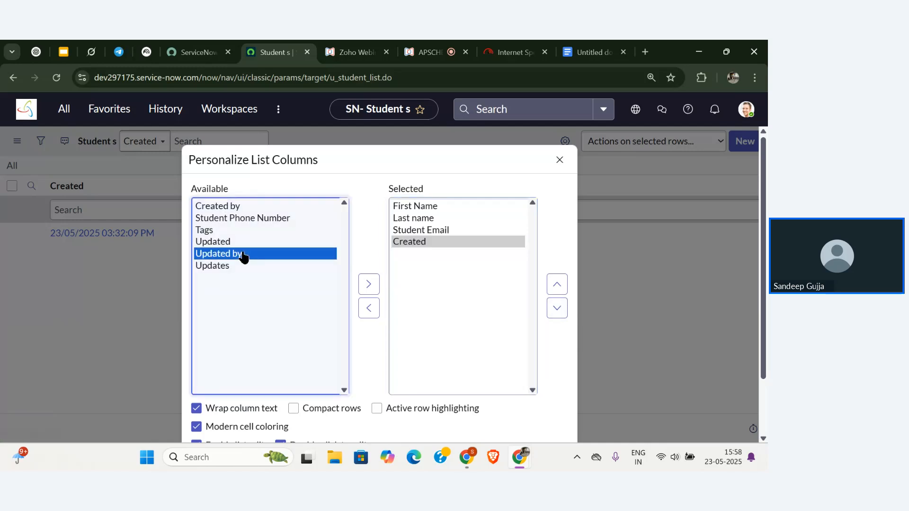
pyautogui.click(370, 286)
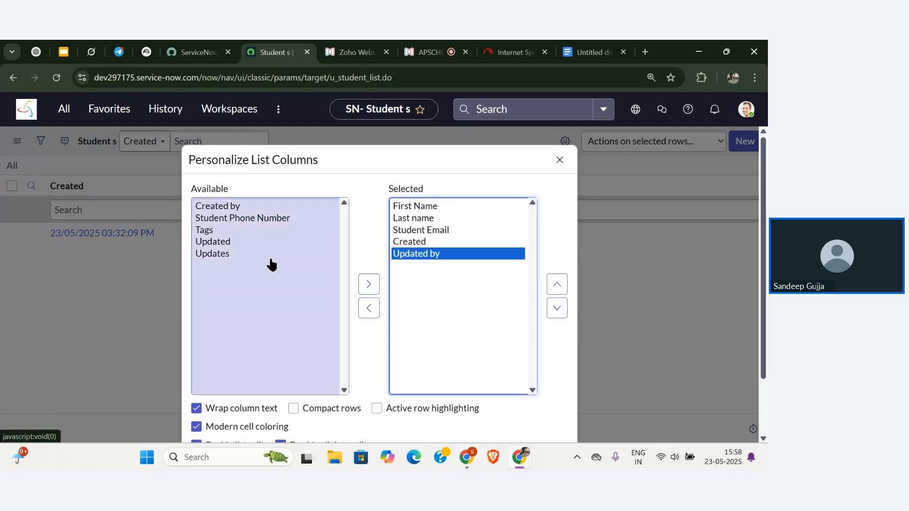
pyautogui.click(244, 206)
pyautogui.click(369, 284)
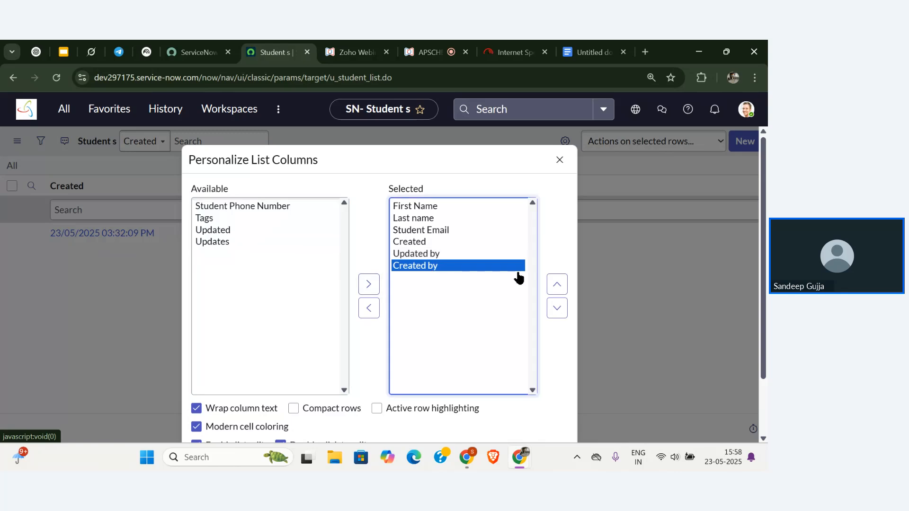
pyautogui.click(557, 285)
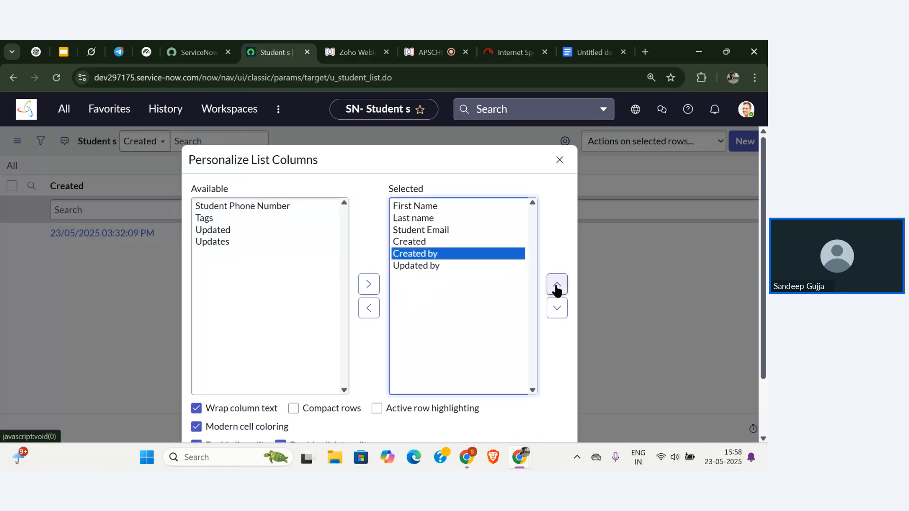
pyautogui.click(242, 233)
pyautogui.click(368, 284)
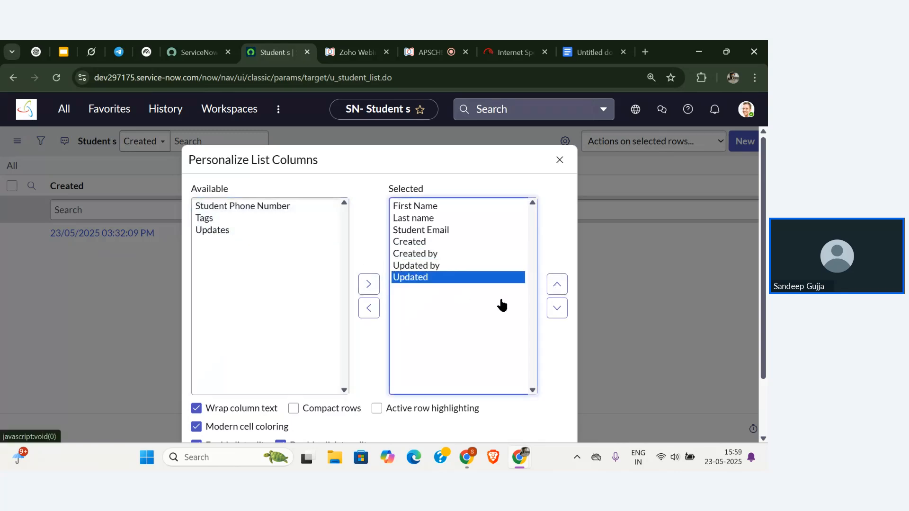
pyautogui.click(363, 357)
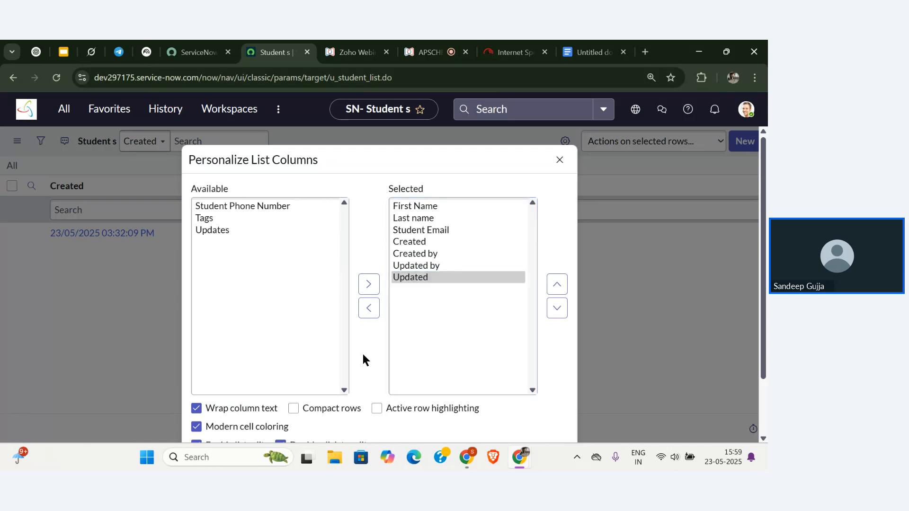
pyautogui.scroll(-2, 364, 358)
pyautogui.click(544, 405)
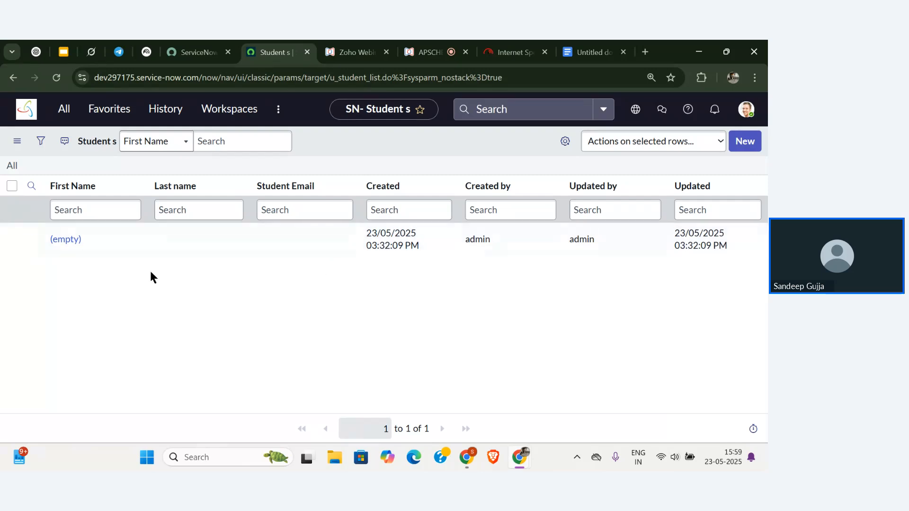
# Open the Student record whose first name is empty from the list.
pyautogui.click(66, 240)
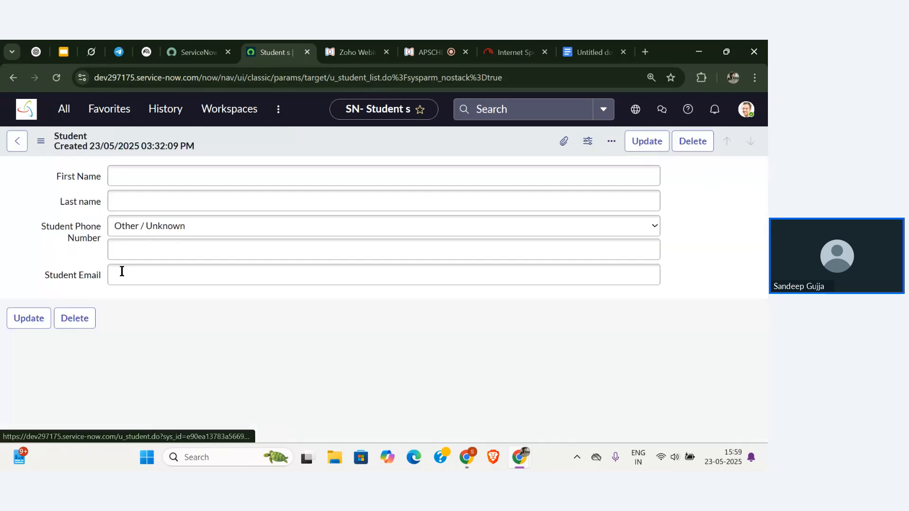
# Enter the student's first and last name, update the record, then switch to the webinar tab.
pyautogui.click(170, 177)
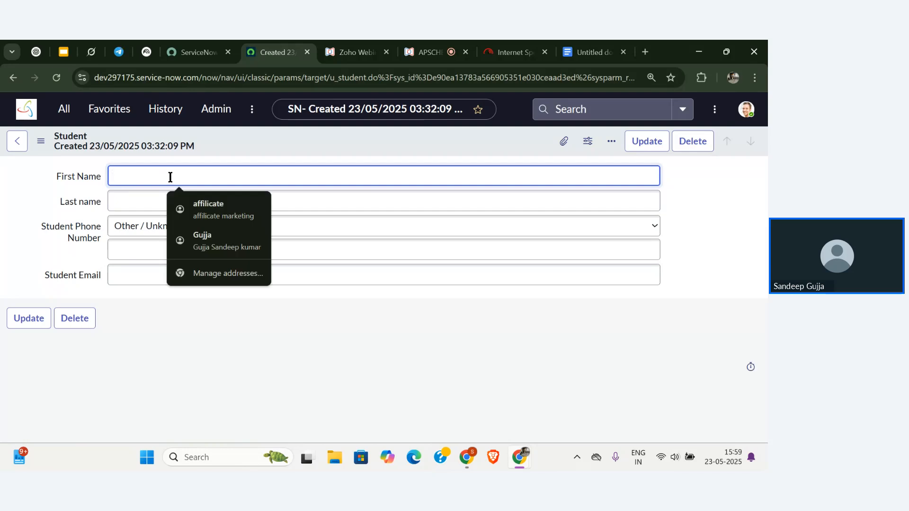
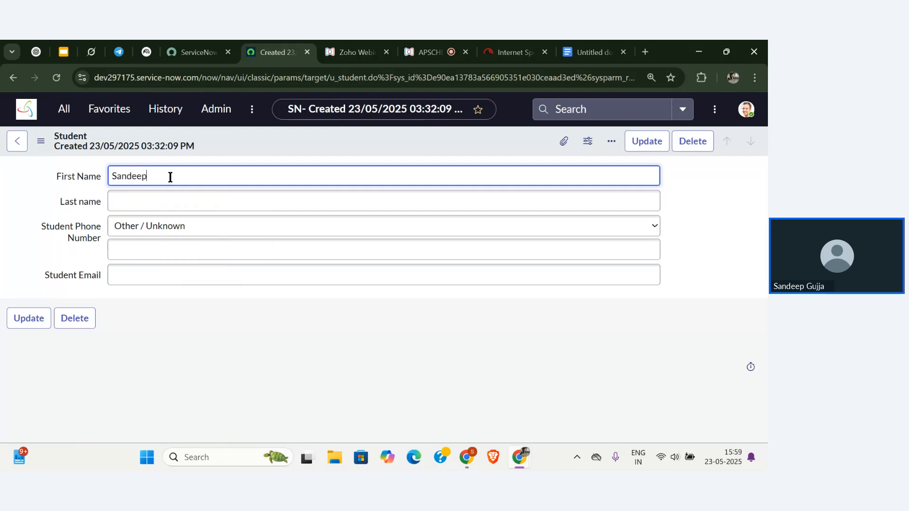
pyautogui.click(165, 201)
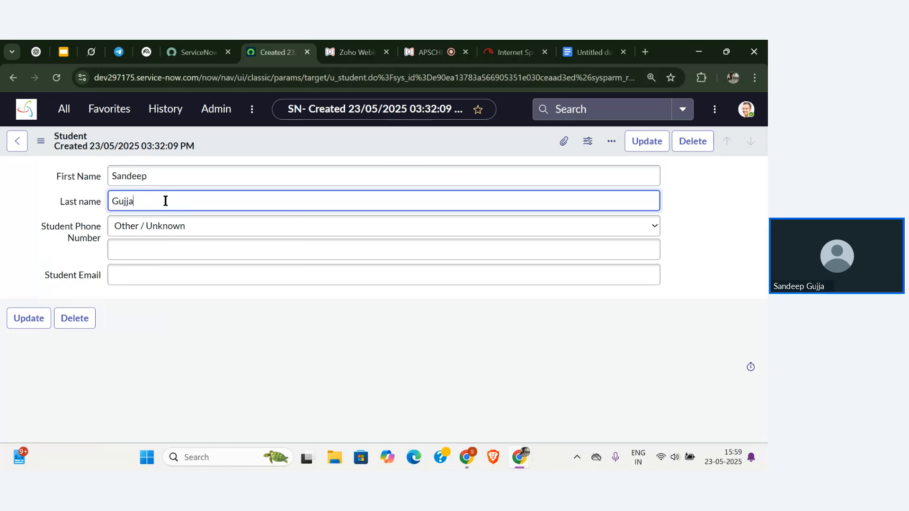
pyautogui.click(30, 313)
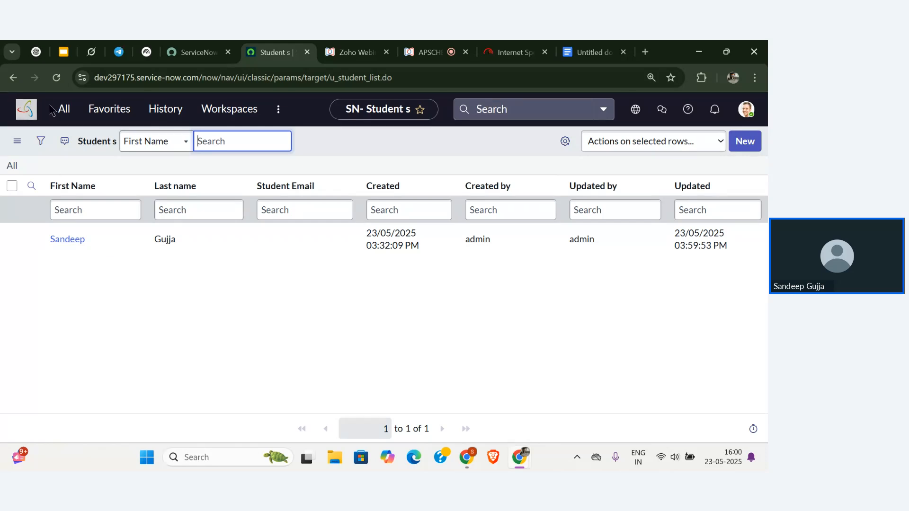
pyautogui.click(27, 110)
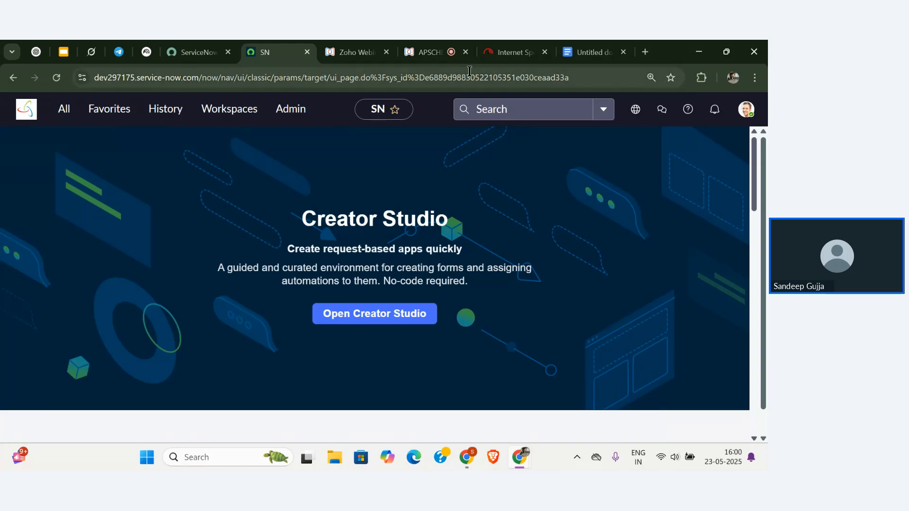
pyautogui.click(427, 53)
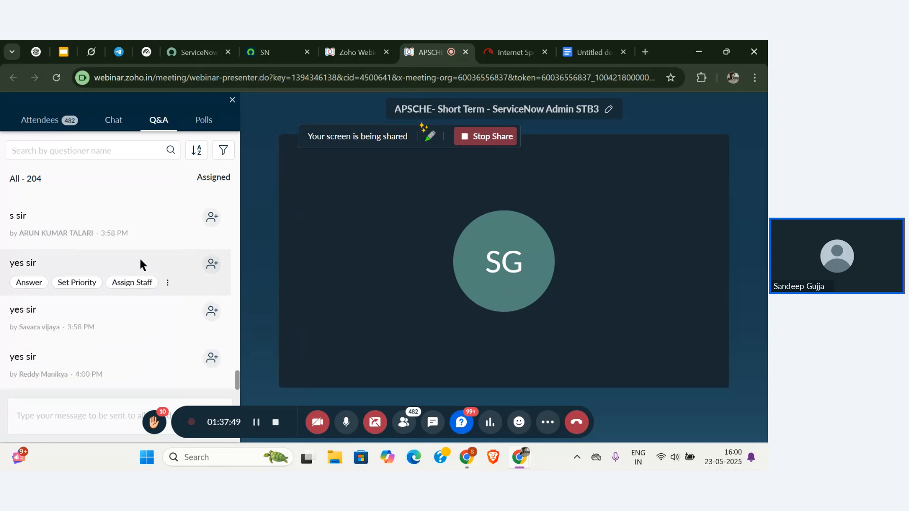
pyautogui.scroll(2, 141, 264)
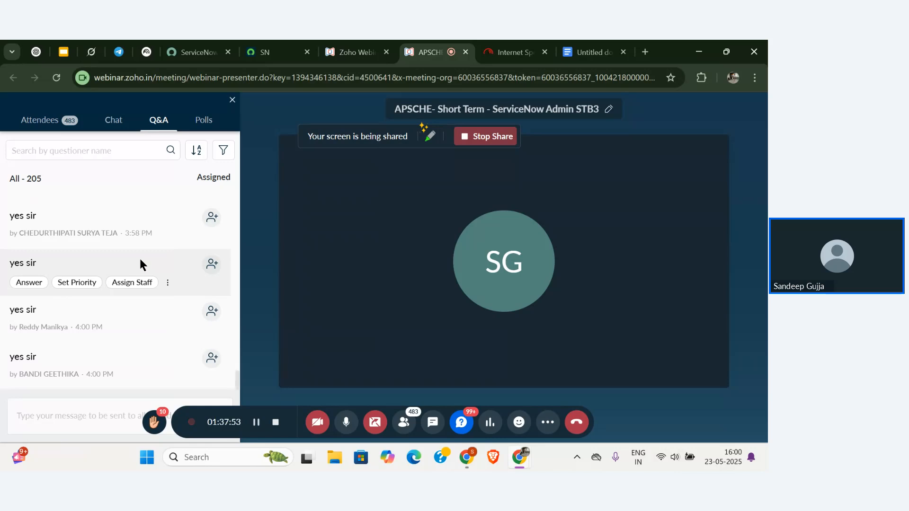
pyautogui.scroll(2, 143, 266)
pyautogui.scroll(-2, 143, 265)
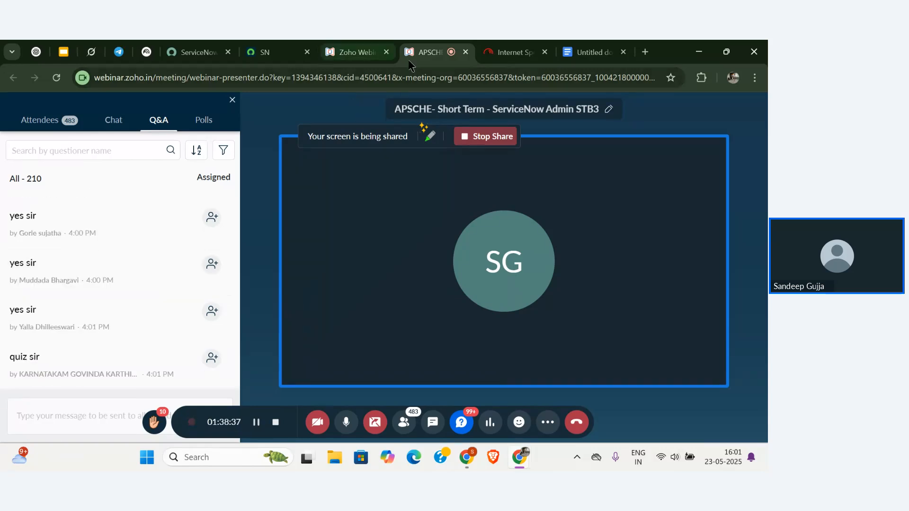
# Bring the slideshow forward and show slide 72, 'Table Types: Core vs. Custom'.
pyautogui.hotkey('alt', 'Tab')
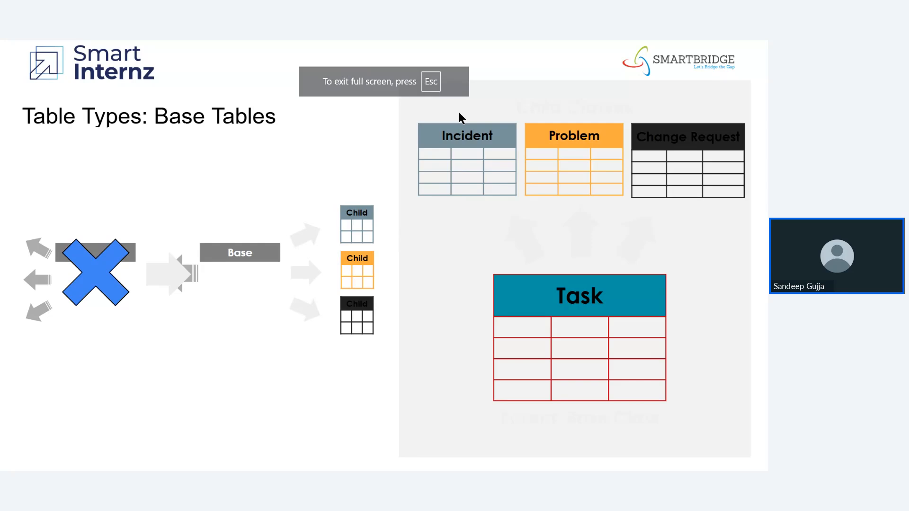
pyautogui.click(586, 250)
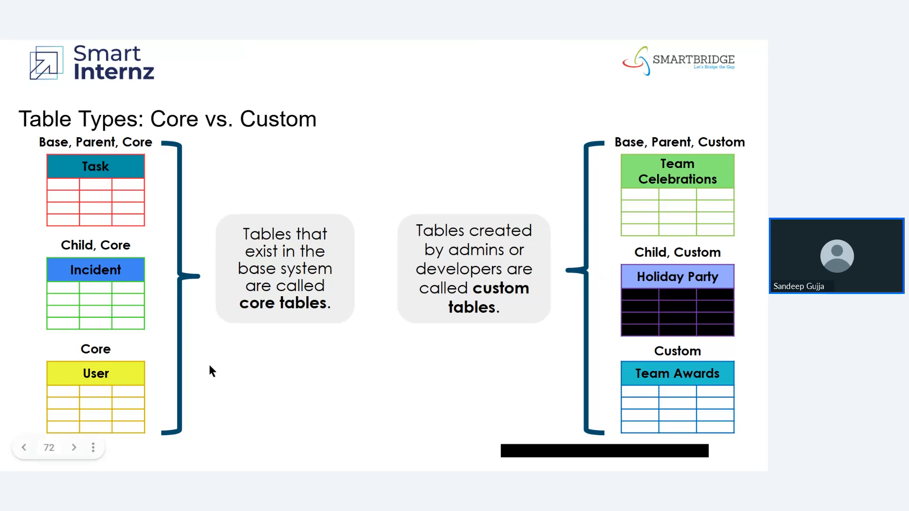
pyautogui.click(320, 399)
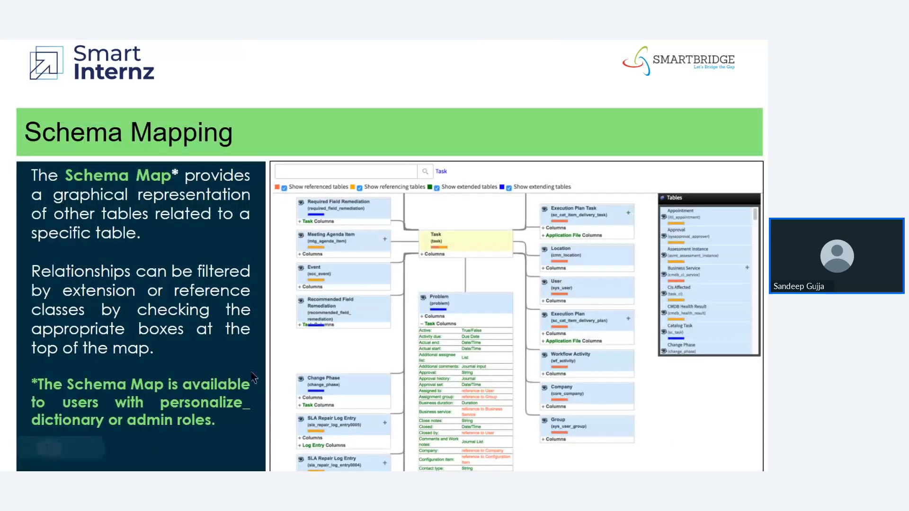
pyautogui.press('Left')
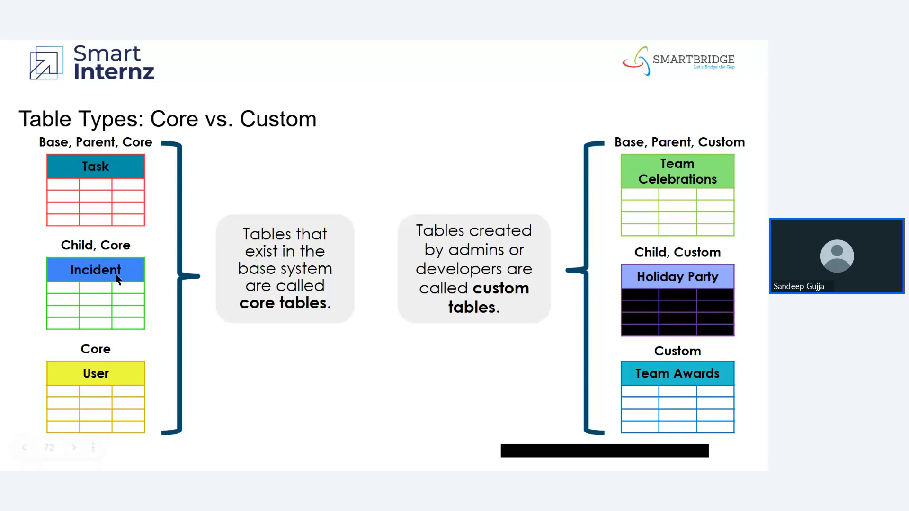
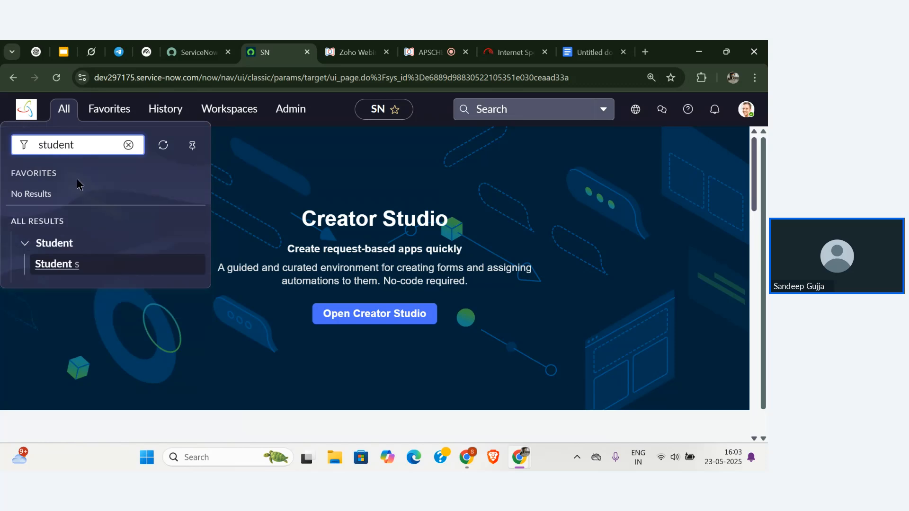
# Filter the navigator for 'tables' and open the System Definition > Tables list.
pyautogui.hotkey('ctrl', 'a')
pyautogui.press('BackSpace')
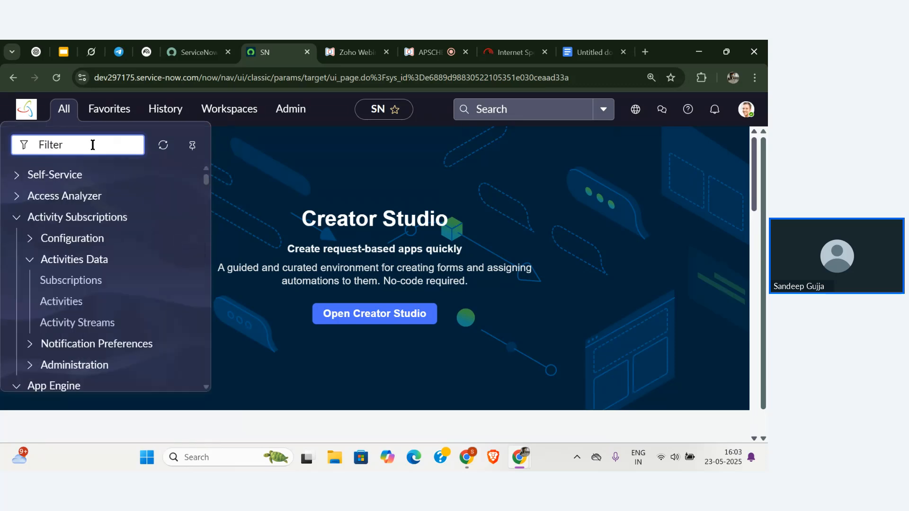
pyautogui.write('table')
pyautogui.press('BackSpace')
pyautogui.press('BackSpace')
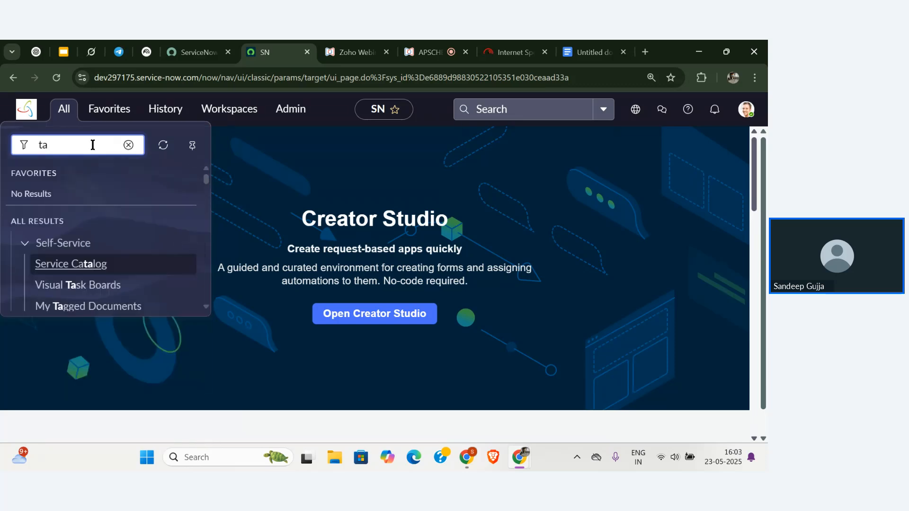
pyautogui.write('bles')
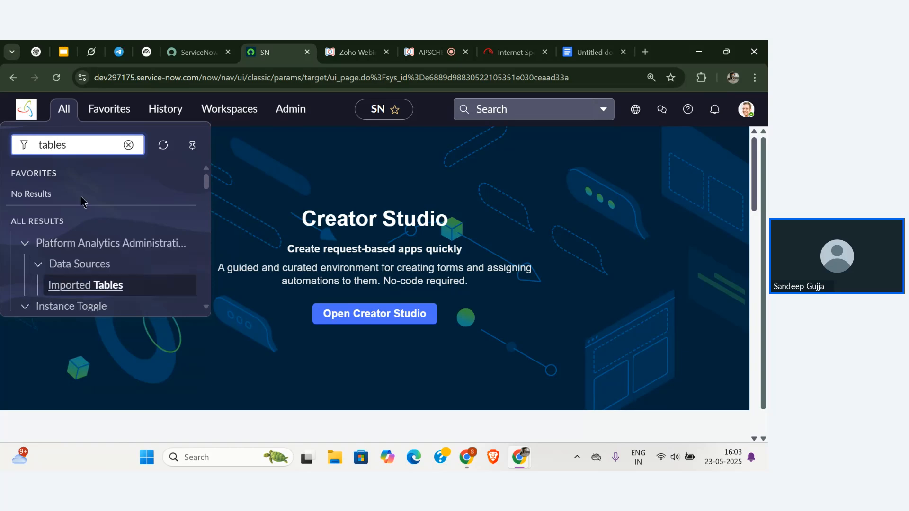
pyautogui.scroll(-2, 81, 247)
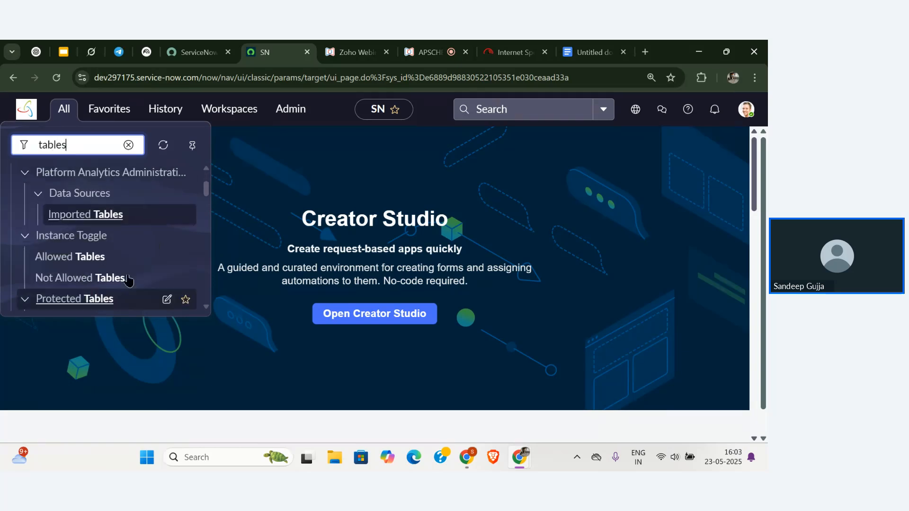
pyautogui.scroll(-5, 83, 275)
pyautogui.scroll(1, 87, 250)
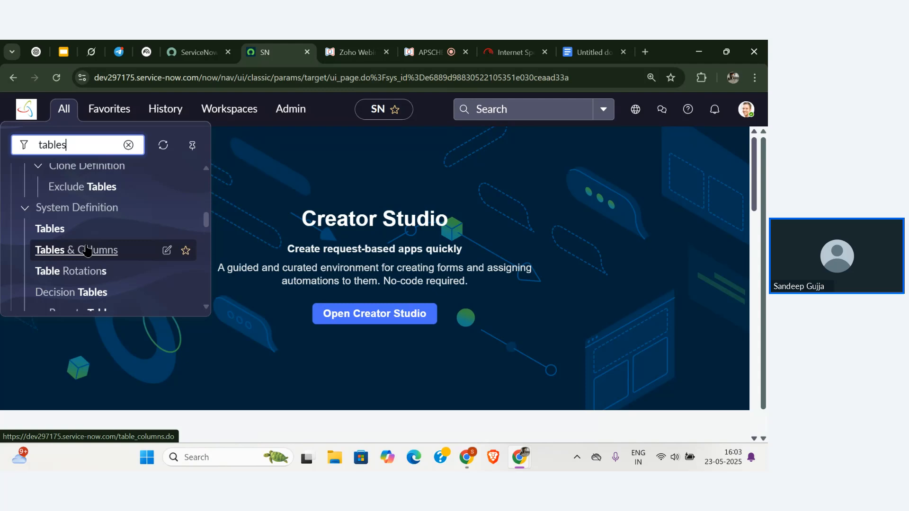
pyautogui.click(43, 229)
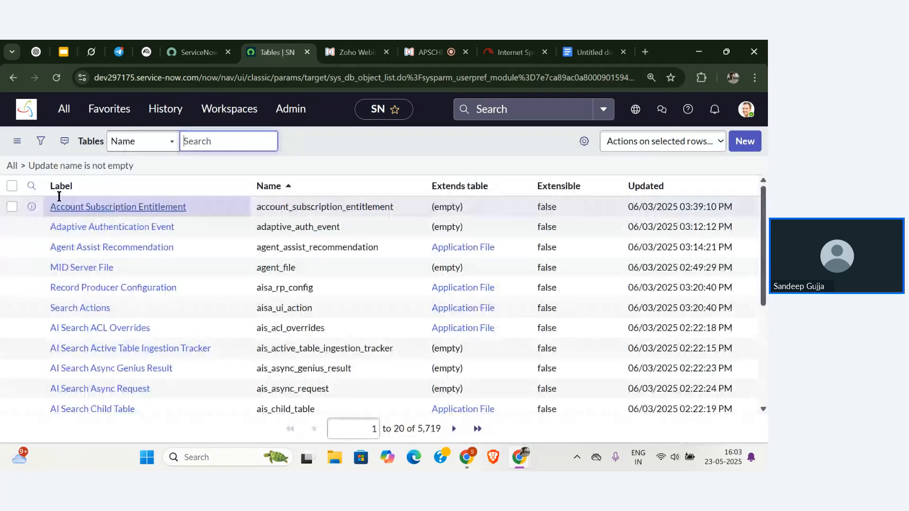
# Search the Tables list by Label for 'student'.
pyautogui.click(31, 186)
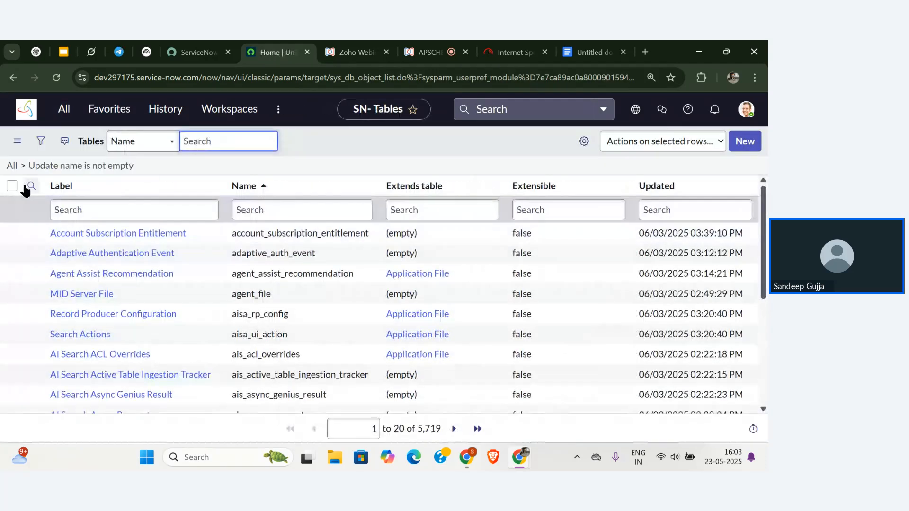
pyautogui.click(69, 204)
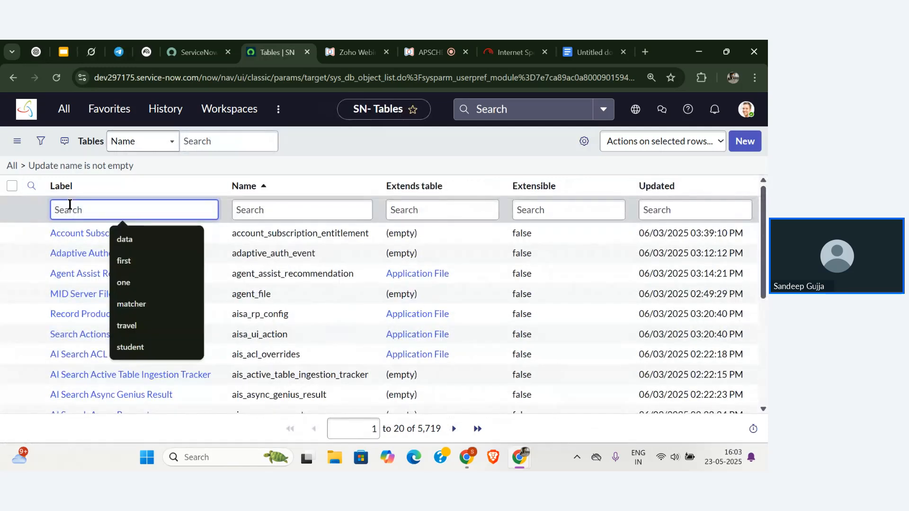
pyautogui.write('student')
pyautogui.press('Return')
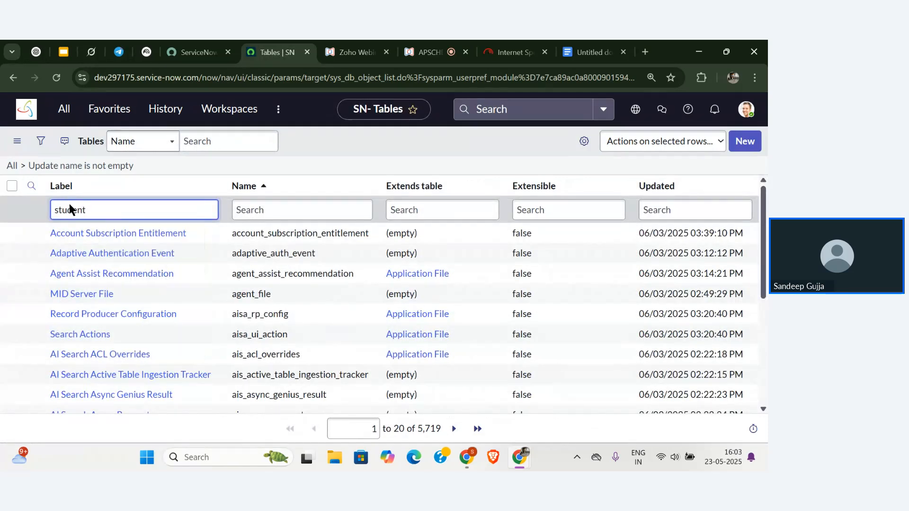
# Open the Student table definition and try inserting a new column, then cancel it.
pyautogui.click(67, 232)
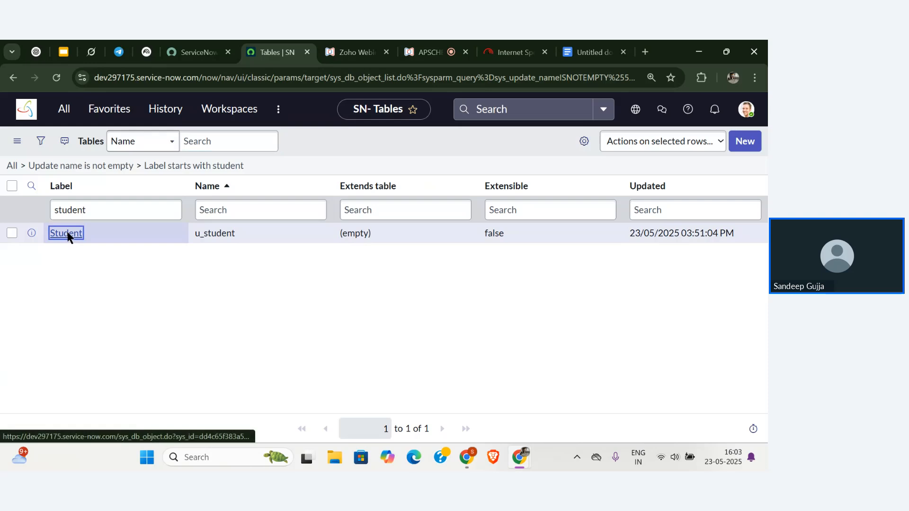
pyautogui.scroll(-6, 298, 302)
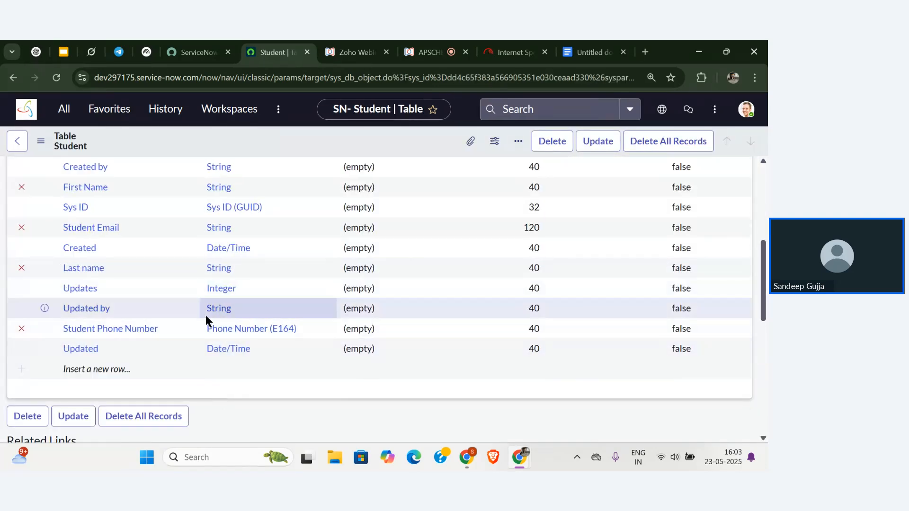
pyautogui.scroll(1, 206, 319)
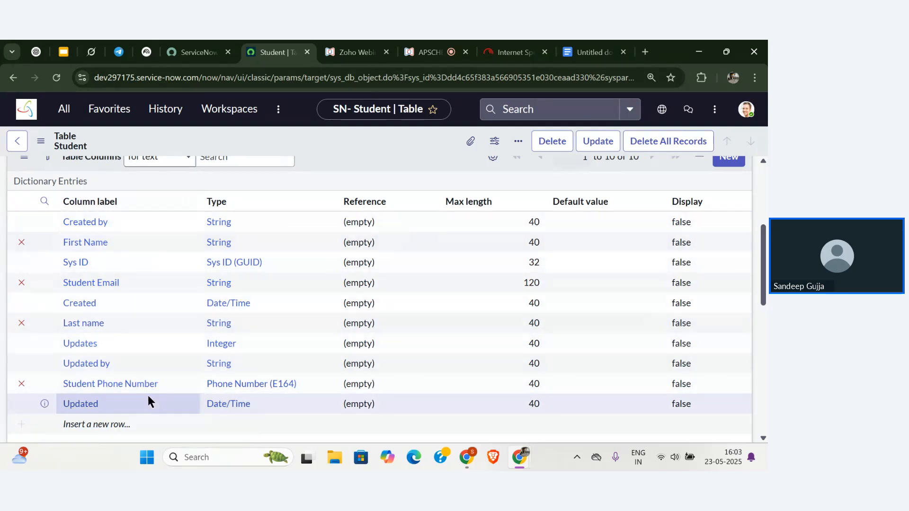
pyautogui.scroll(-1, 148, 400)
pyautogui.click(118, 384)
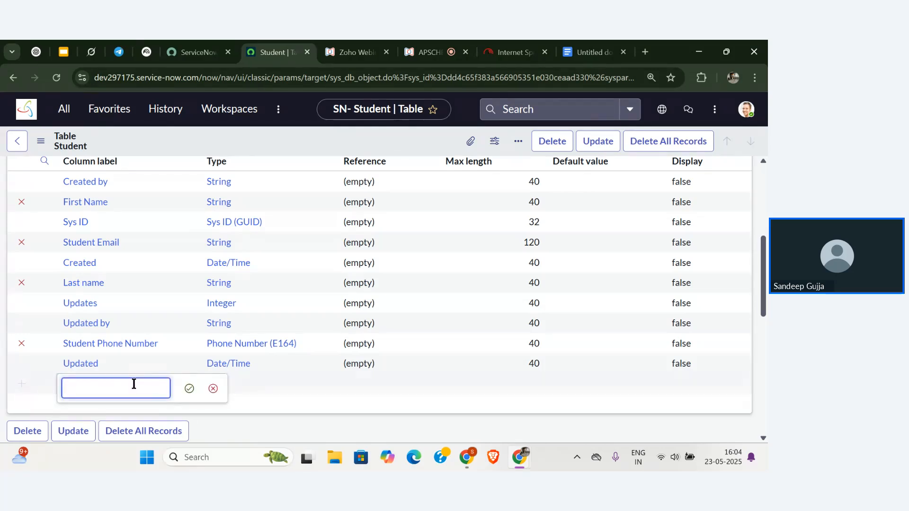
pyautogui.click(213, 388)
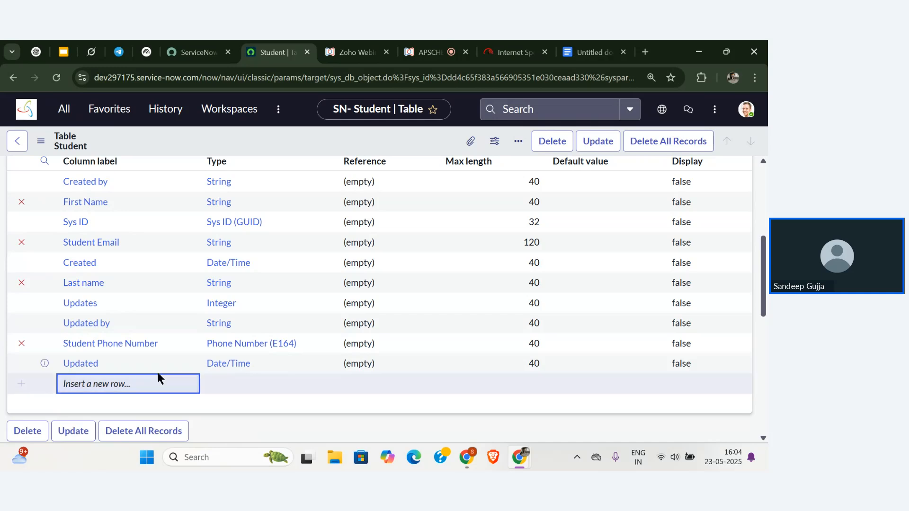
# Start editing the new column row's type, then cancel the inline editor.
pyautogui.scroll(2, 349, 345)
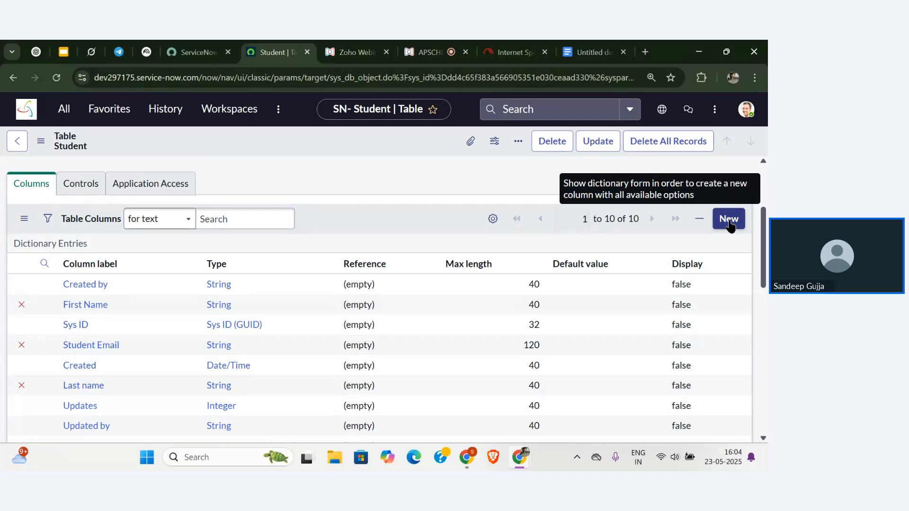
pyautogui.scroll(-2, 203, 332)
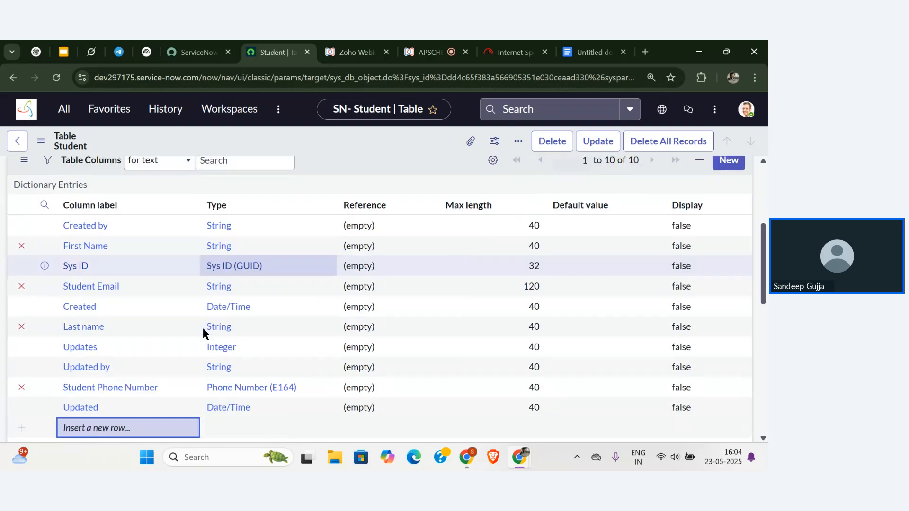
pyautogui.scroll(-1, 203, 328)
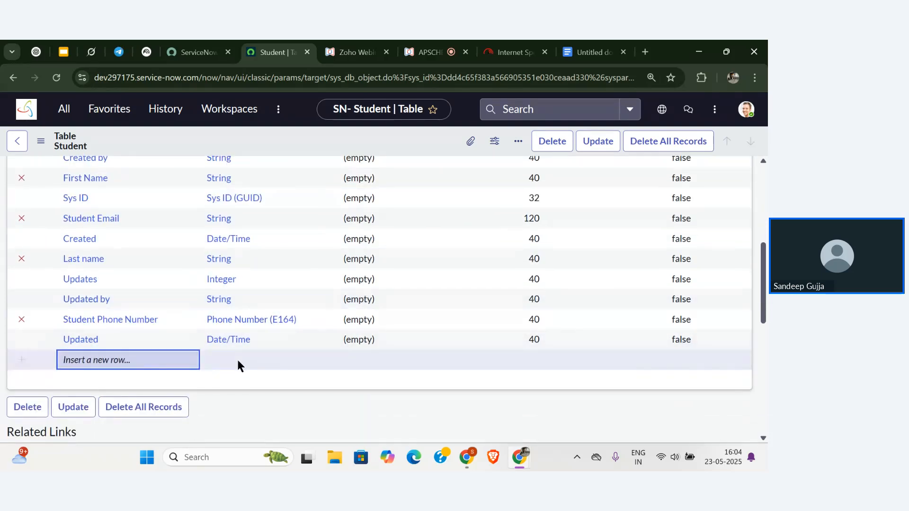
pyautogui.click(237, 358)
pyautogui.click(238, 361)
pyautogui.scroll(1, 238, 361)
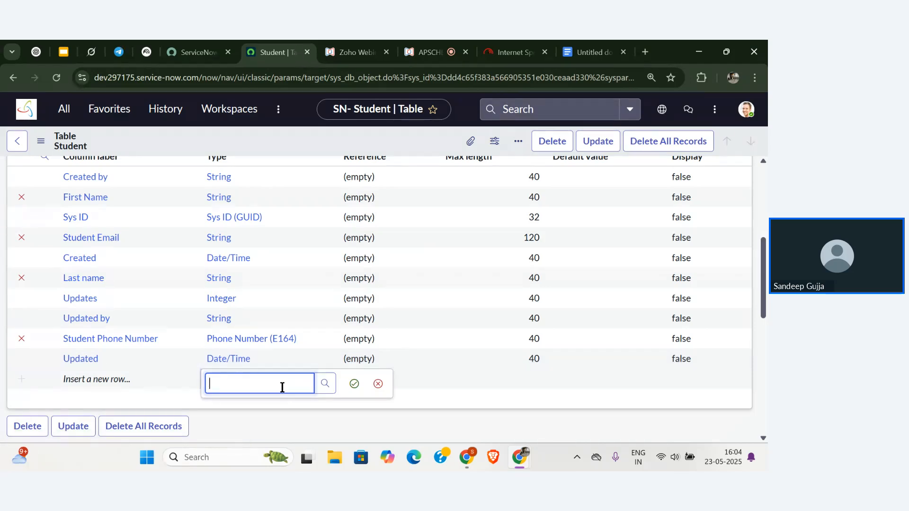
pyautogui.click(196, 44)
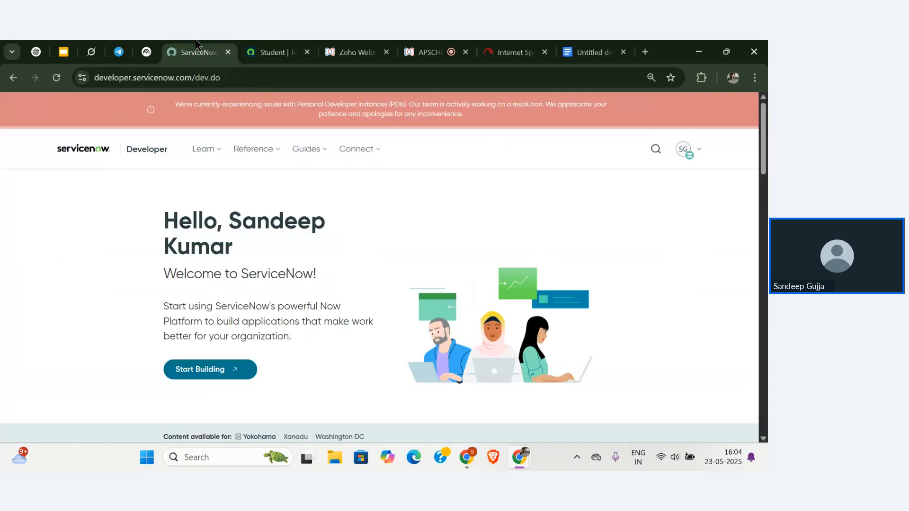
pyautogui.click(272, 53)
pyautogui.scroll(3, 248, 309)
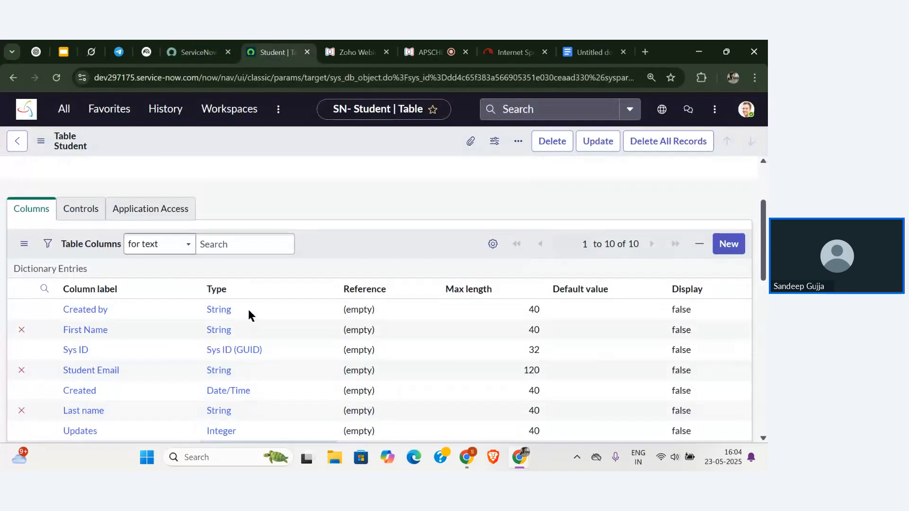
pyautogui.scroll(-2, 248, 309)
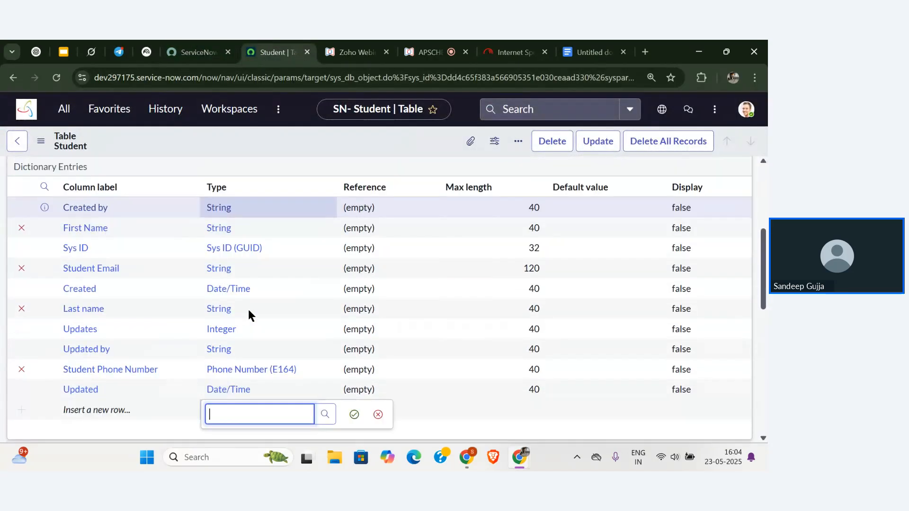
pyautogui.scroll(-3, 248, 309)
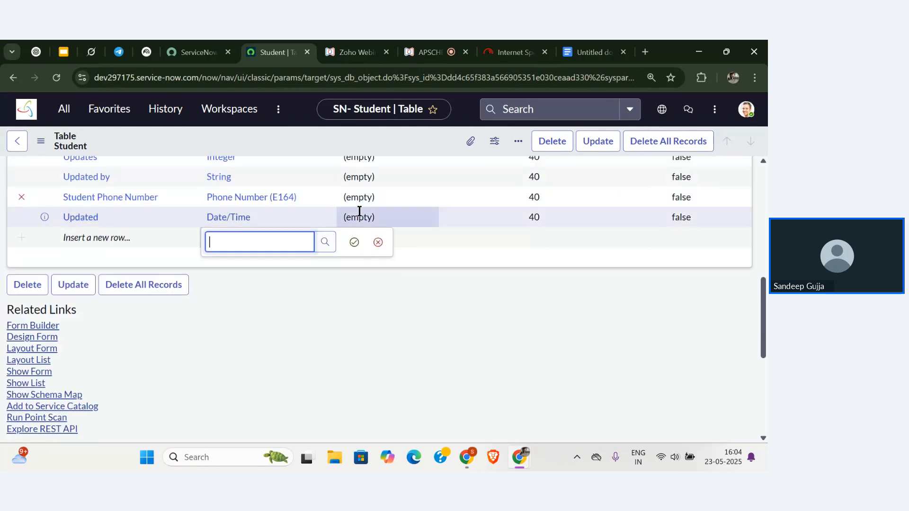
pyautogui.click(378, 242)
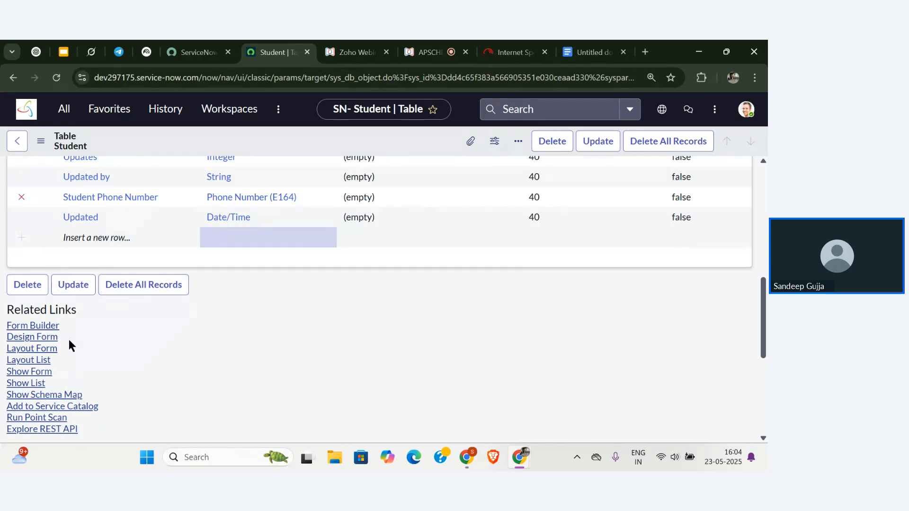
# Open the Student form layout configuration, dismissing the Form Builder suggestion.
pyautogui.click(36, 351)
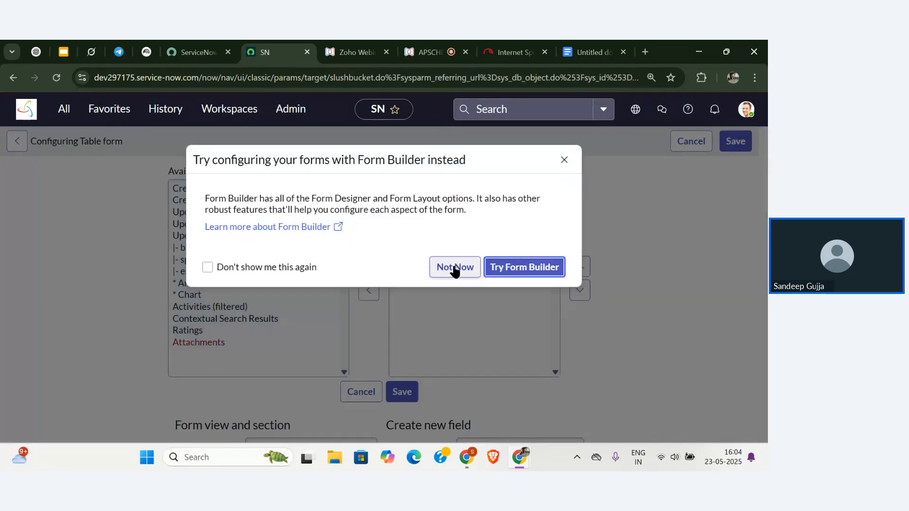
pyautogui.click(455, 268)
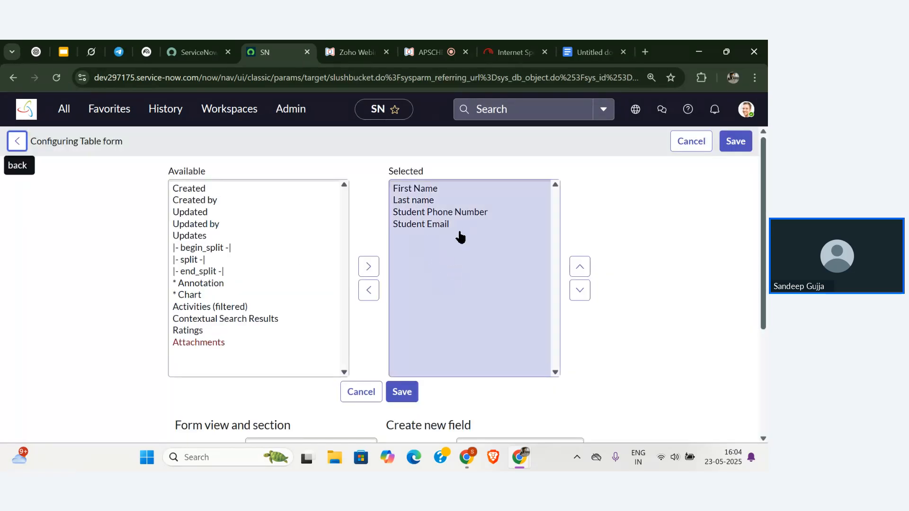
pyautogui.click(243, 227)
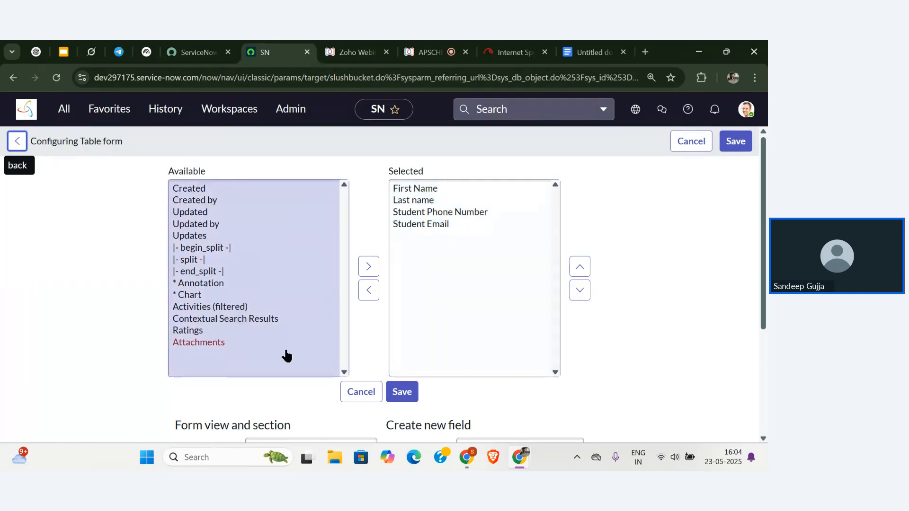
pyautogui.click(371, 387)
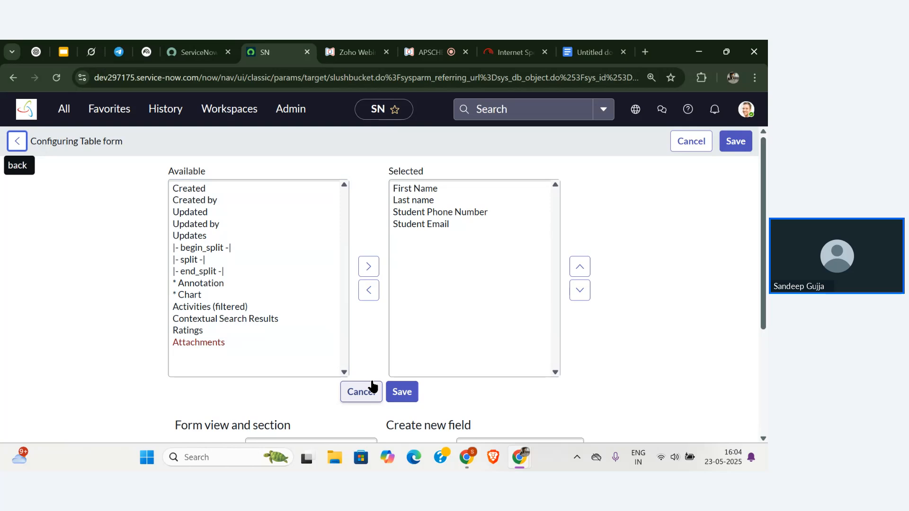
pyautogui.click(269, 297)
# Move Created by and Created into the Selected fields and save the layout.
pyautogui.click(214, 236)
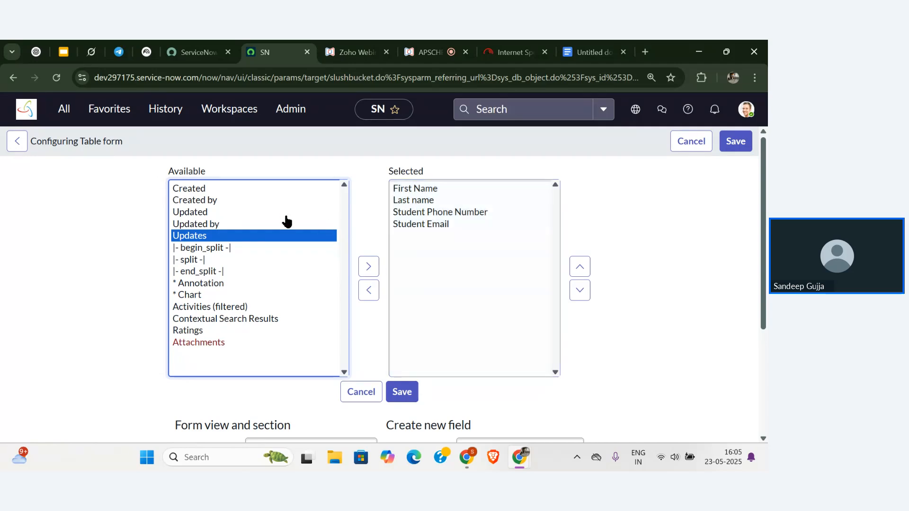
pyautogui.click(252, 226)
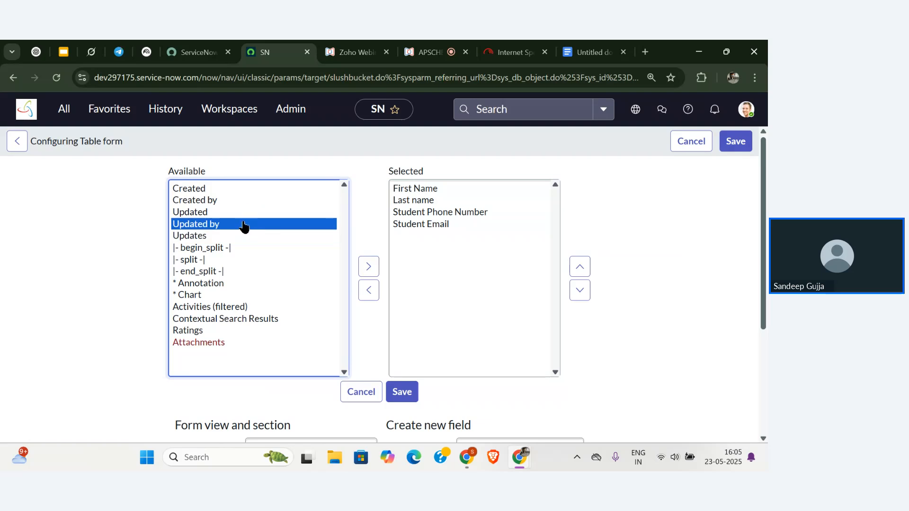
pyautogui.click(240, 200)
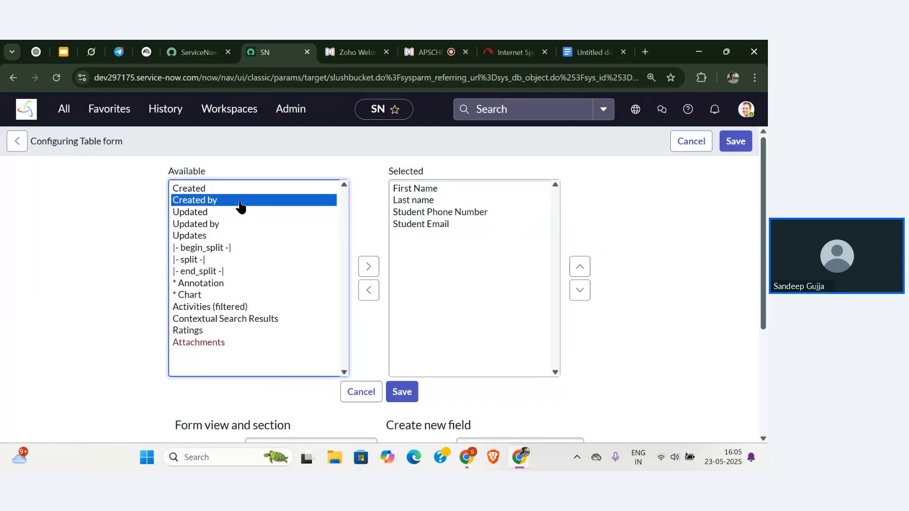
pyautogui.click(369, 267)
pyautogui.click(225, 189)
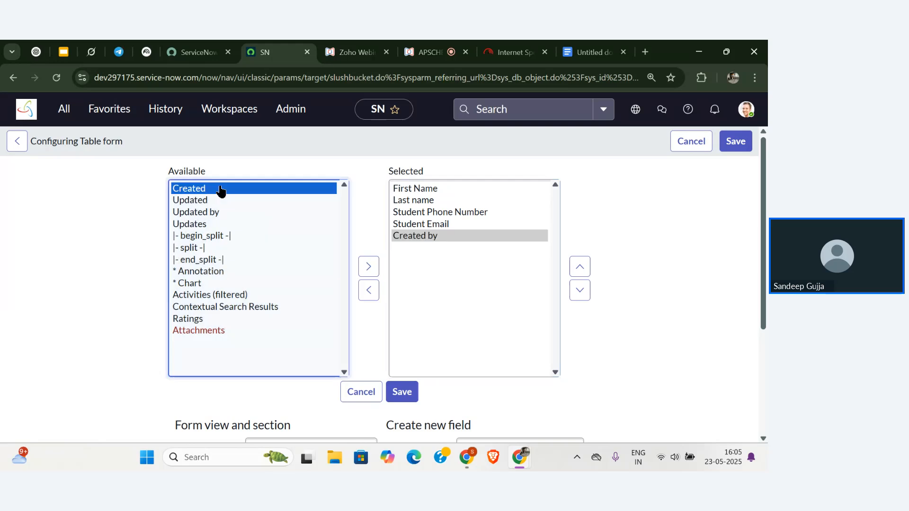
pyautogui.click(370, 267)
pyautogui.click(402, 393)
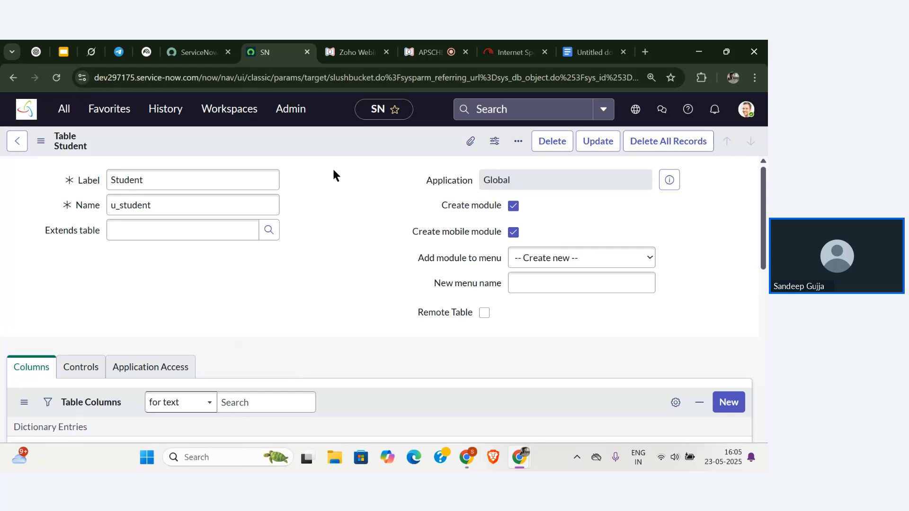
# Save the Student table record and go back to the Tables list.
pyautogui.rightClick(348, 141)
pyautogui.click(353, 143)
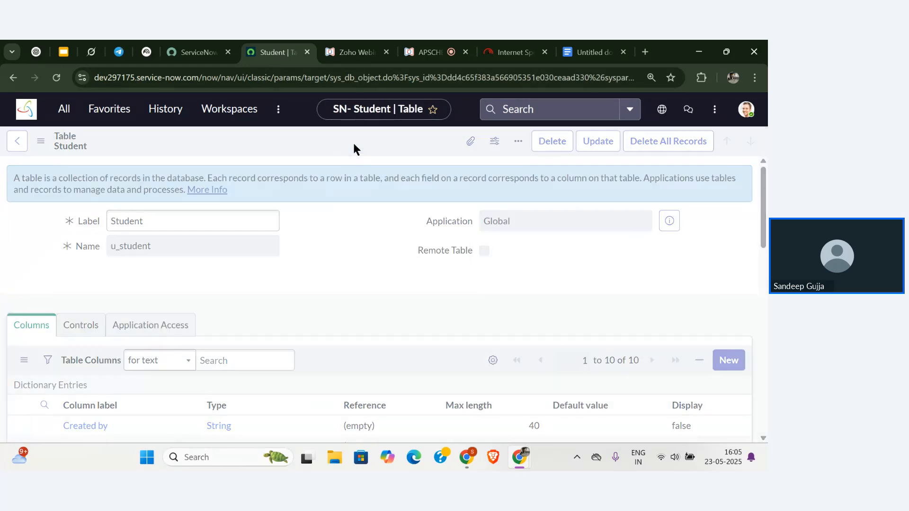
pyautogui.click(18, 140)
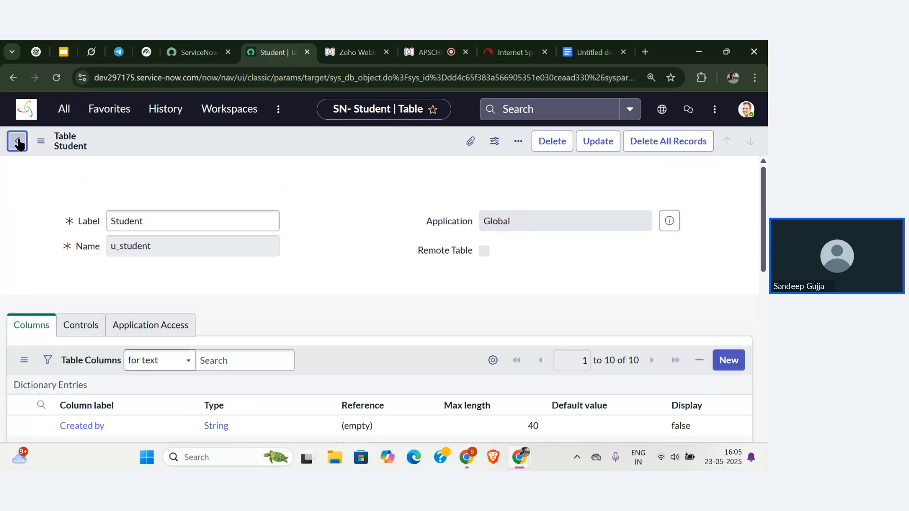
# Filter the application navigator for 'student' and open the Students list.
pyautogui.click(27, 110)
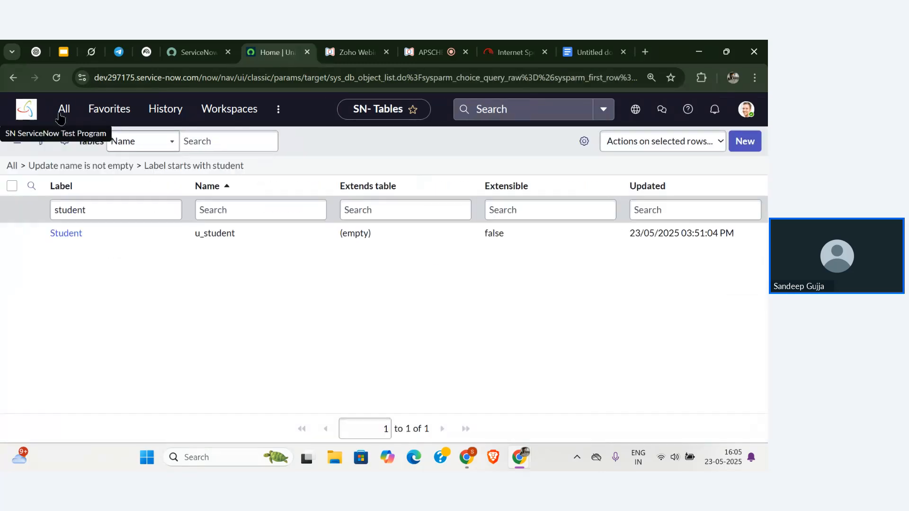
pyautogui.click(62, 114)
pyautogui.click(77, 146)
pyautogui.hotkey('ctrl', 'a')
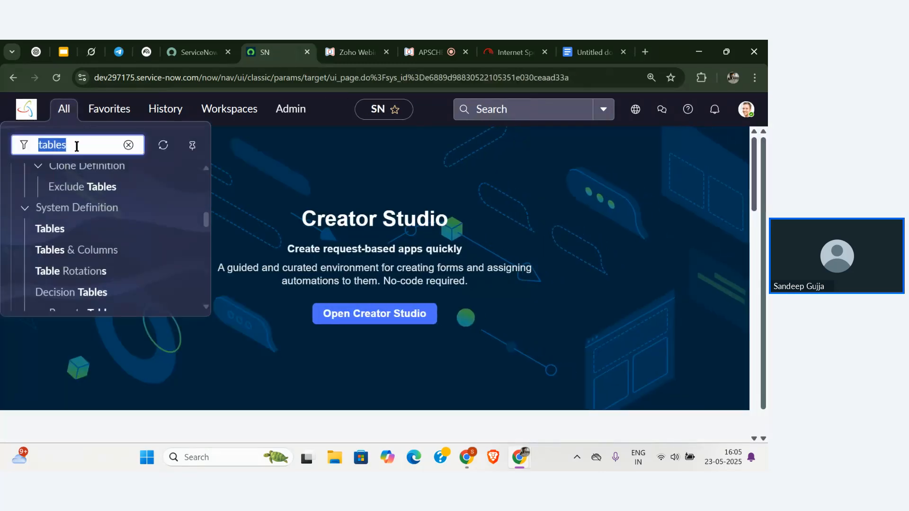
pyautogui.press('BackSpace')
pyautogui.write('student')
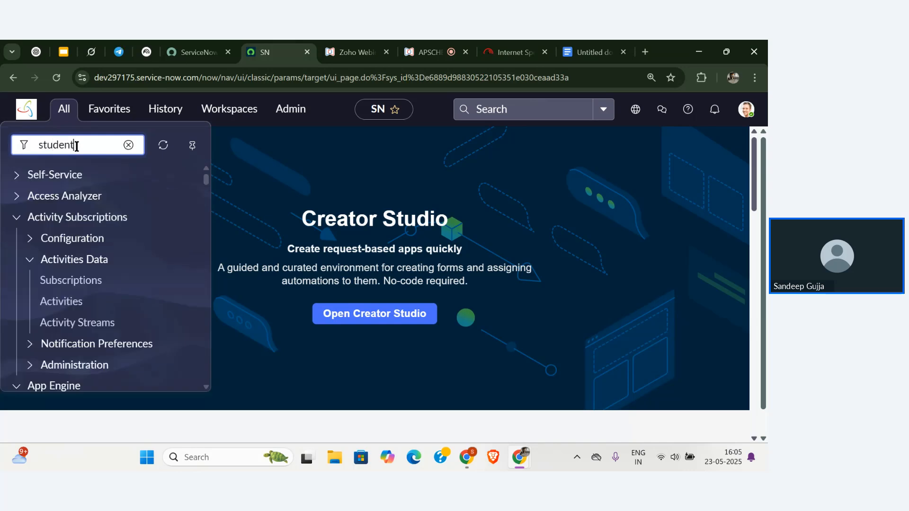
pyautogui.click(67, 262)
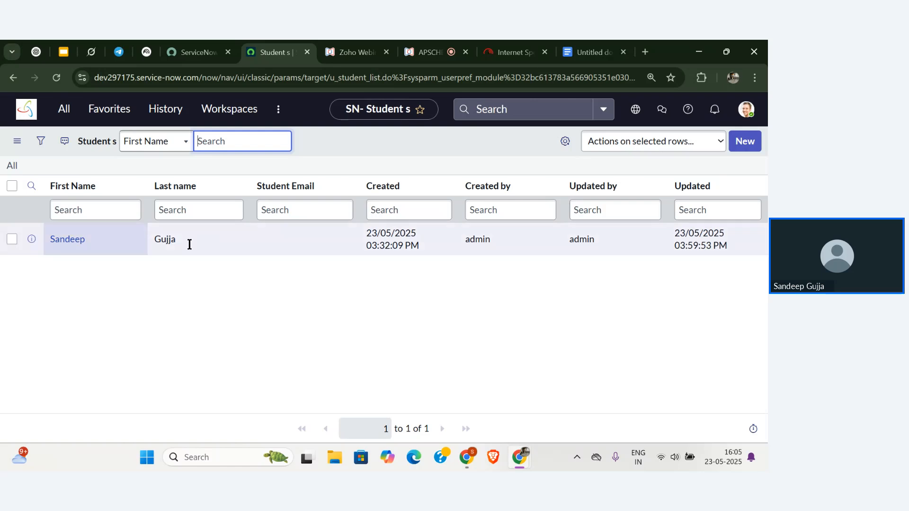
# Start a new Student record, then switch to the webinar tab.
pyautogui.click(743, 142)
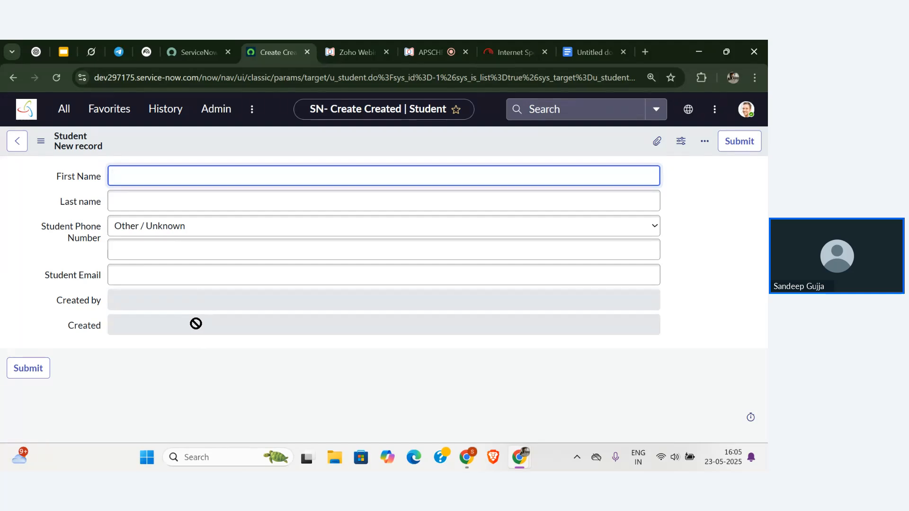
pyautogui.click(230, 181)
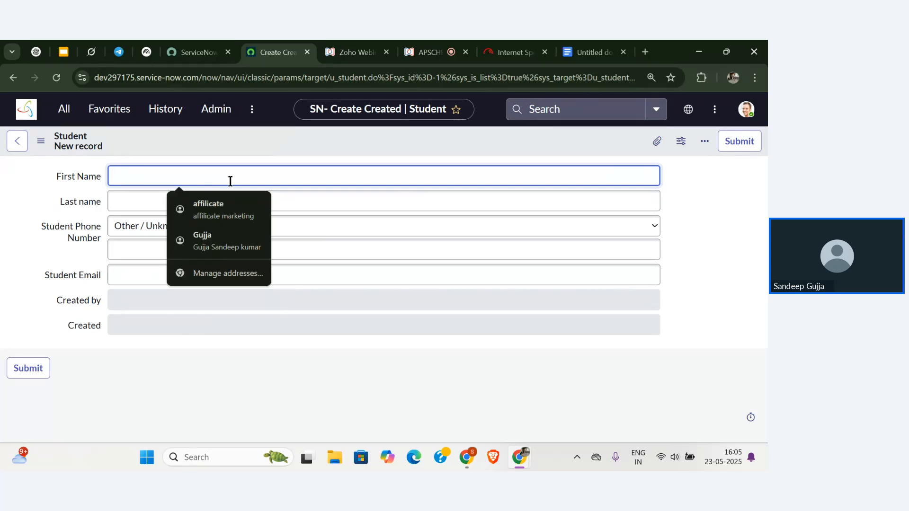
pyautogui.click(428, 52)
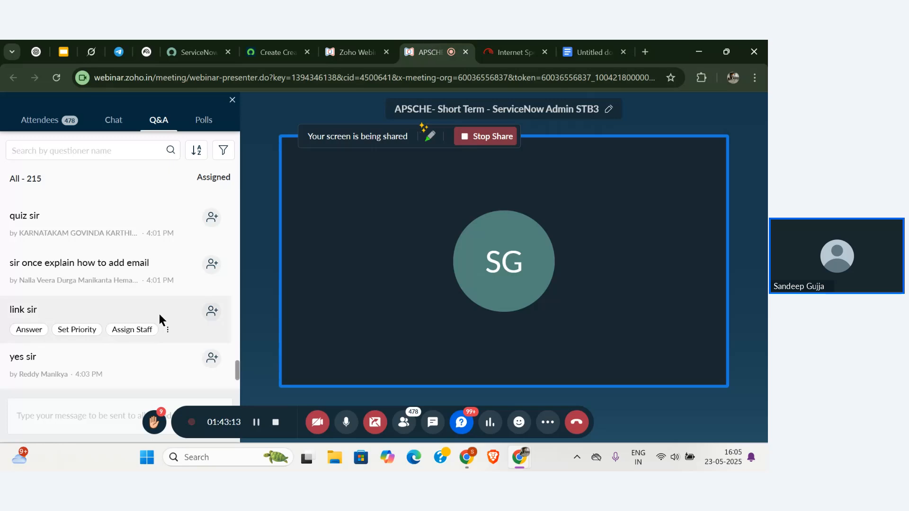
# Scroll through the webinar's Q&A questions, then return to the new Student form.
pyautogui.scroll(-2, 159, 314)
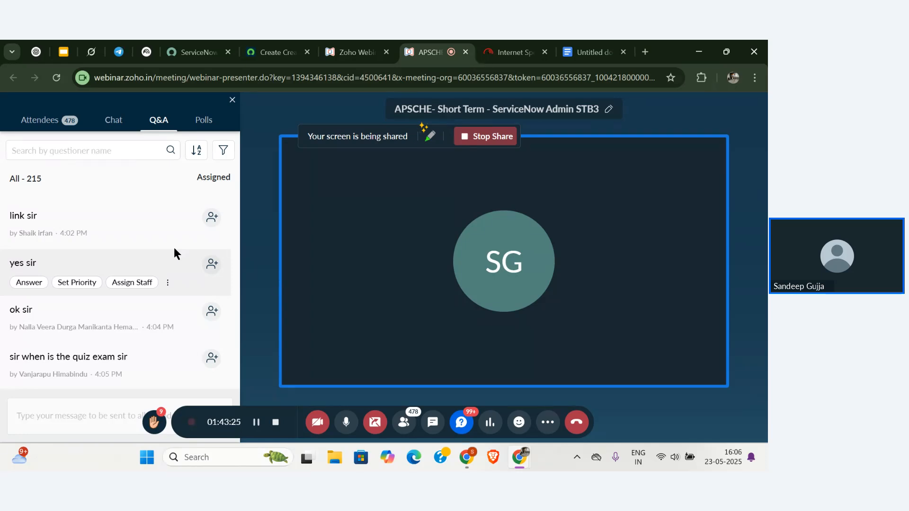
pyautogui.scroll(2, 174, 247)
pyautogui.scroll(-2, 174, 248)
pyautogui.scroll(2, 175, 248)
pyautogui.scroll(-2, 174, 249)
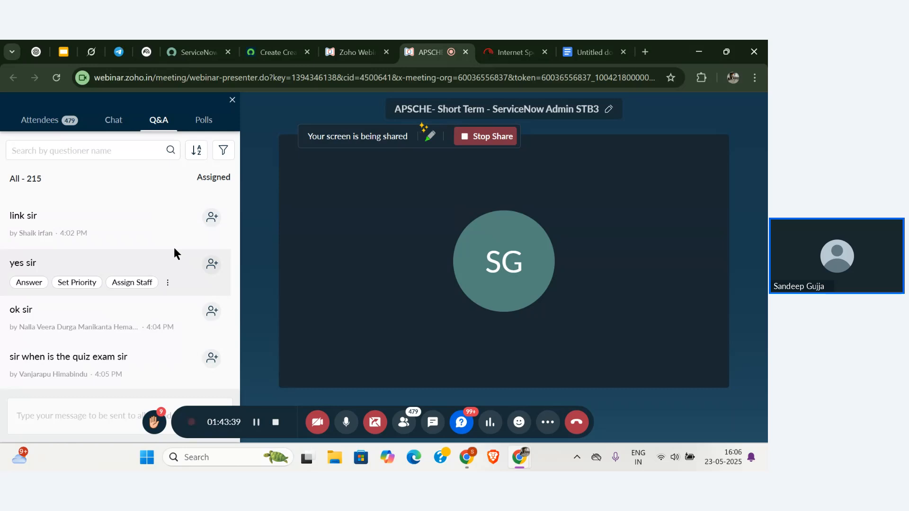
pyautogui.scroll(2, 175, 248)
pyautogui.scroll(-2, 175, 248)
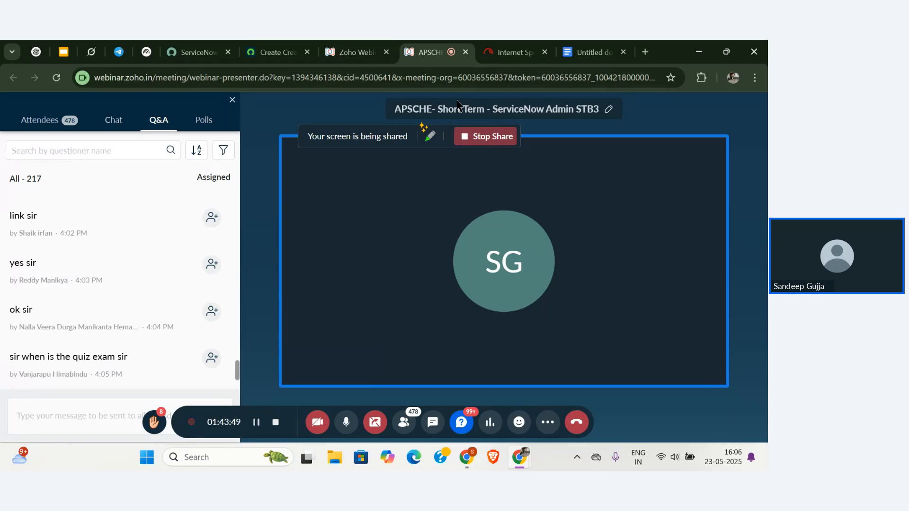
pyautogui.hotkey('alt', 'Tab')
pyautogui.hotkey('alt', 'Tab')
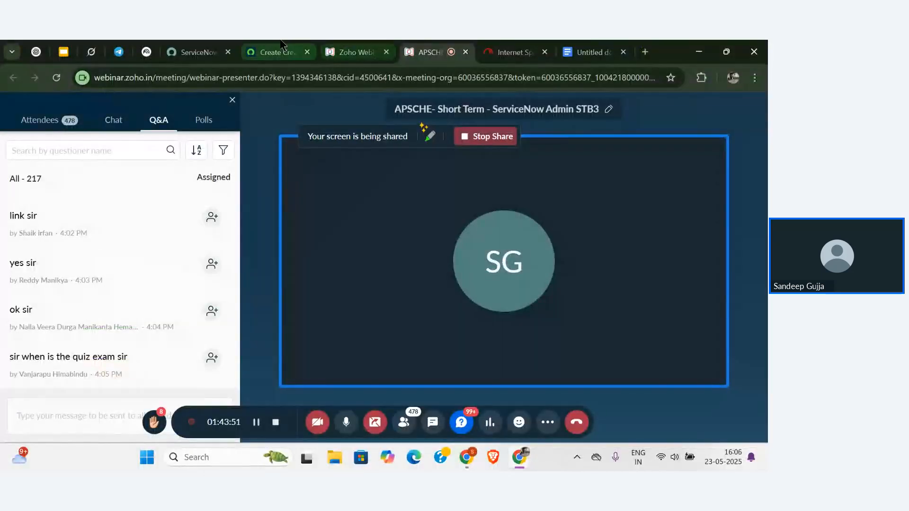
pyautogui.click(277, 52)
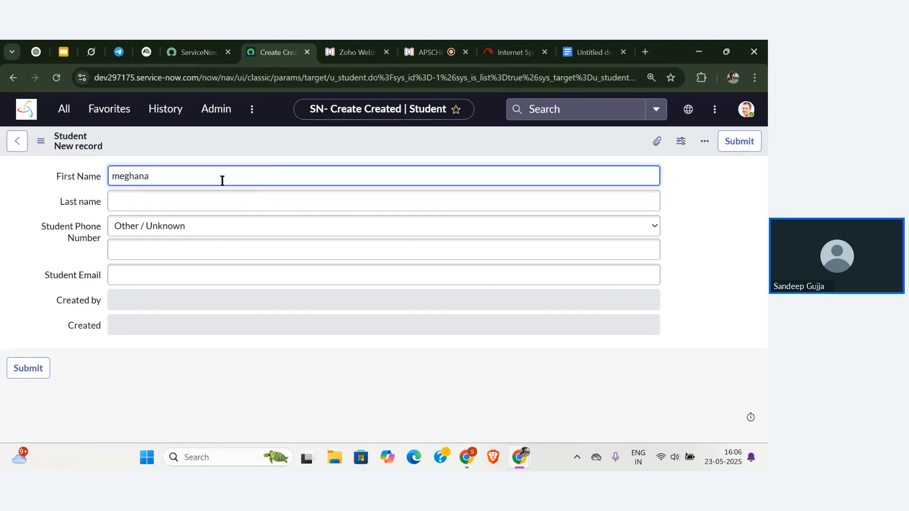
# Set the student's first name to 'Test' and last name to 'Women'.
pyautogui.doubleClick(120, 174)
pyautogui.press('BackSpace')
pyautogui.write('Test')
pyautogui.click(138, 201)
pyautogui.write('Woem')
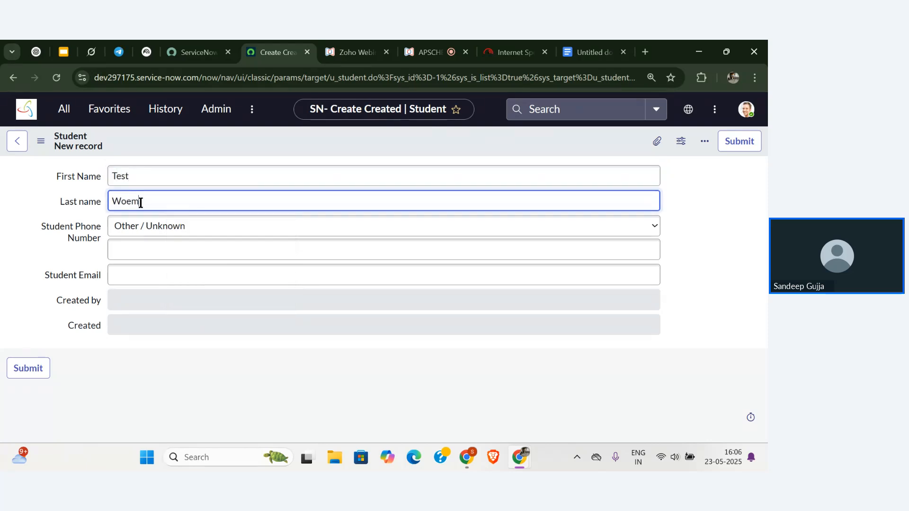
pyautogui.press('BackSpace')
pyautogui.press('BackSpace')
pyautogui.write('men')
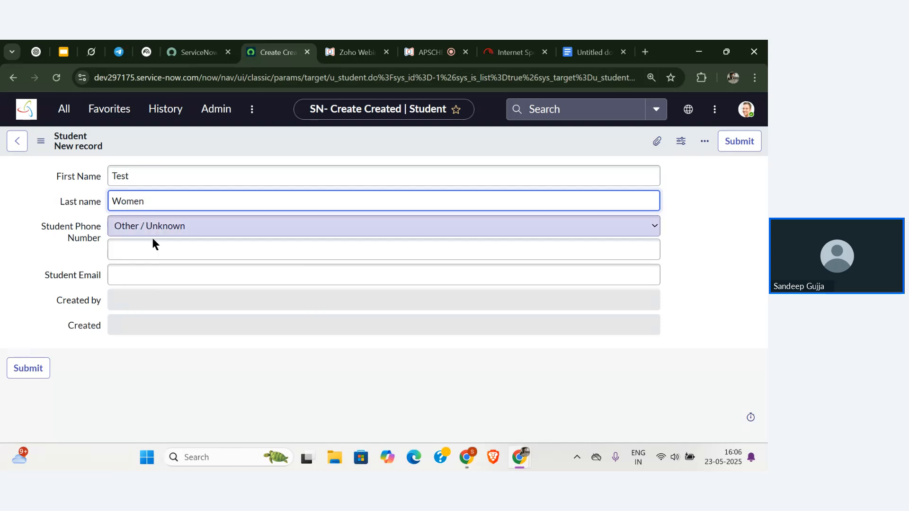
# Enter the student's gmail.com email address and +91 phone number.
pyautogui.click(149, 275)
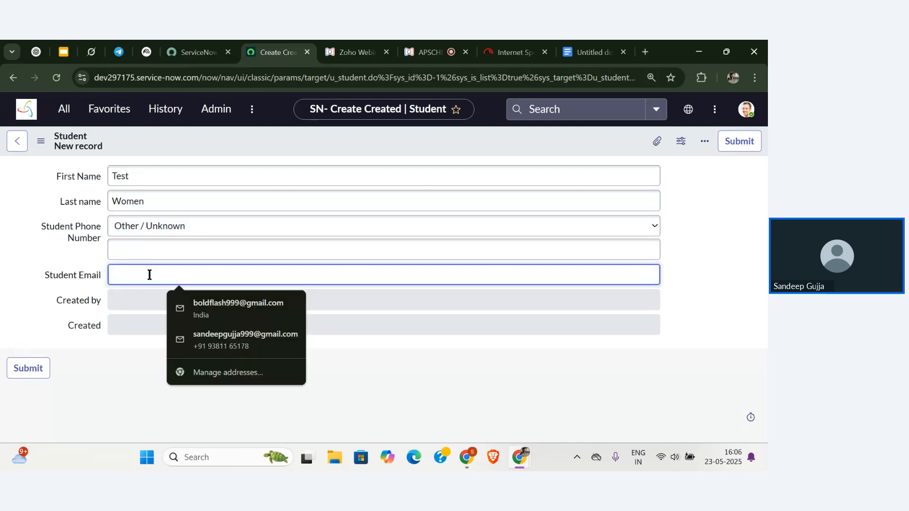
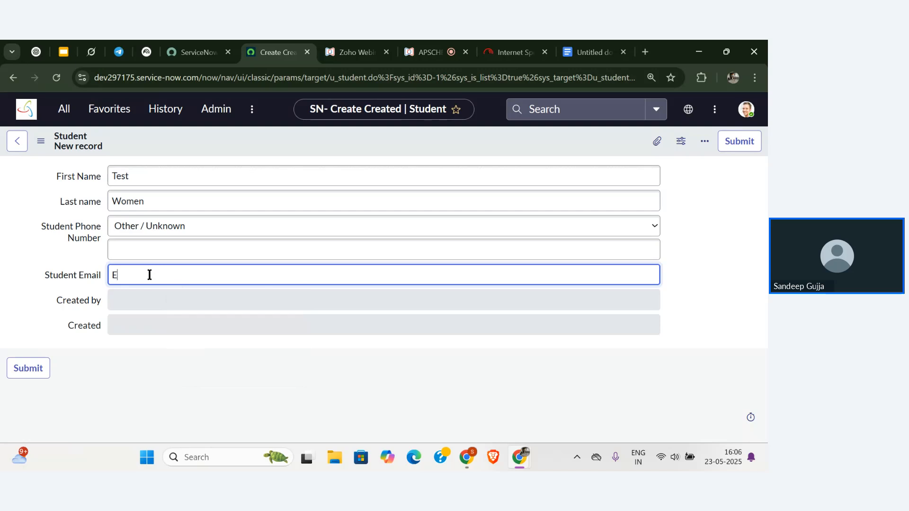
pyautogui.press('BackSpace')
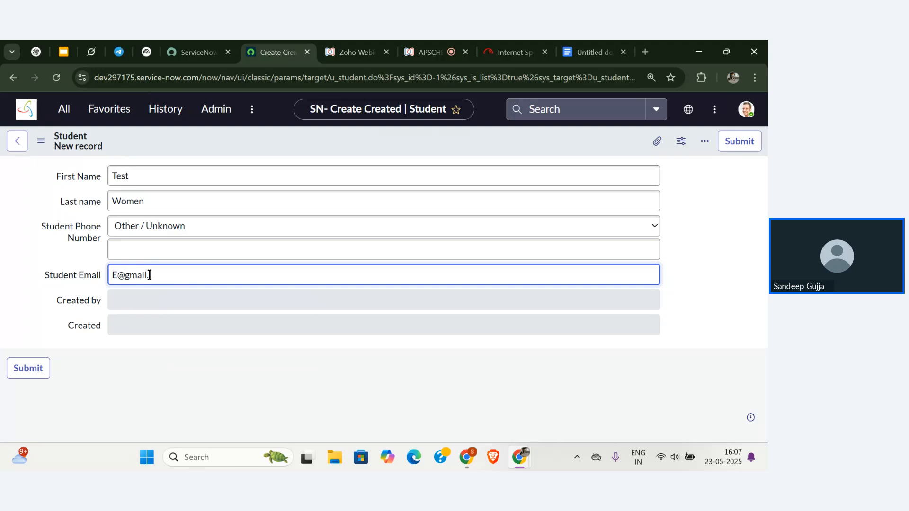
pyautogui.click(156, 251)
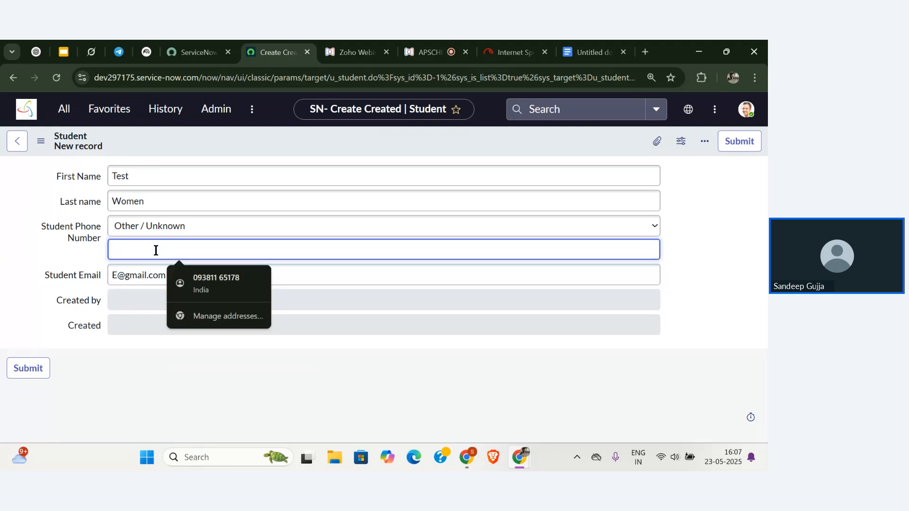
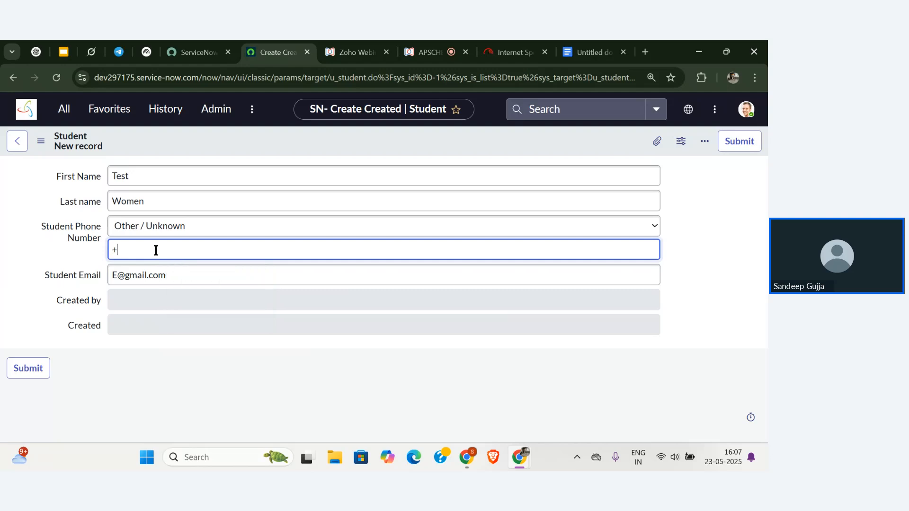
pyautogui.click(40, 141)
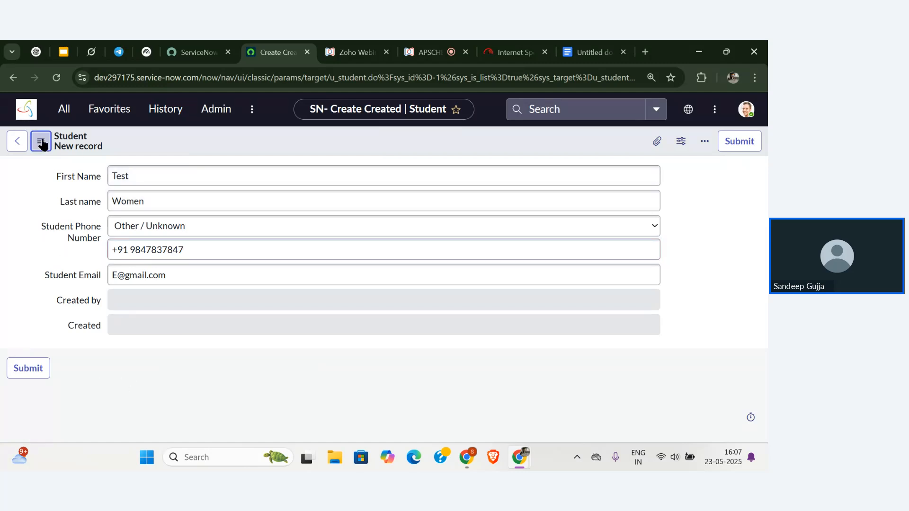
# Save the Test Women record, check its Created timestamp, and return to the Student list.
pyautogui.click(66, 153)
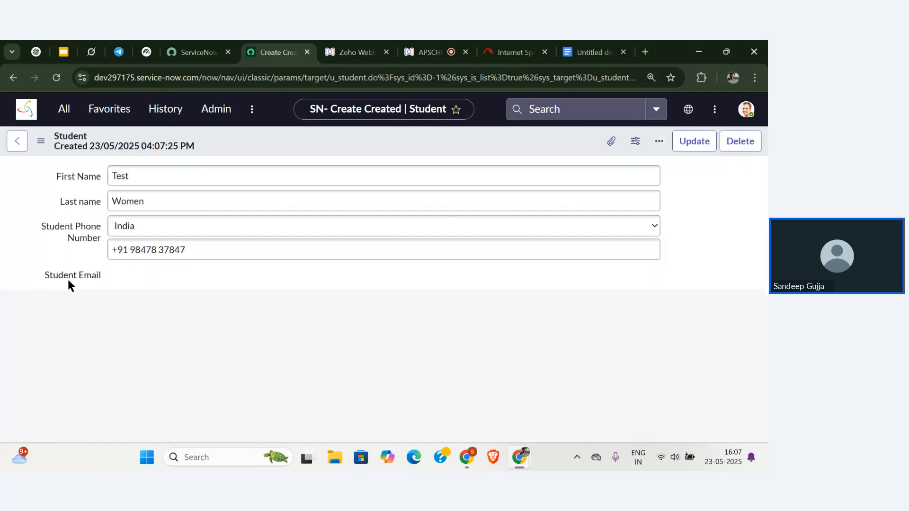
pyautogui.click(148, 326)
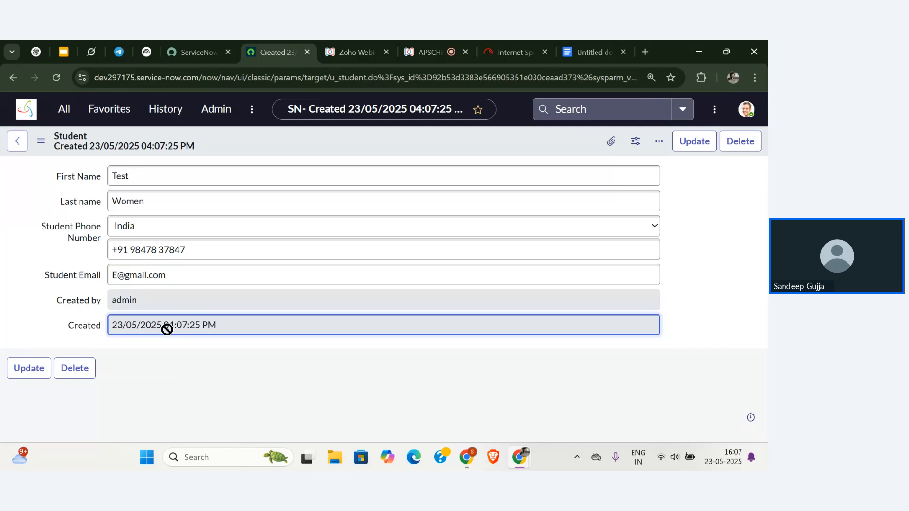
pyautogui.click(240, 345)
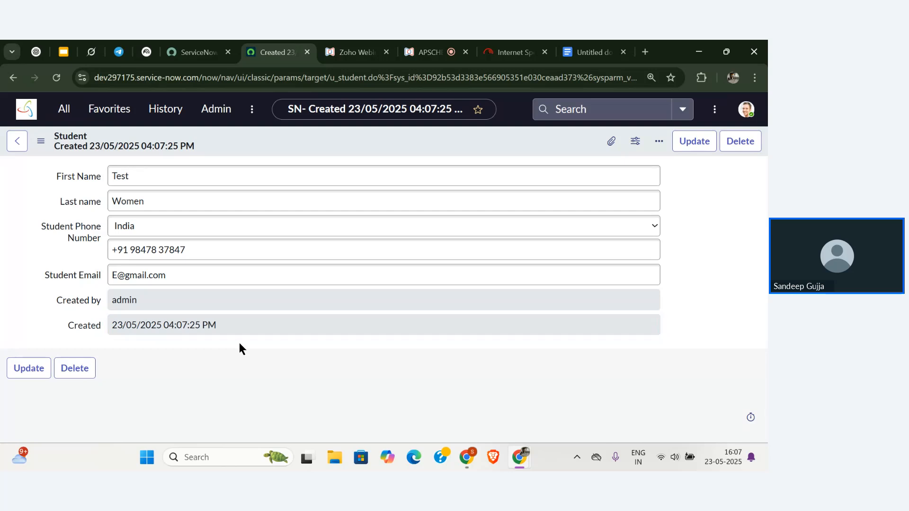
pyautogui.click(17, 140)
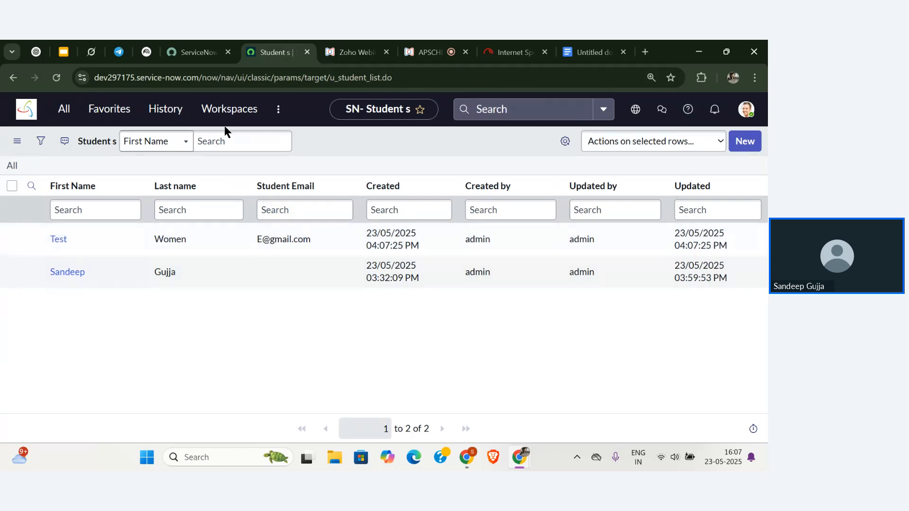
# Switch through the browser tabs to the live webinar session.
pyautogui.click(197, 52)
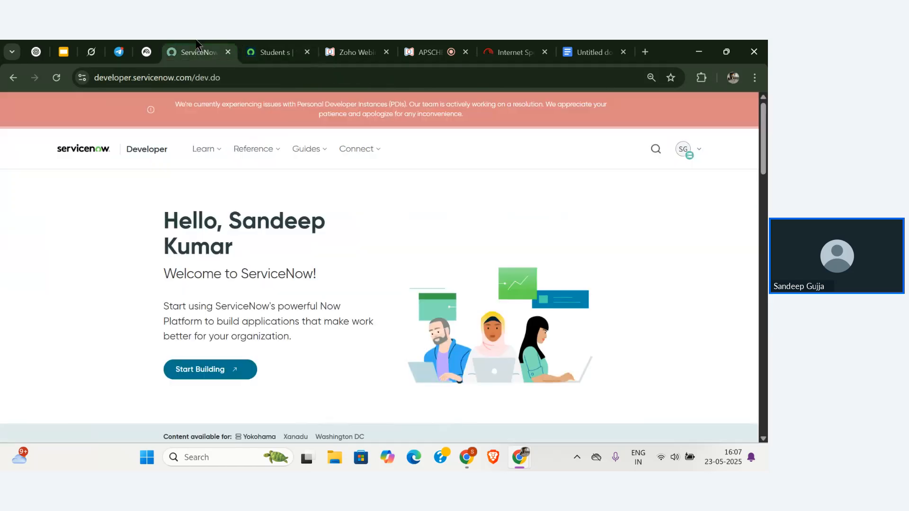
pyautogui.click(273, 51)
pyautogui.click(355, 52)
pyautogui.click(429, 52)
# Read the newer Q&A questions in the webinar, then return to the ServiceNow Student list.
pyautogui.moveTo(224, 276)
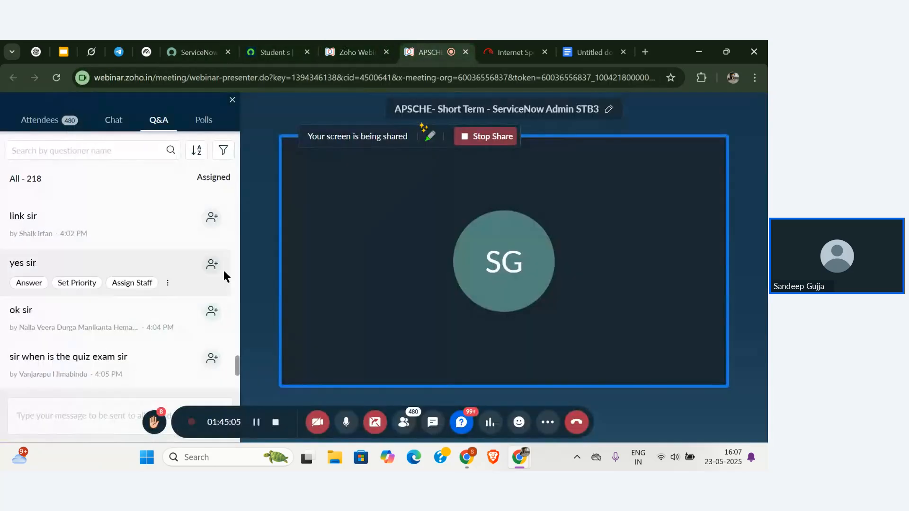
pyautogui.scroll(-3, 142, 331)
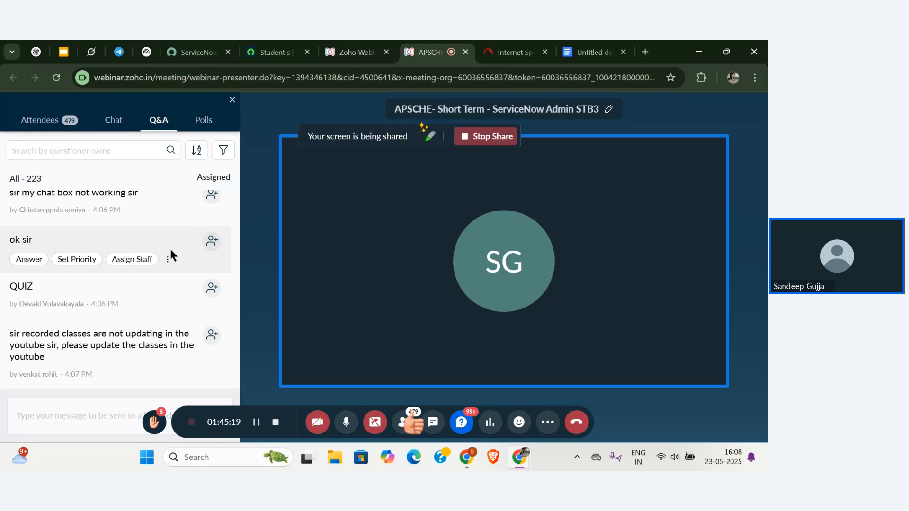
pyautogui.scroll(-5, 170, 251)
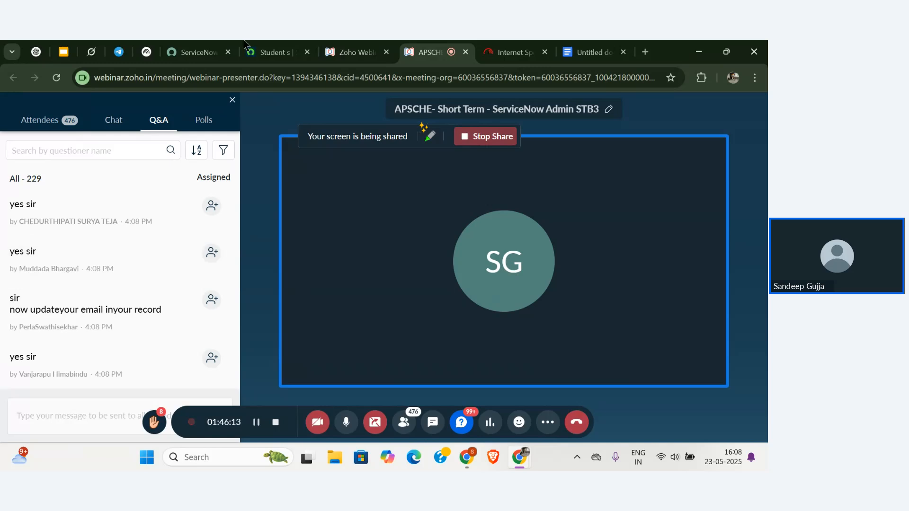
pyautogui.click(260, 44)
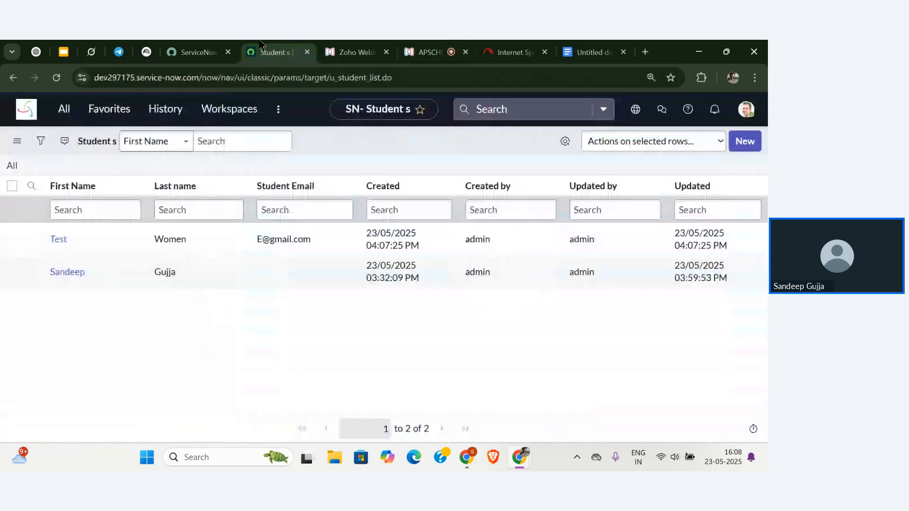
# Fill the second student's blank Student Email cell inline with their address, then return to the webinar.
pyautogui.click(294, 277)
pyautogui.click(293, 277)
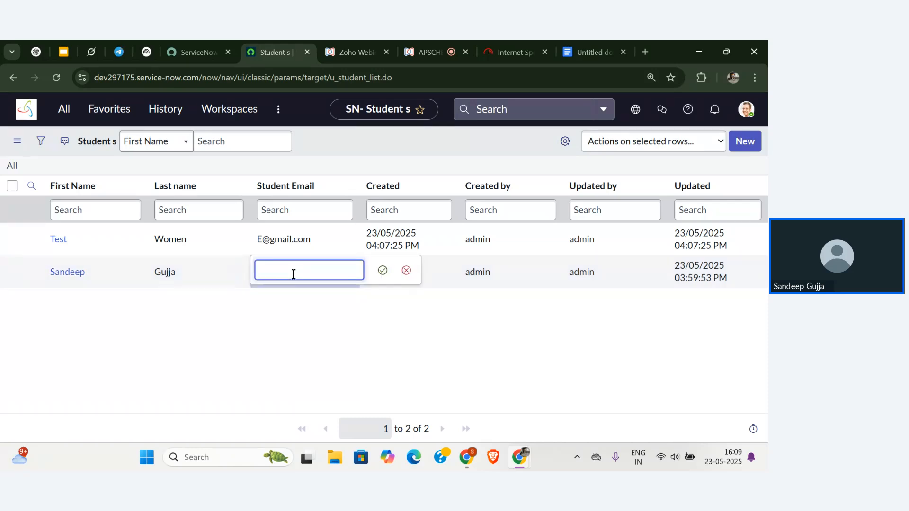
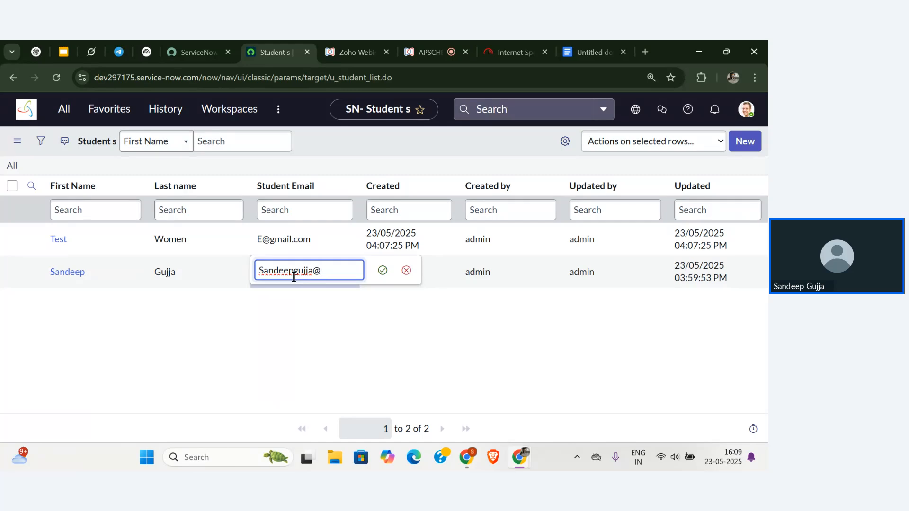
pyautogui.press('Return')
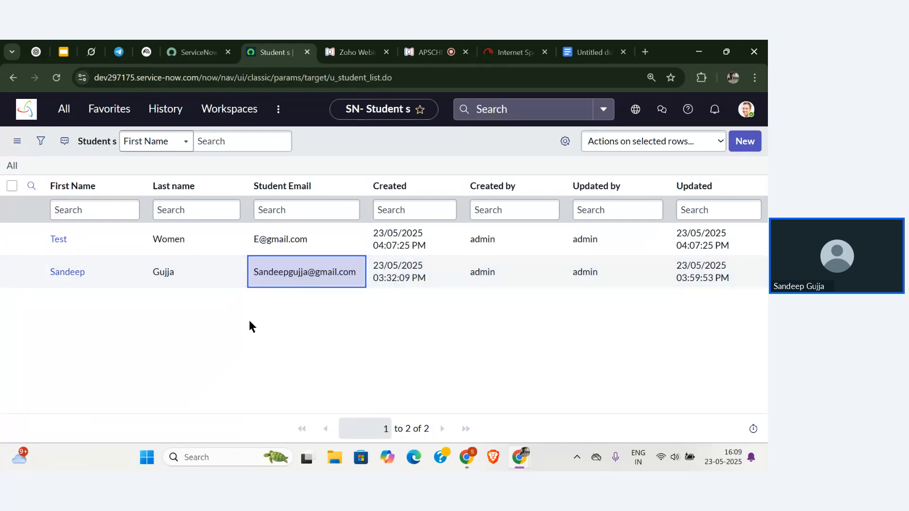
pyautogui.click(377, 338)
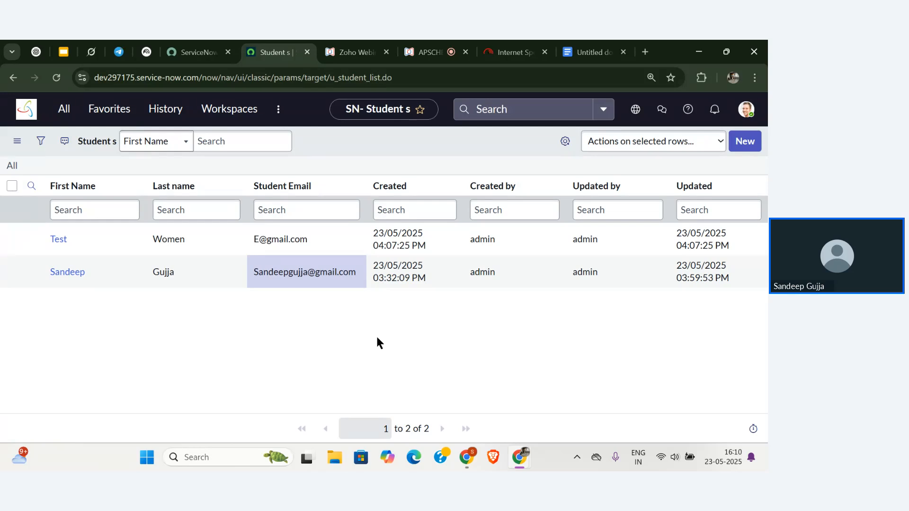
pyautogui.click(419, 53)
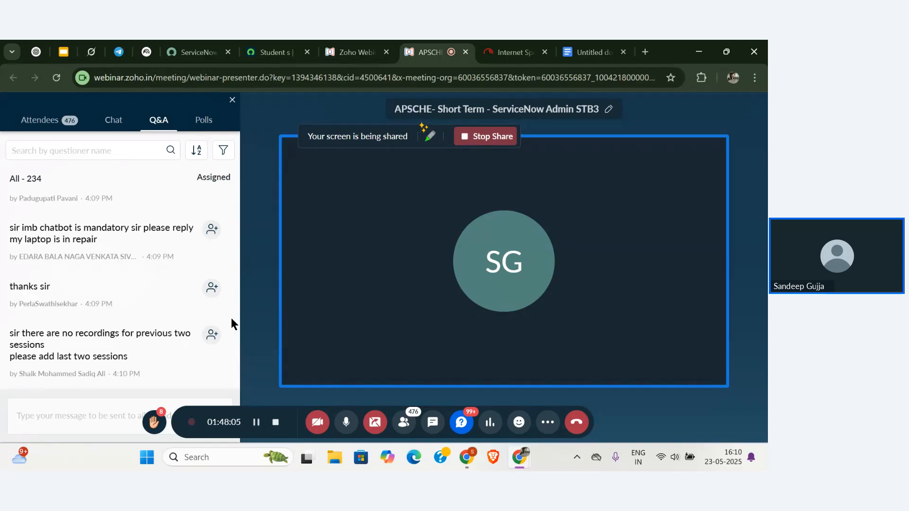
# Scroll the webinar Q&A panel, then stop screen sharing.
pyautogui.moveTo(91, 309)
pyautogui.scroll(-1, 137, 285)
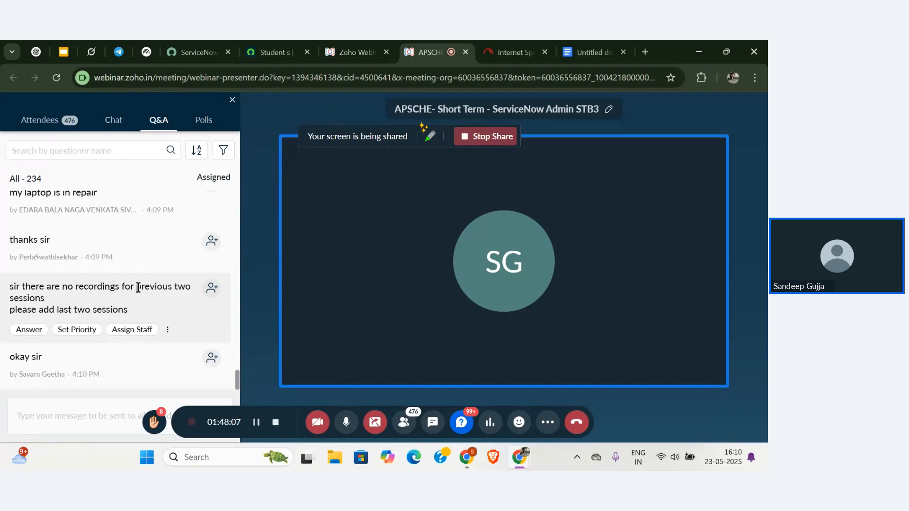
pyautogui.scroll(1, 187, 281)
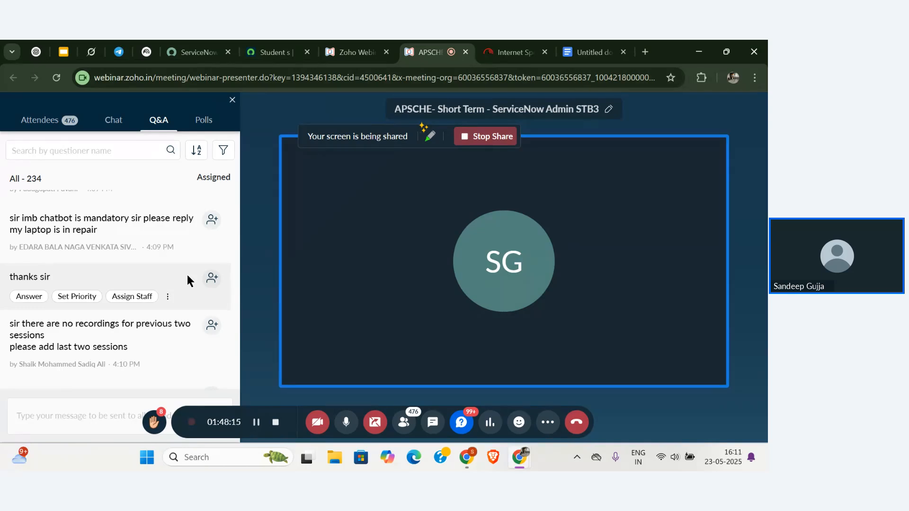
pyautogui.scroll(-1, 186, 275)
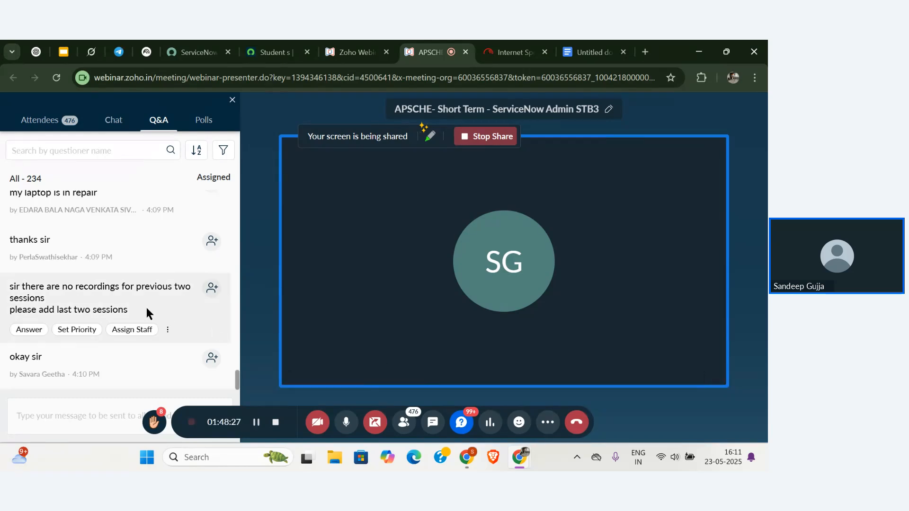
pyautogui.click(372, 429)
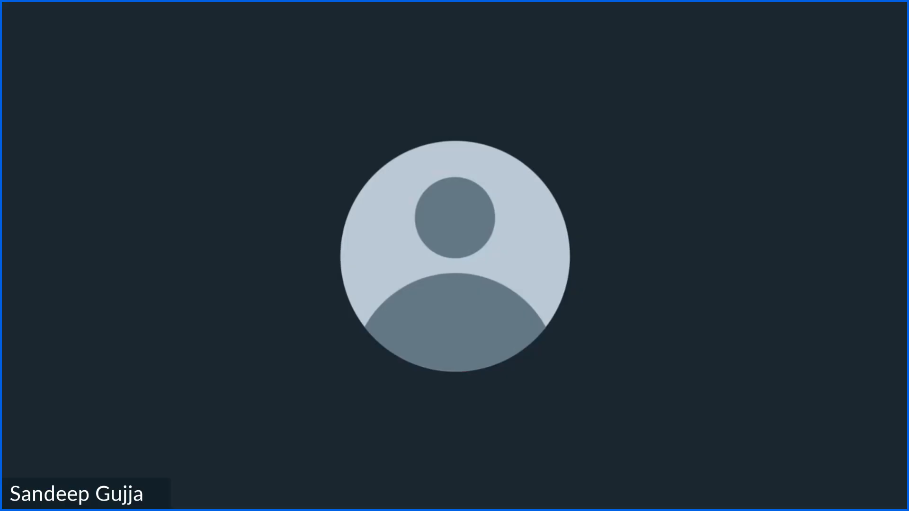